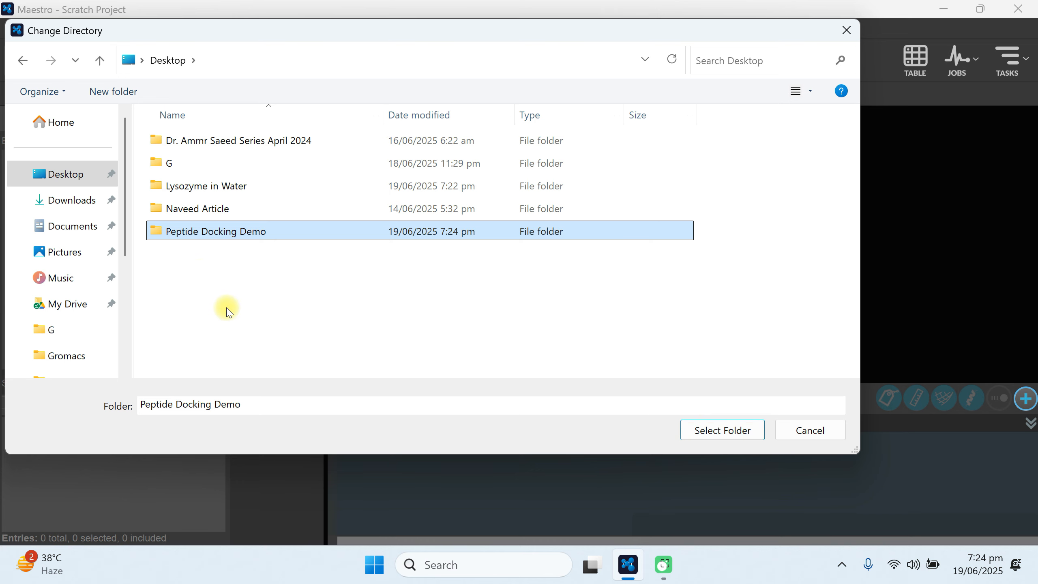
Set the Peptide Docking Demo folder as the working directory and create a new project named Demo in it.
click(699, 431)
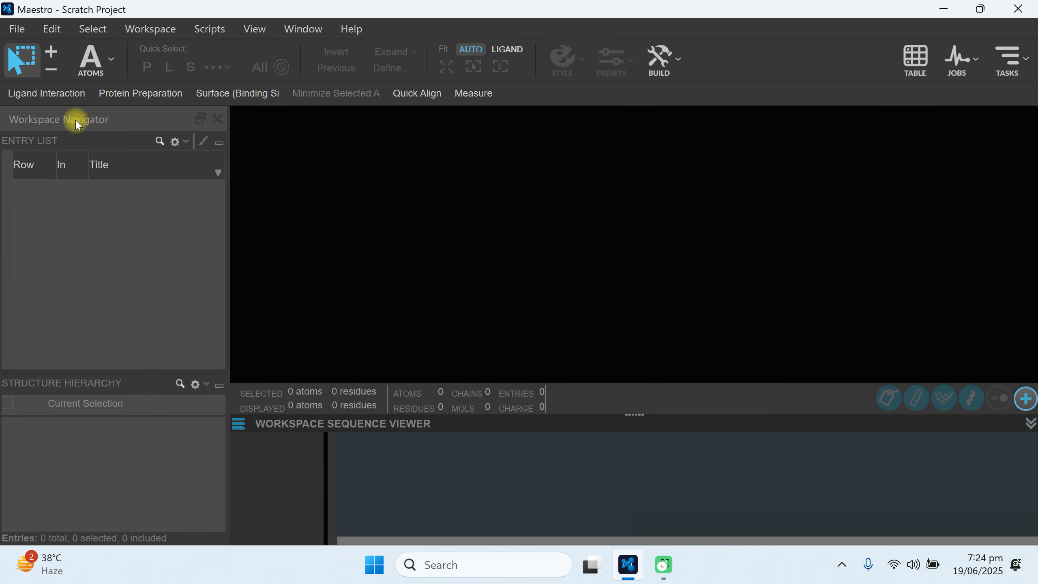
click(17, 30)
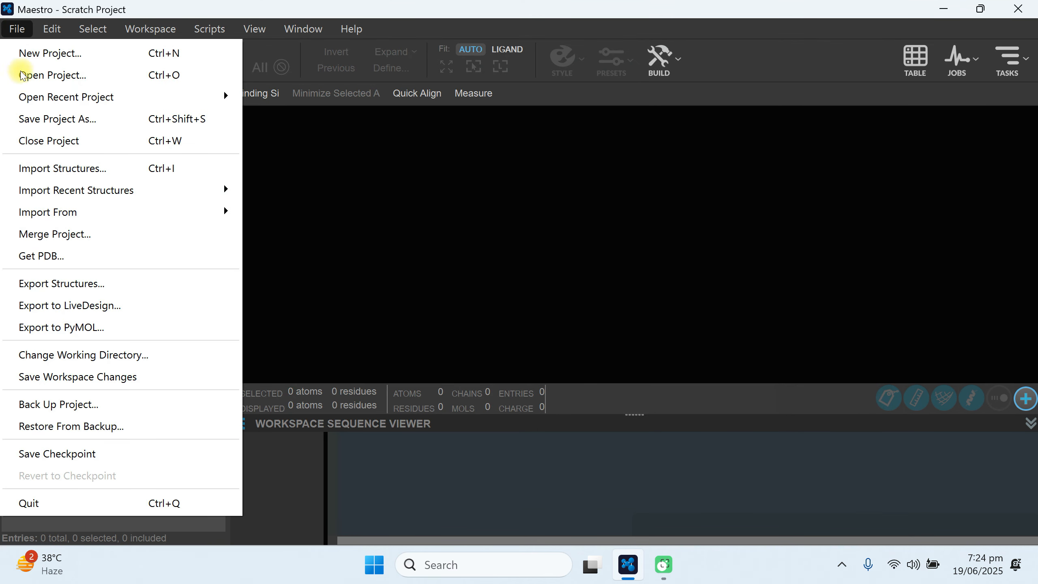
click(36, 60)
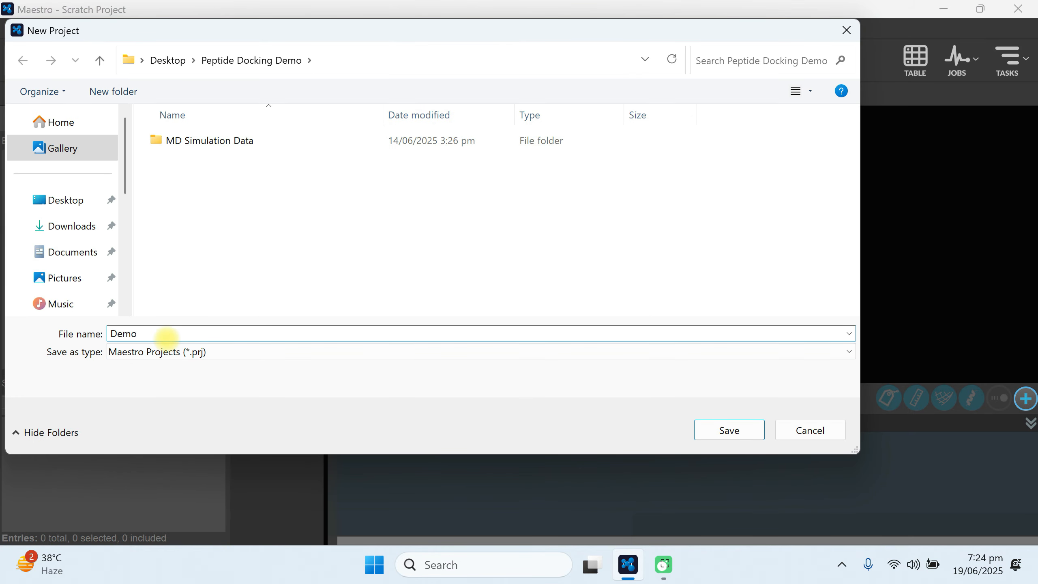
text(Demo)
click(700, 429)
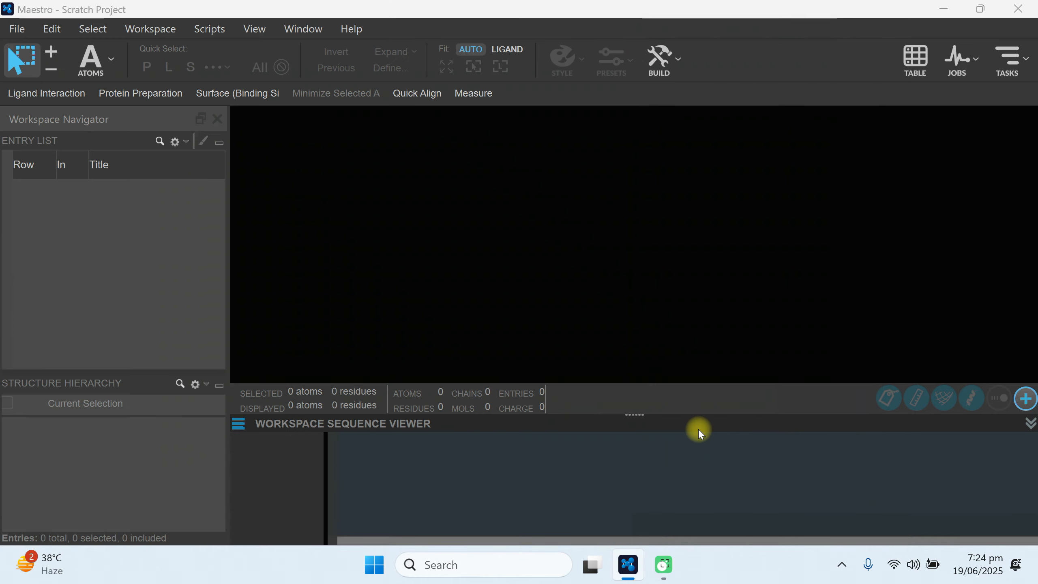
Import the structure file 1gyb.pdb from the Peptide Docking Demo folder into the project.
click(18, 29)
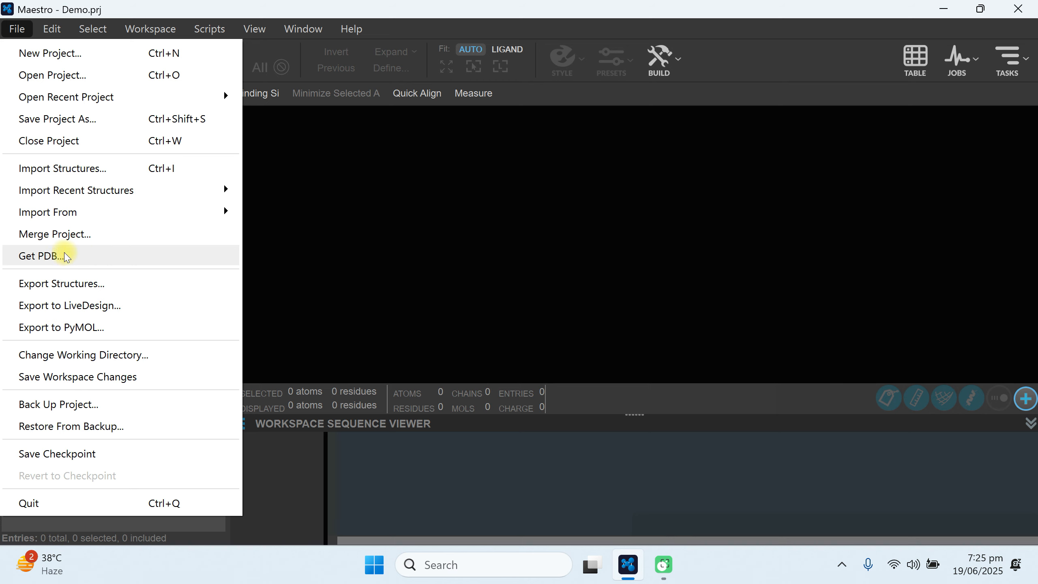
click(72, 168)
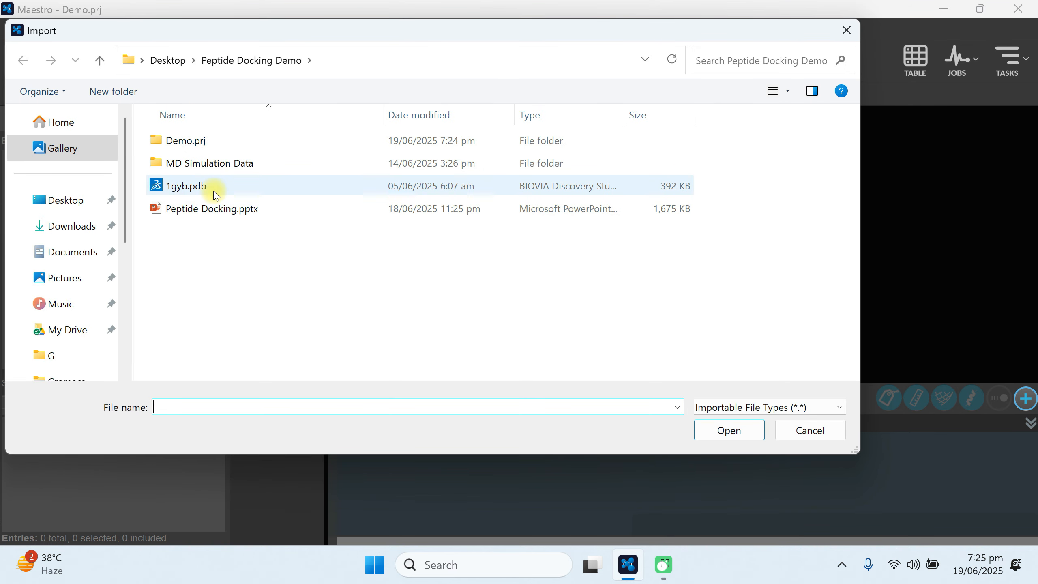
click(238, 187)
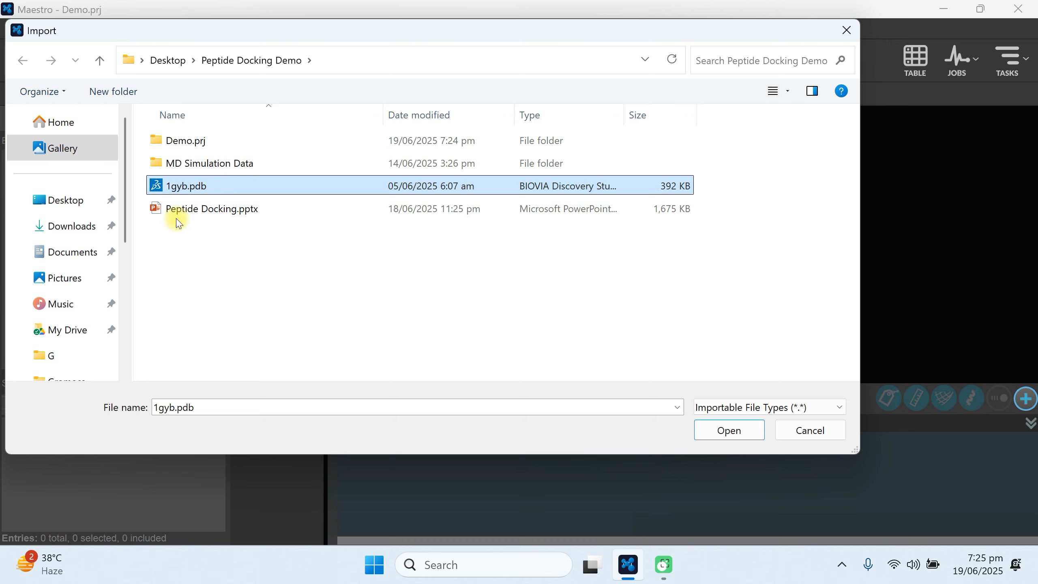
click(700, 433)
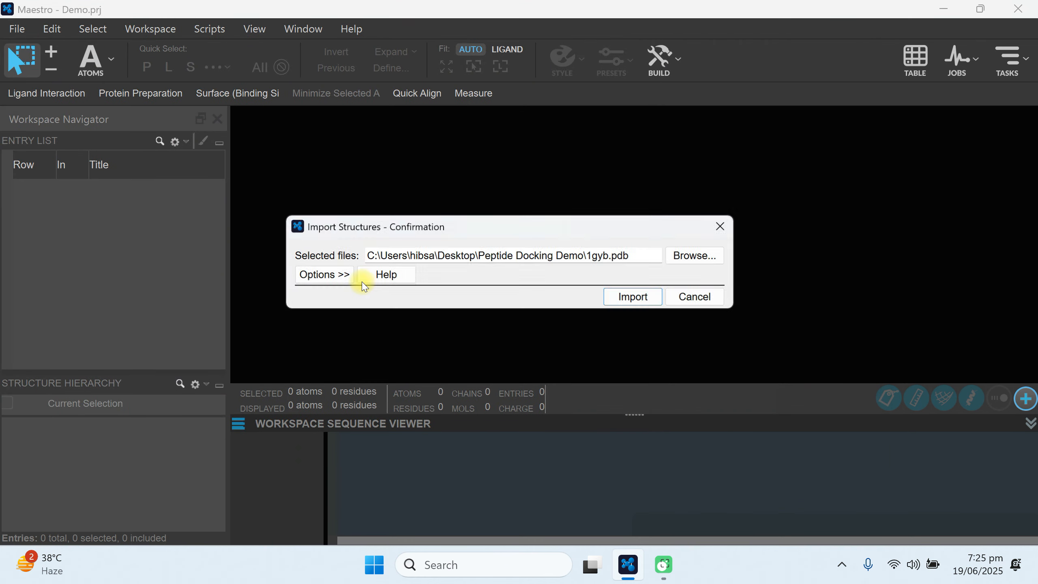
click(649, 306)
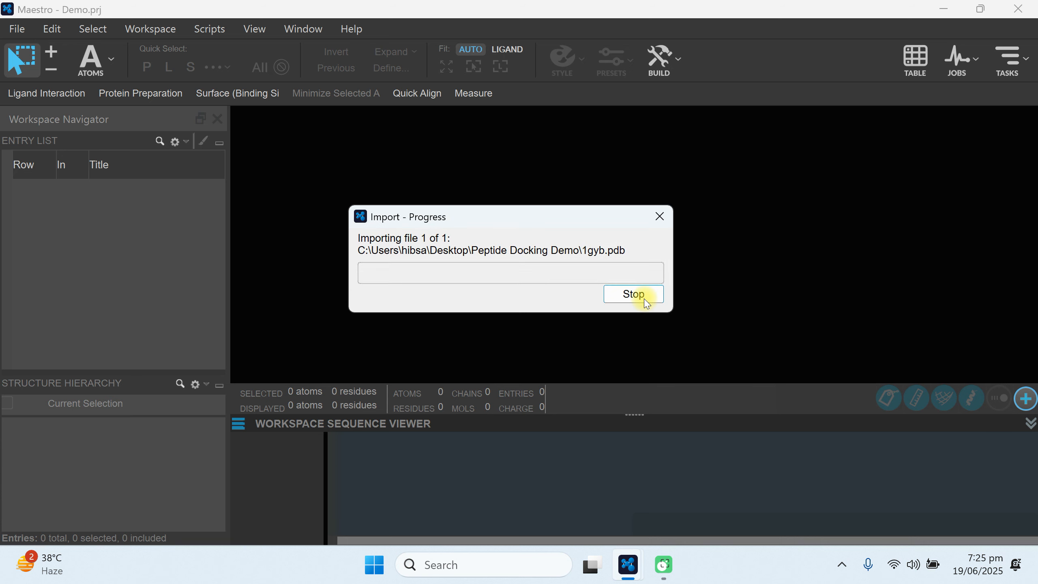
click(16, 30)
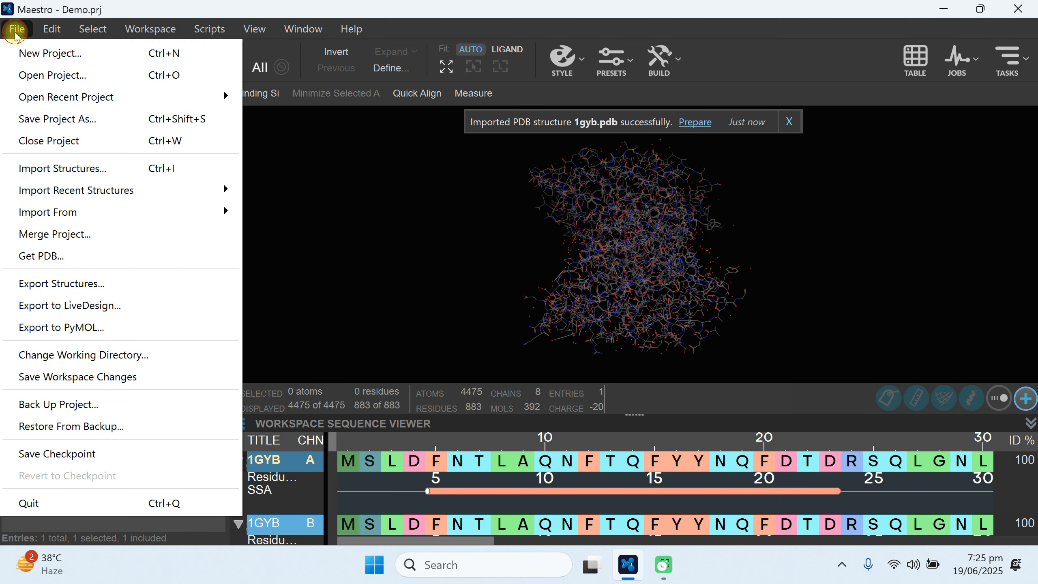
click(46, 256)
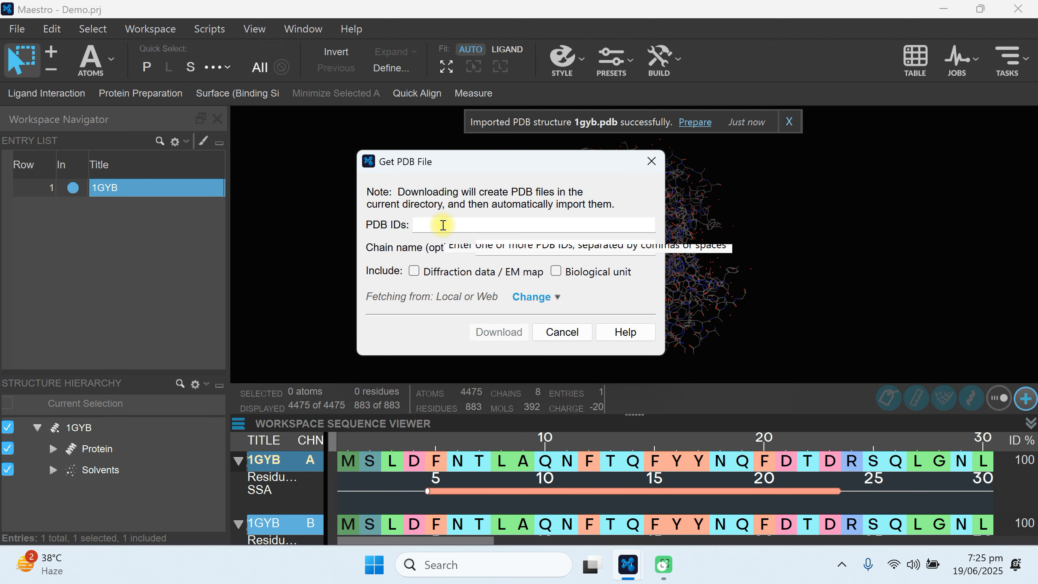
text(1gyb)
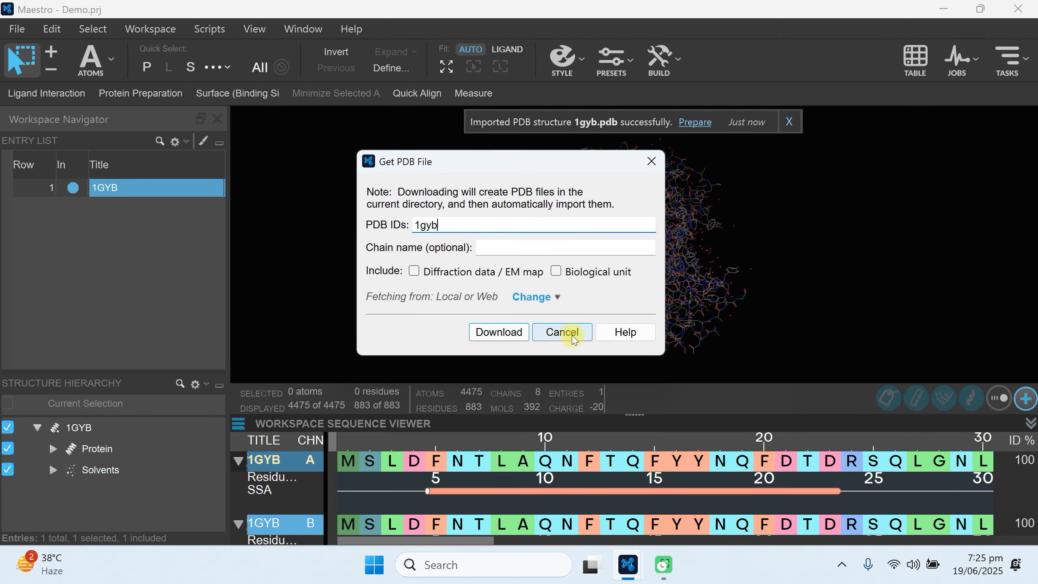
click(572, 334)
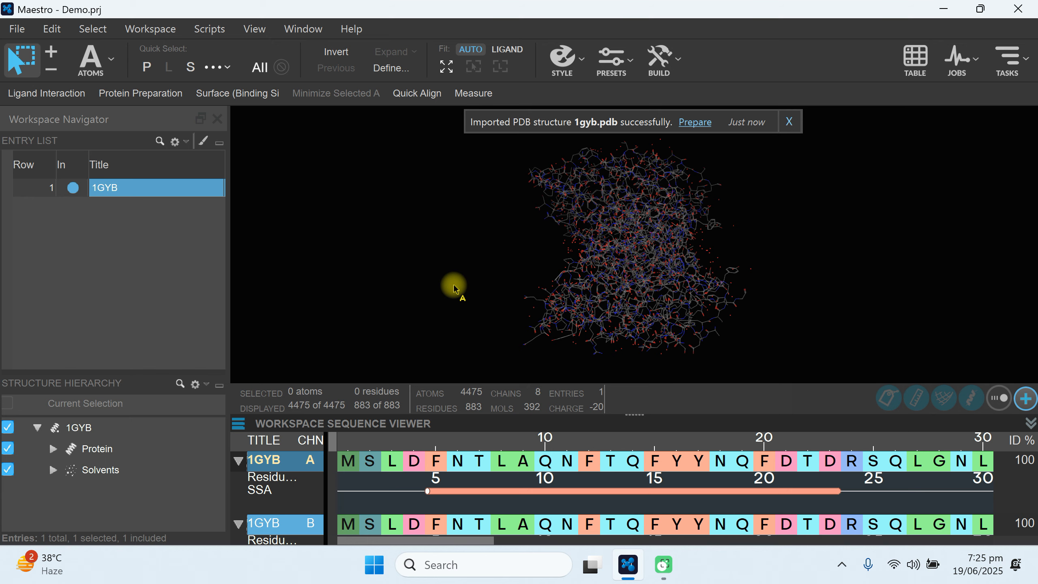
Dismiss the import notification and rotate the 1GYB structure to inspect its overall shape.
click(797, 123)
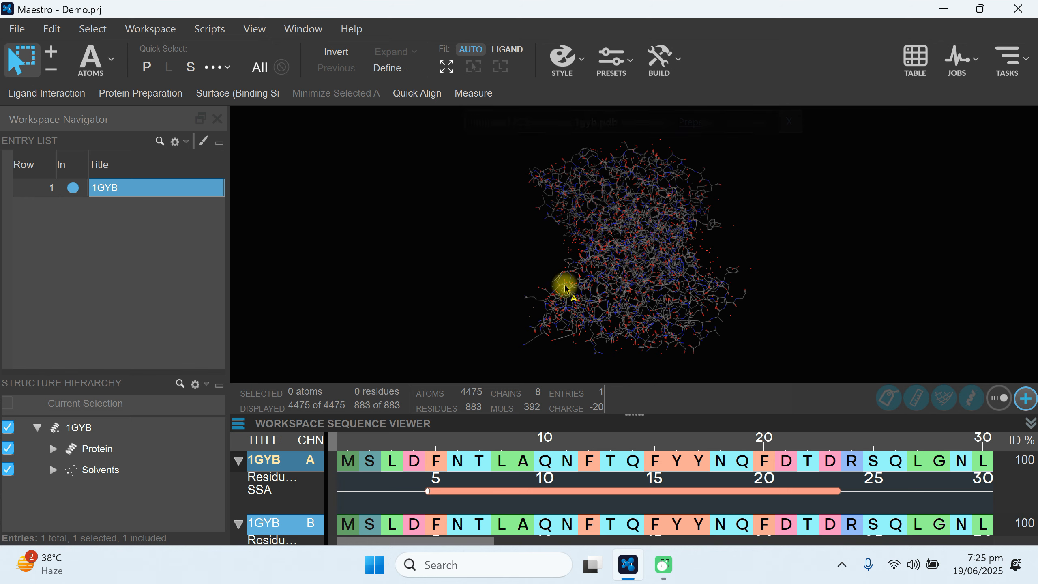
drag(668, 248, 601, 303)
click(453, 273)
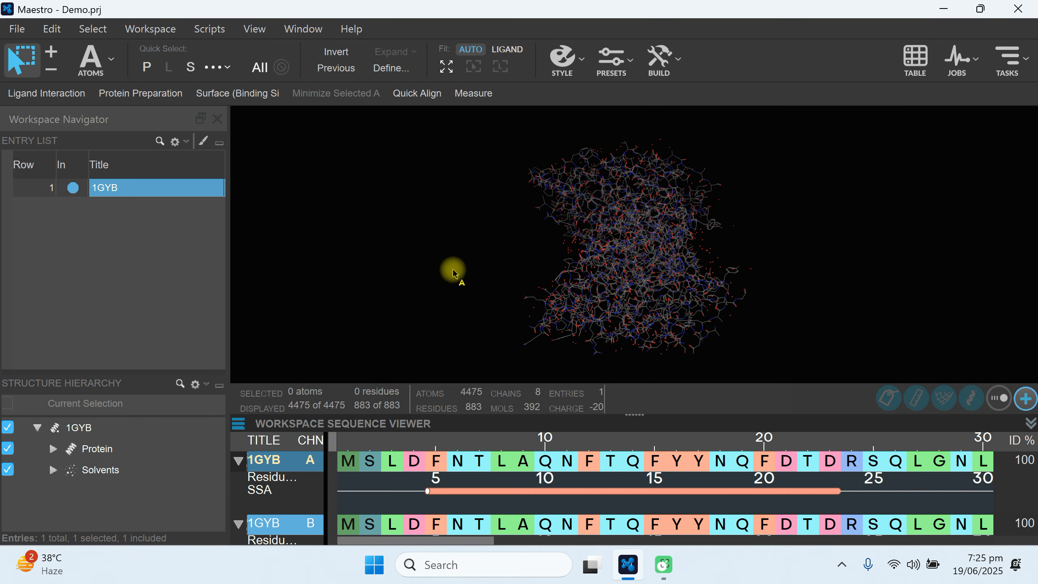
middle_drag(626, 245, 421, 152)
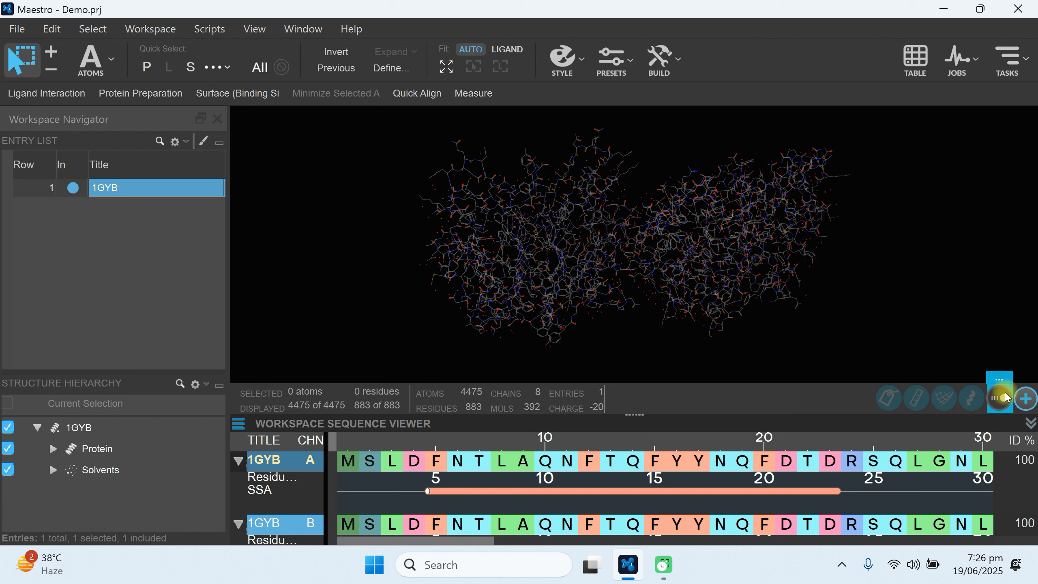
Toggle the Sequence Viewer gadget off and back on in the workspace.
click(1027, 400)
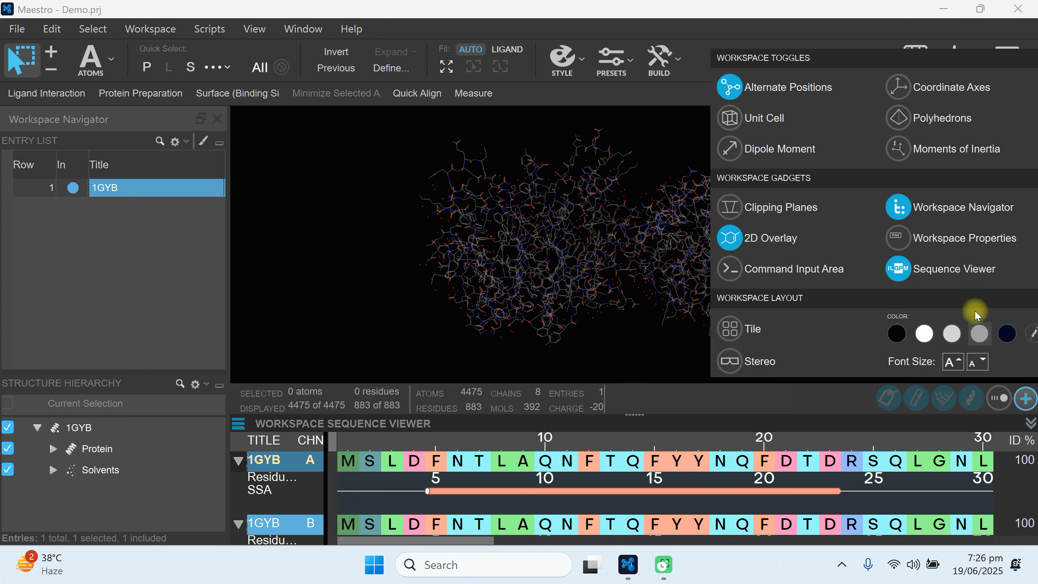
click(937, 272)
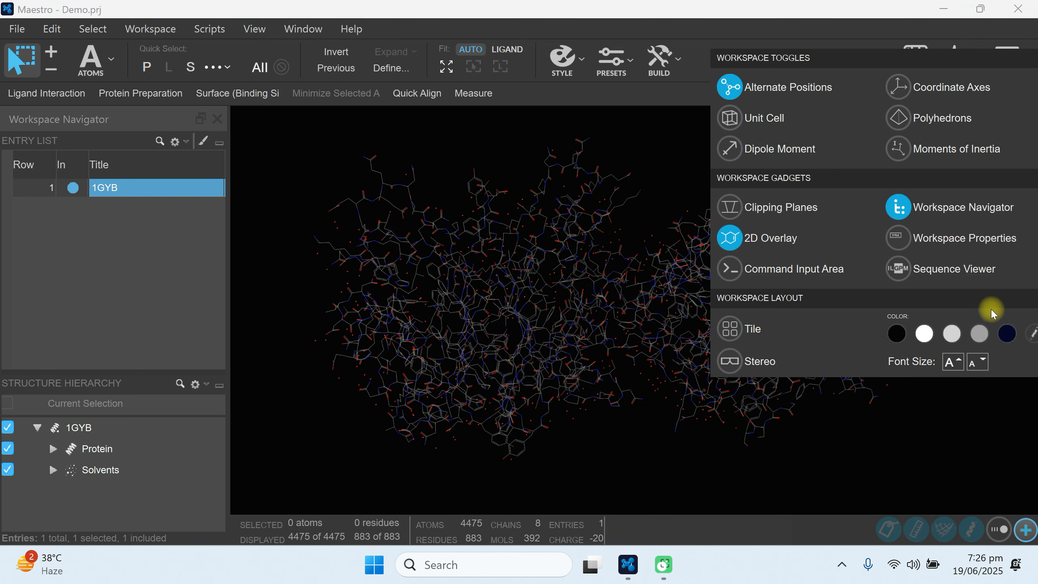
click(898, 269)
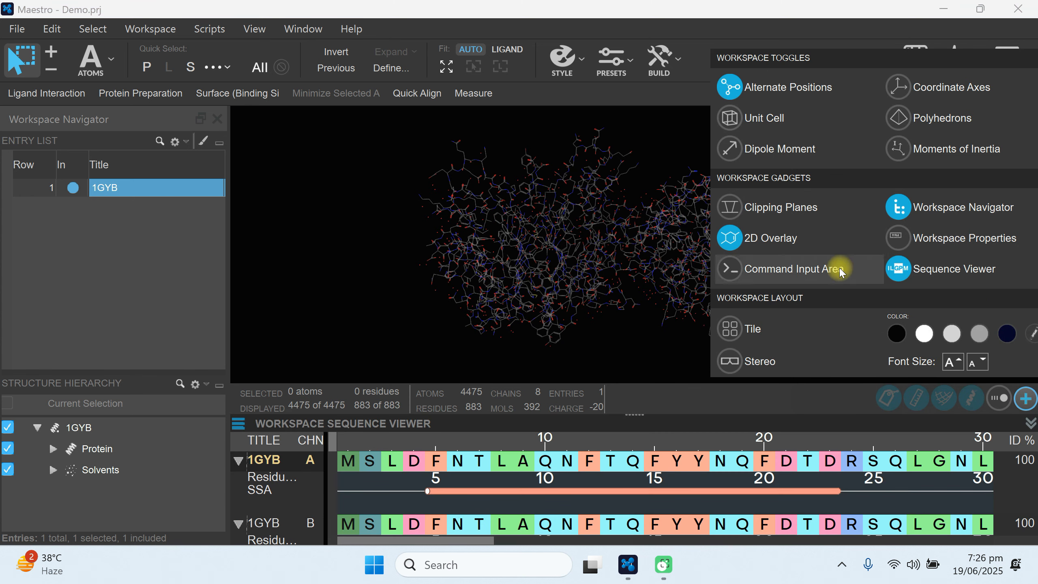
click(389, 282)
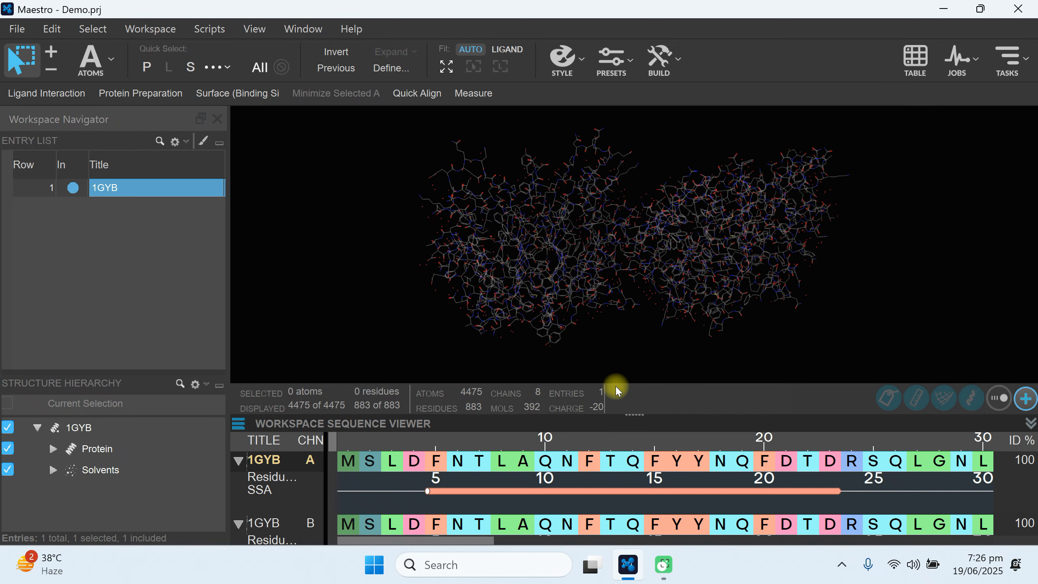
Enlarge the Sequence Viewer and examine the sequences of chains A to H of 1GYB.
drag(626, 412, 626, 250)
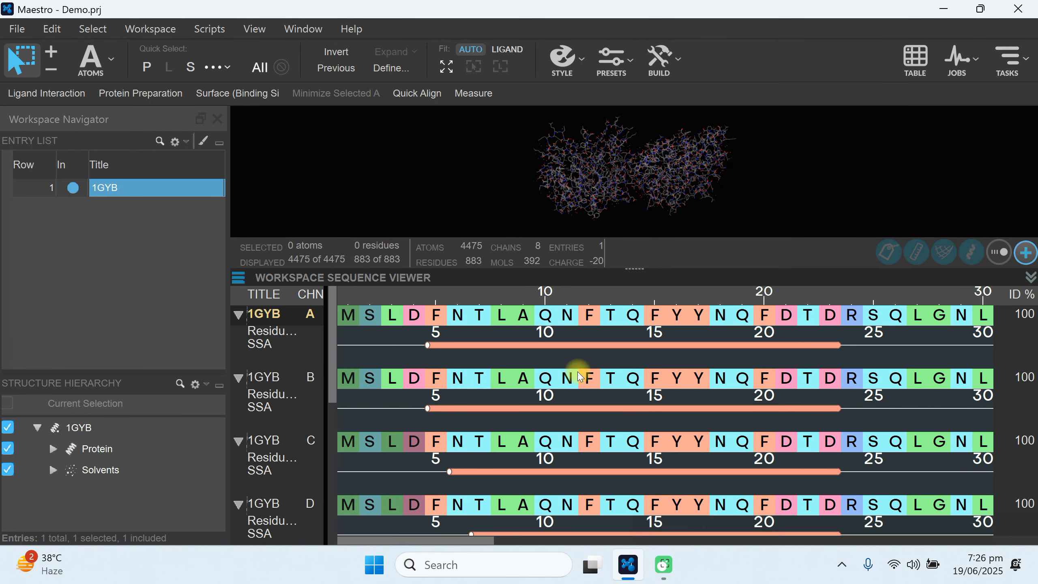
scroll(327, 377, down, 3)
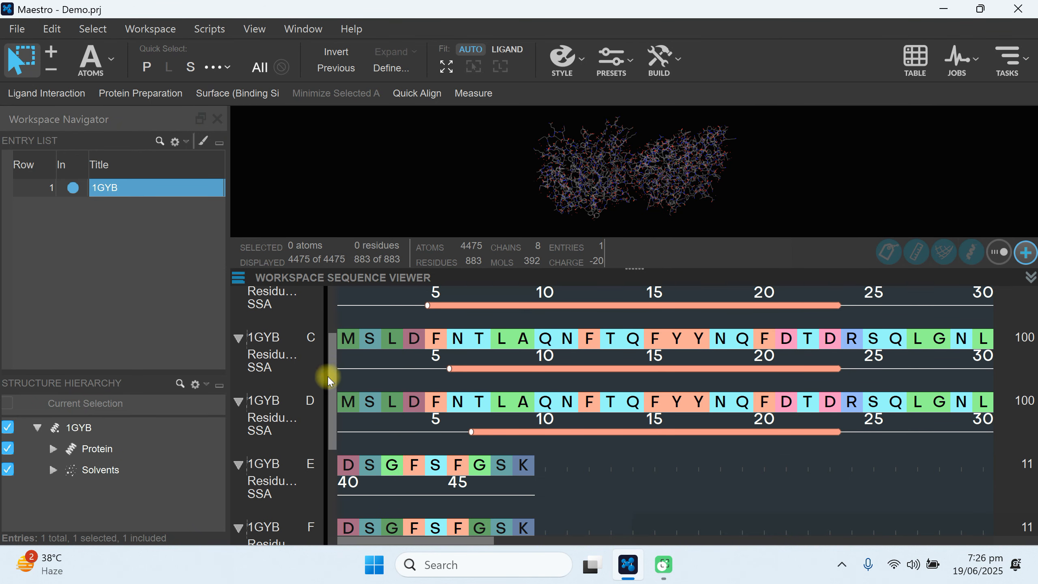
scroll(323, 360, up, 3)
click(309, 375)
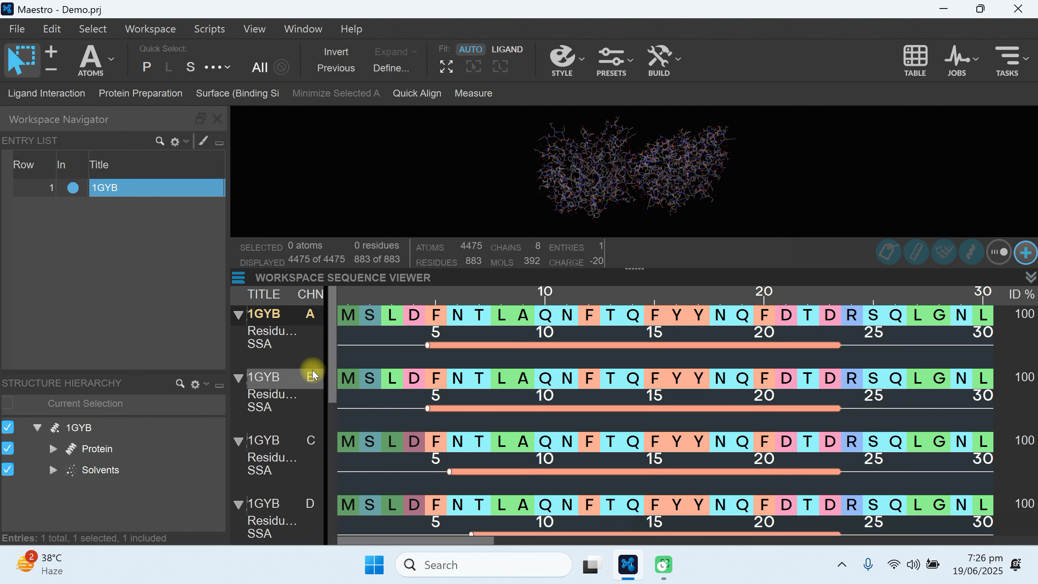
drag(329, 390, 350, 498)
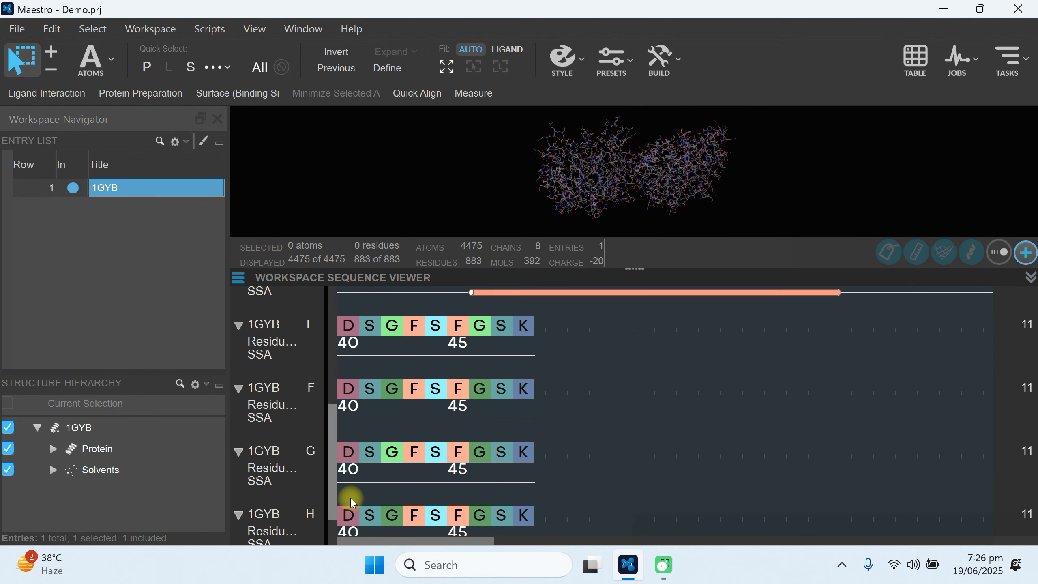
scroll(377, 336, up, 4)
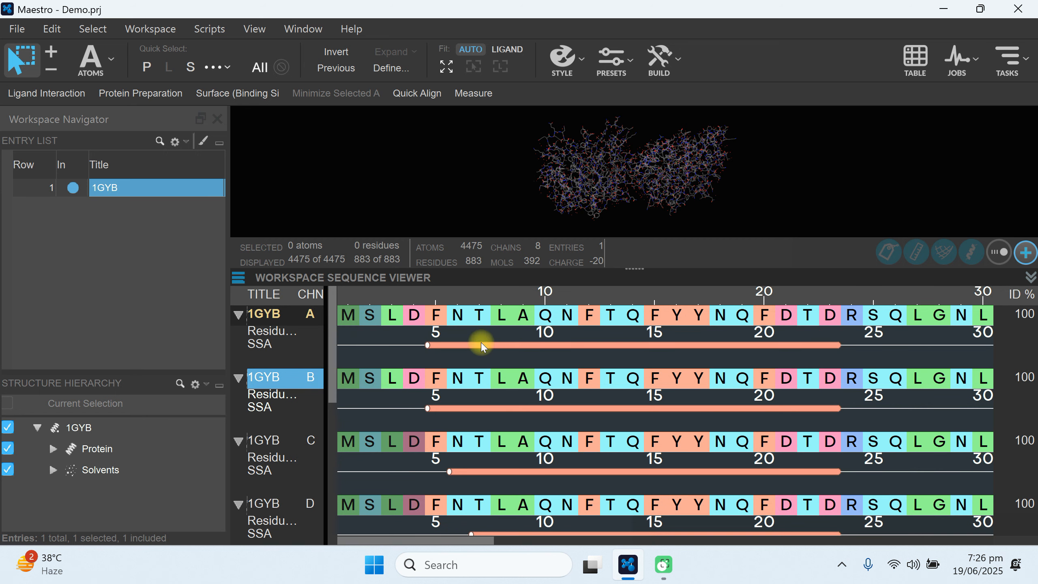
Highlight the chain E and chain F sequences in turn, and reduce the Sequence Viewer's height to enlarge the 3D workspace.
drag(328, 387, 346, 466)
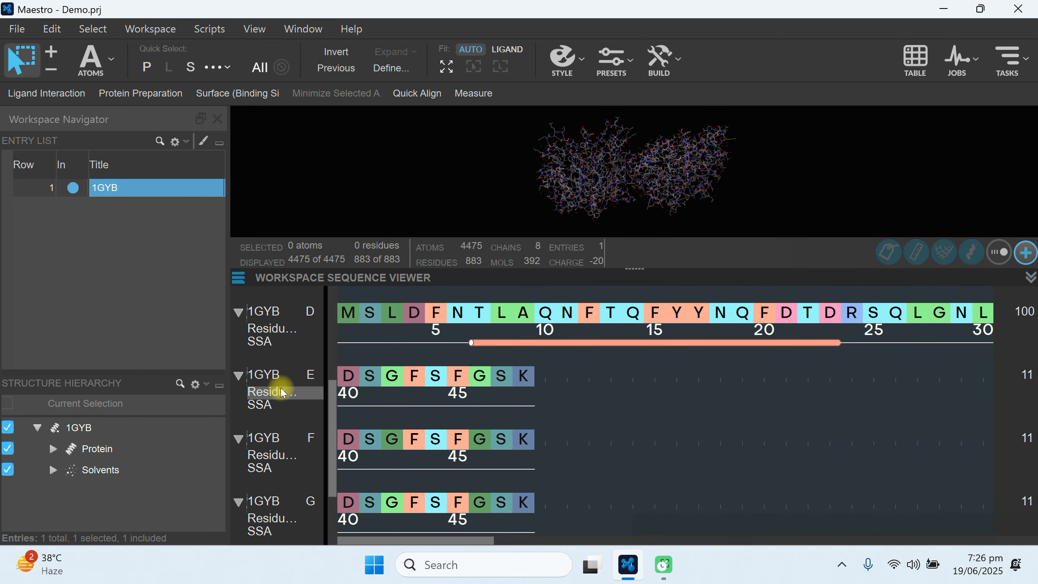
click(276, 373)
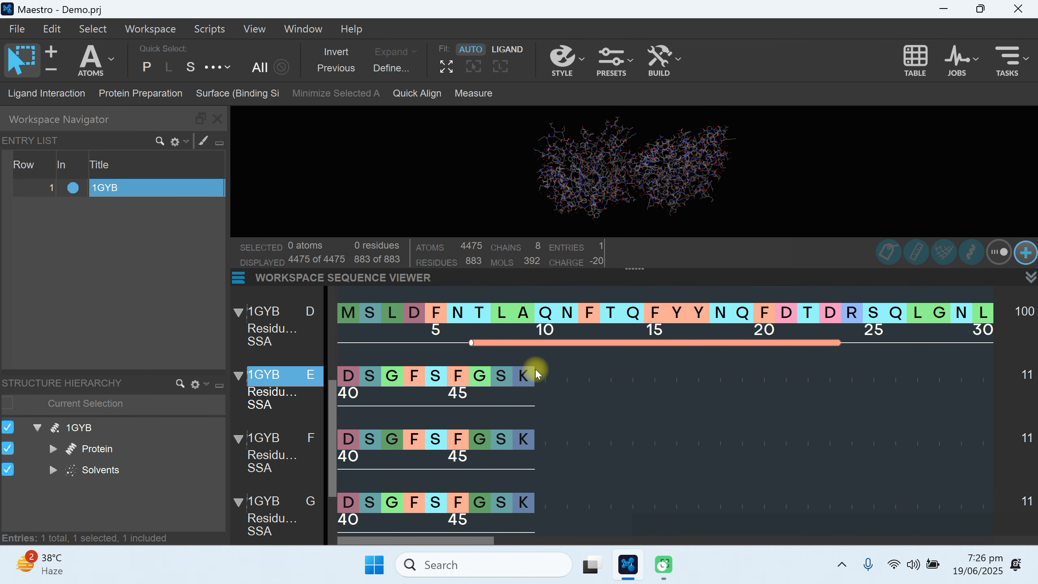
click(280, 440)
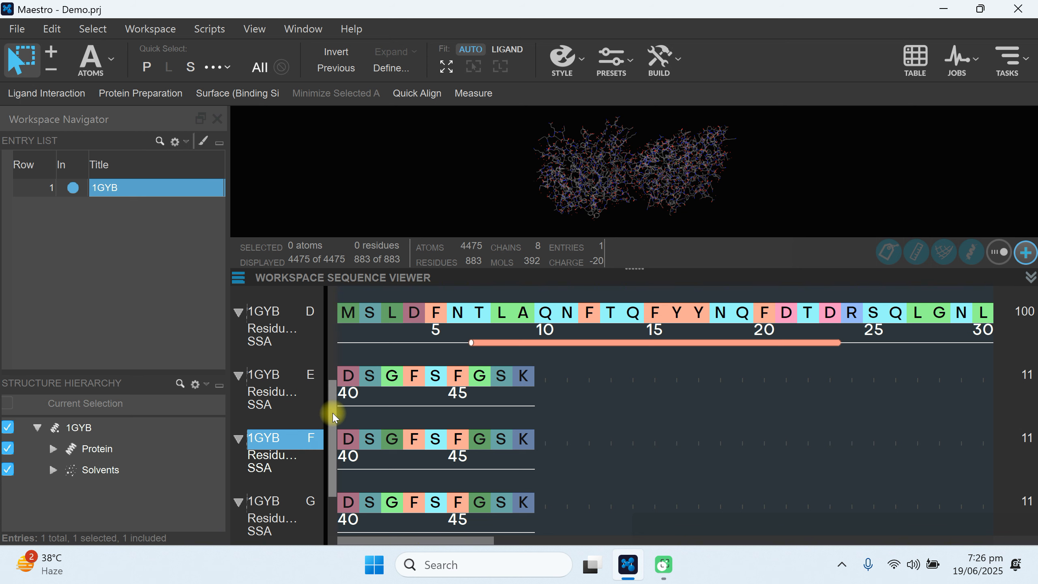
drag(332, 413, 339, 295)
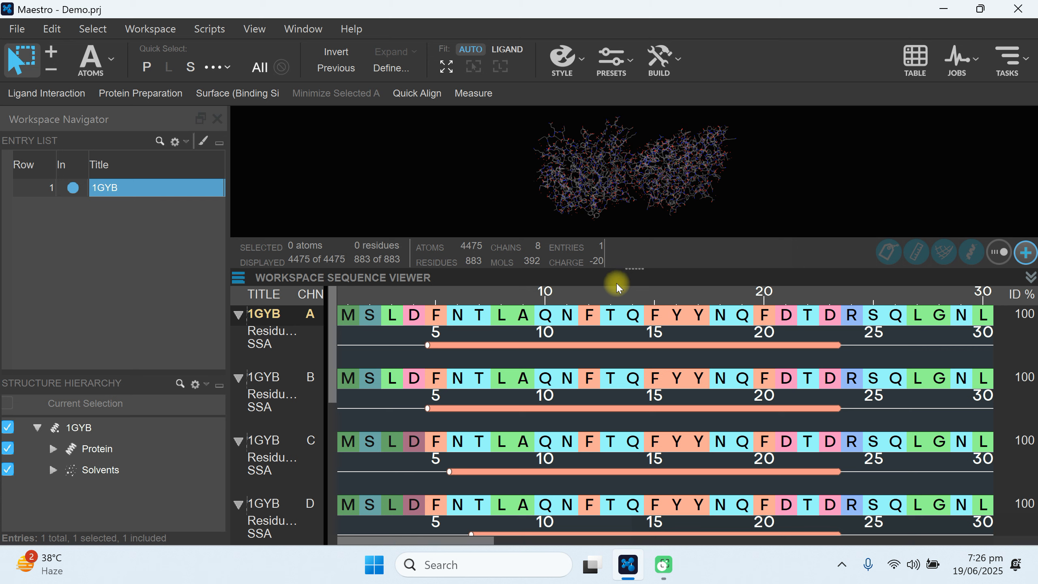
click(625, 291)
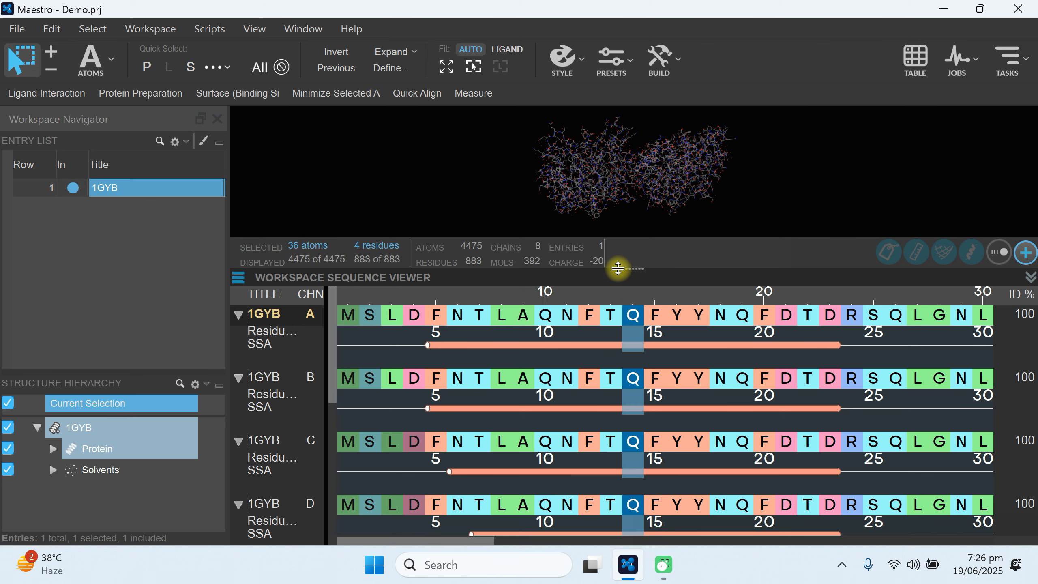
drag(624, 389, 633, 454)
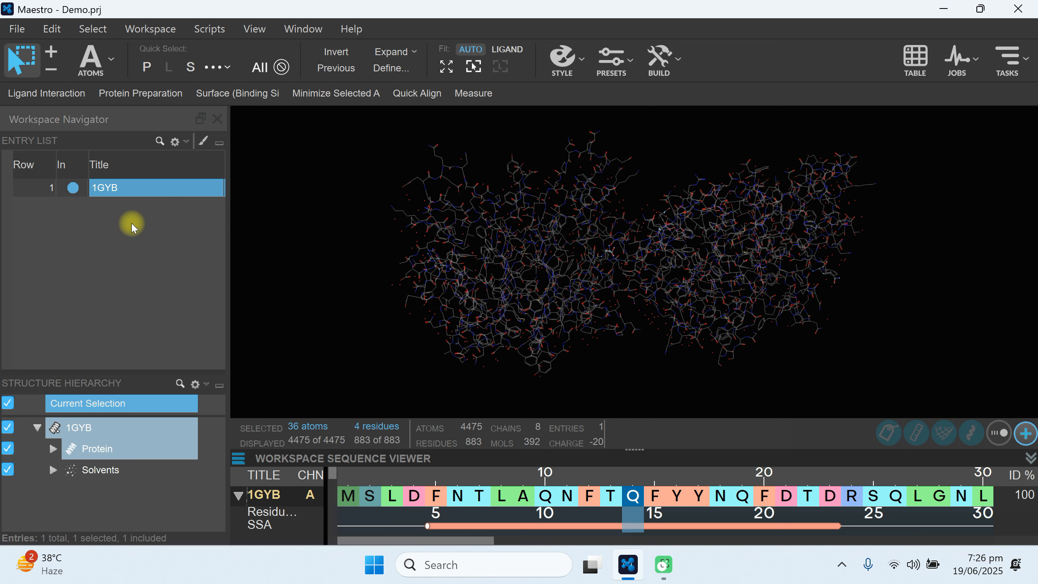
Expand the Protein group of 1GYB in the structure hierarchy and select chains A, B, C and D one after another to locate them.
double_click(135, 187)
click(69, 250)
click(53, 448)
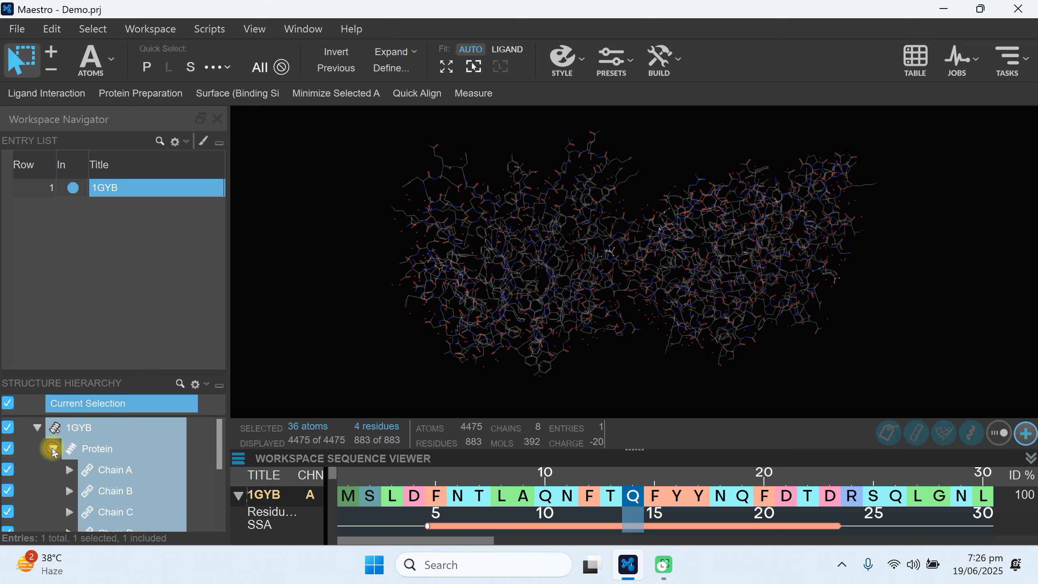
mouse_move(216, 448)
mouse_down()
mouse_move(221, 483)
mouse_move(219, 461)
mouse_up()
click(103, 450)
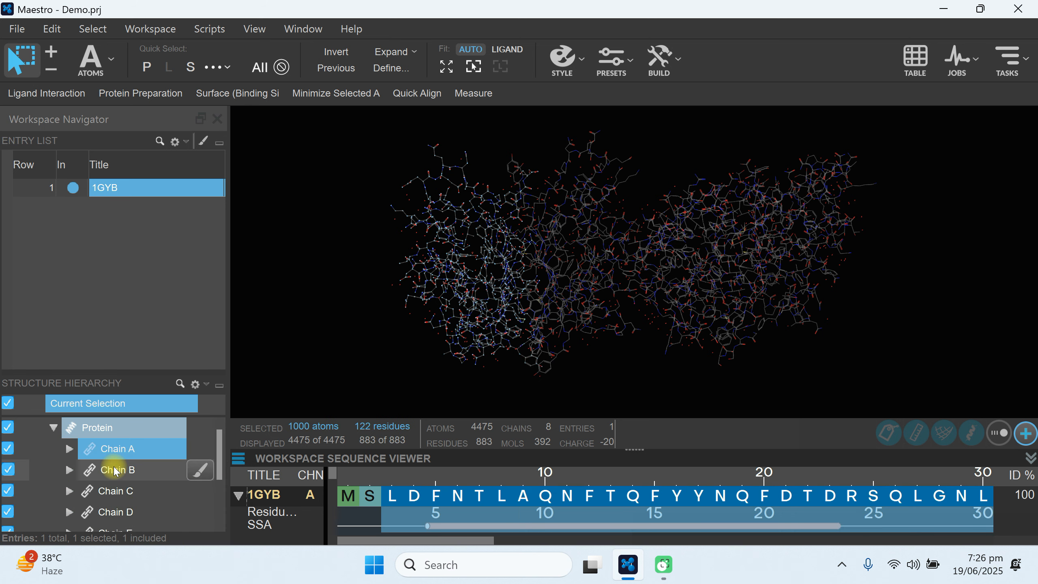
click(115, 470)
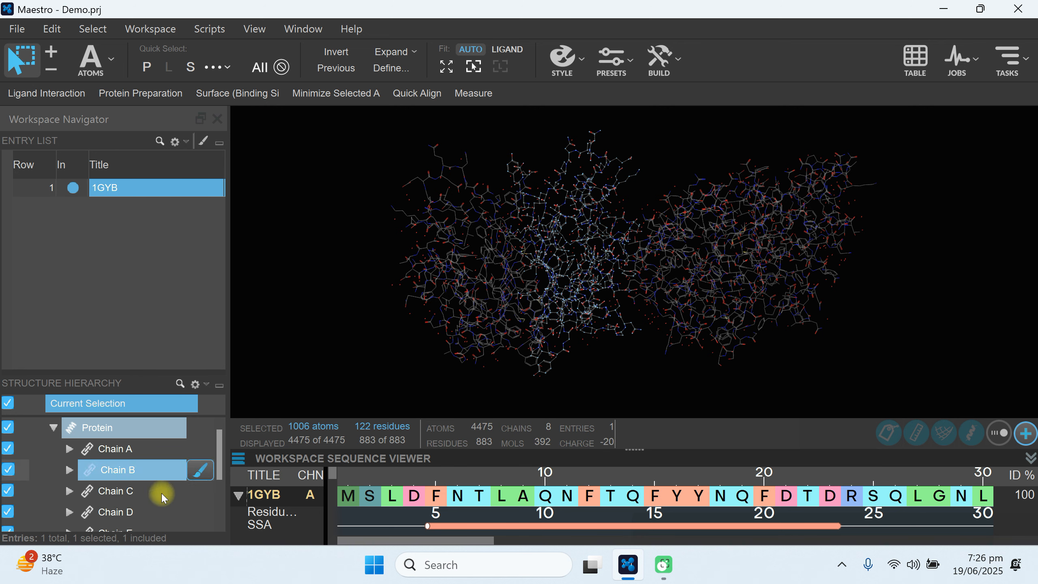
click(120, 491)
click(117, 512)
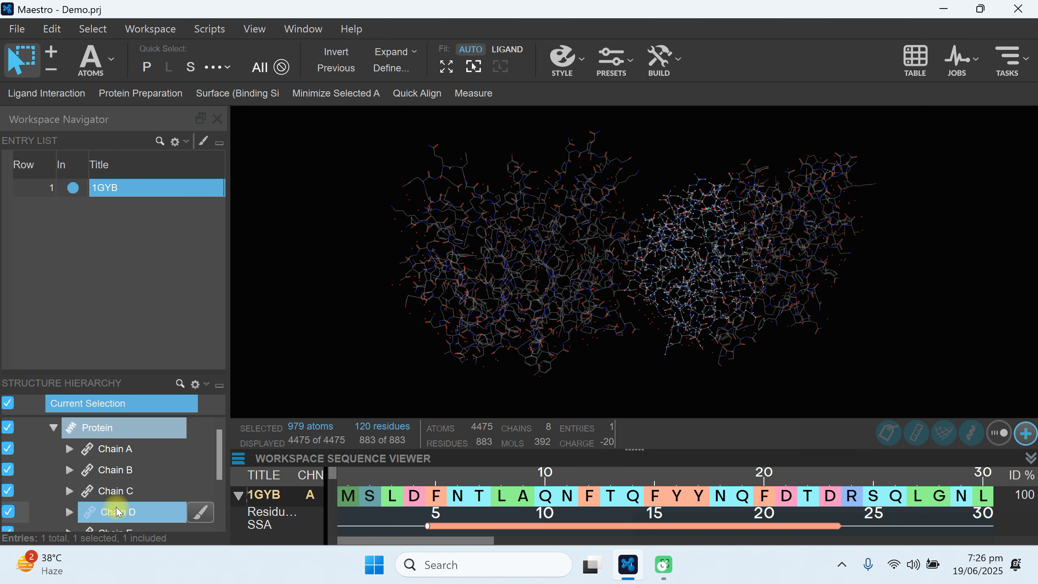
Locate chain E in the 1GYB structure hierarchy, zoom in on it and extract it to a new entry.
drag(222, 455, 218, 484)
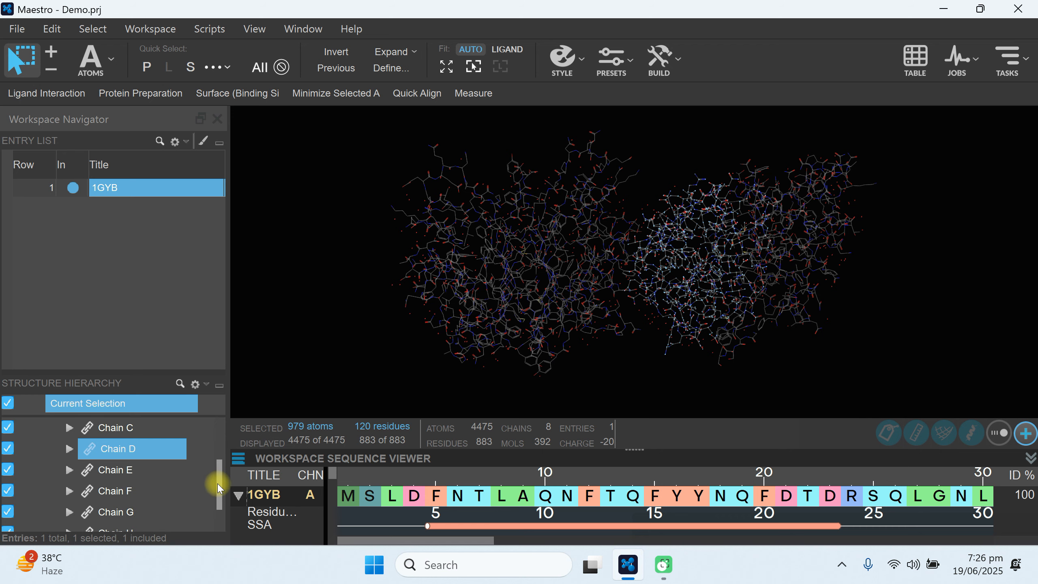
click(114, 473)
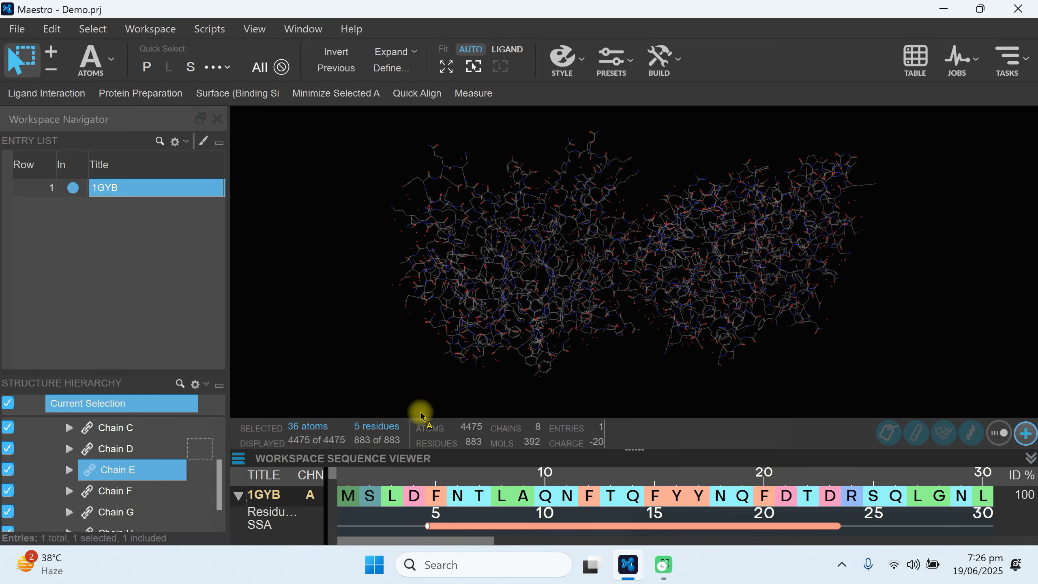
double_click(116, 470)
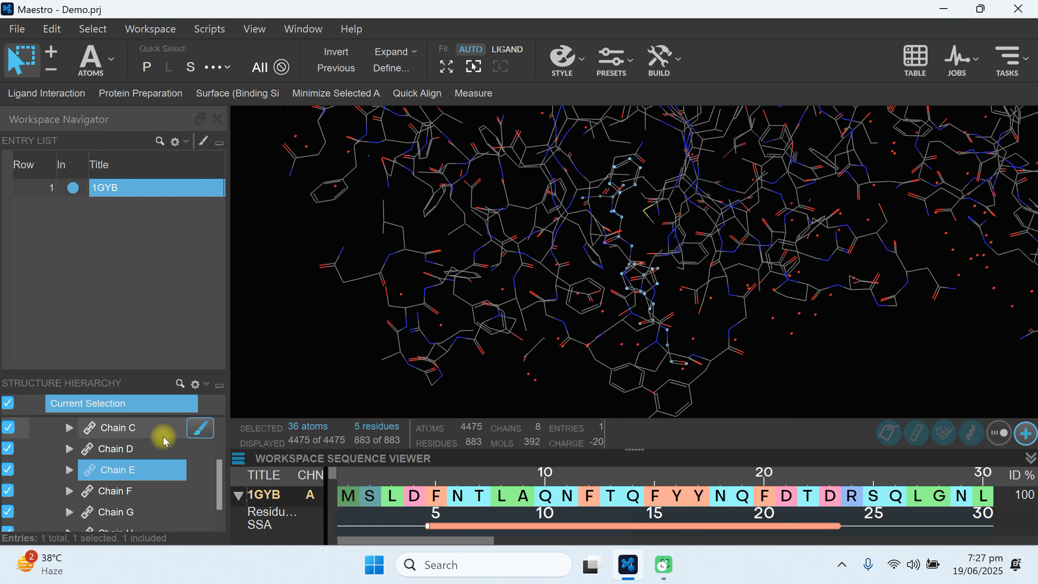
right_click(126, 476)
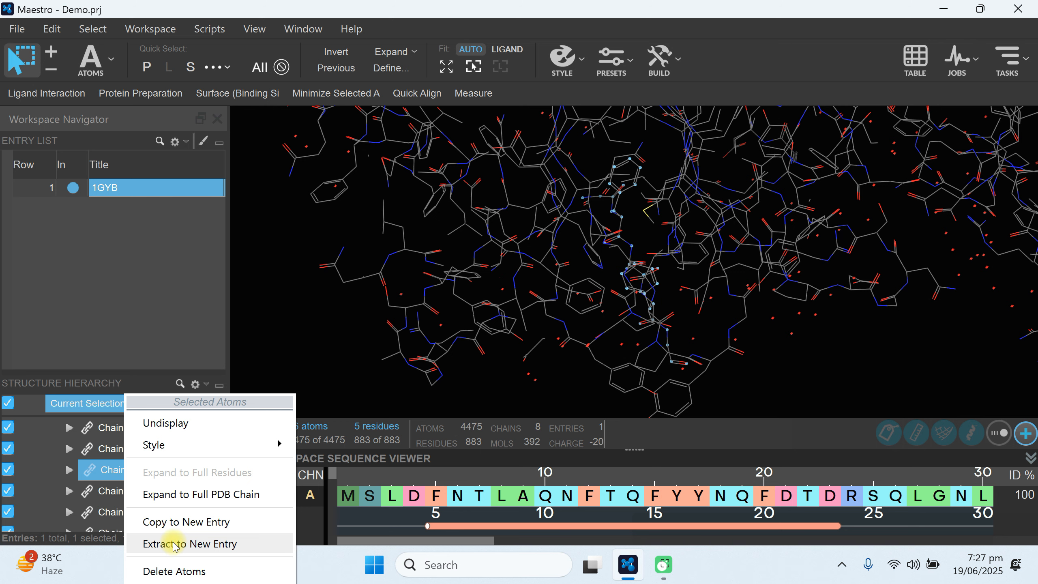
click(197, 546)
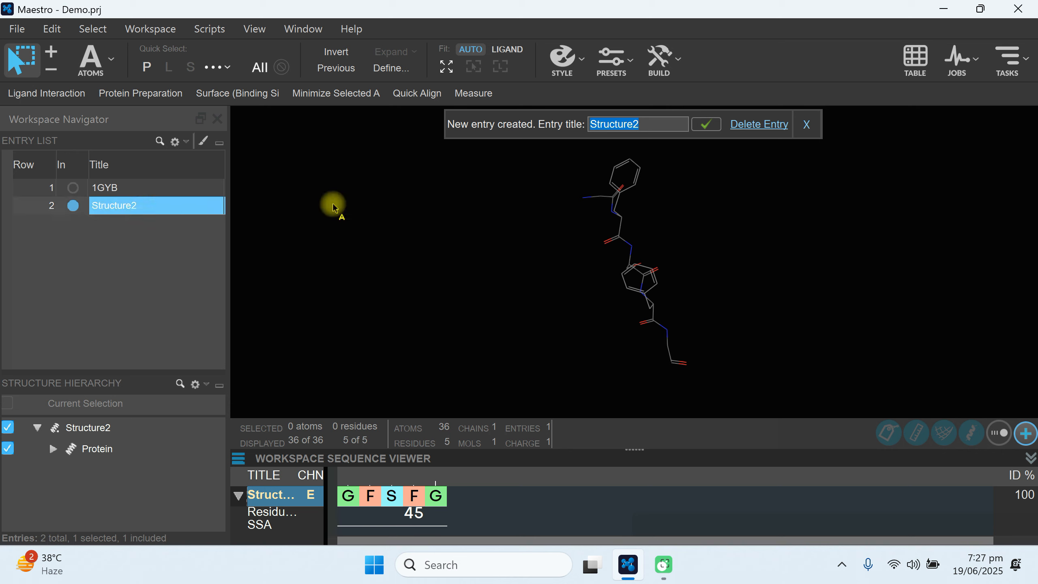
Title the newly extracted entry ChainE.
drag(660, 122, 575, 129)
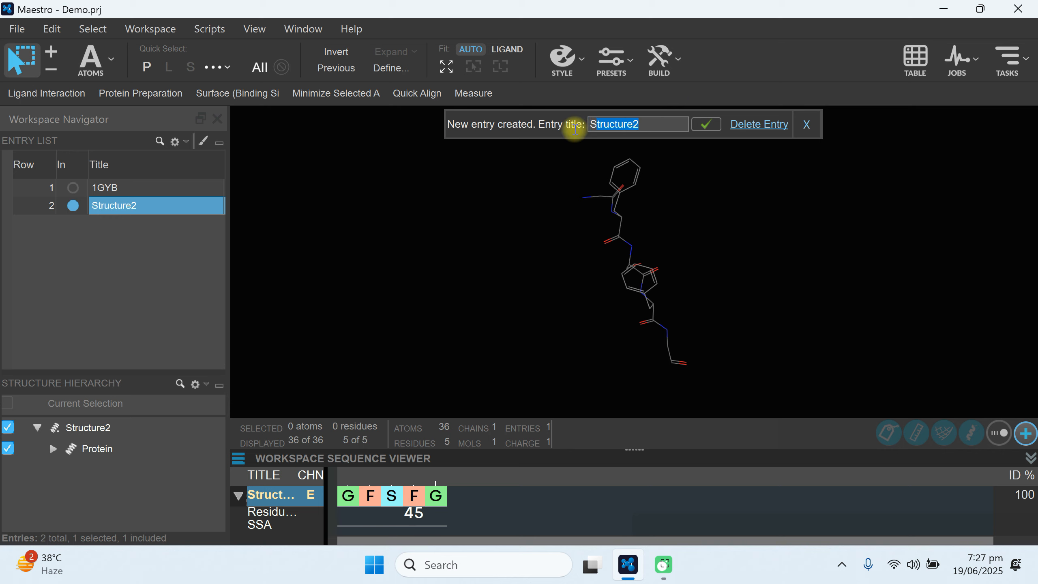
text(ChainE)
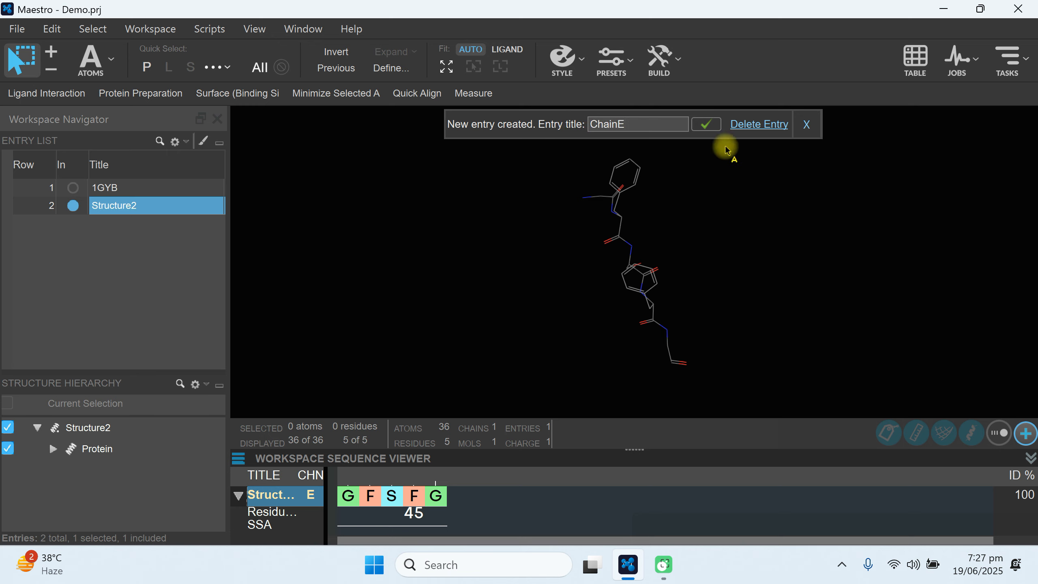
key(Return)
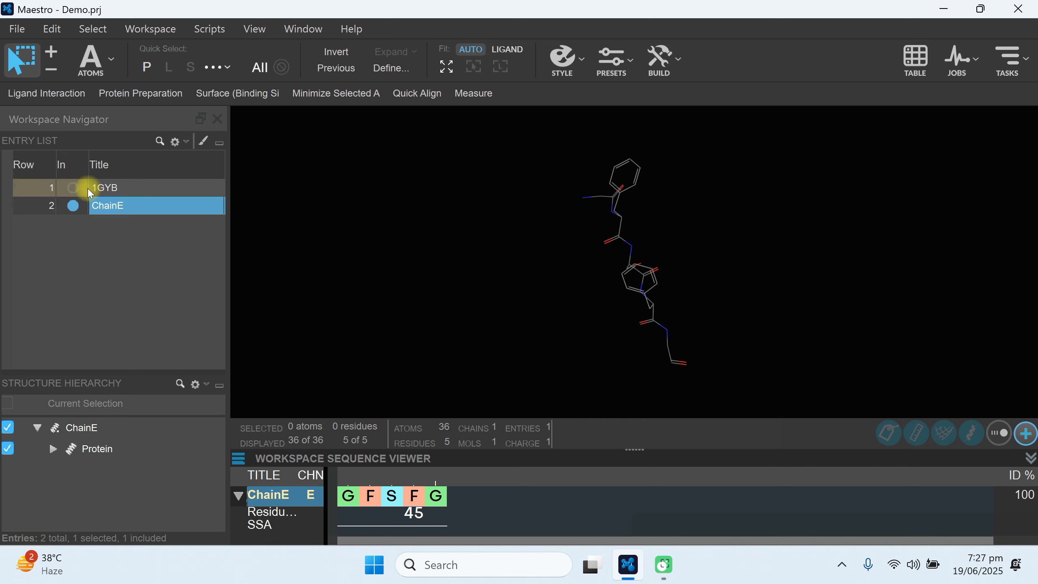
Display 1GYB in the workspace and check which chains remain in its Protein group.
click(72, 189)
click(103, 188)
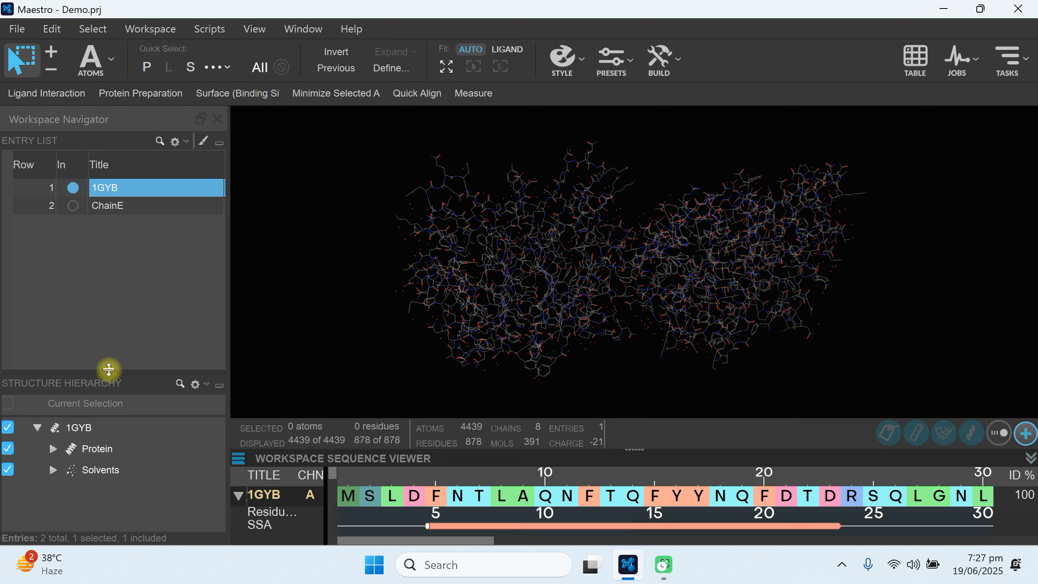
click(53, 449)
scroll(163, 450, down, 1)
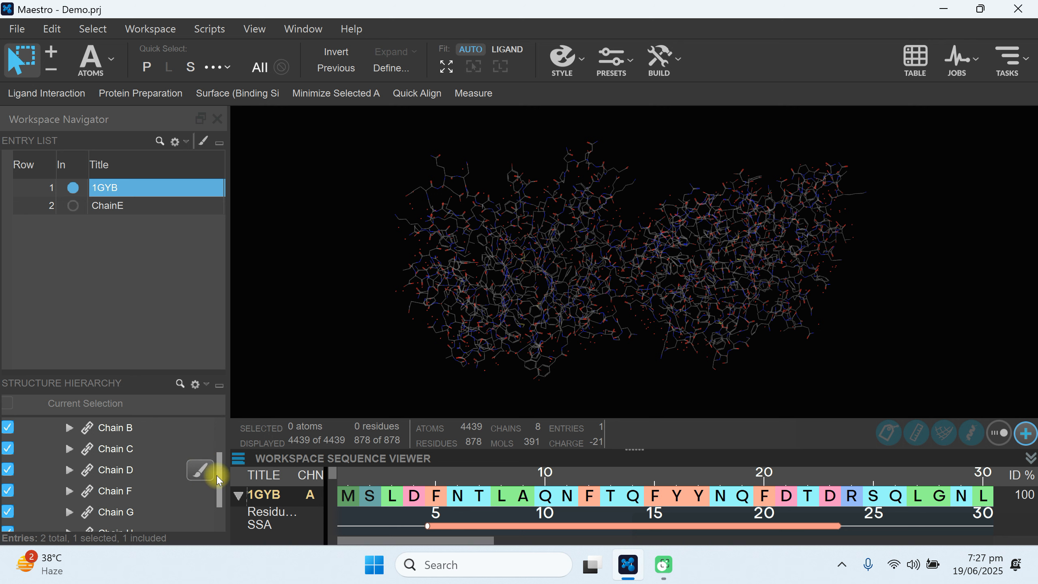
drag(216, 476, 219, 434)
scroll(117, 479, down, 5)
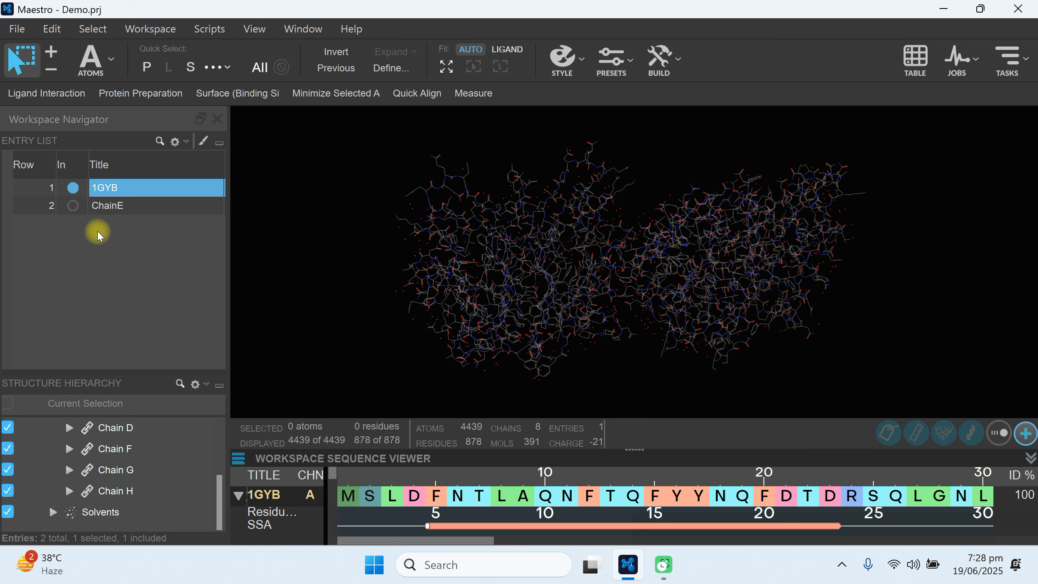
click(4, 24)
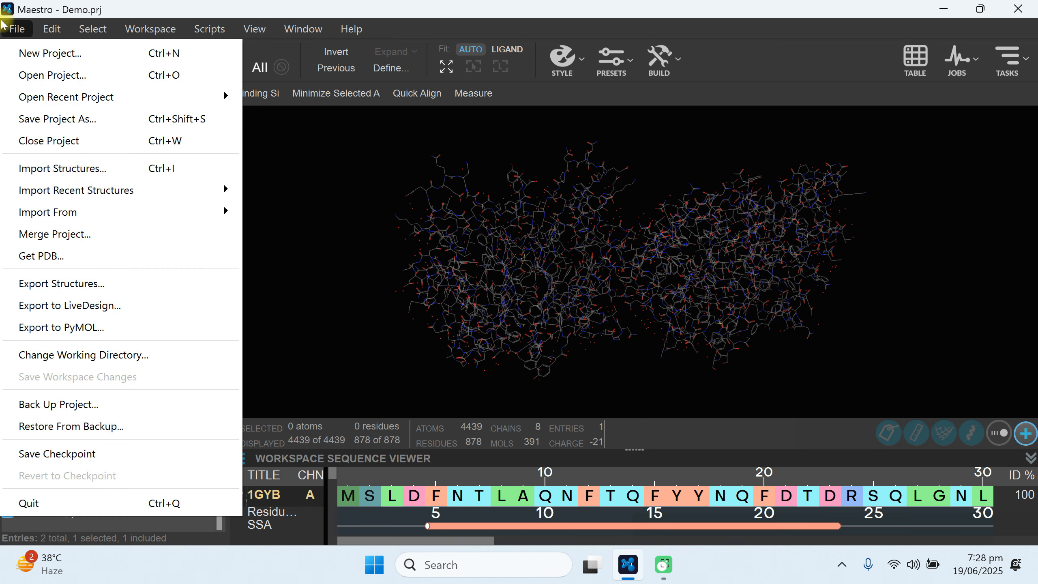
click(338, 213)
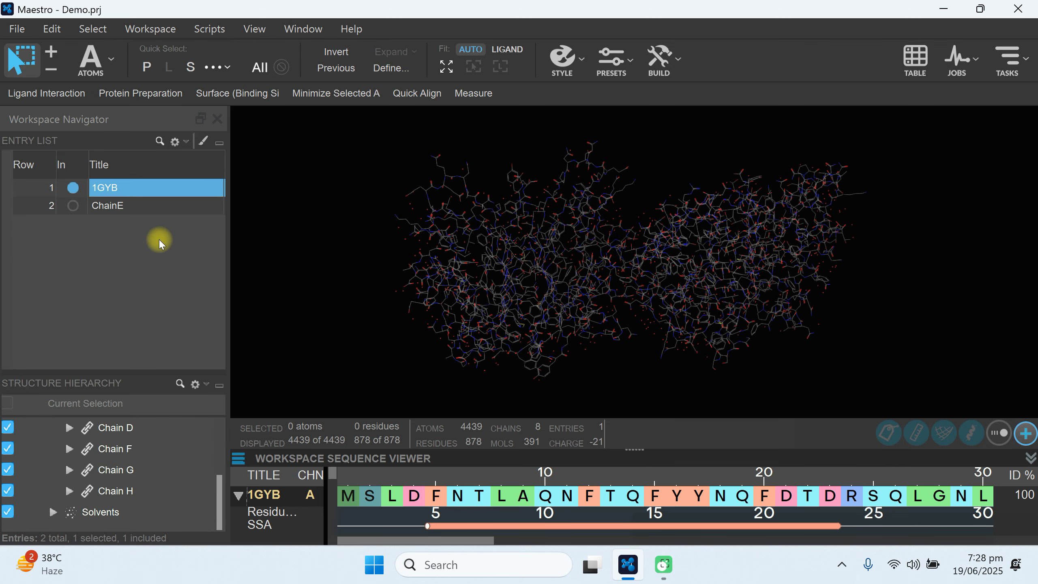
Display the ChainE entry and select its residues G, F, S, F and G individually and as a whole sequence.
click(72, 205)
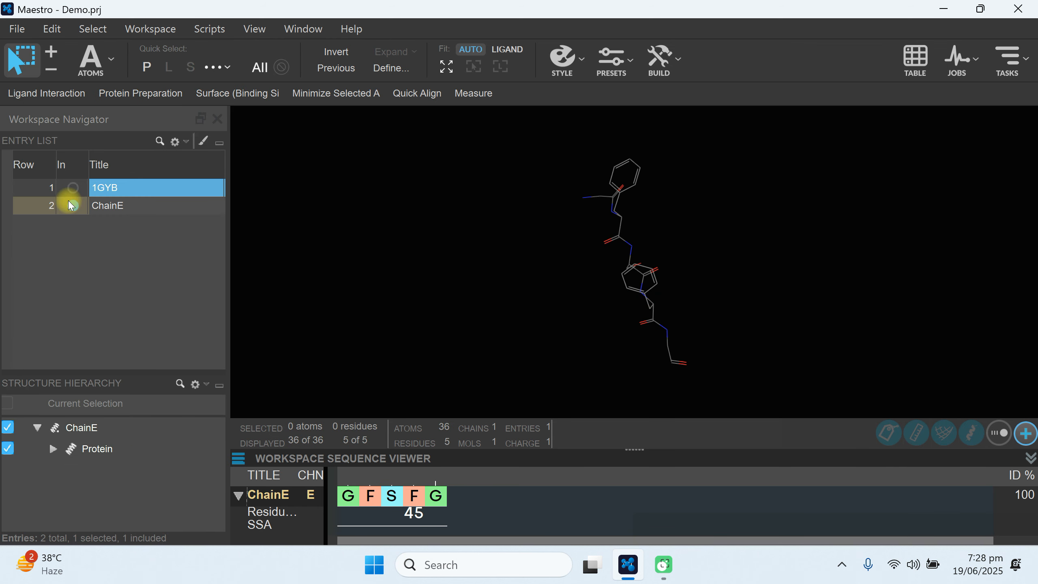
click(111, 207)
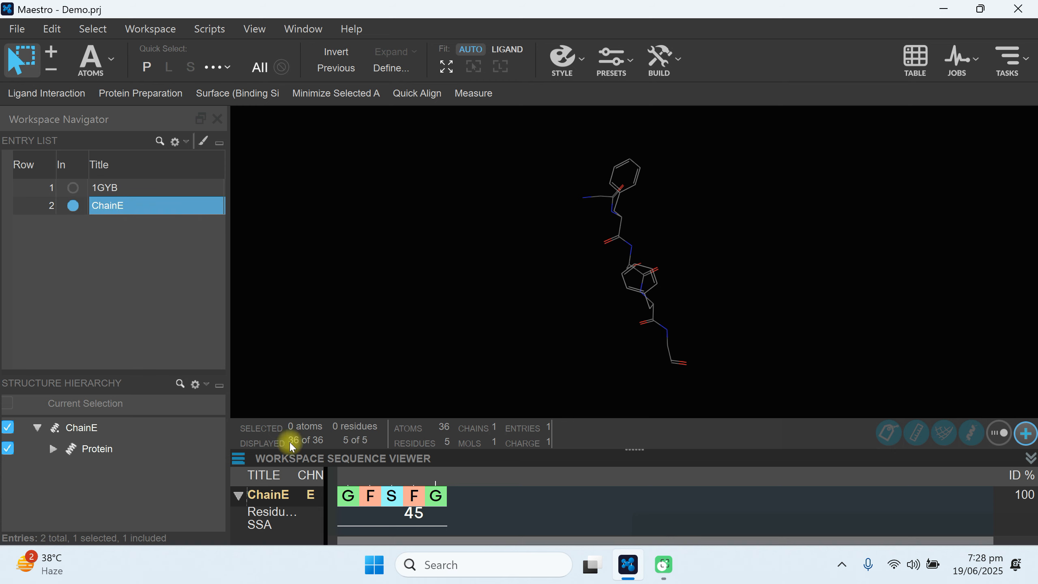
click(342, 505)
click(370, 502)
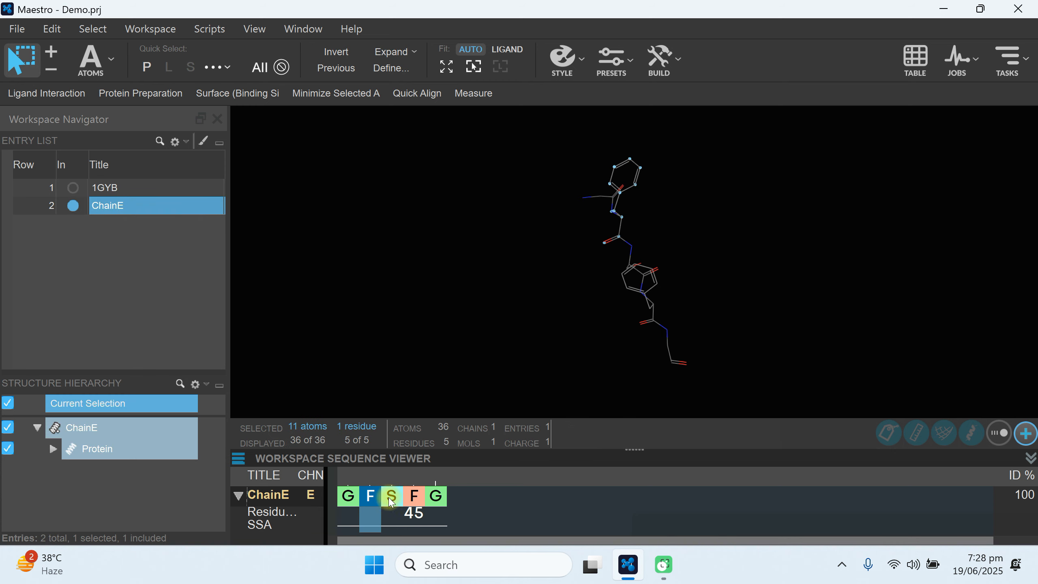
click(388, 498)
click(421, 504)
click(433, 506)
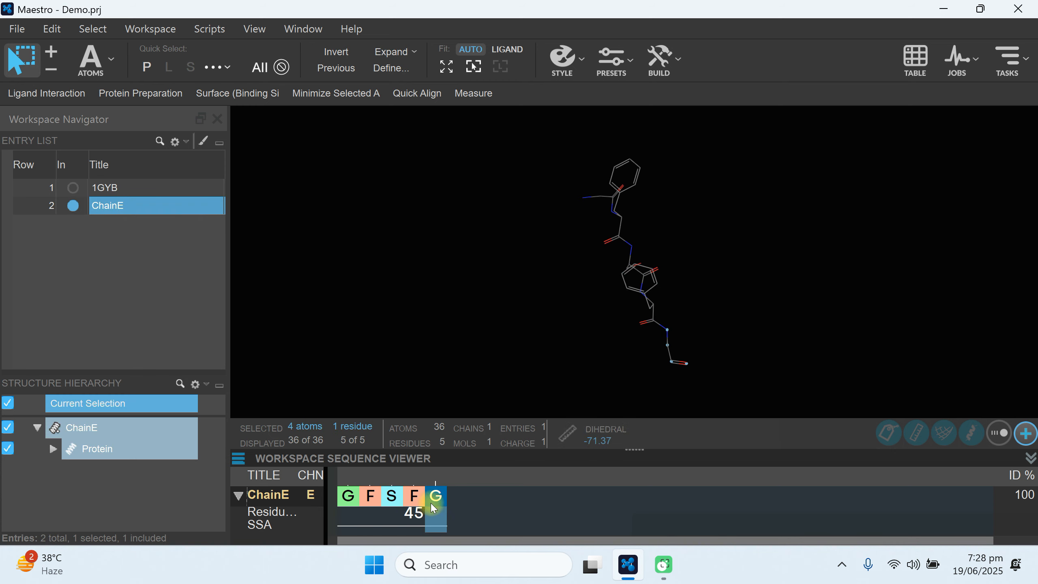
click(342, 507)
click(370, 502)
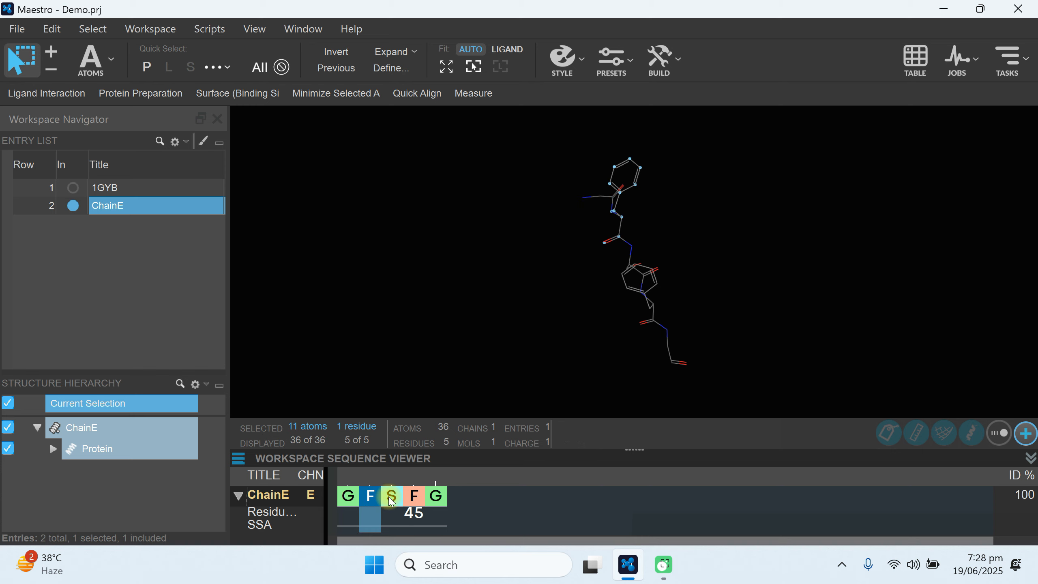
click(395, 501)
click(415, 497)
click(434, 499)
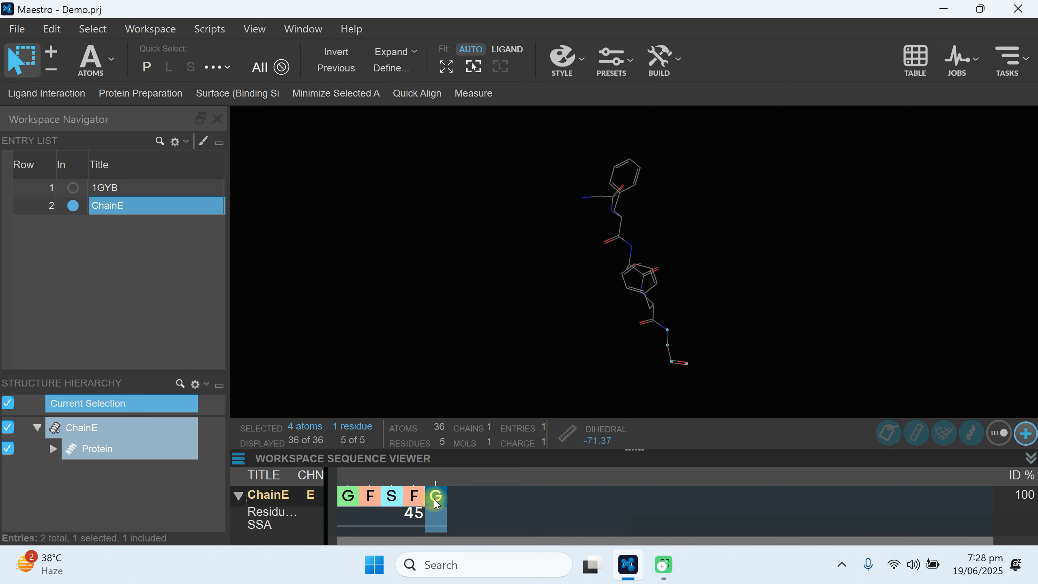
drag(348, 496, 437, 498)
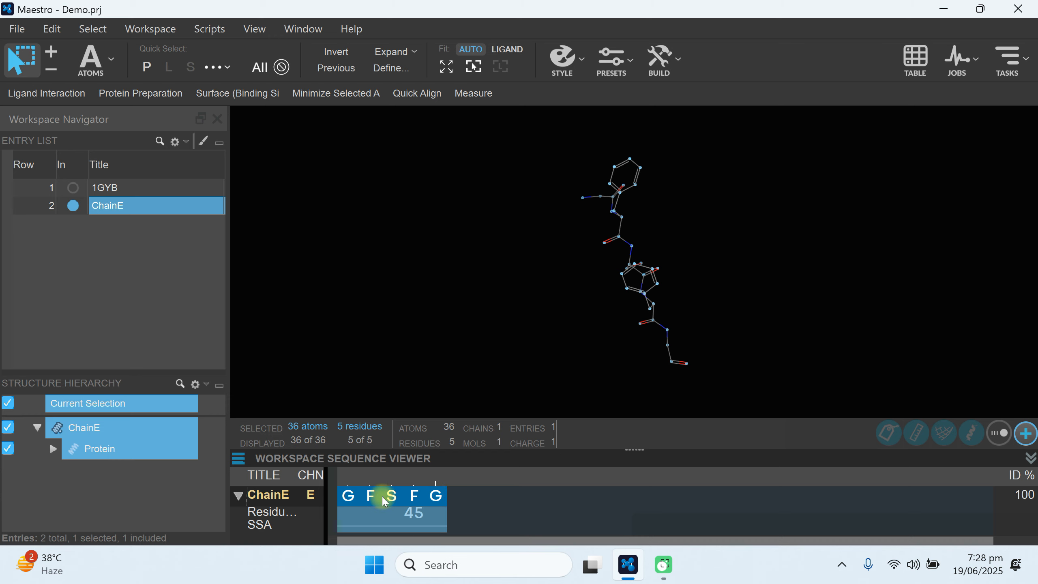
Bring 1GYB back into the workspace as the selected entry and search the task list for "protein".
click(108, 190)
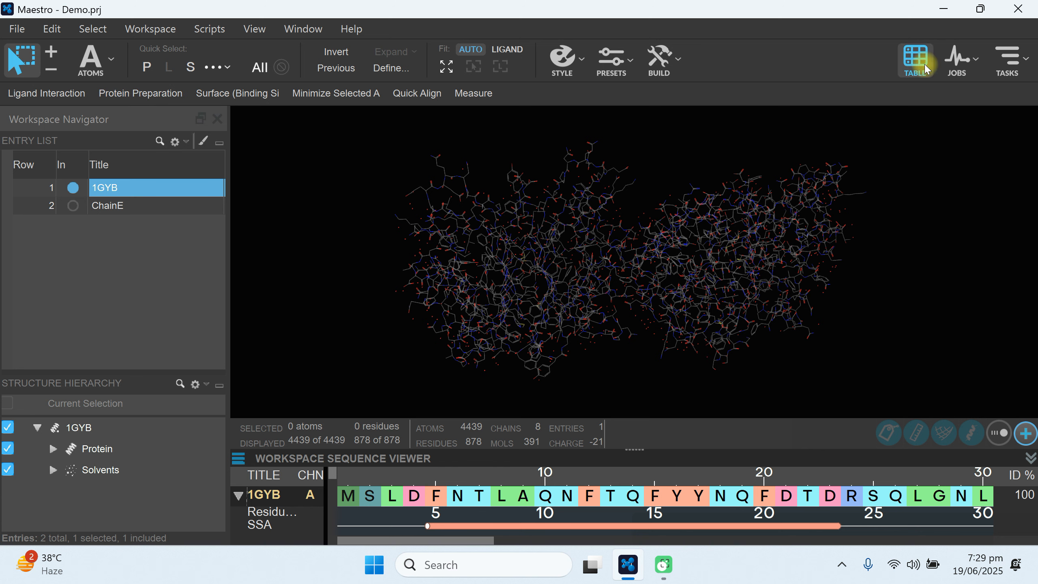
click(1018, 66)
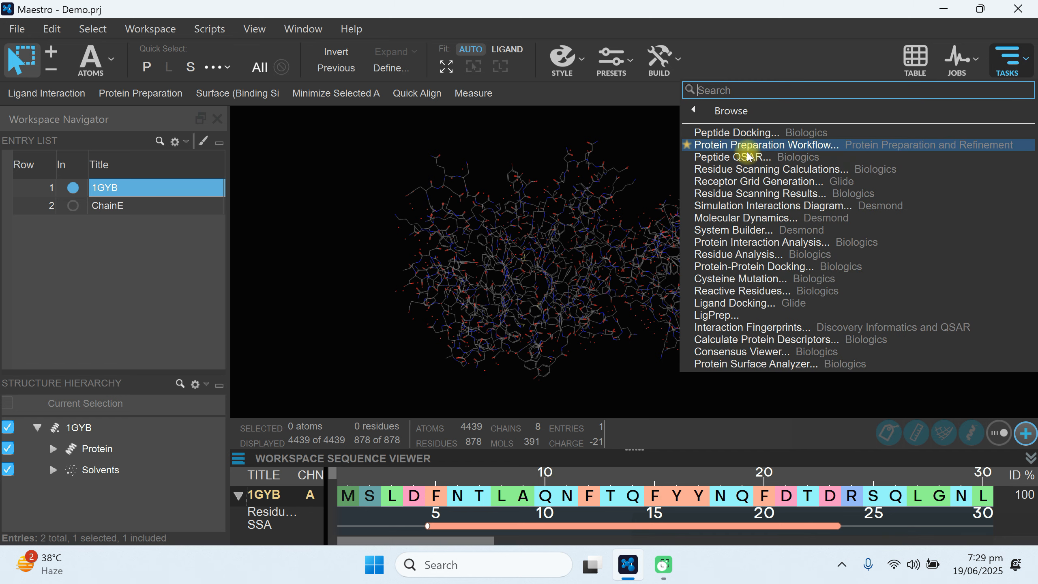
click(729, 90)
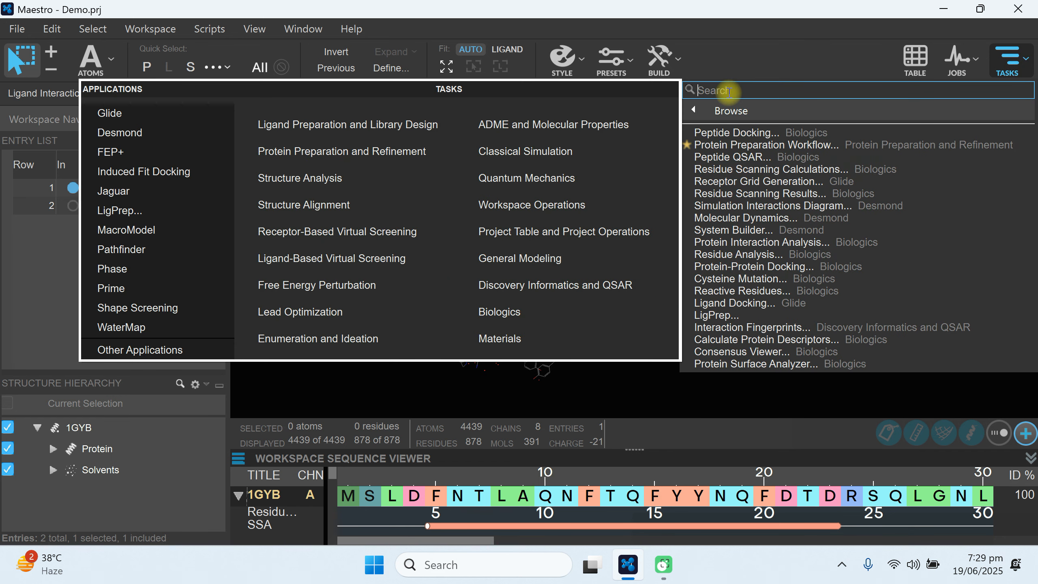
text(p)
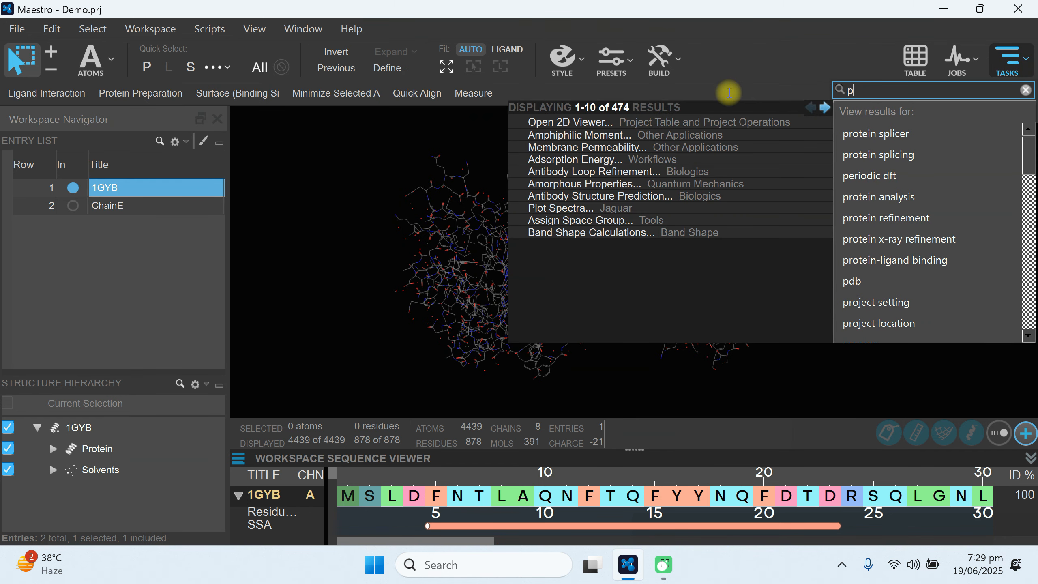
text(reo)
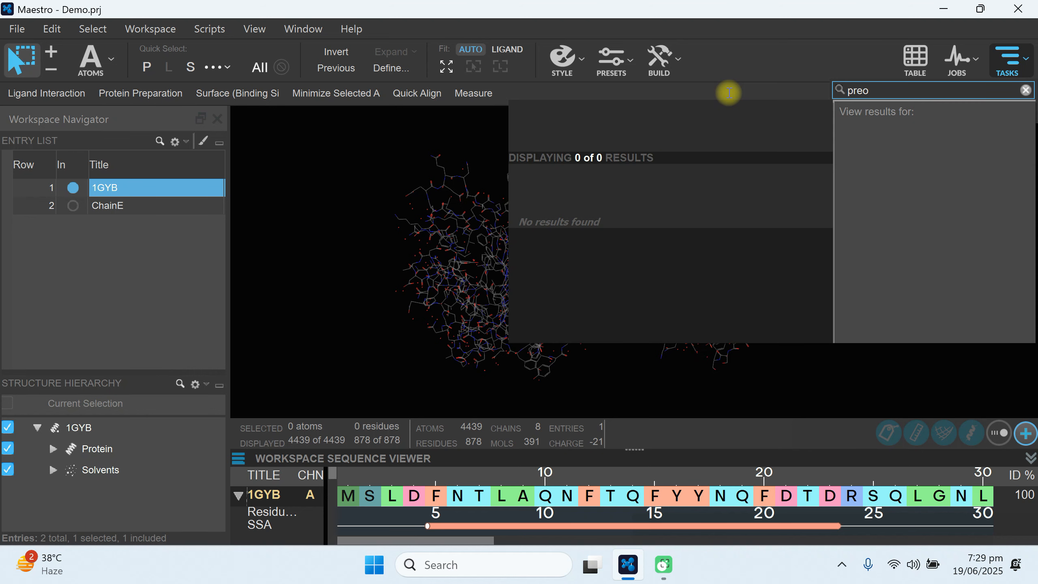
key(BackSpace)
key(BackSpace)
key(BackSpace)
text(rote)
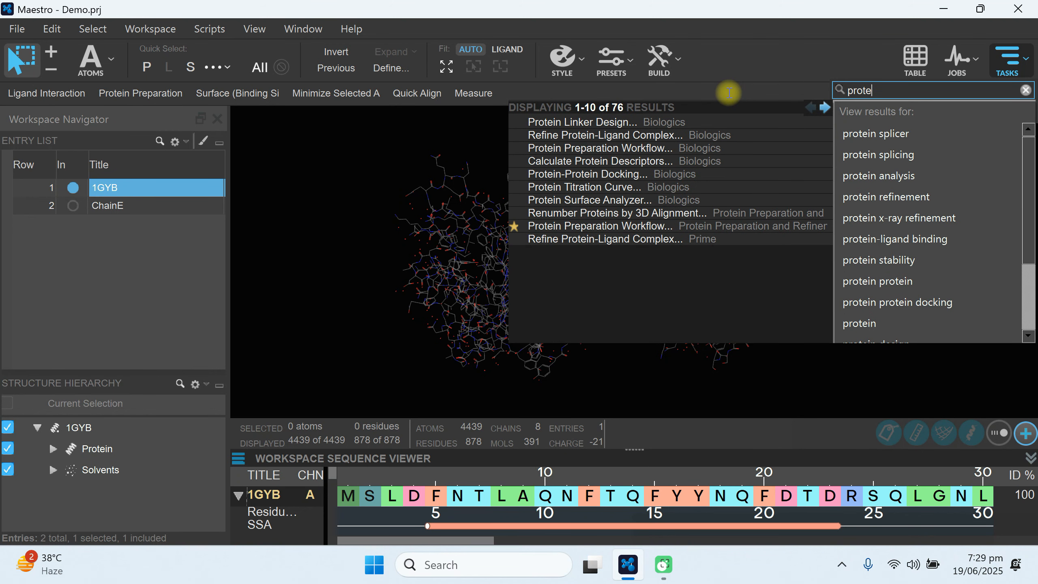
text(in)
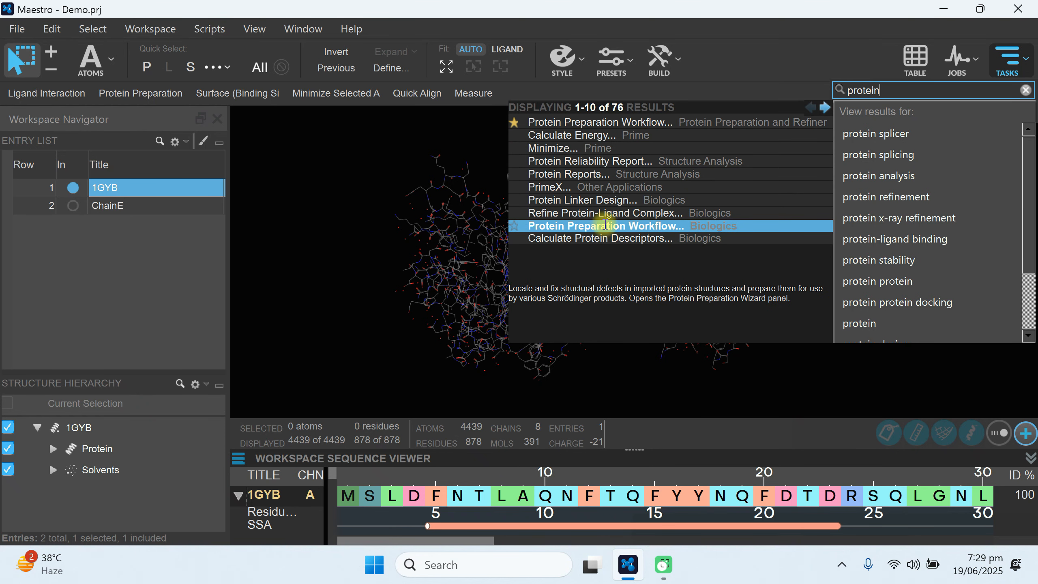
click(111, 303)
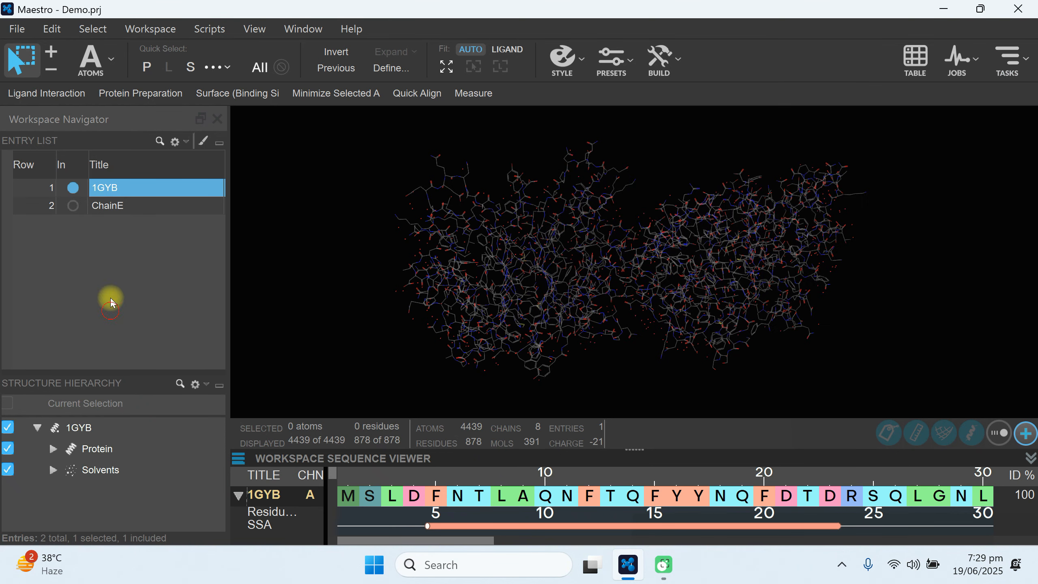
Open the Protein Preparation Workflow for 1GYB in a maximized window and name the job proteinprep_1GBY.
click(141, 99)
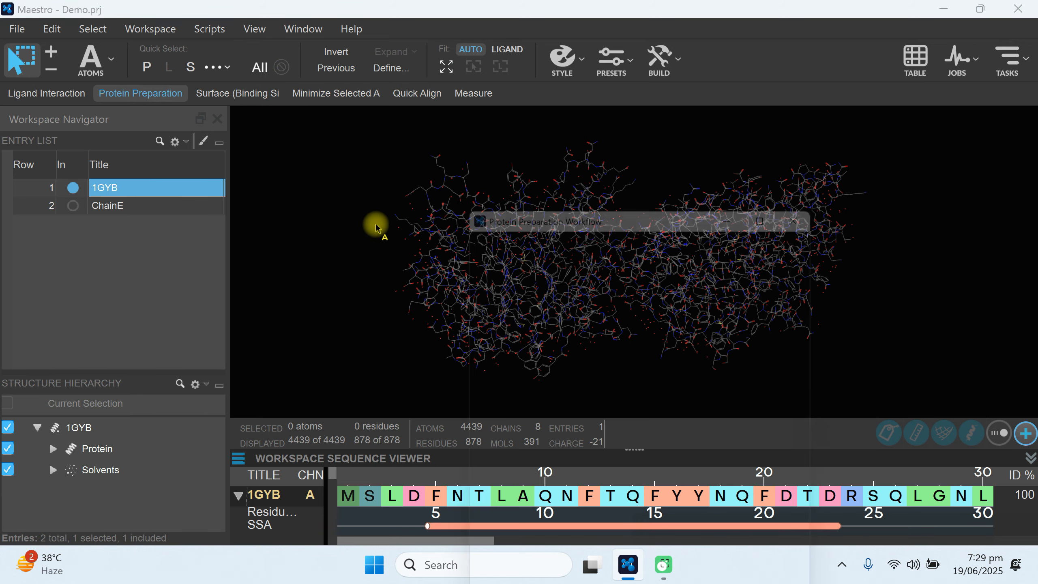
drag(617, 199, 386, 57)
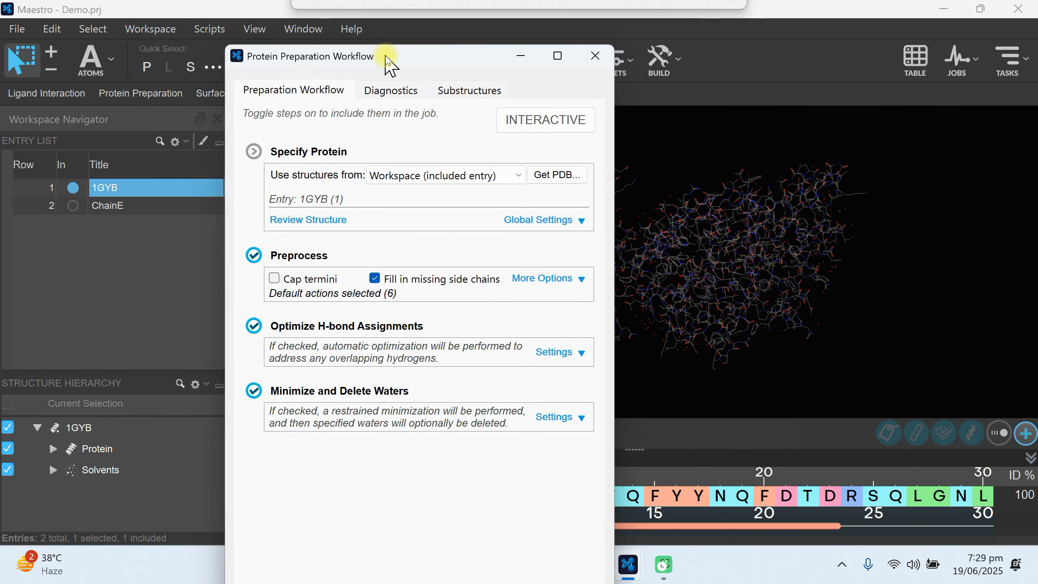
click(557, 56)
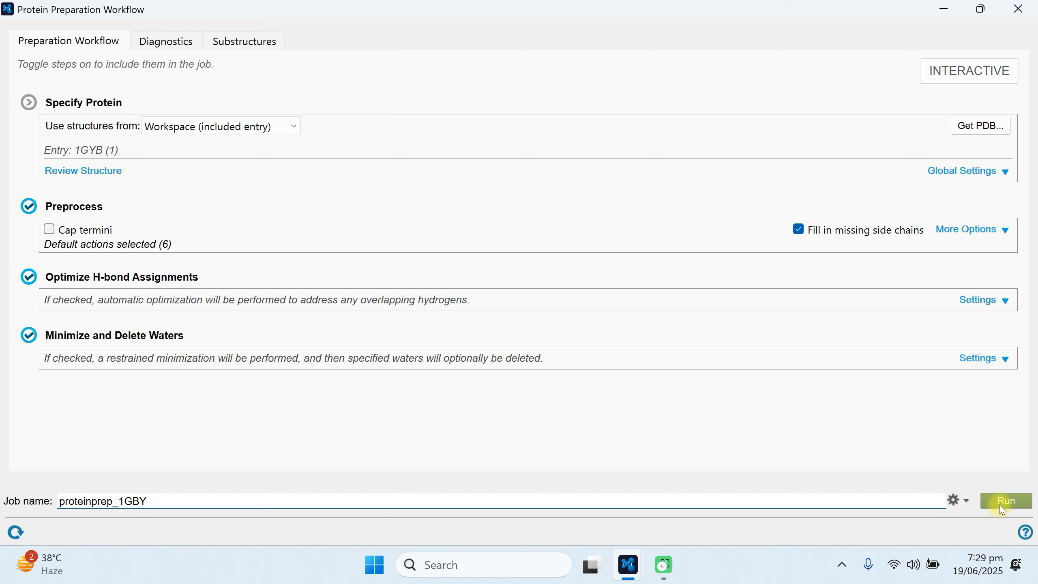
Set the protein preparation job to use 8 processors on localhost and run it.
click(955, 501)
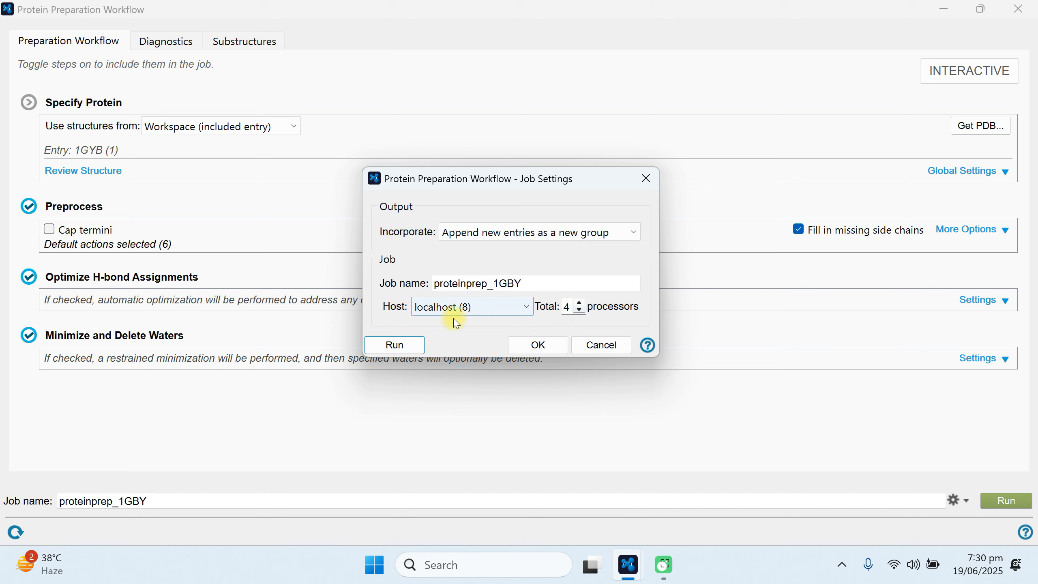
click(580, 303)
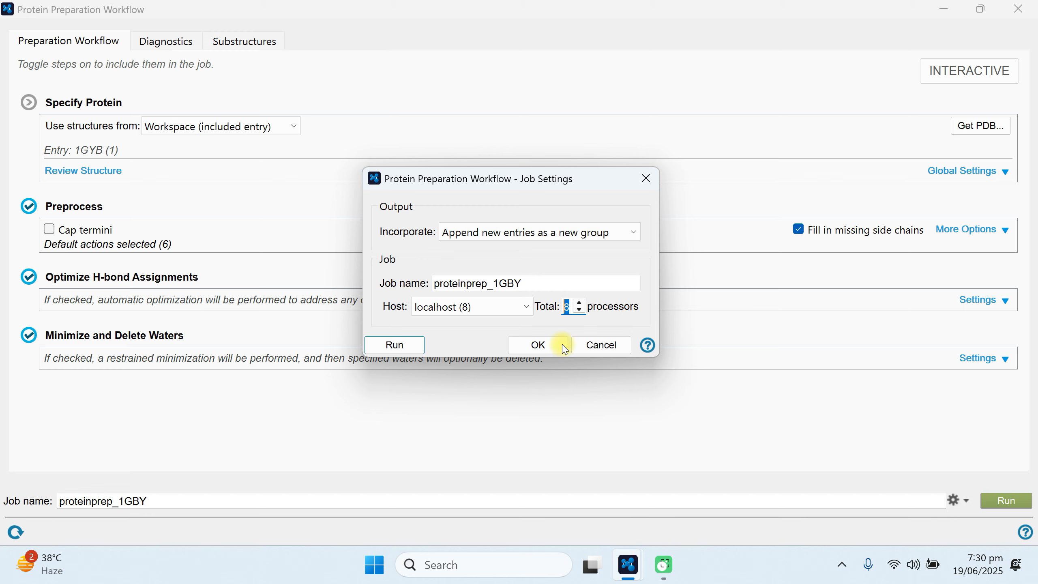
click(538, 345)
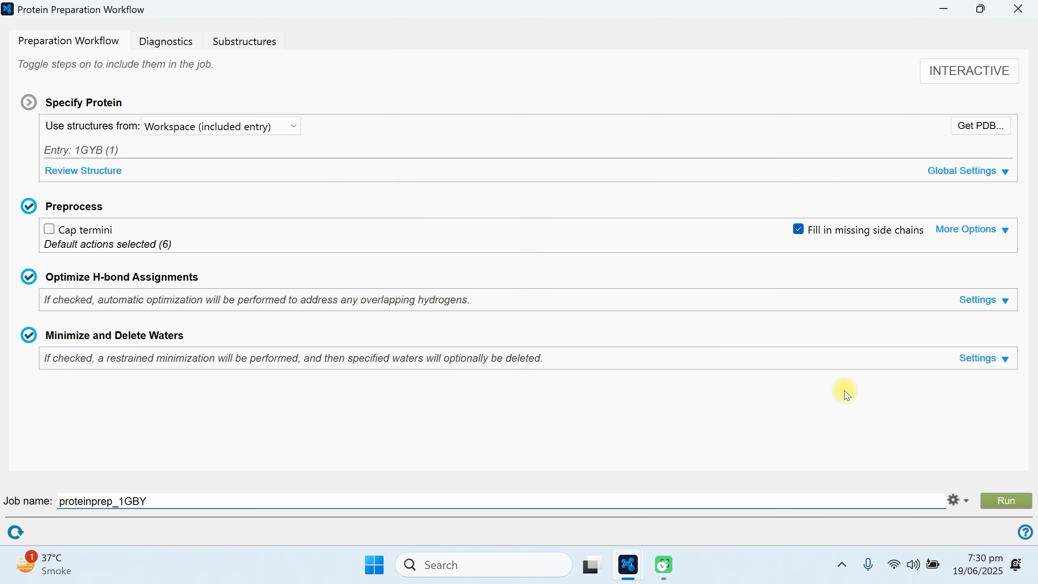
click(1013, 497)
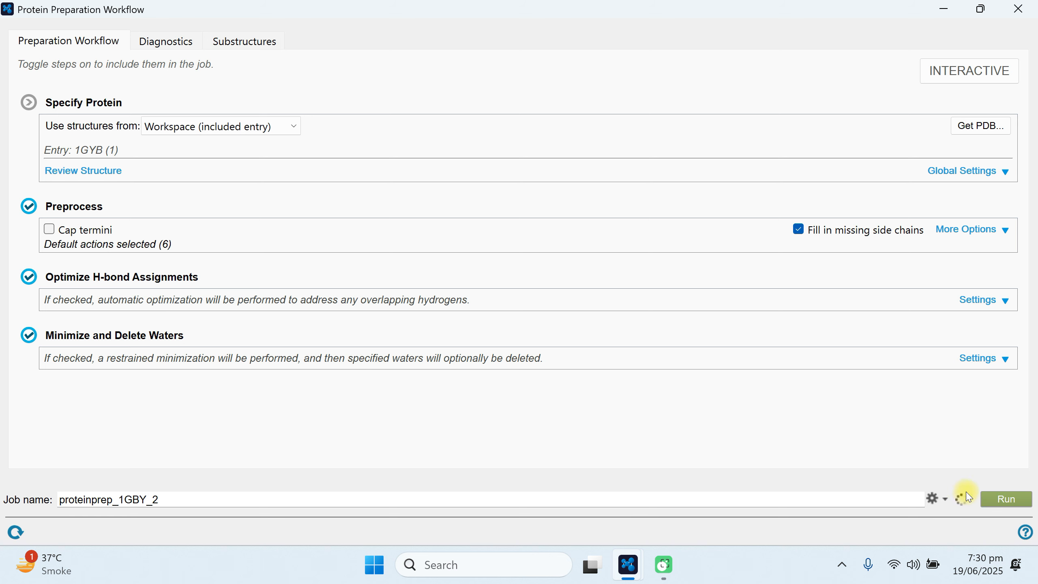
Close the preparation window and check the progress and log of the proteinprep_1GBY job in the job monitor.
click(1019, 9)
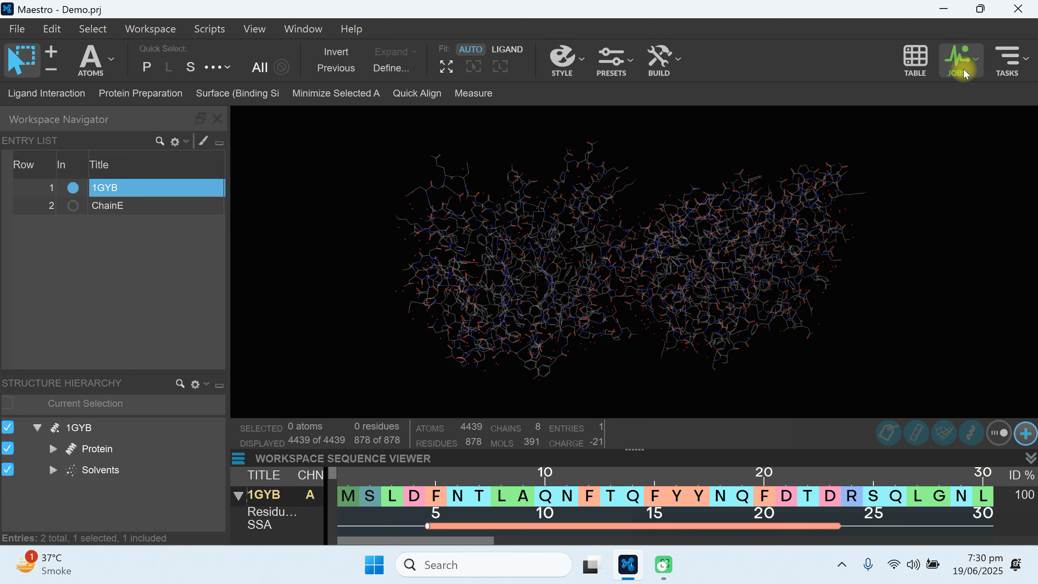
click(973, 58)
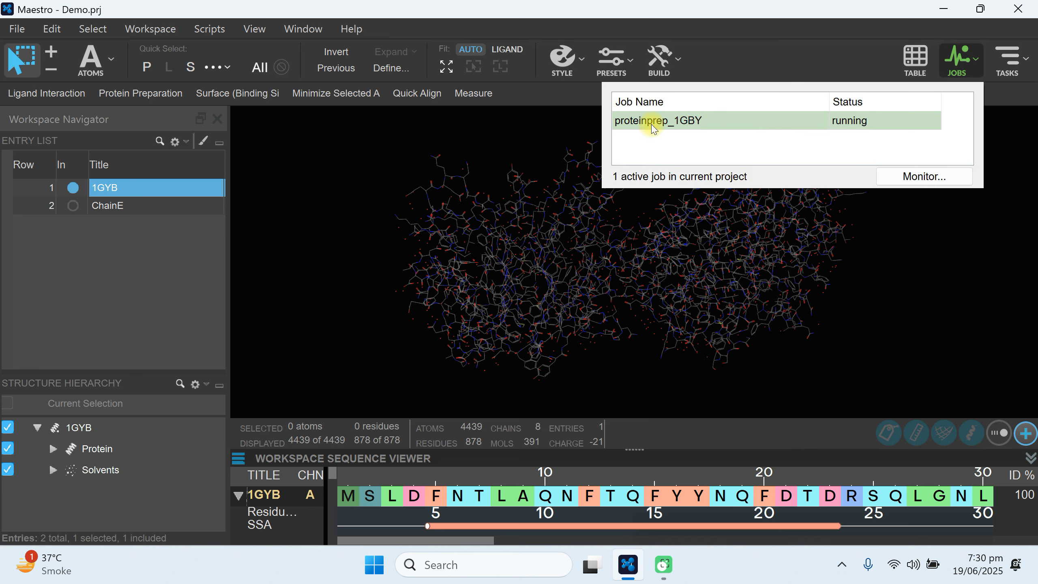
click(690, 123)
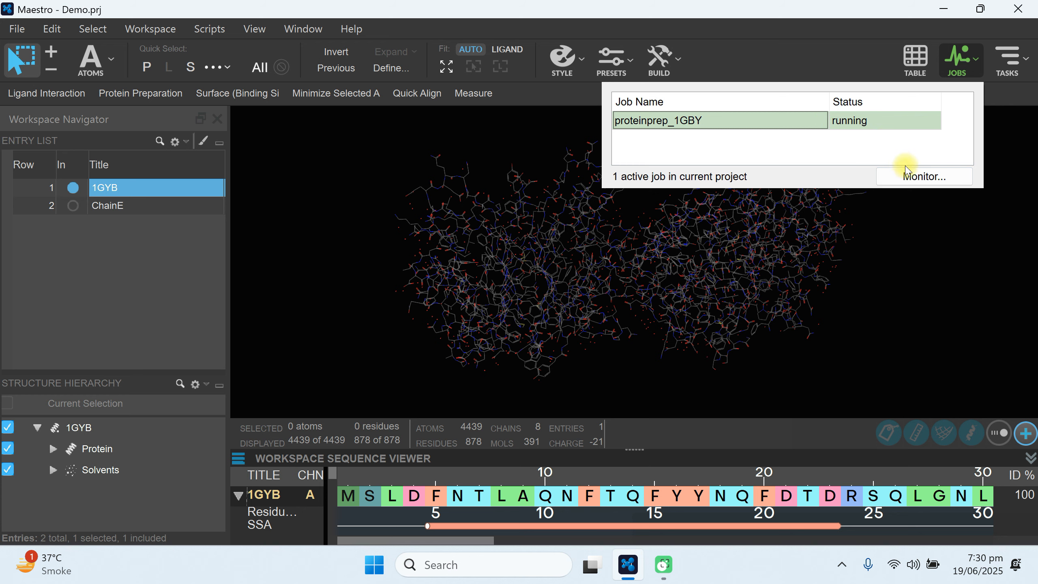
click(891, 176)
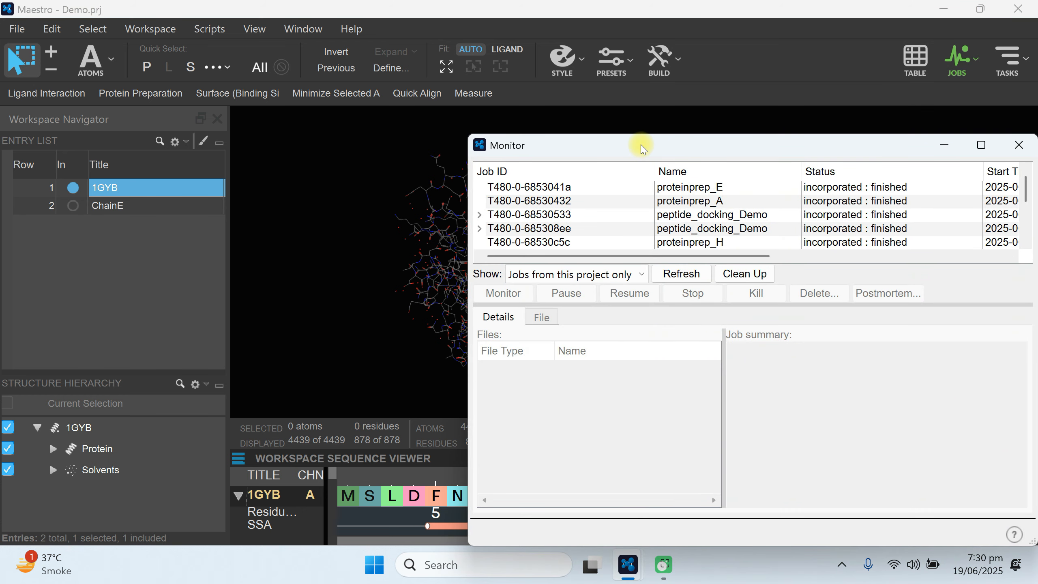
drag(640, 144, 406, 78)
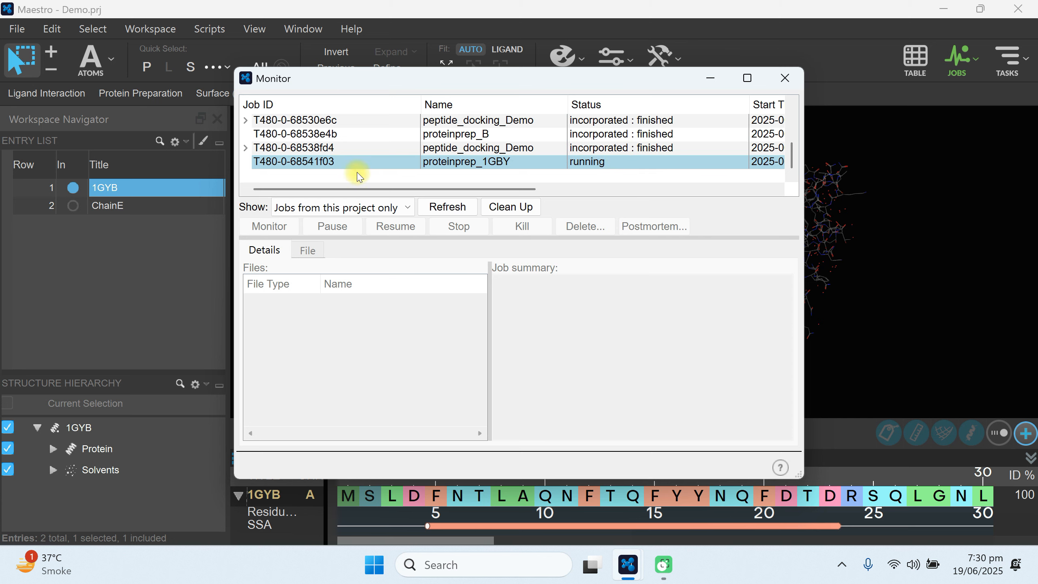
double_click(332, 162)
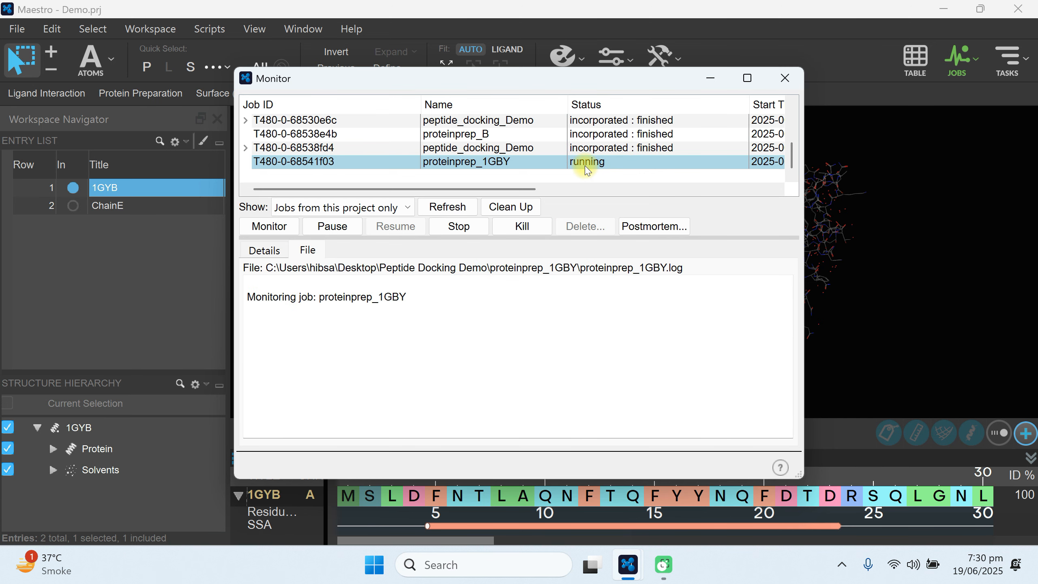
click(785, 77)
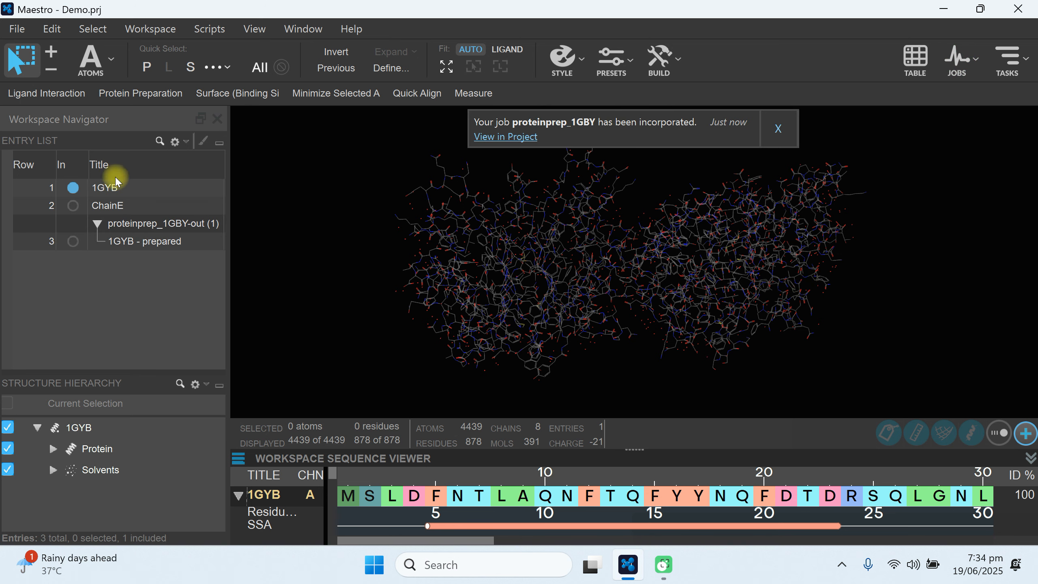
Display and select the 1GYB - prepared entry in the workspace, dismissing the job notification.
click(68, 240)
click(158, 245)
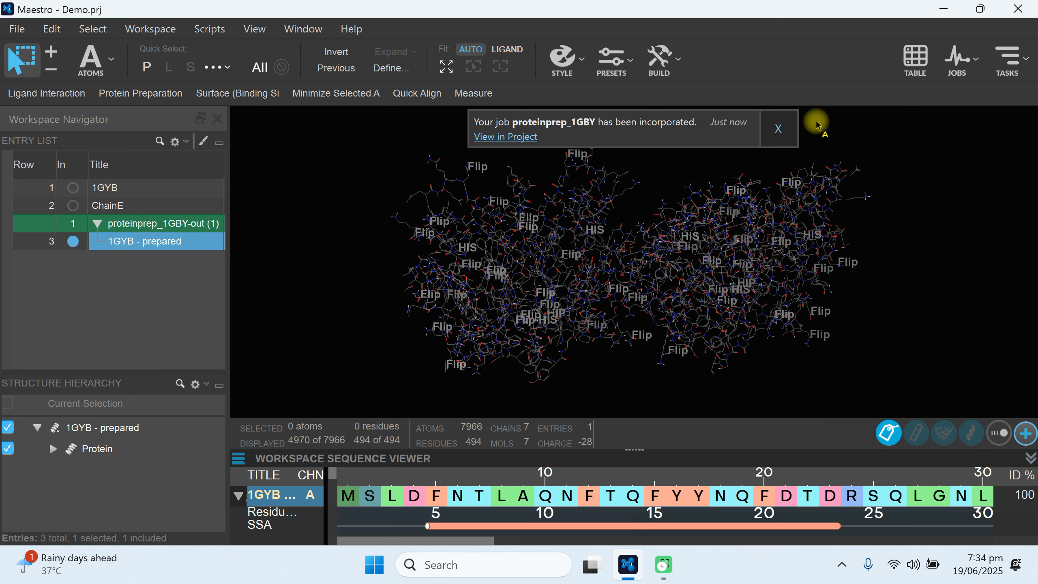
click(778, 129)
Include only the ChainE entry in the workspace and run its protein preparation as job proteinprep_ChainE.
click(69, 206)
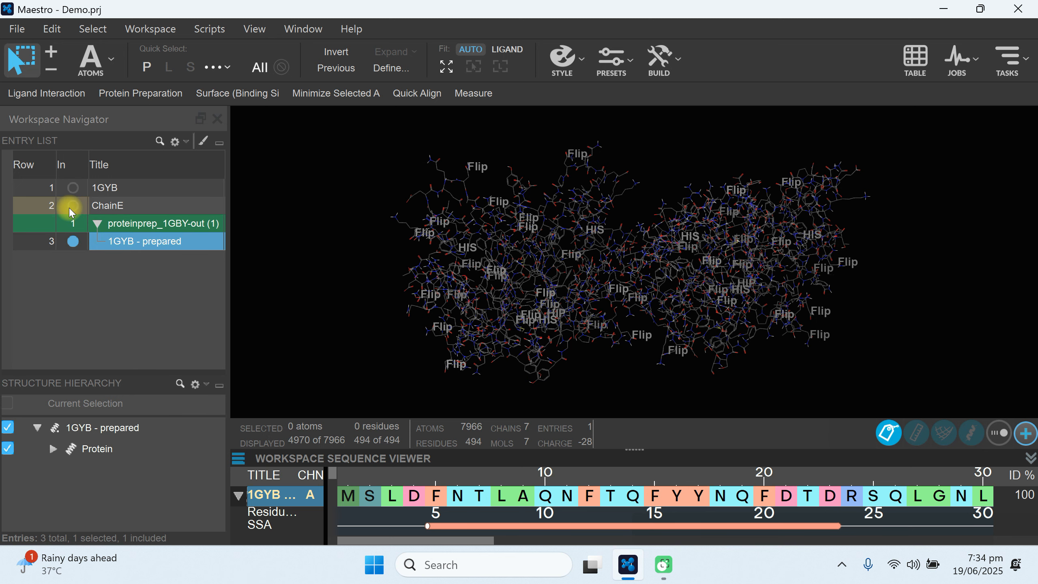
click(116, 209)
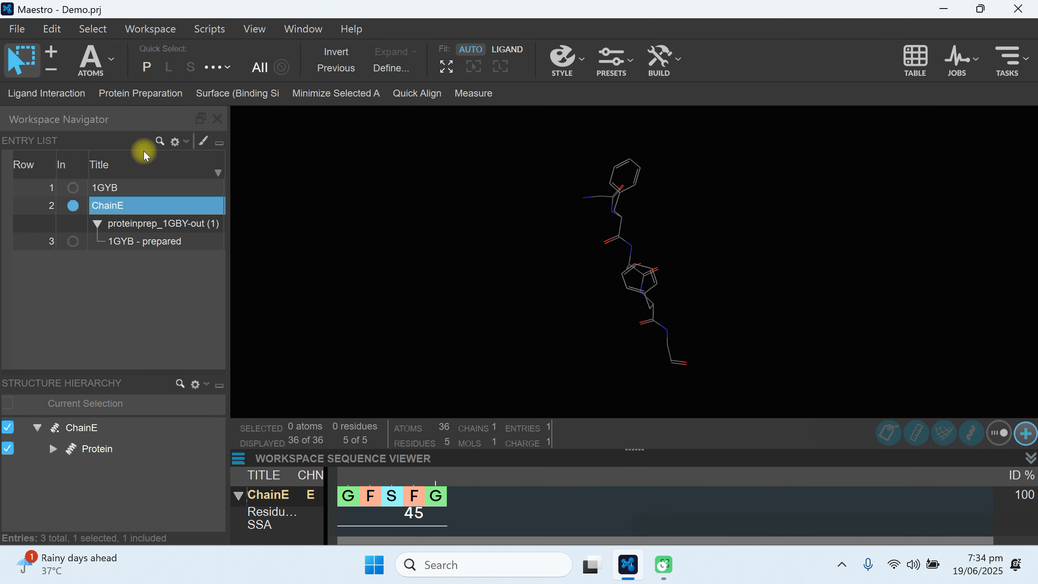
click(153, 95)
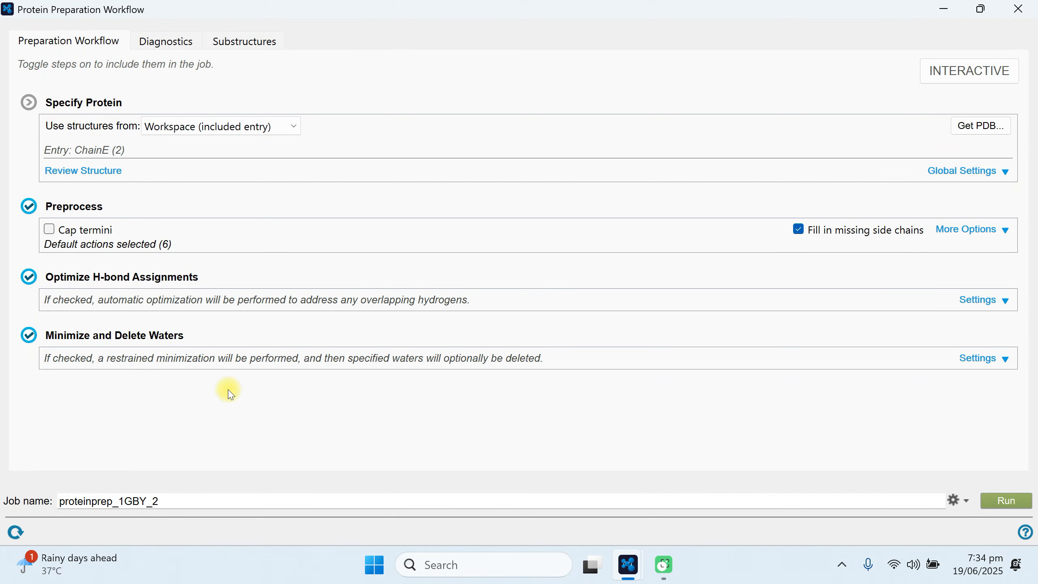
drag(173, 501, 123, 506)
key(BackSpace)
text(ChainE)
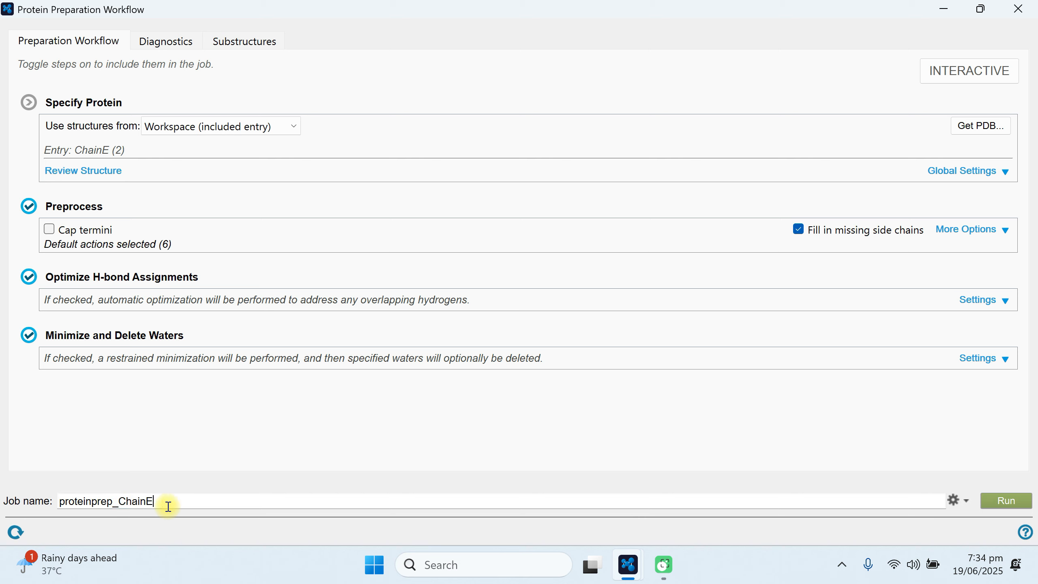
click(1004, 502)
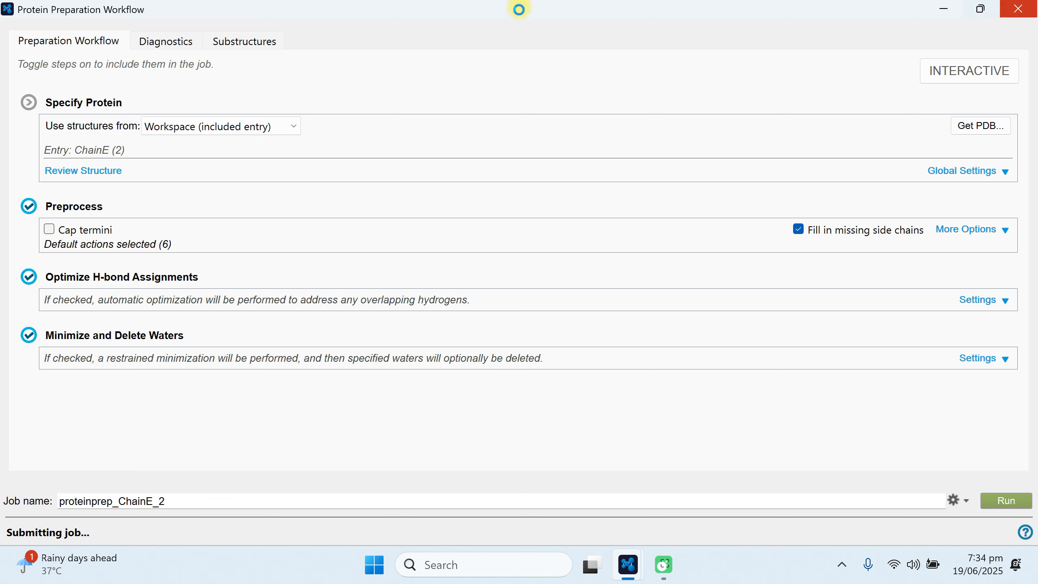
click(1024, 8)
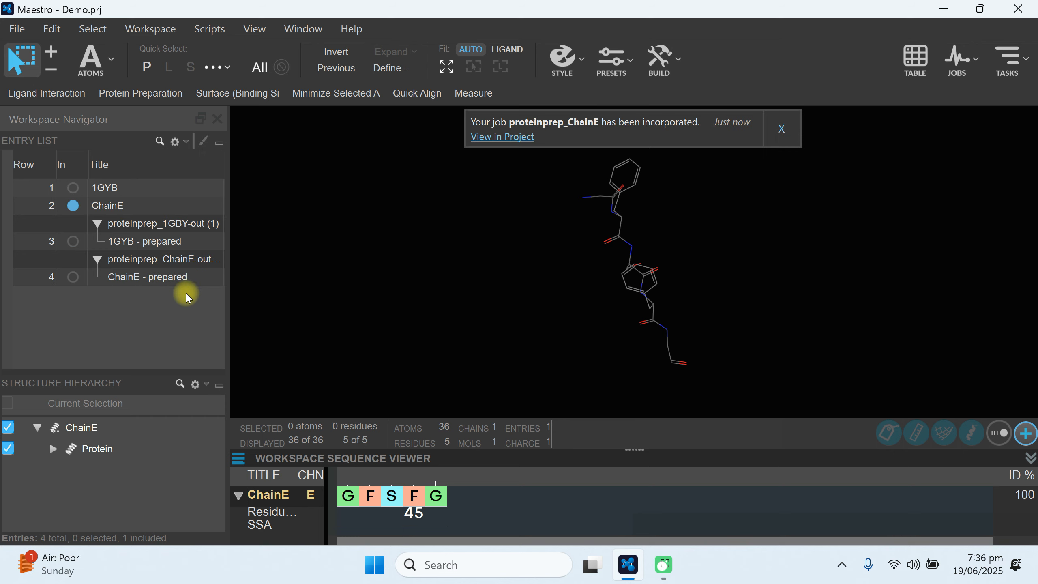
Display the 1GYB - prepared structure, switch the workspace to ChainE - prepared, and dismiss the job notification.
click(73, 241)
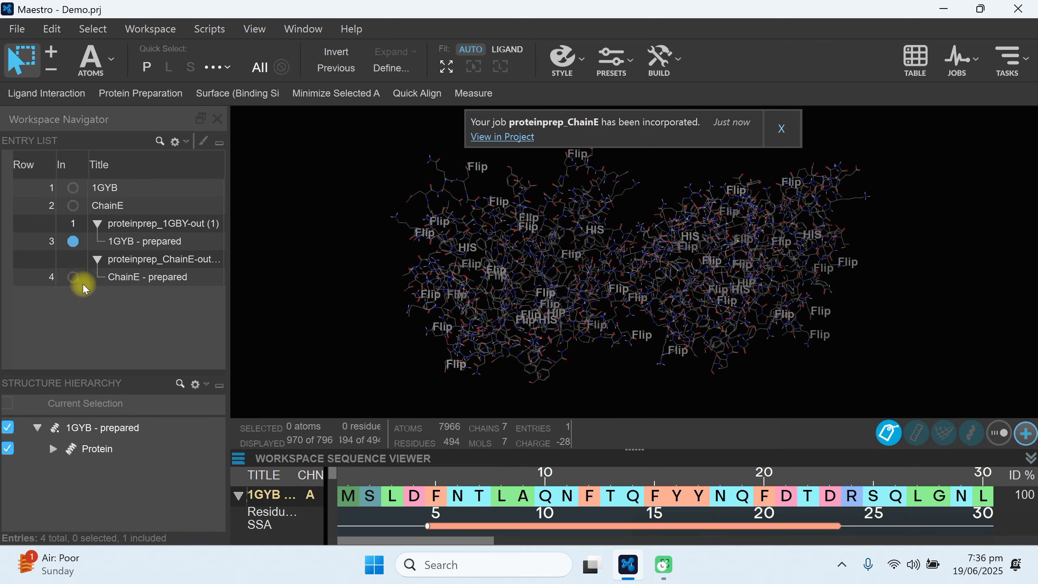
click(73, 277)
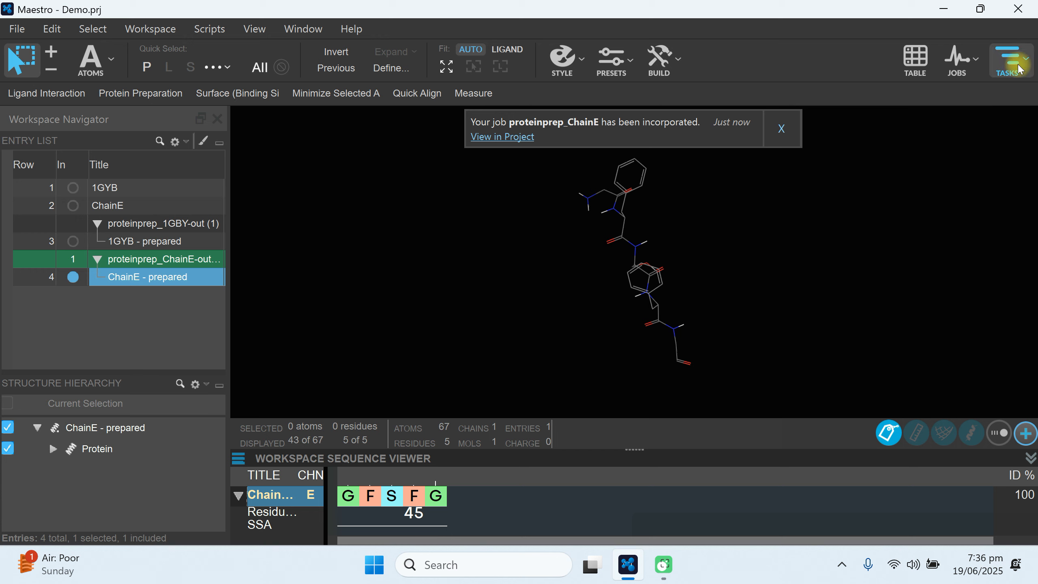
click(781, 129)
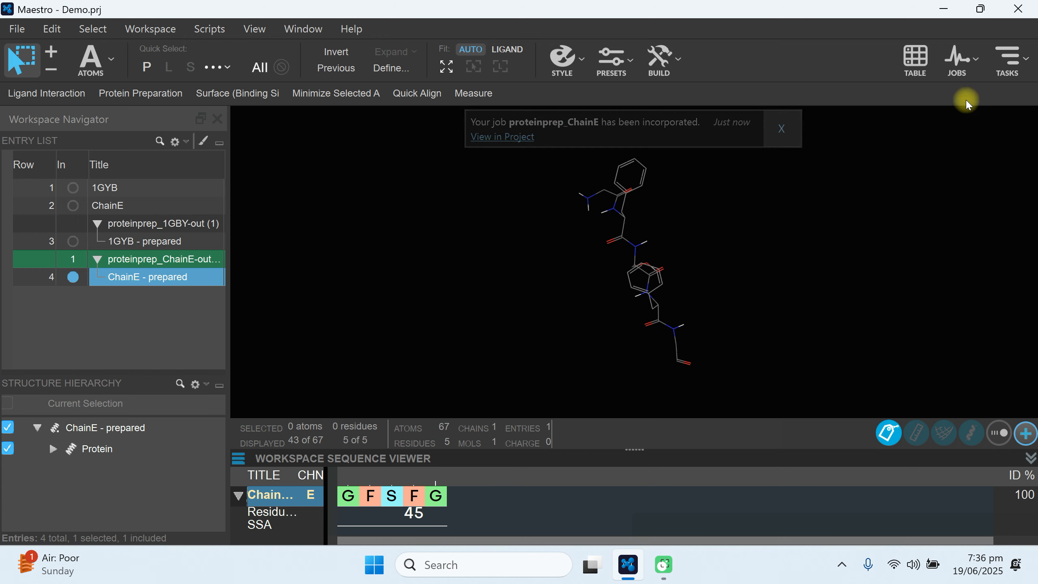
Open the Peptide Docking task from the Biologics category and place its window clear of the entry list.
click(1008, 60)
mouse_move(693, 113)
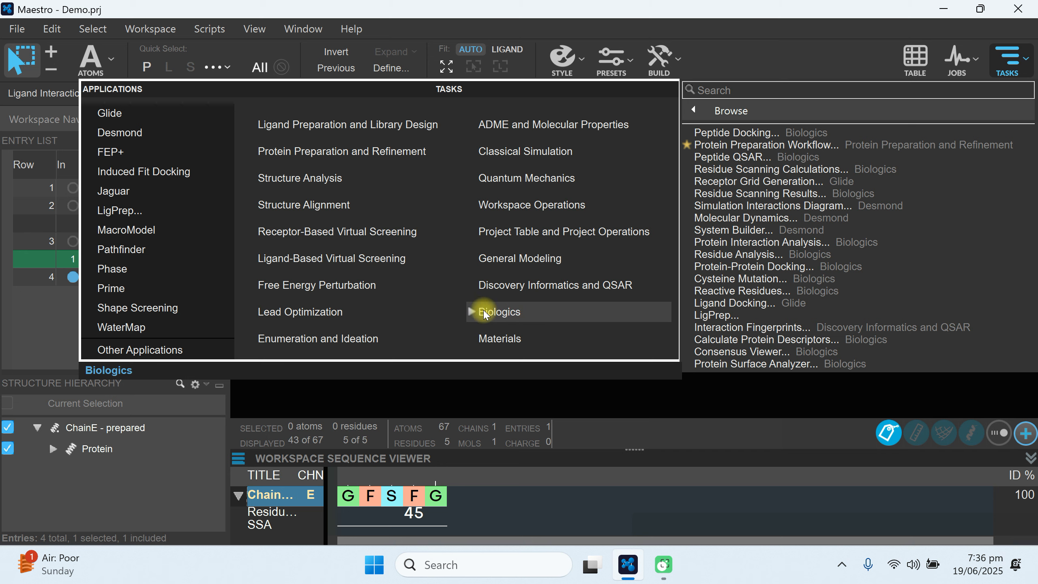
click(472, 311)
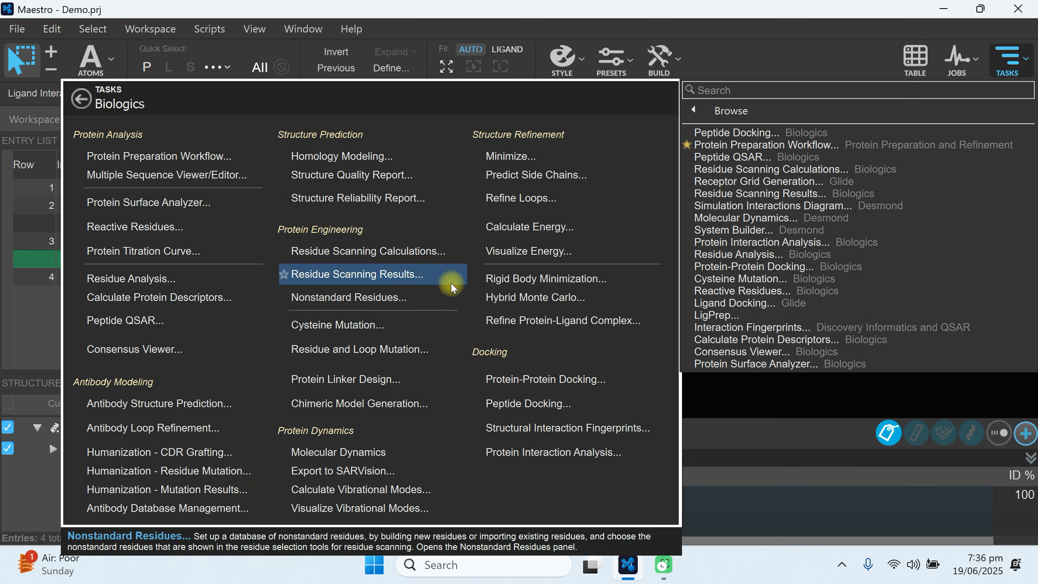
click(545, 409)
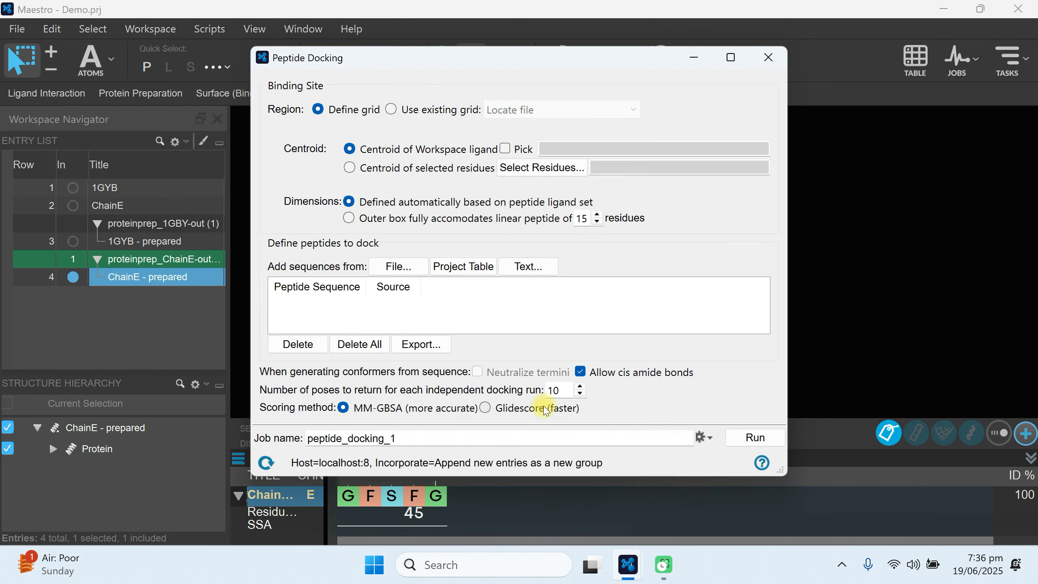
drag(399, 65, 485, 66)
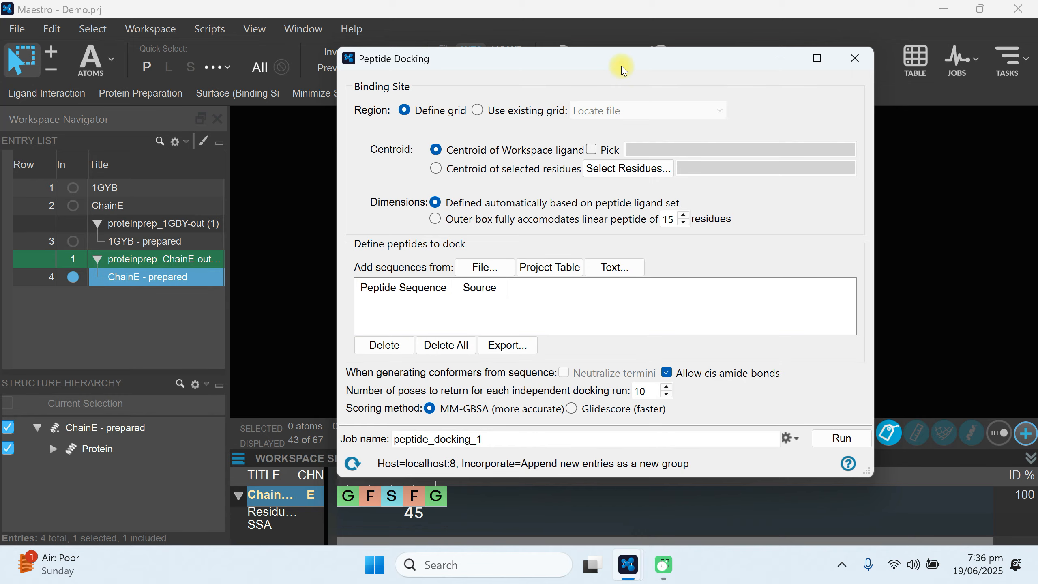
drag(622, 67, 653, 80)
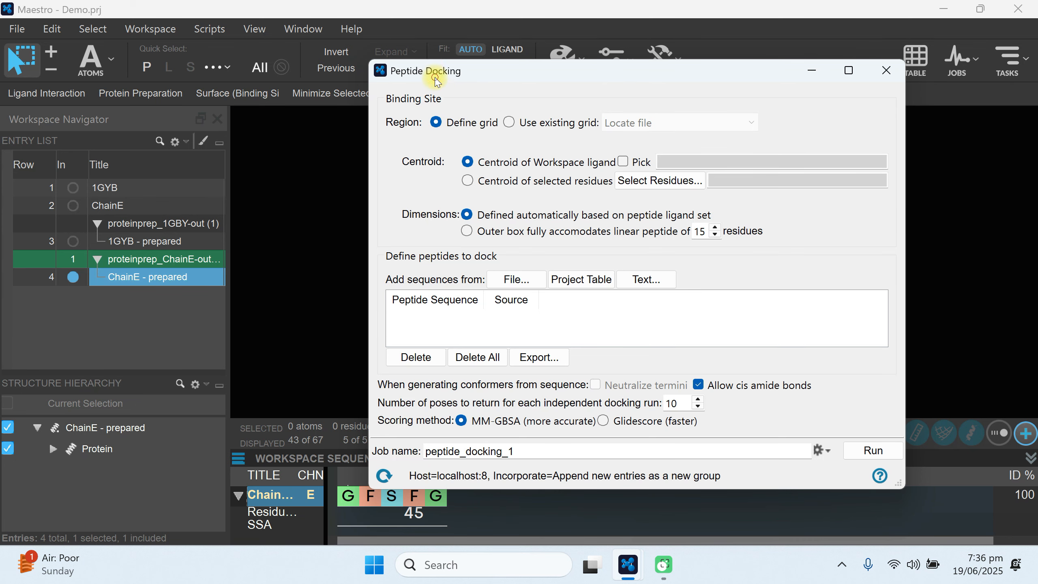
drag(435, 70, 384, 65)
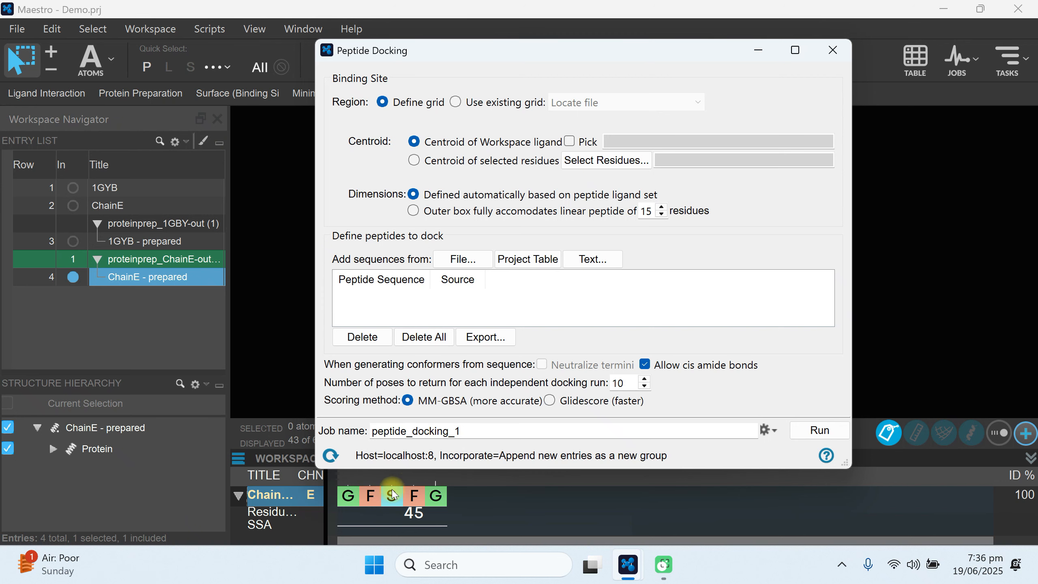
drag(406, 54, 477, 54)
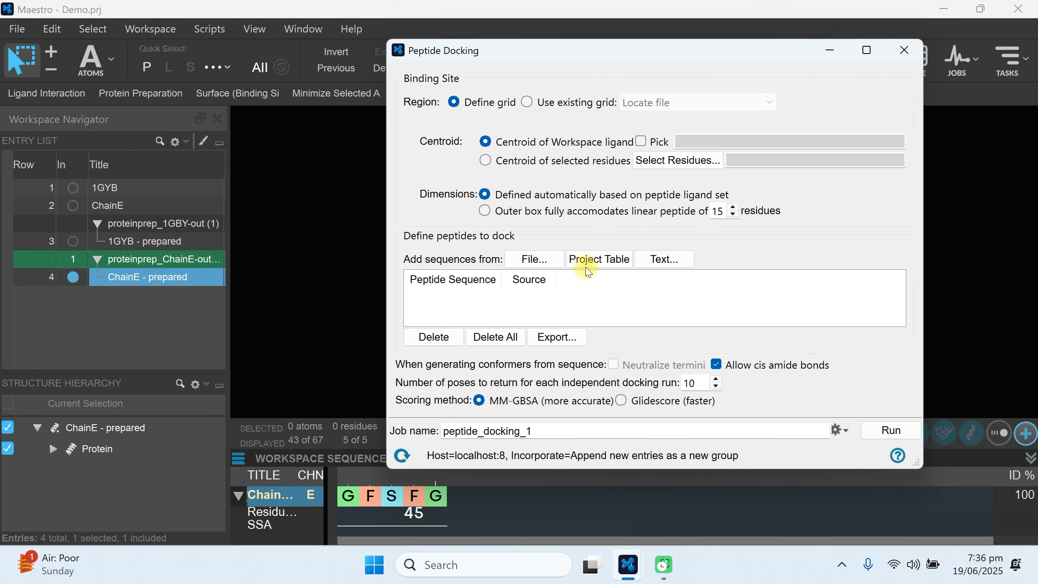
Add the sequence of the selected ChainE - prepared entry from the project table as the peptide to dock.
click(148, 282)
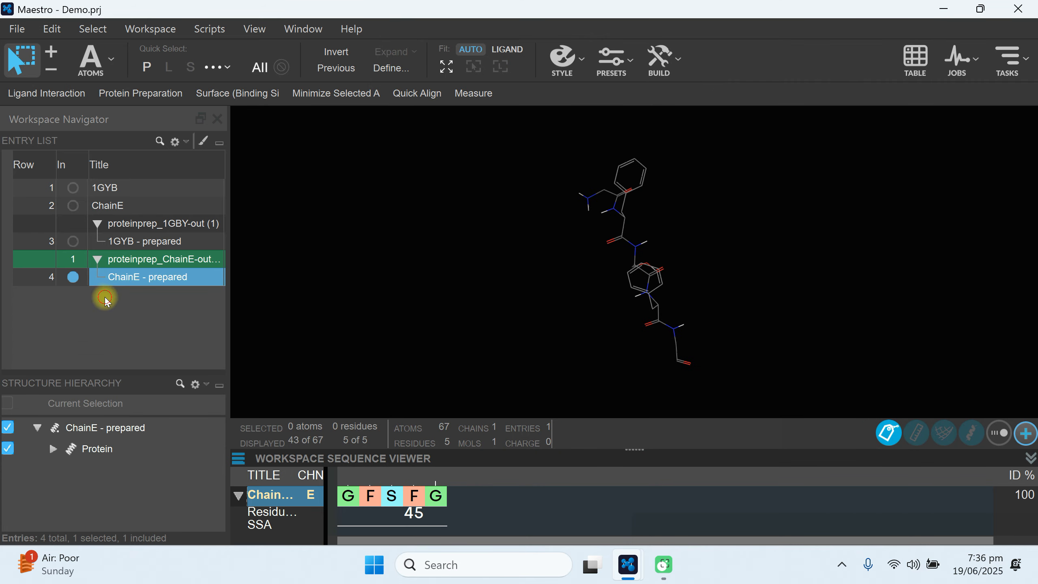
mouse_move(620, 572)
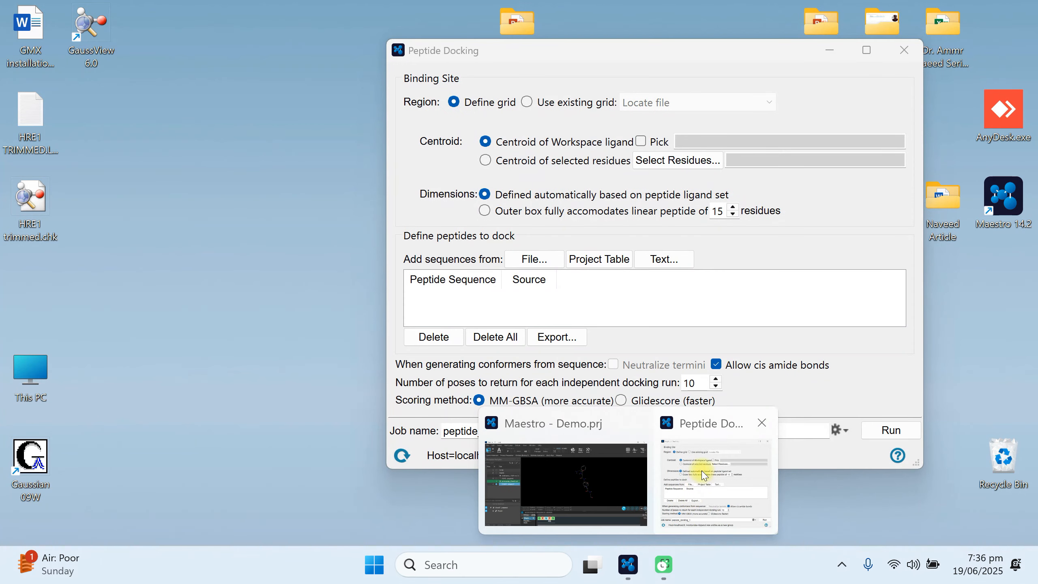
click(707, 466)
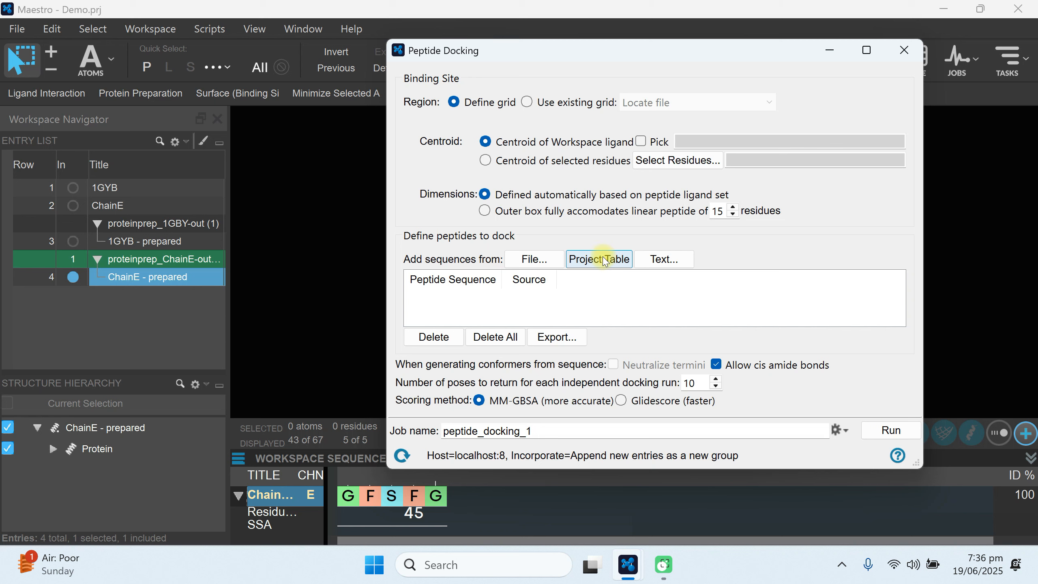
click(604, 261)
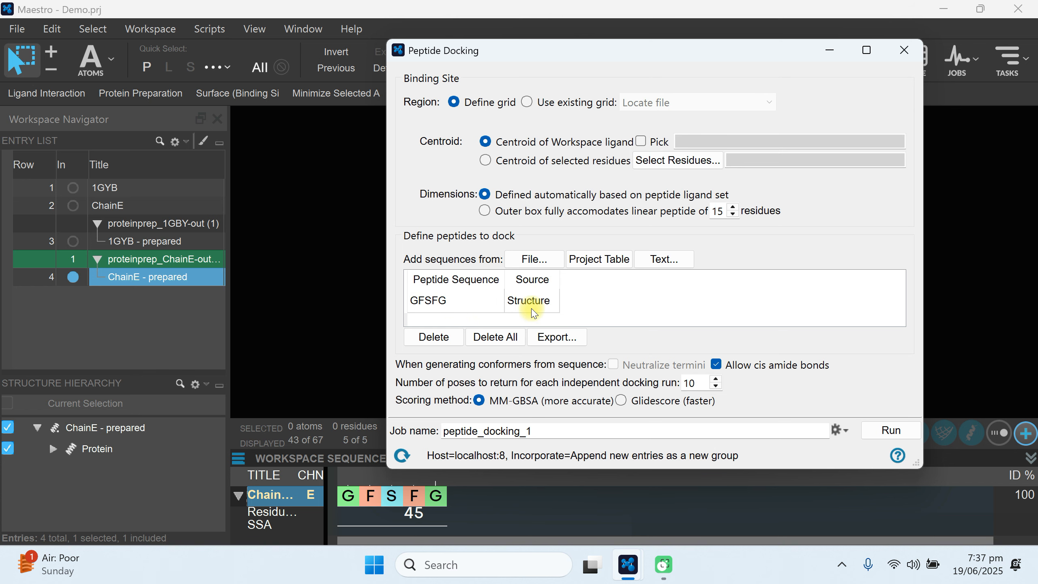
Include and select 1GYB - prepared in the workspace as the receptor, and return to the Peptide Docking settings.
click(830, 50)
click(73, 241)
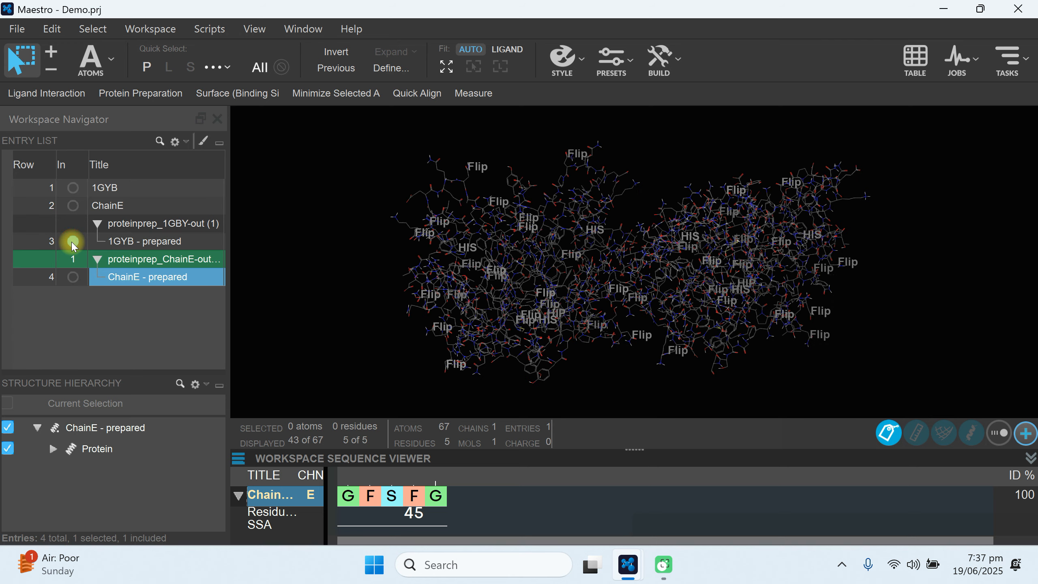
click(152, 243)
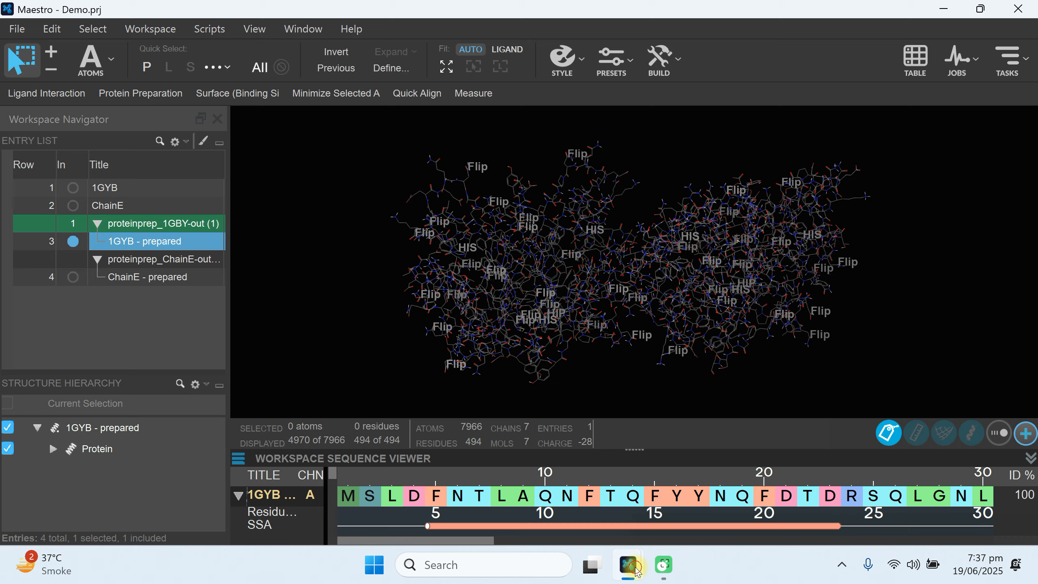
mouse_move(628, 565)
click(711, 445)
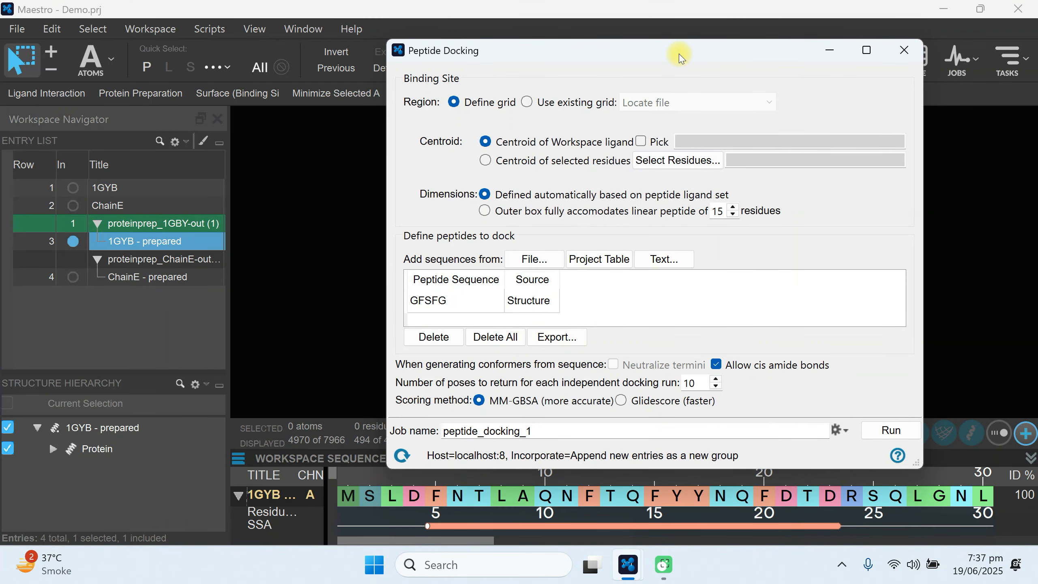
drag(679, 55, 693, 62)
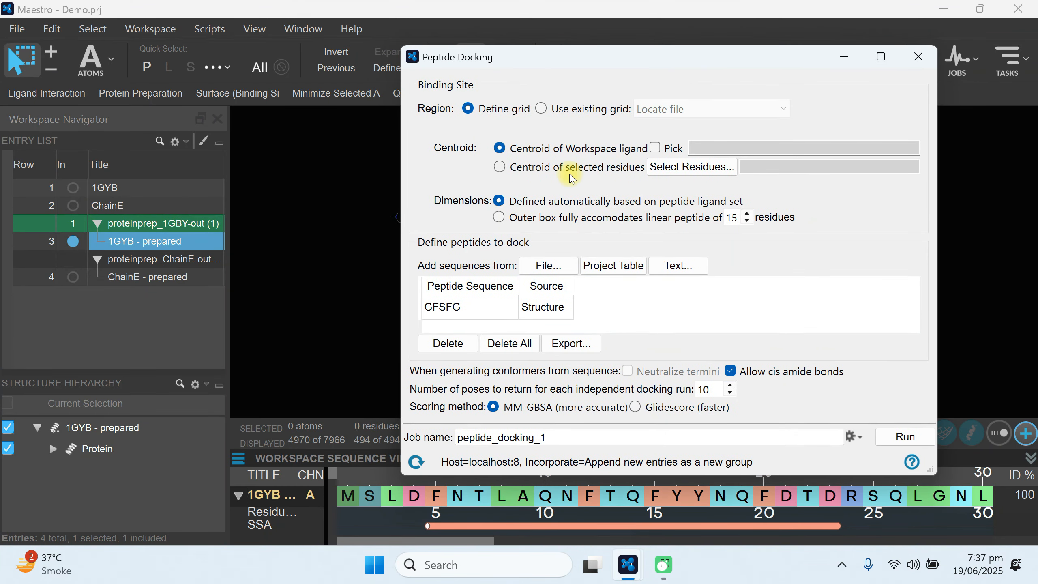
Define the docking grid by the centroid of selected residues, using all residues of 1GYB - prepared, and return to the Peptide Docking settings.
click(501, 166)
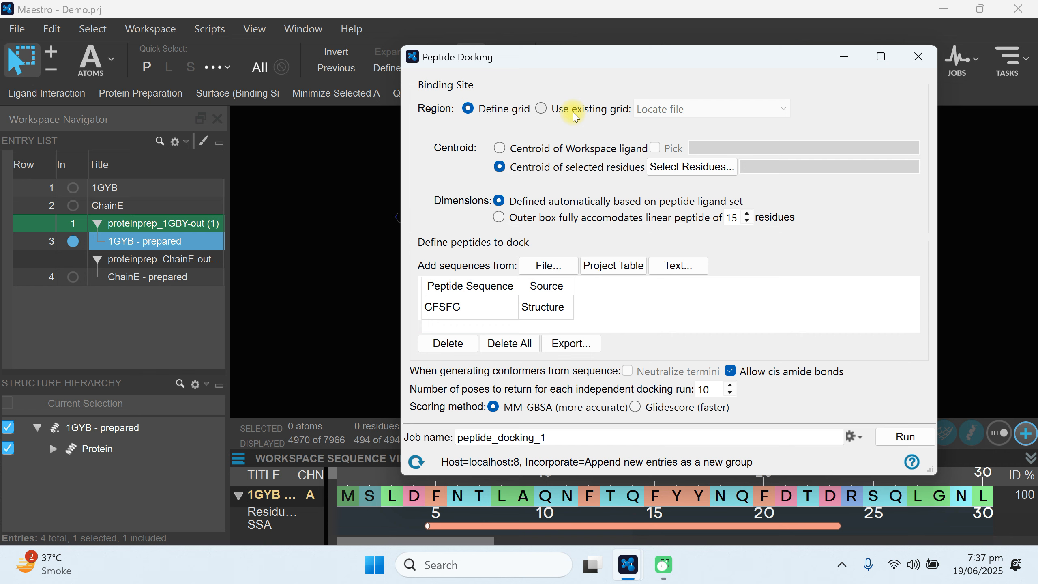
drag(619, 58, 274, 37)
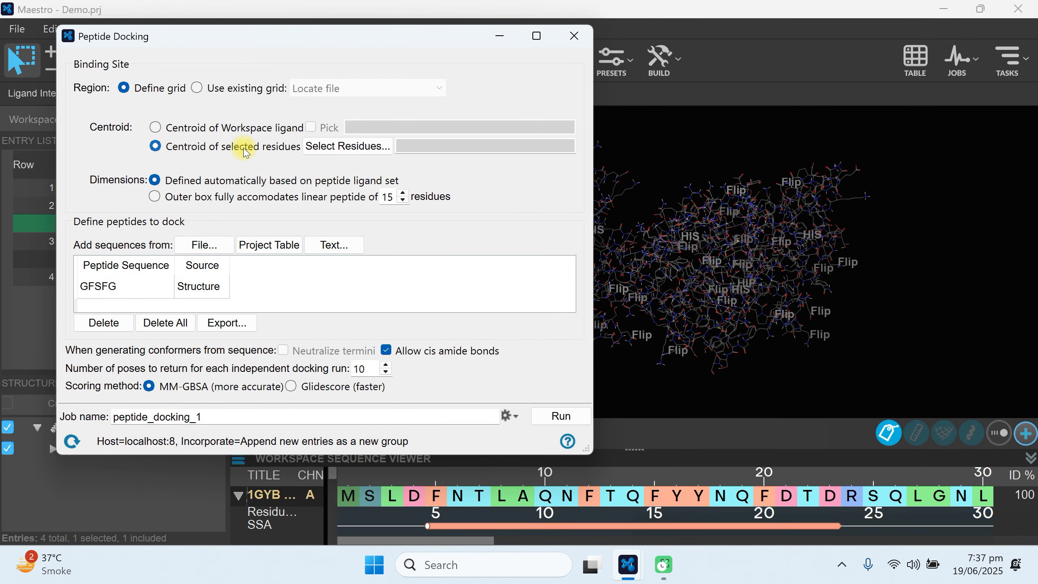
click(345, 147)
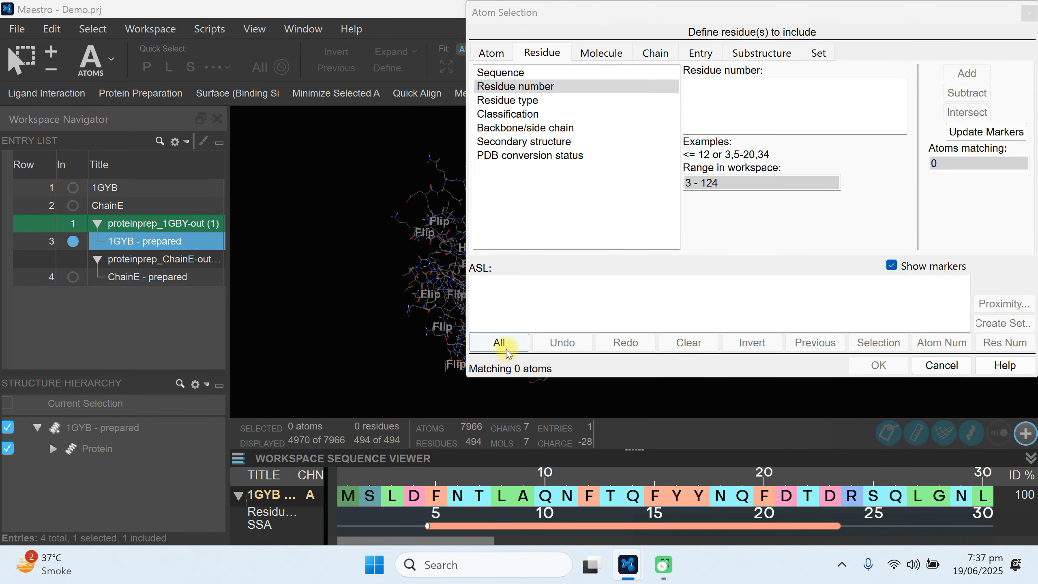
click(507, 345)
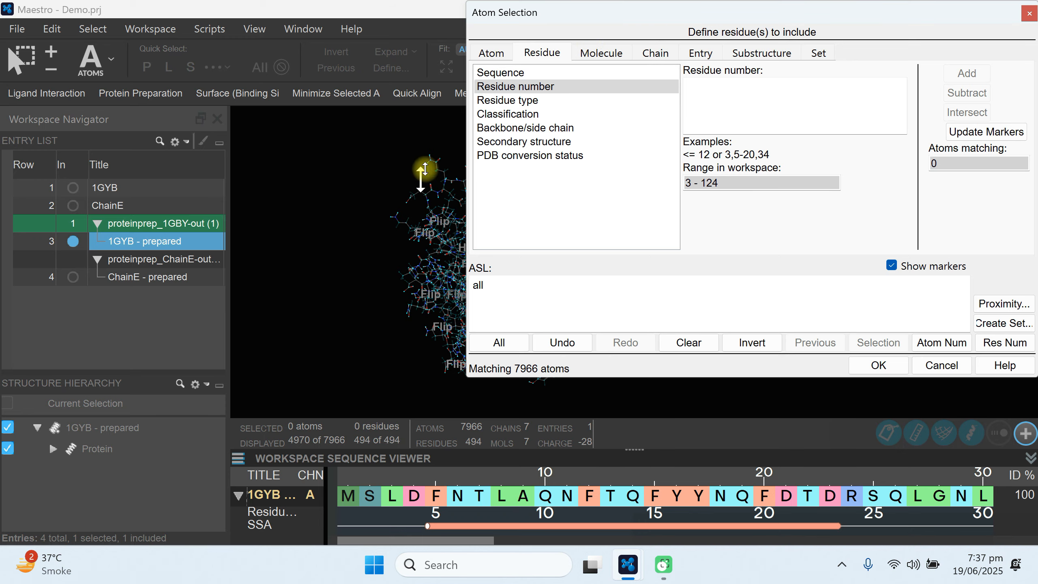
drag(662, 12, 284, 76)
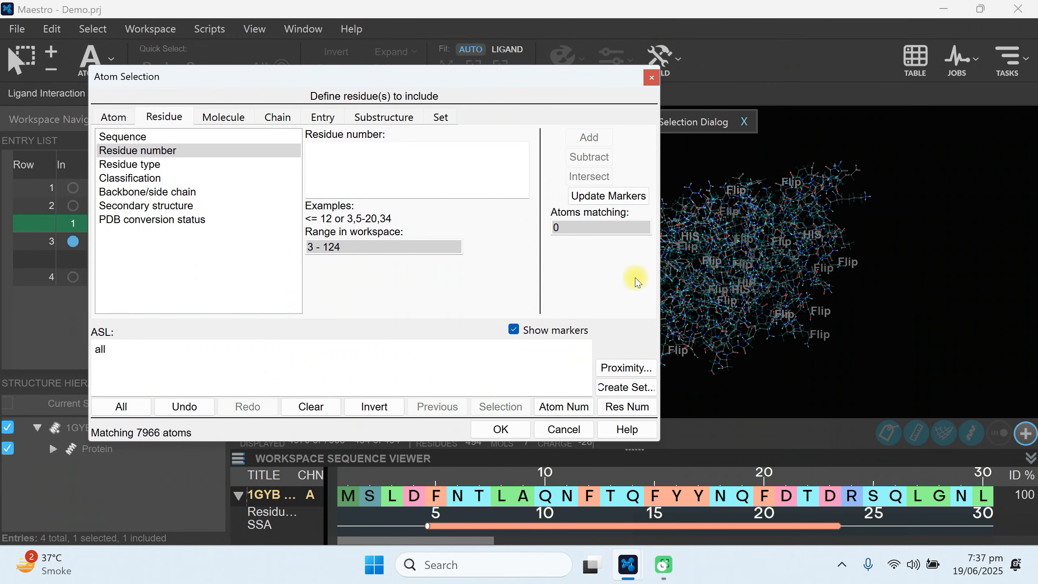
click(500, 430)
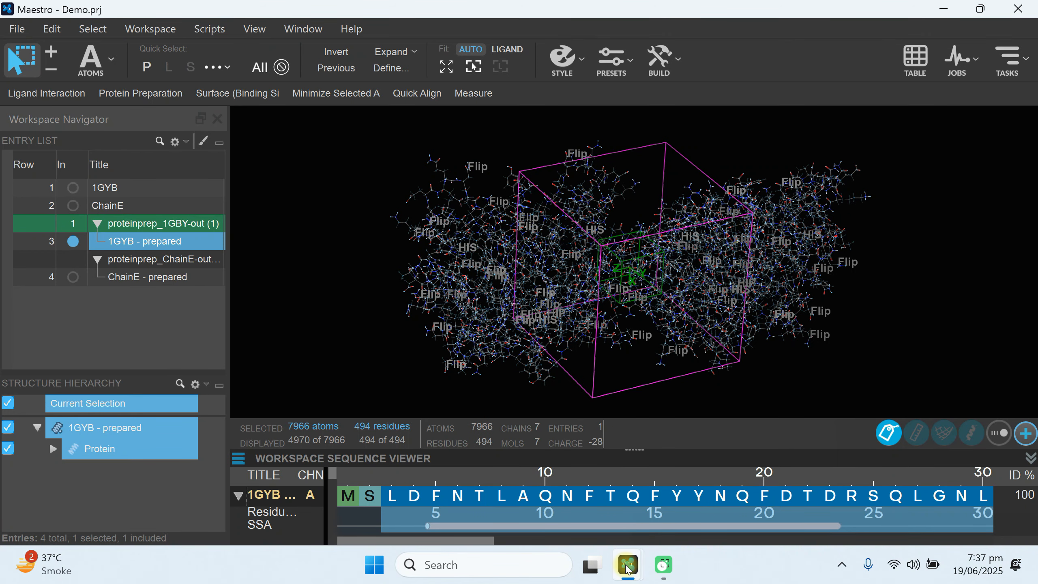
mouse_move(628, 570)
click(713, 466)
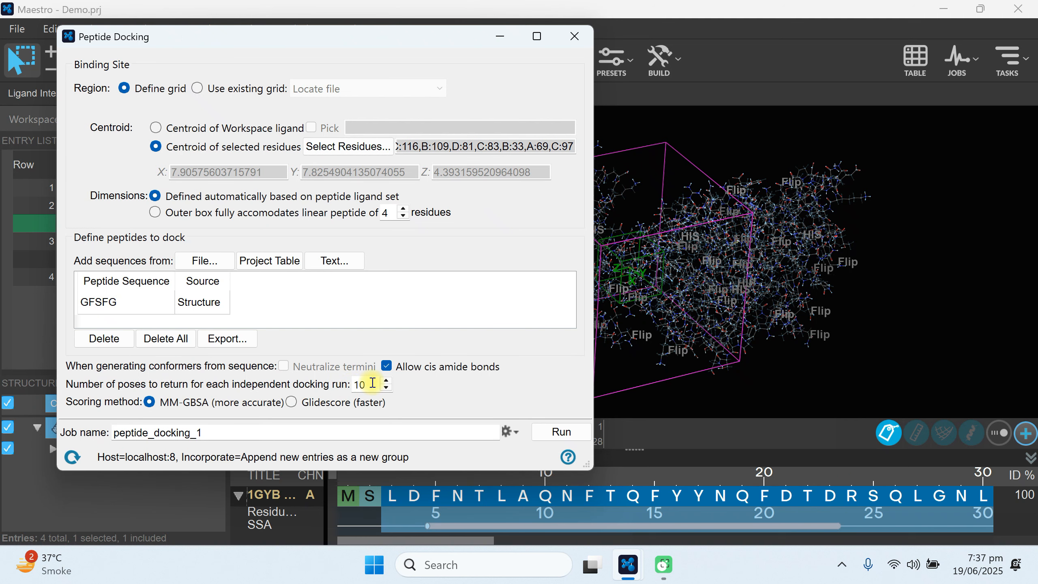
Set 5 poses to return per docking run, choose Glidescore (faster) scoring, and name the job peptide_docking_GS.
double_click(358, 385)
text(5)
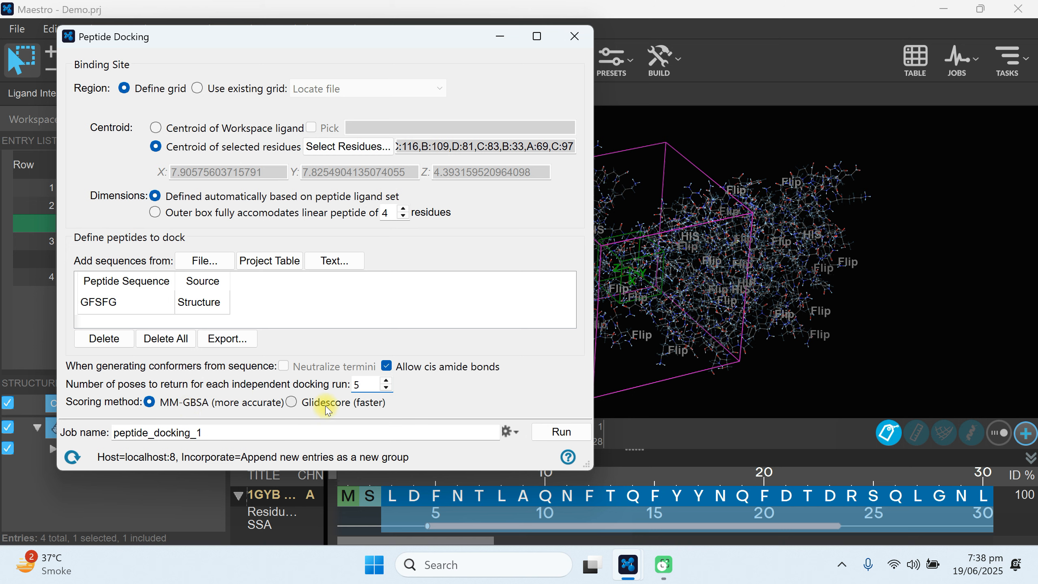
click(291, 402)
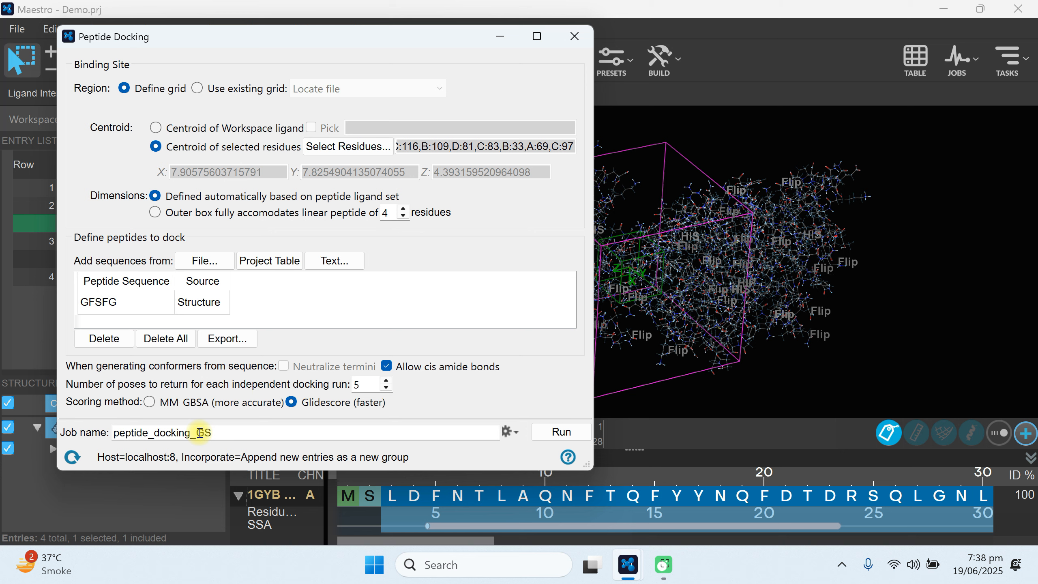
Confirm the job settings with 8 processors on localhost, run the peptide docking job, and close the Peptide Docking window.
click(506, 432)
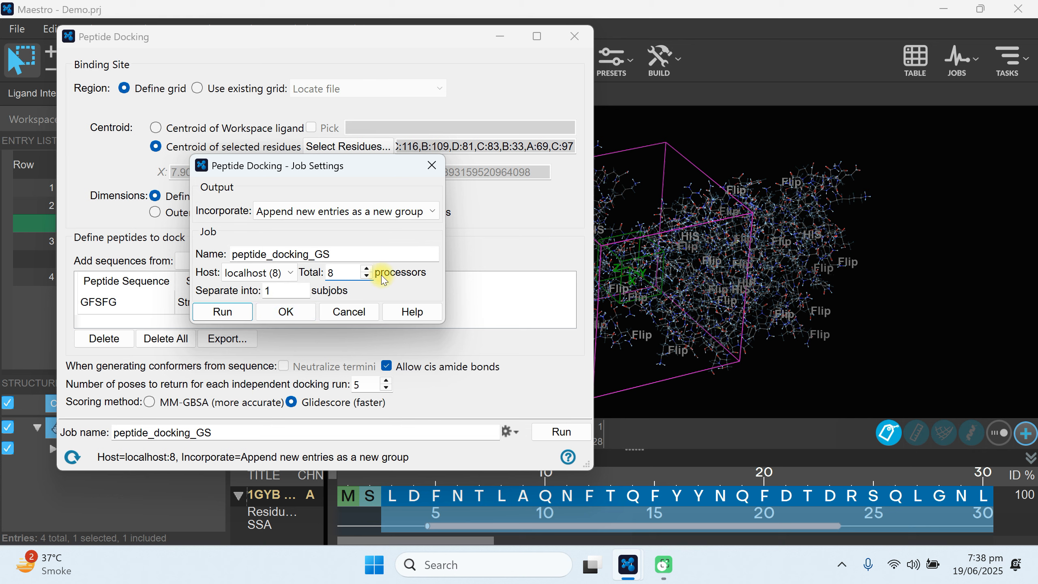
click(296, 312)
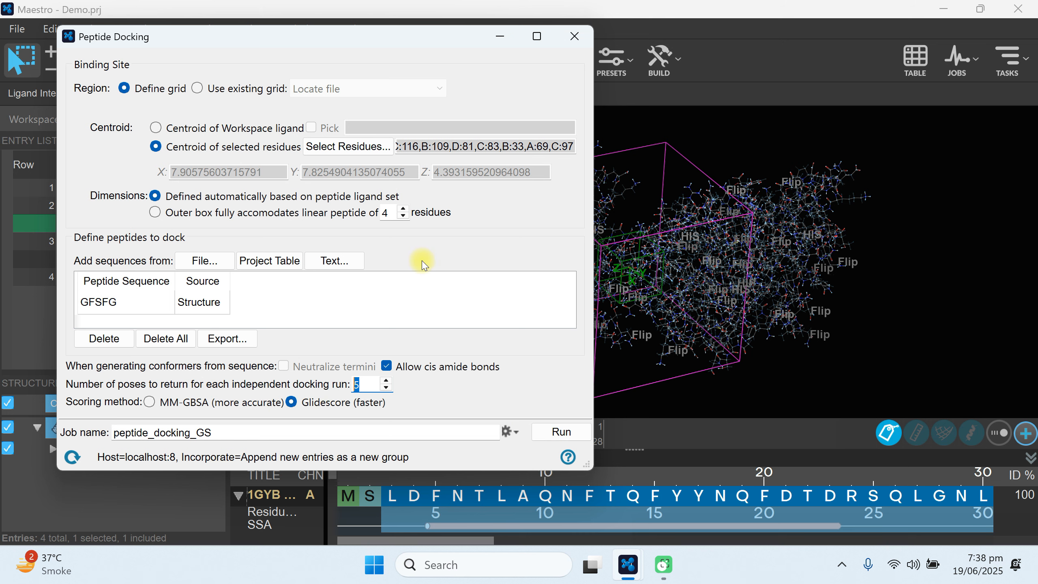
click(556, 434)
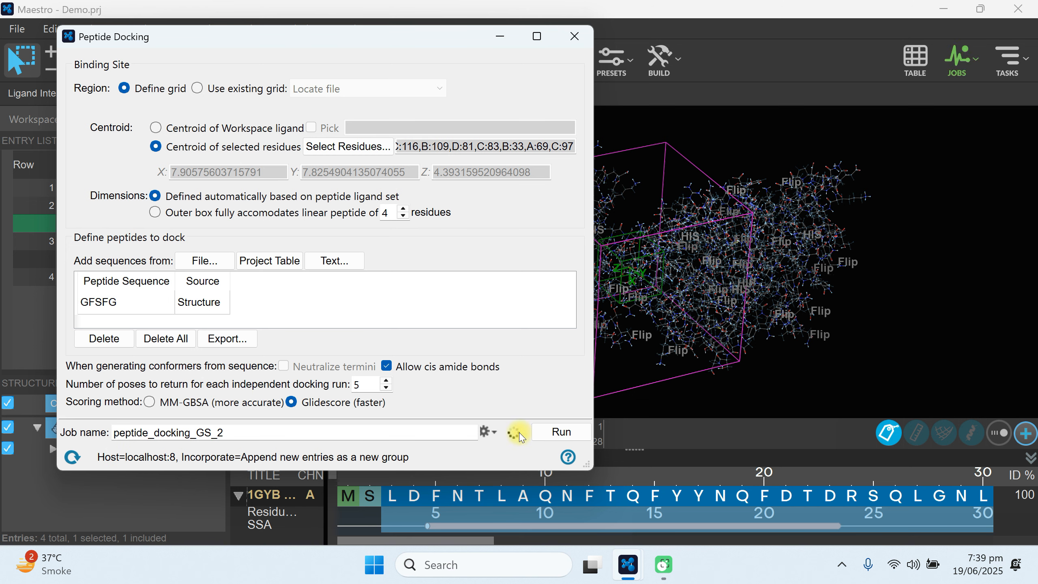
click(579, 39)
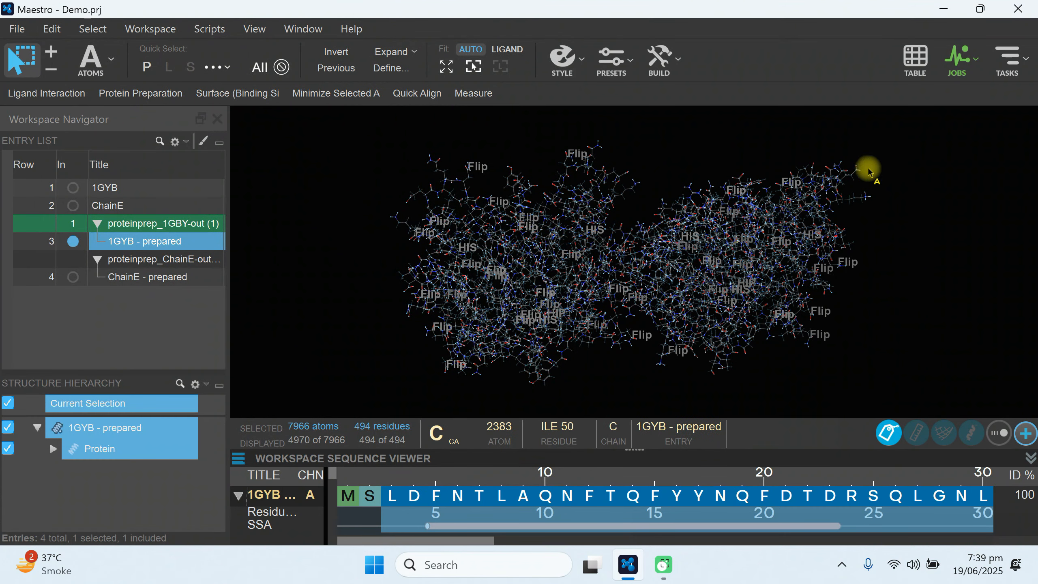
Examine the status and log of the peptide_docking_GS job in the job monitor, and close the monitor.
click(957, 59)
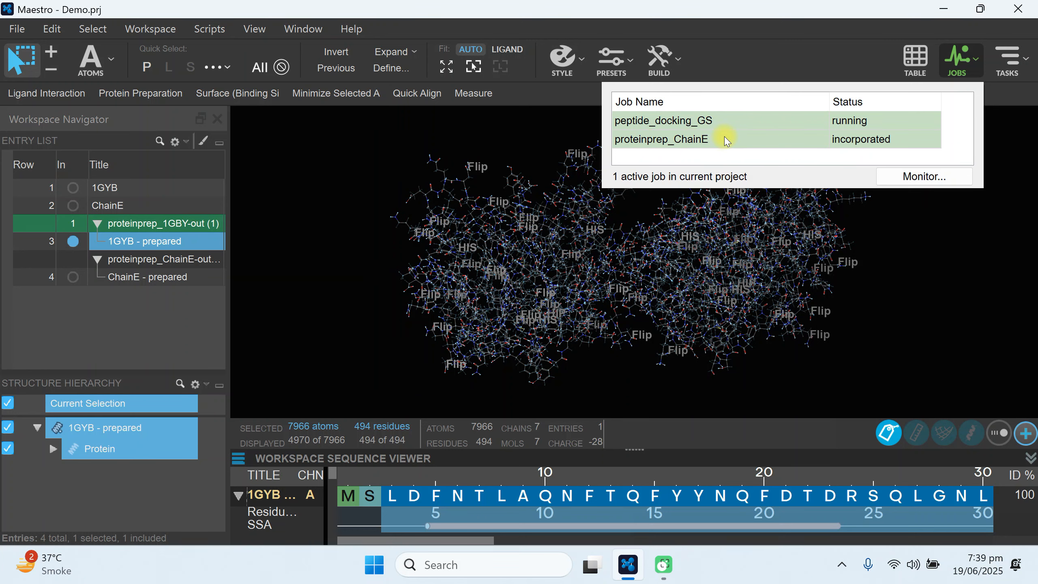
double_click(665, 123)
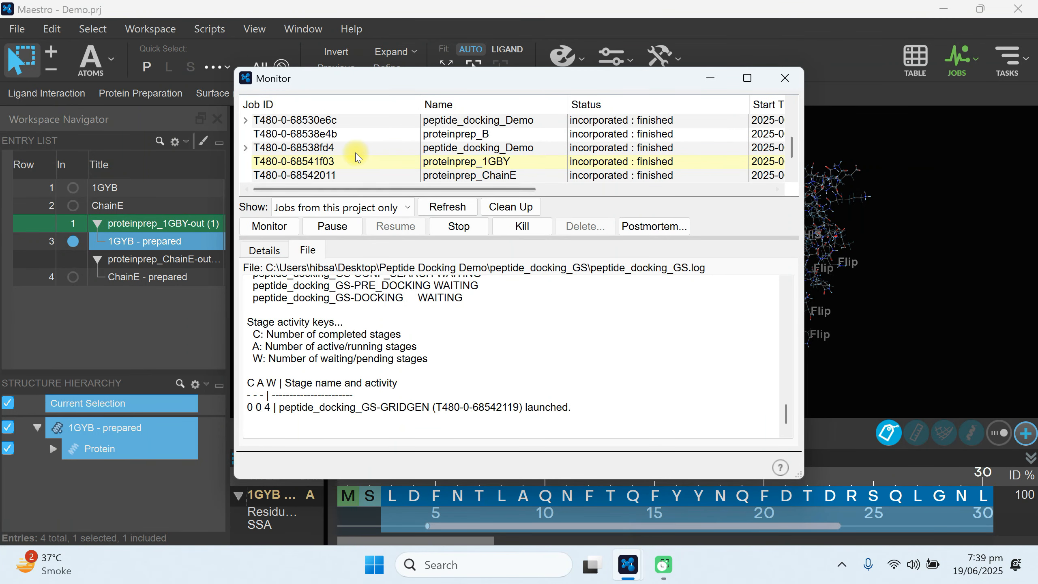
scroll(635, 176, down, 1)
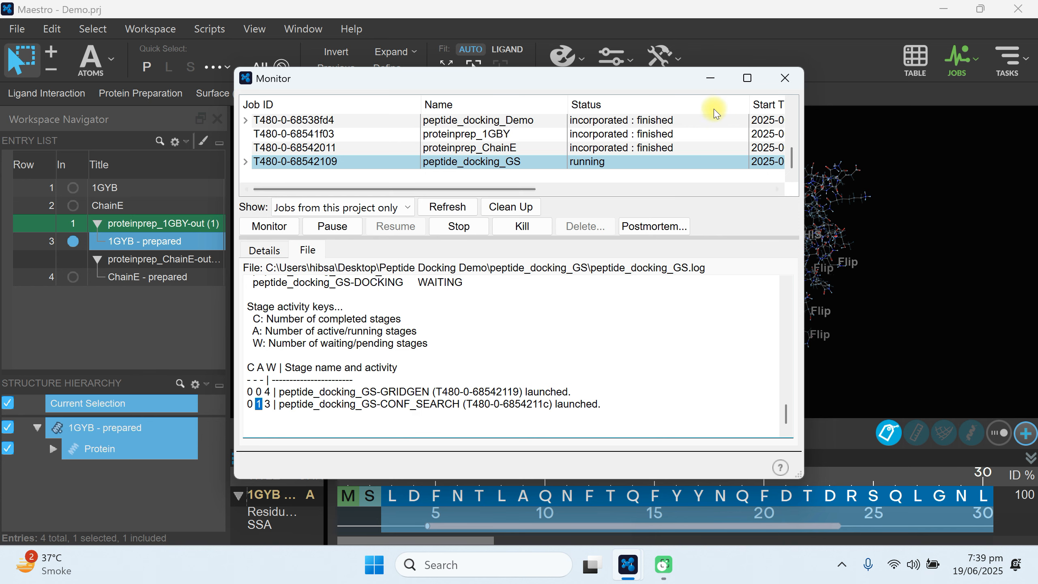
click(783, 80)
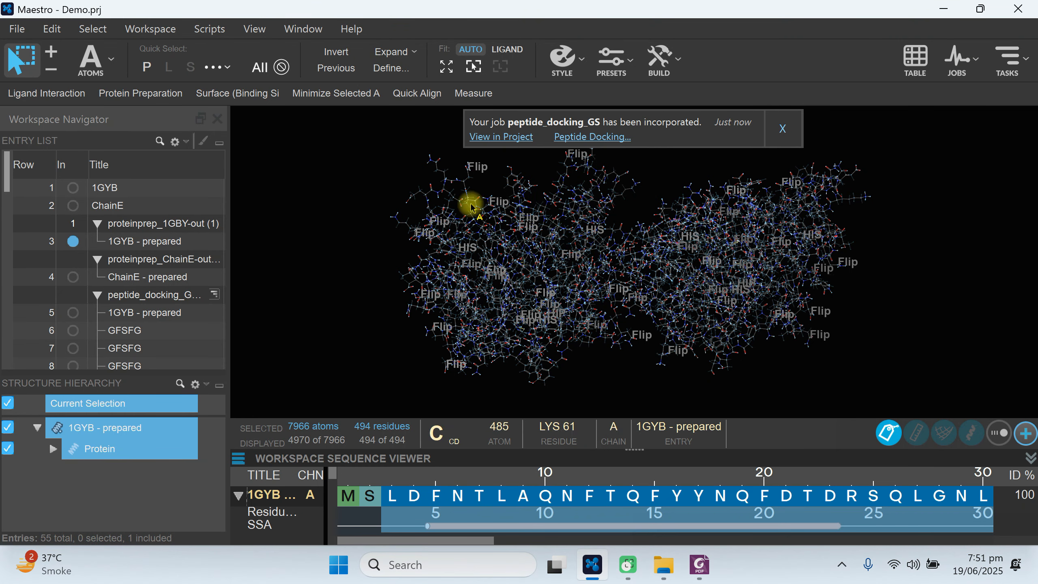
Dismiss the job notification, widen the entry list, and include and select 1GYB - prepared in the peptide_docking_GS-SP_OUT_pv group.
click(785, 130)
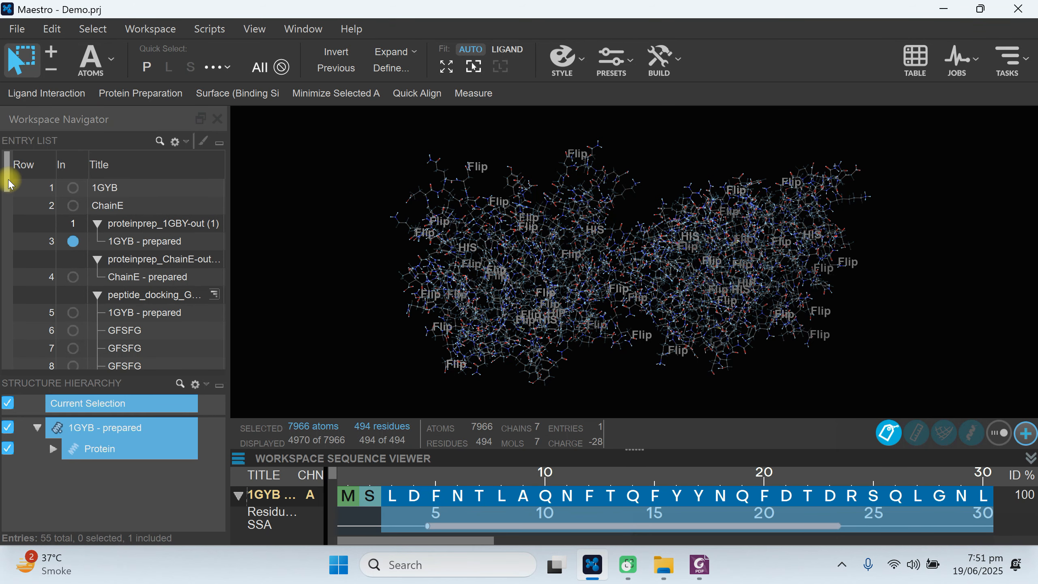
scroll(9, 182, down, 2)
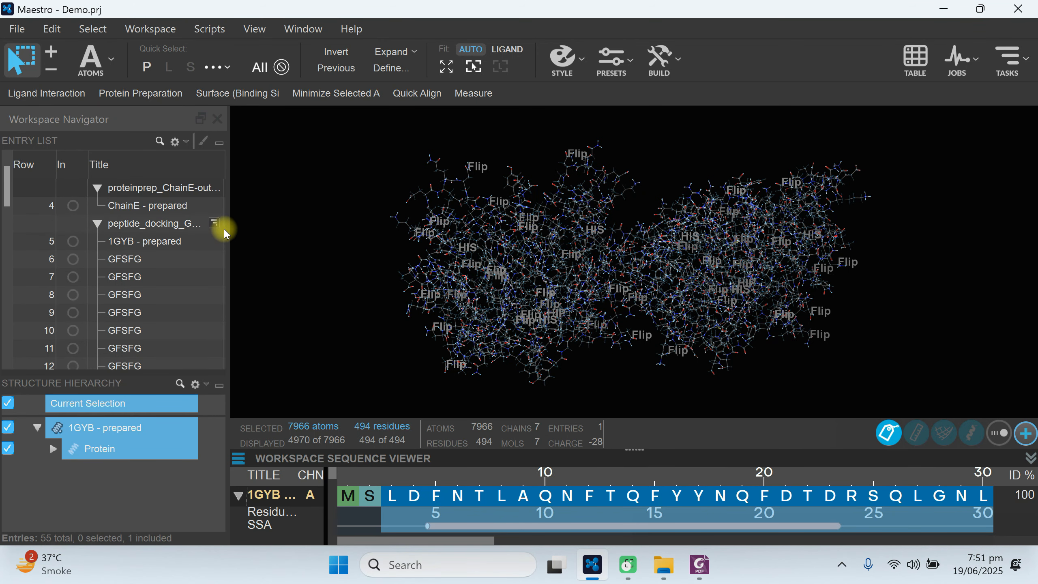
drag(230, 229, 345, 241)
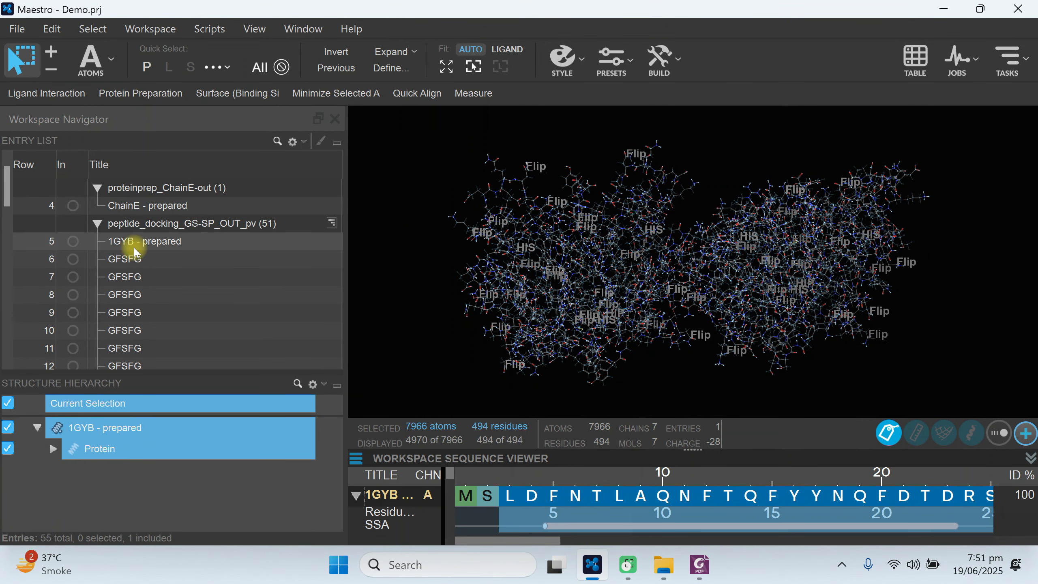
click(73, 241)
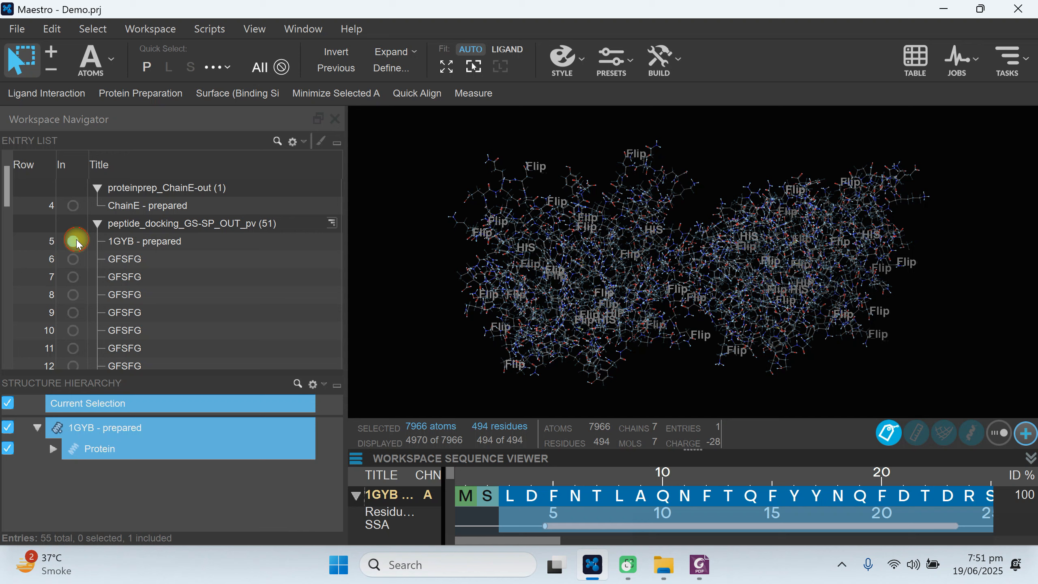
click(156, 244)
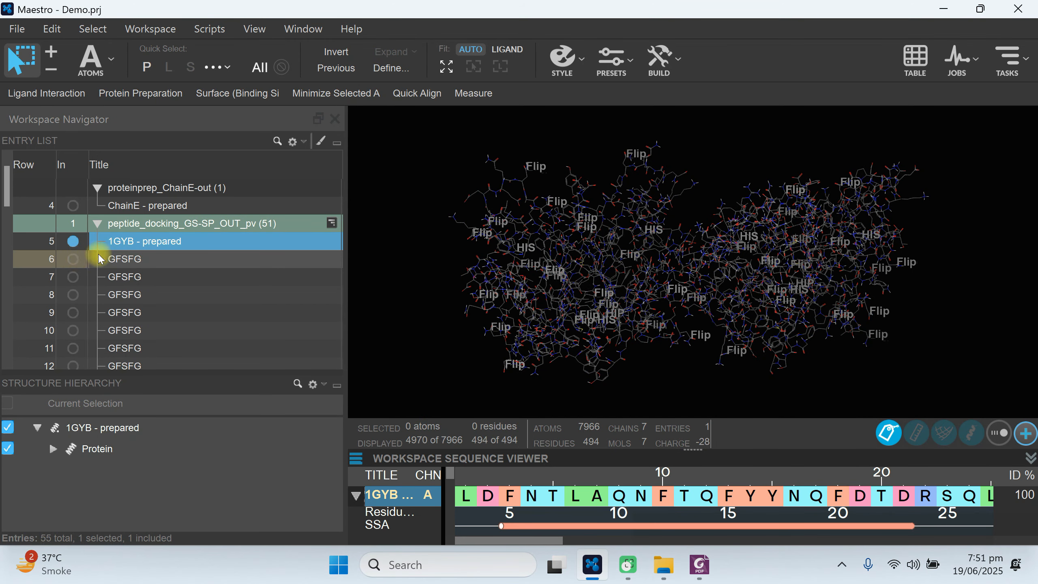
Preview the first two docked GFSFG poses on their own, and fix the docking output's 1GYB - prepared receptor in the workspace.
click(73, 259)
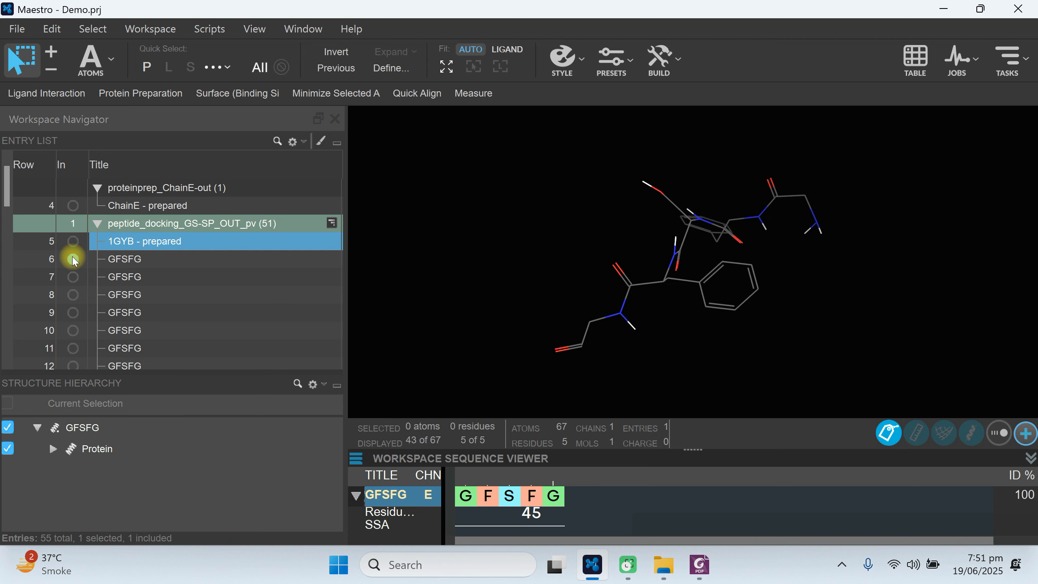
click(73, 277)
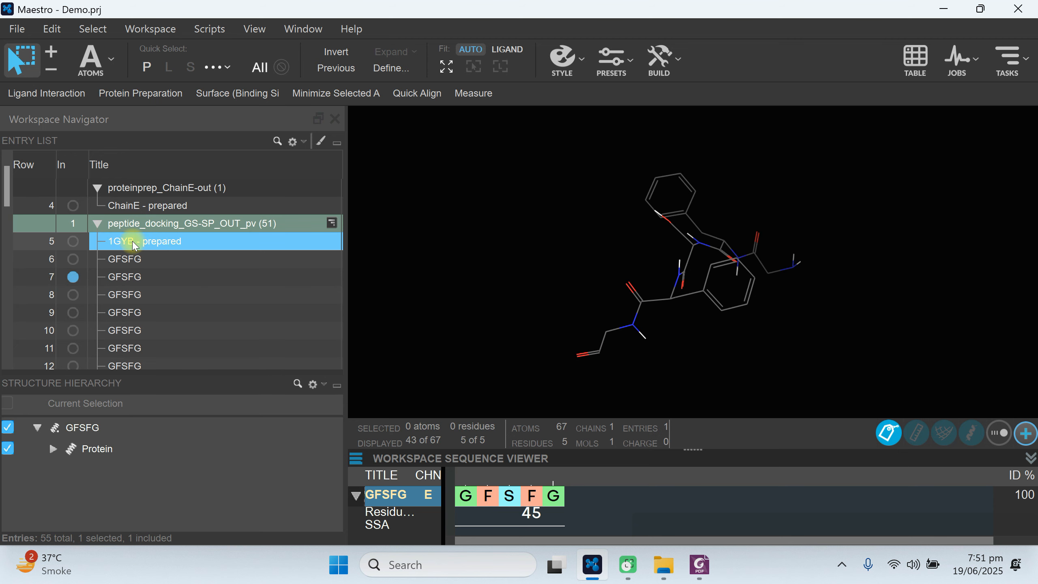
click(73, 242)
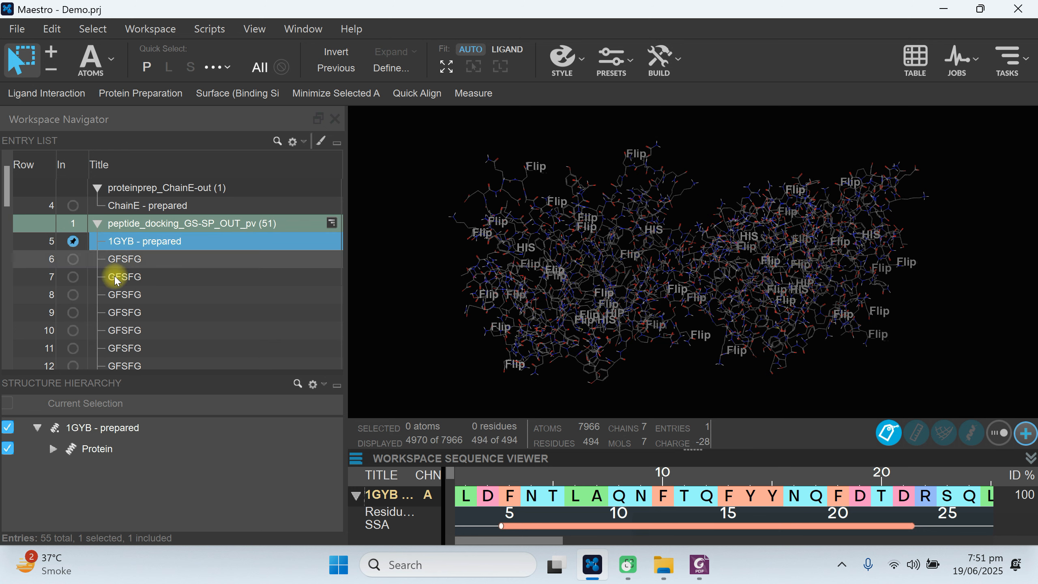
Toggle the first GFSFG pose in and out of the workspace to compare the receptor with and without the peptide.
click(73, 259)
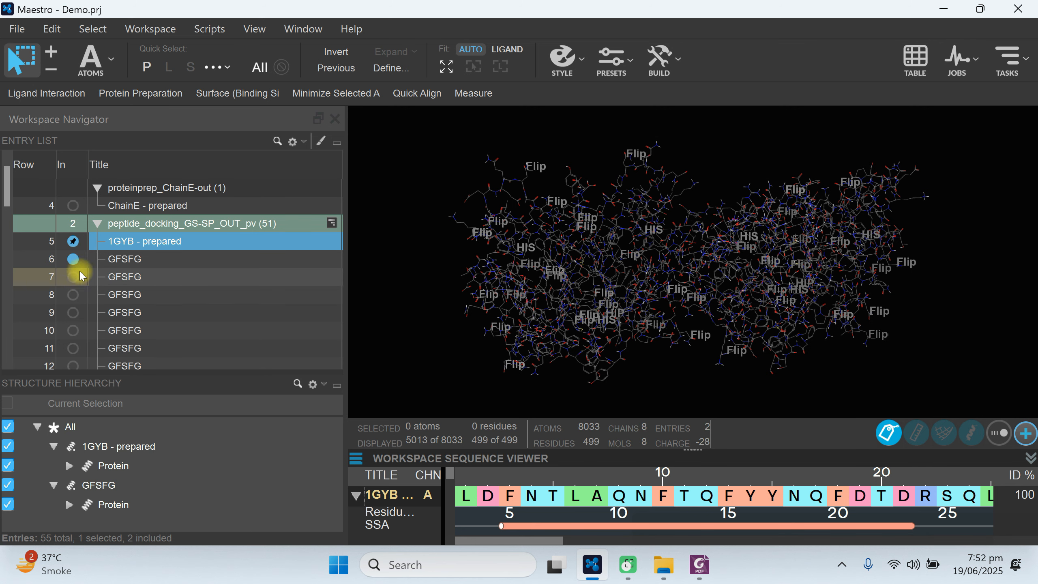
click(75, 258)
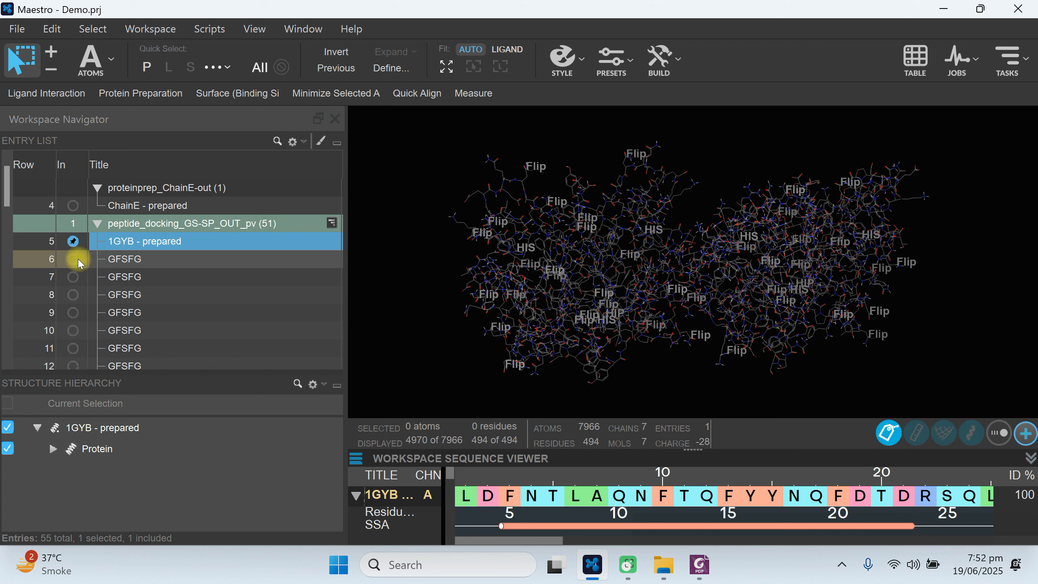
click(74, 259)
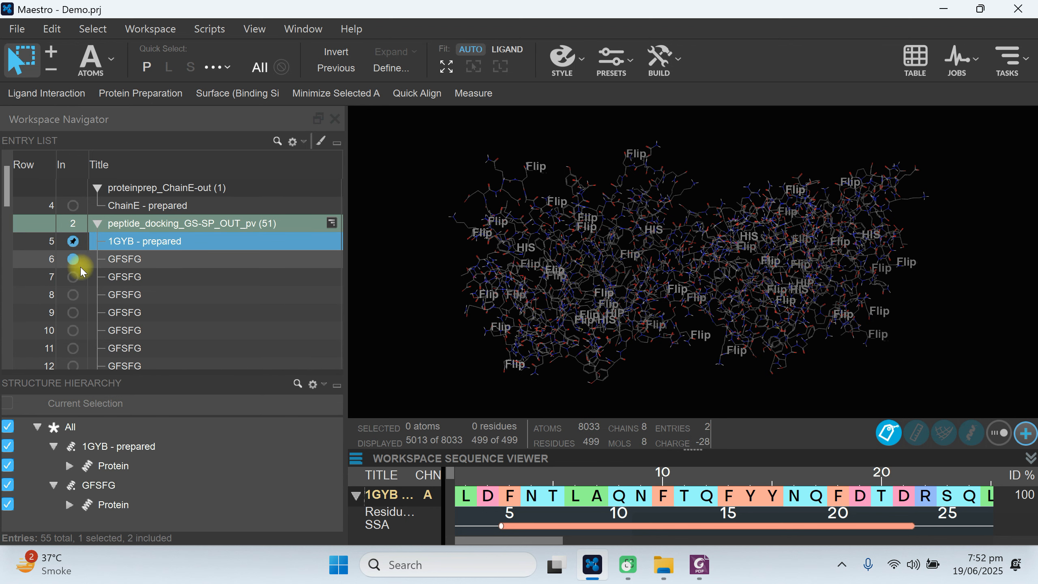
click(77, 263)
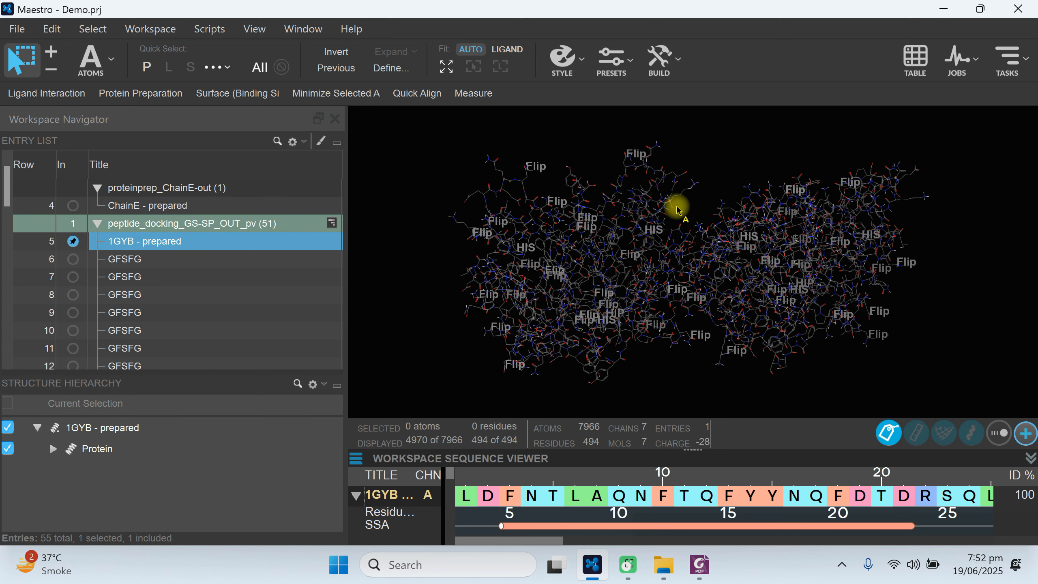
click(74, 260)
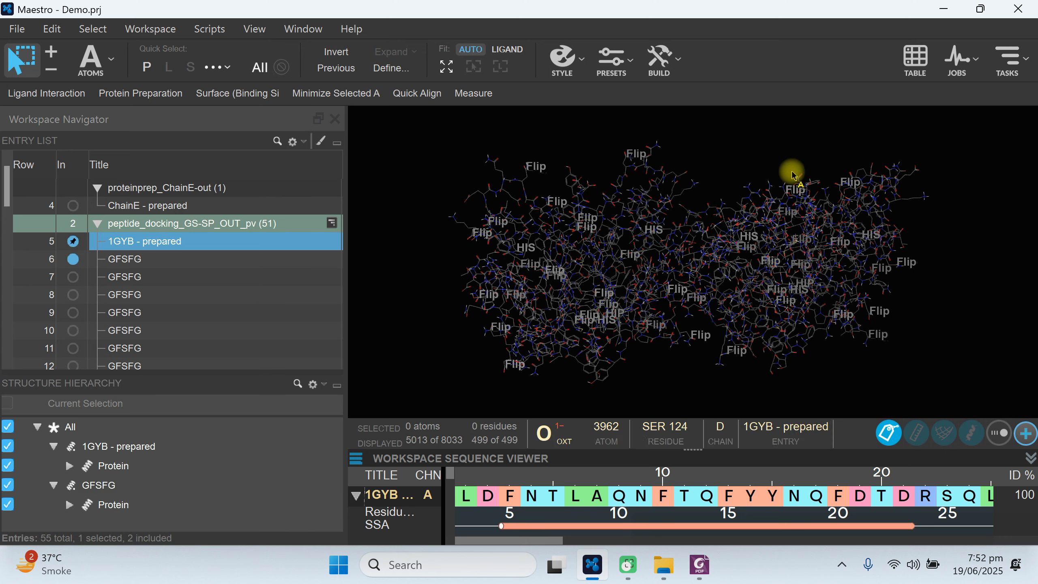
Step through the GFSFG poses in rows 7 to 11 with the fixed receptor, and include and select the first pose in row 6.
click(74, 278)
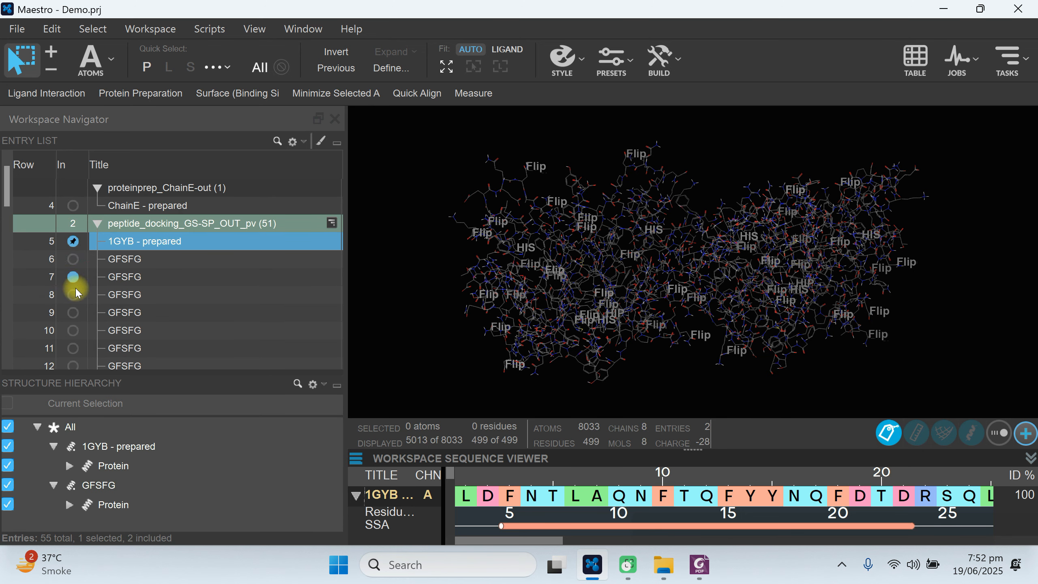
click(75, 294)
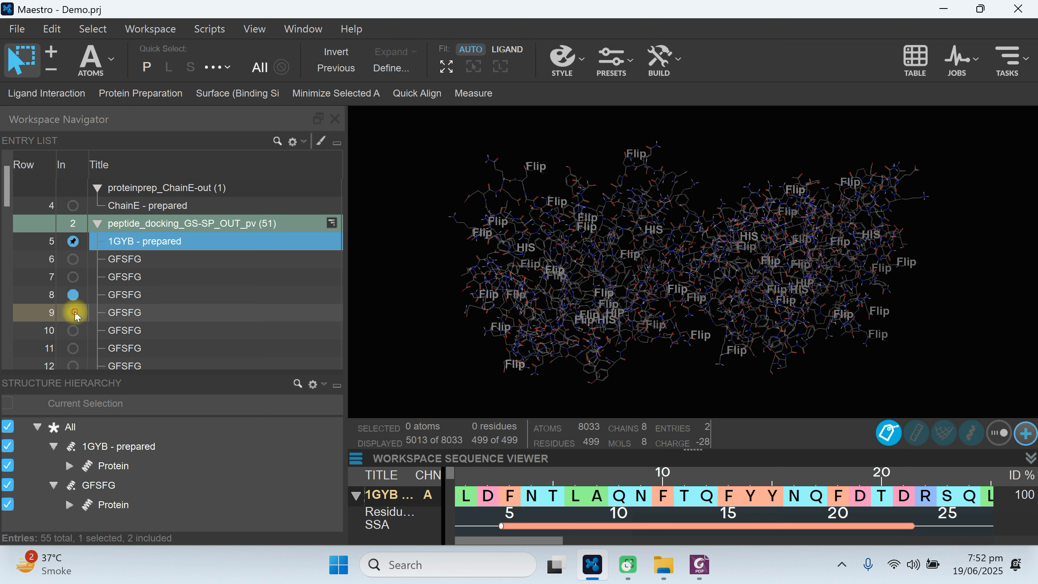
click(75, 312)
click(74, 332)
click(73, 348)
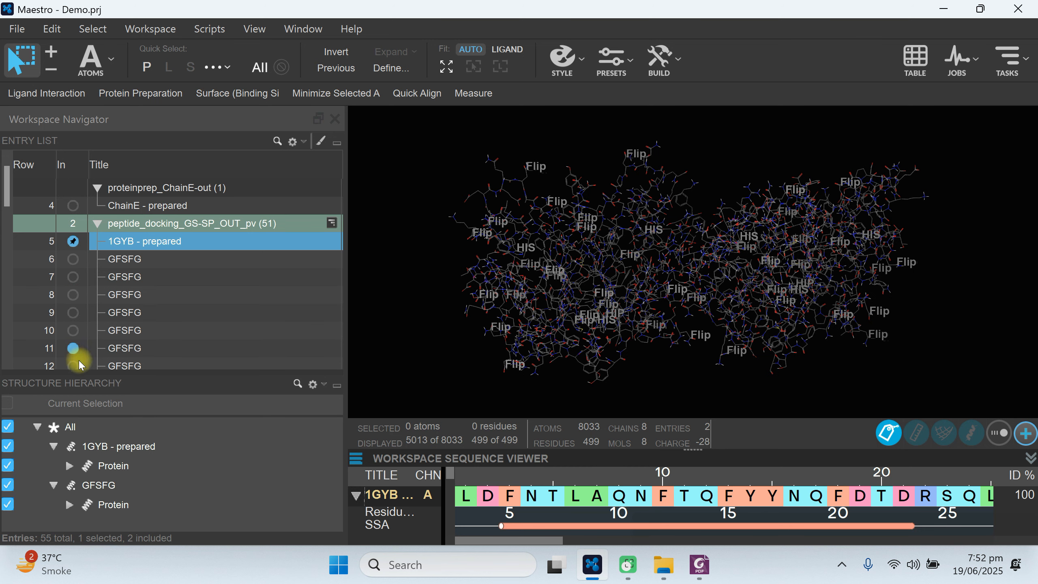
click(74, 259)
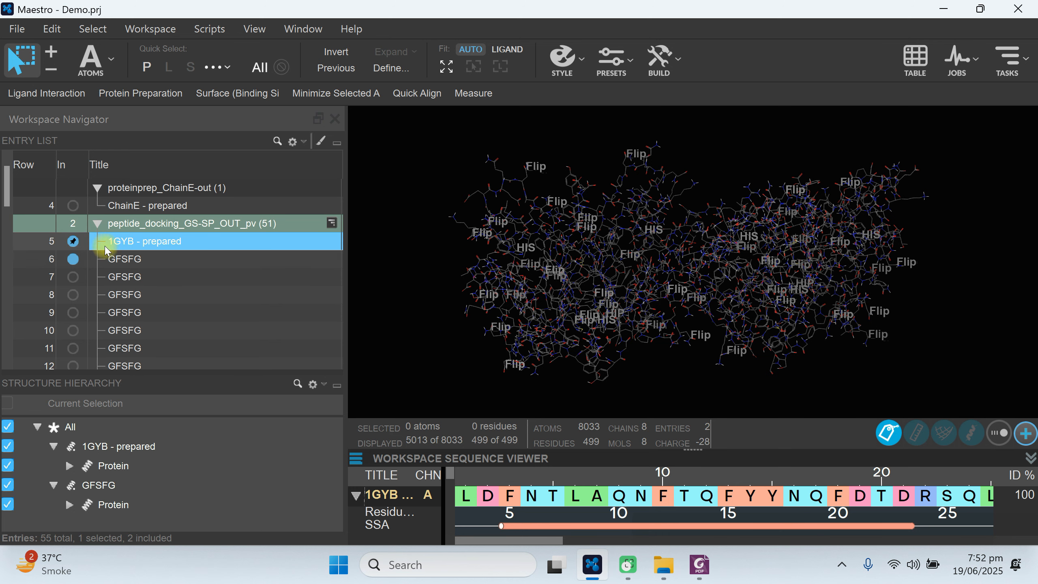
click(125, 264)
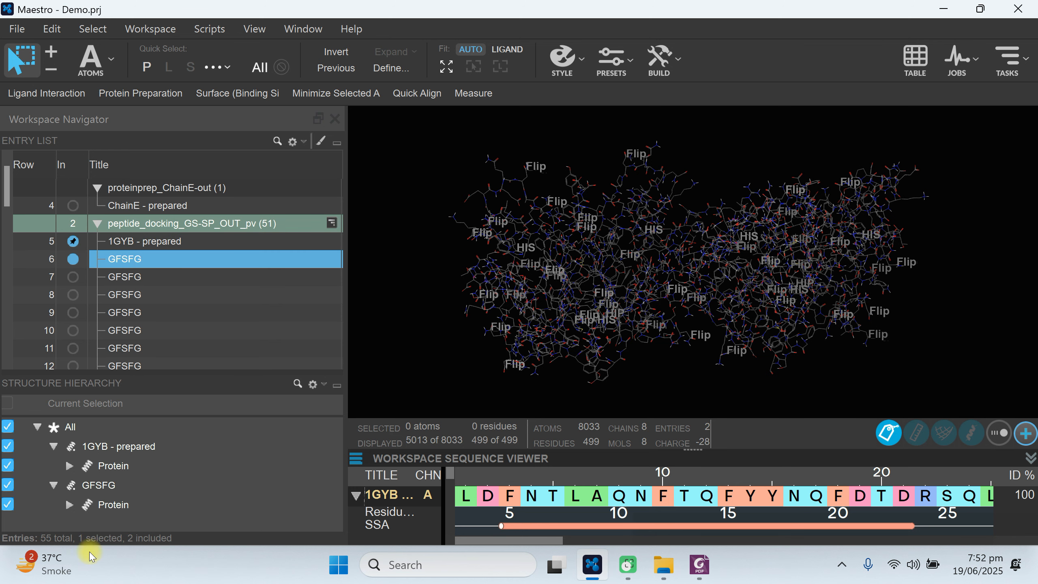
Select the GFSFG peptide in the structure hierarchy and apply the BioLuminate Default preset to the workspace.
click(105, 496)
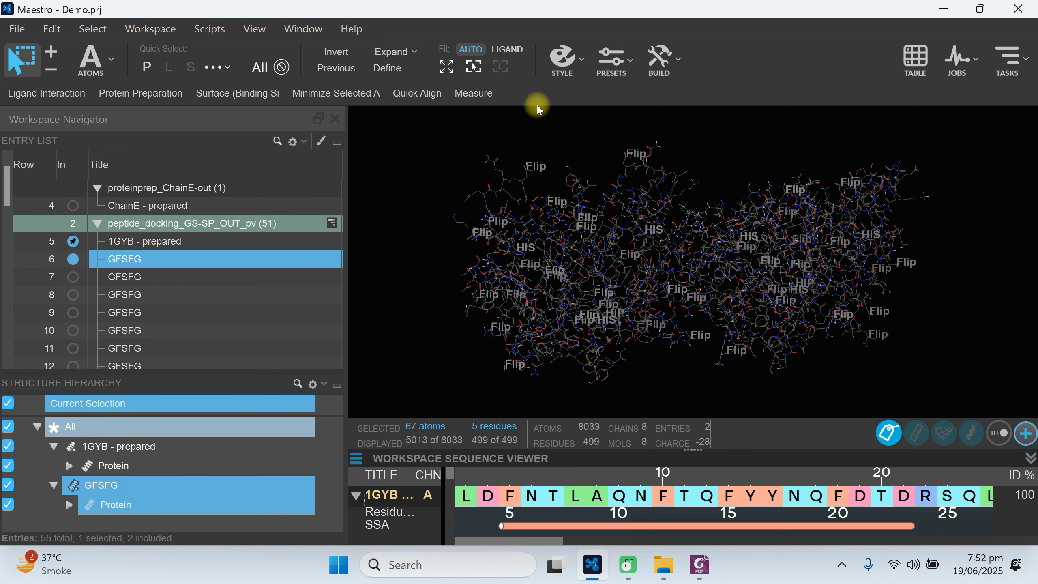
click(636, 66)
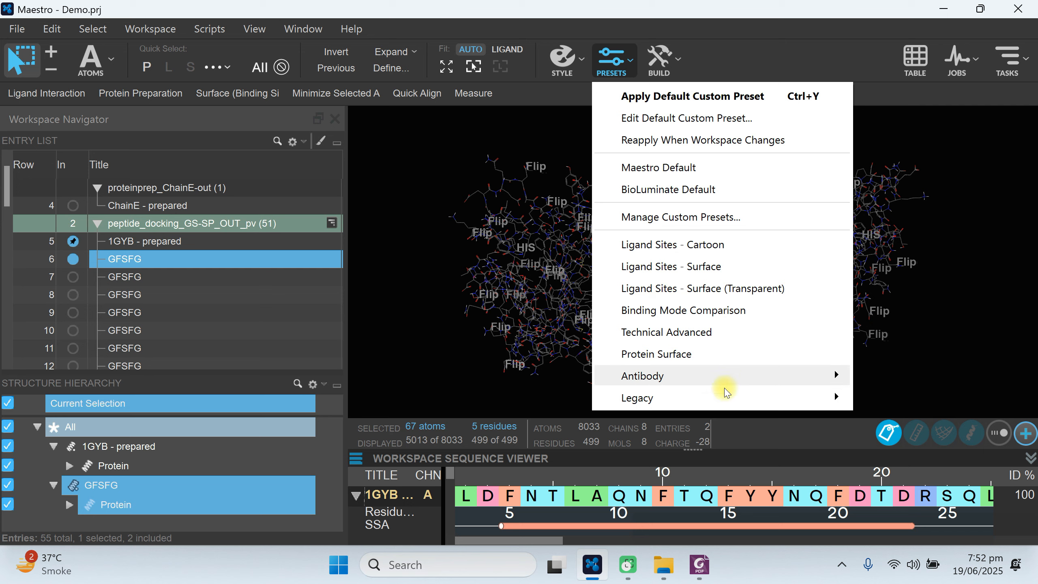
click(689, 189)
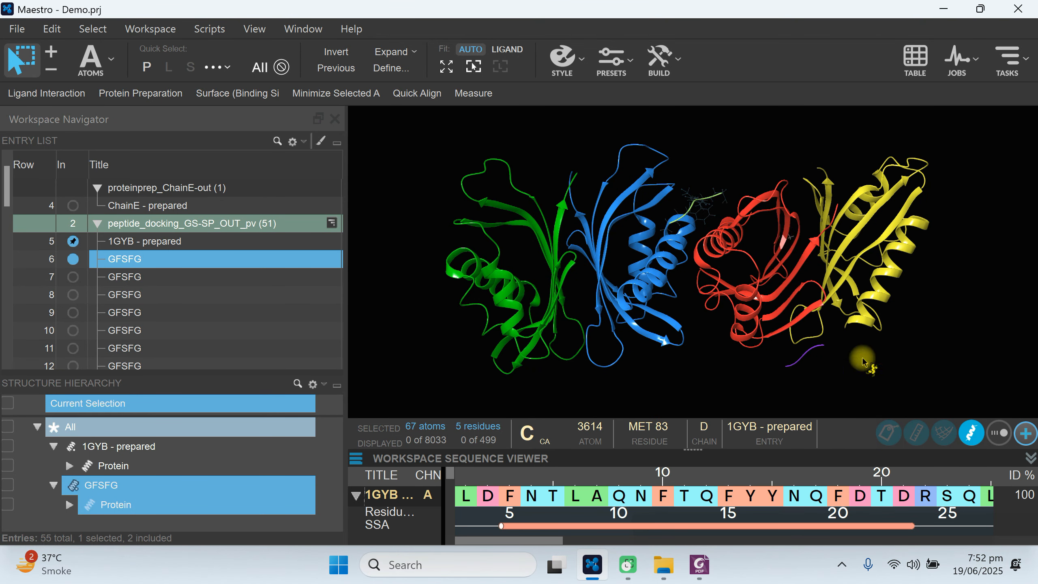
Hide the Sequence Viewer and clear the atom selection in the workspace.
click(1026, 433)
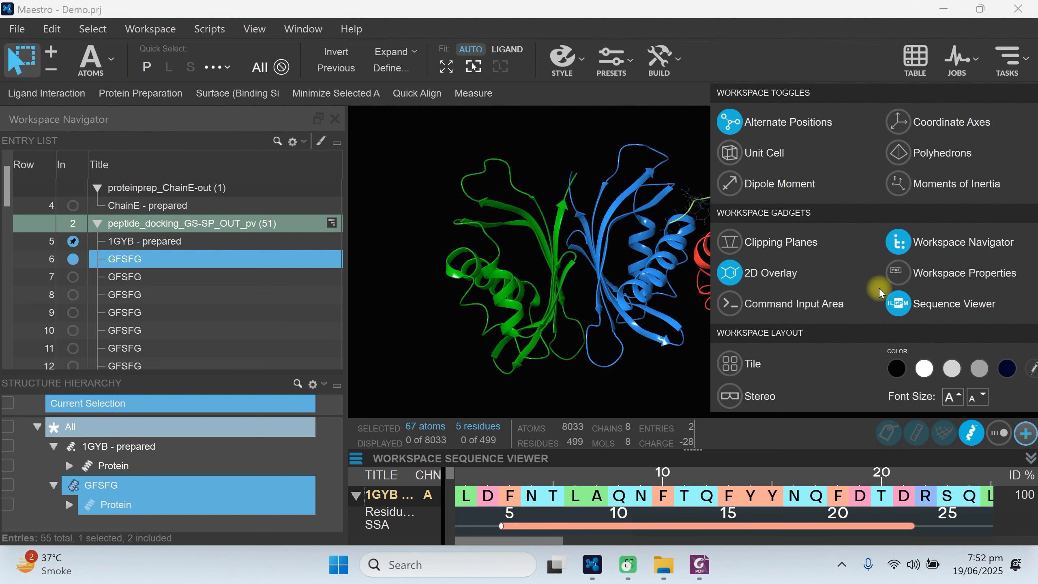
click(902, 307)
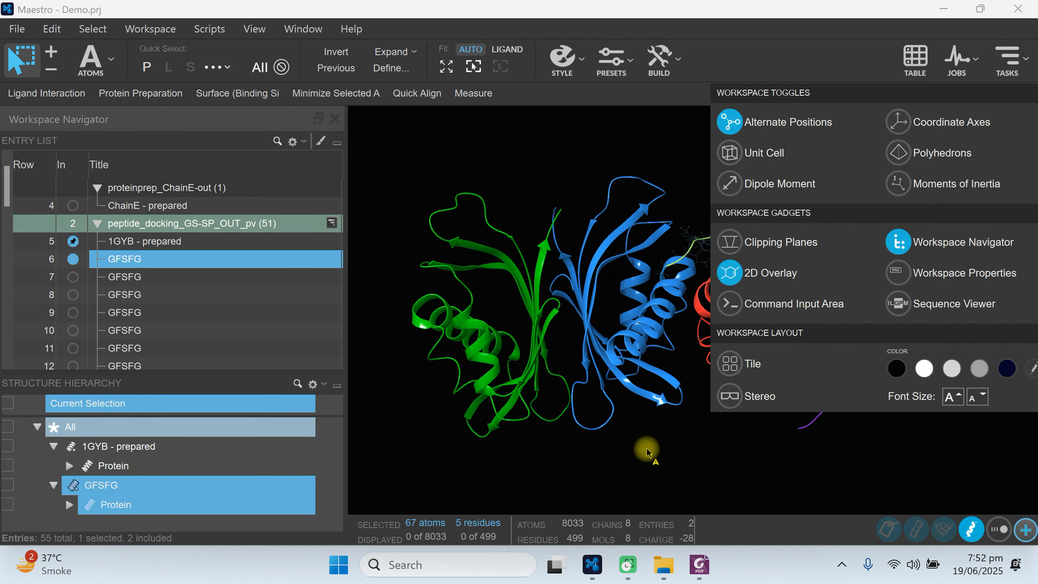
click(930, 466)
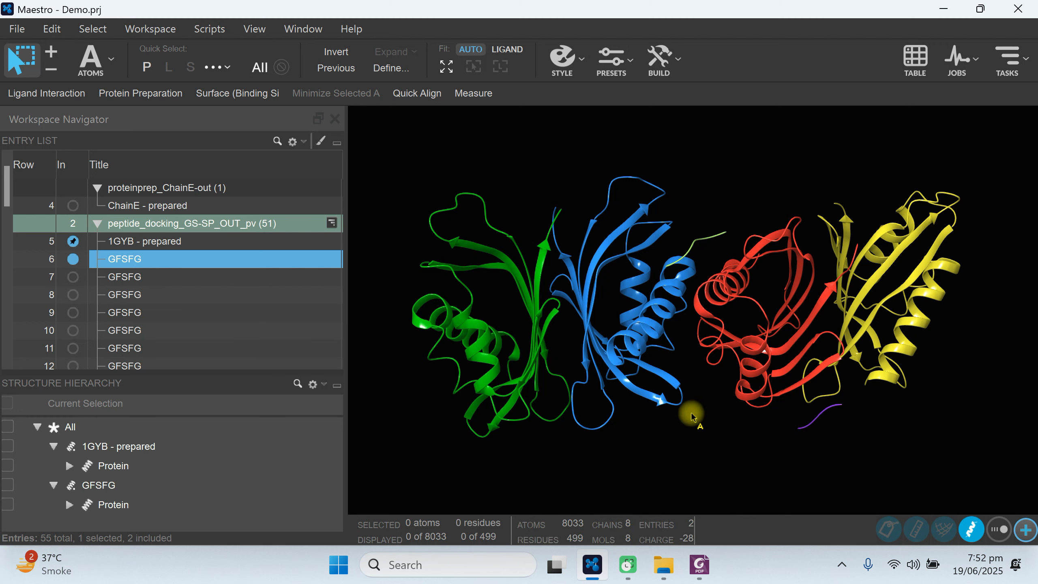
Compare the GFSFG poses in rows 6 and 7 against the ribbon receptor, leaving the row 7 pose included.
click(75, 272)
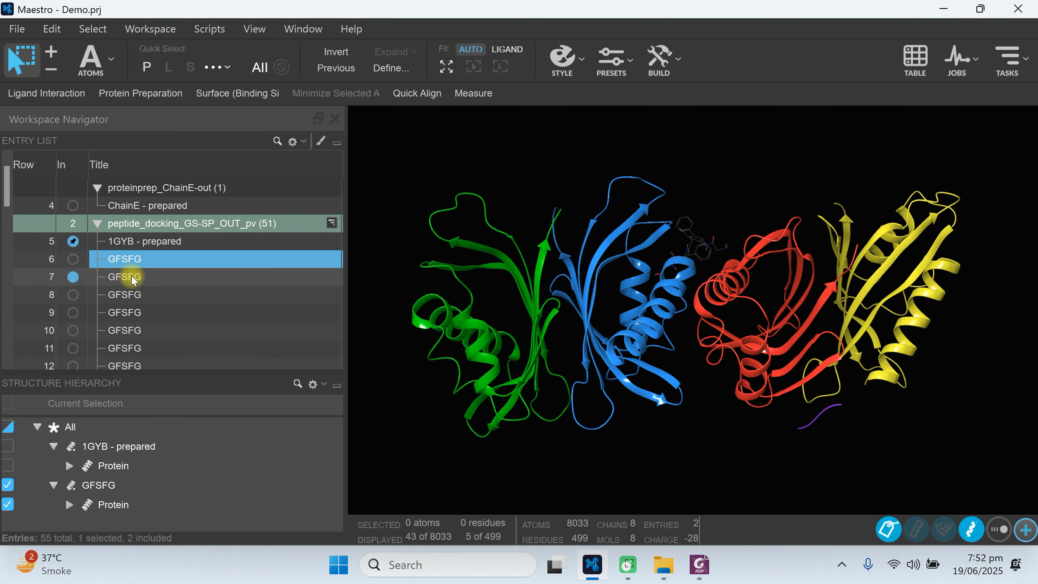
click(73, 259)
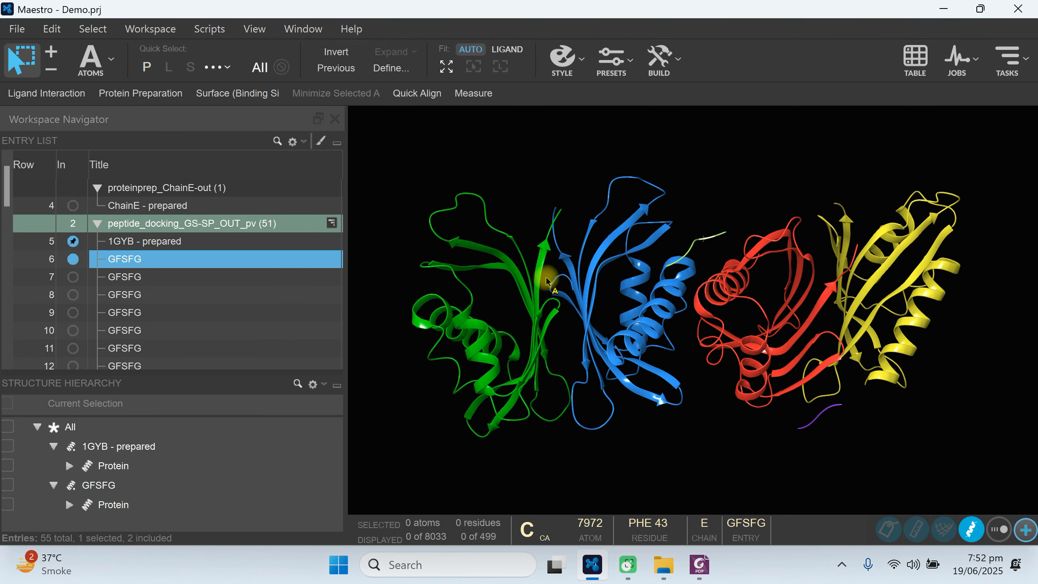
click(76, 278)
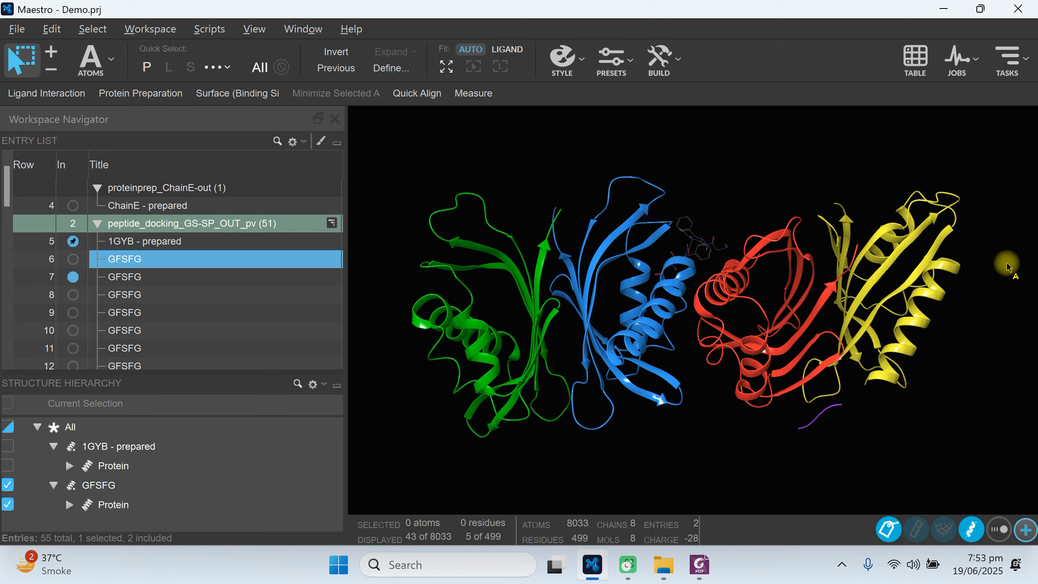
middle_drag(1008, 265, 884, 321)
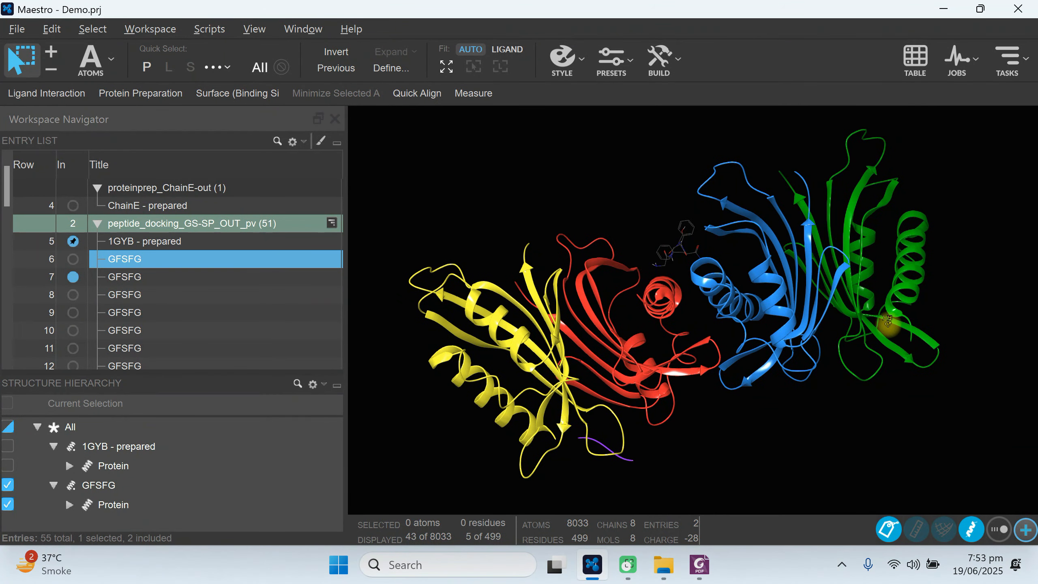
Expand the GFSFG protein in the structure hierarchy, select its Chain E and zoom the workspace to it.
click(675, 256)
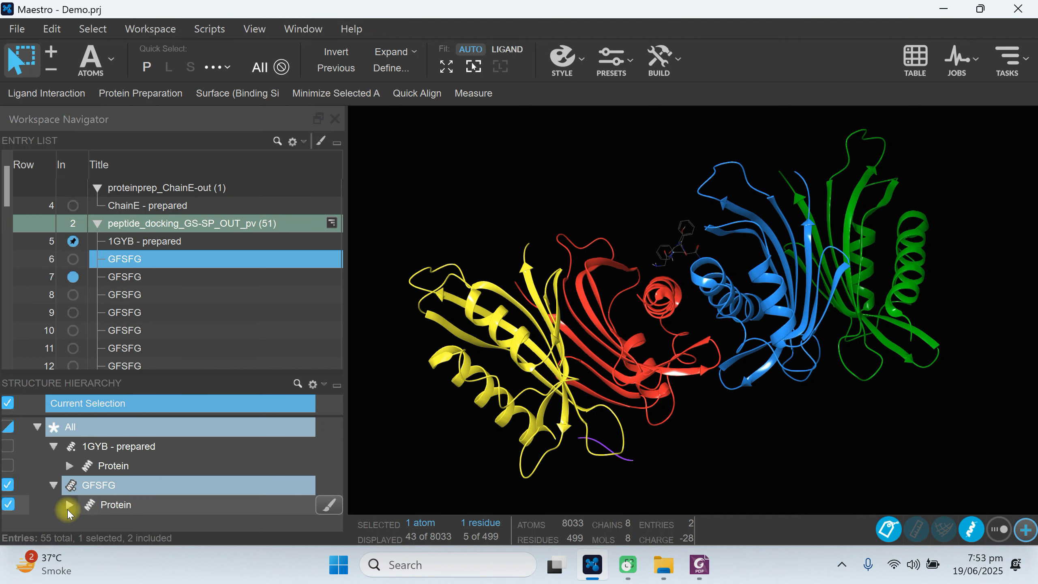
click(69, 504)
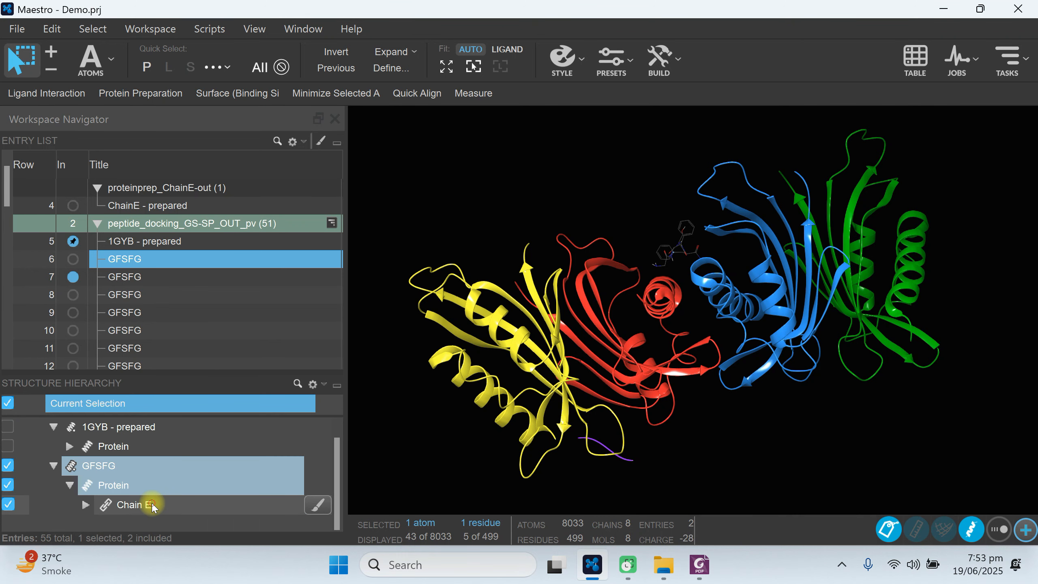
click(152, 505)
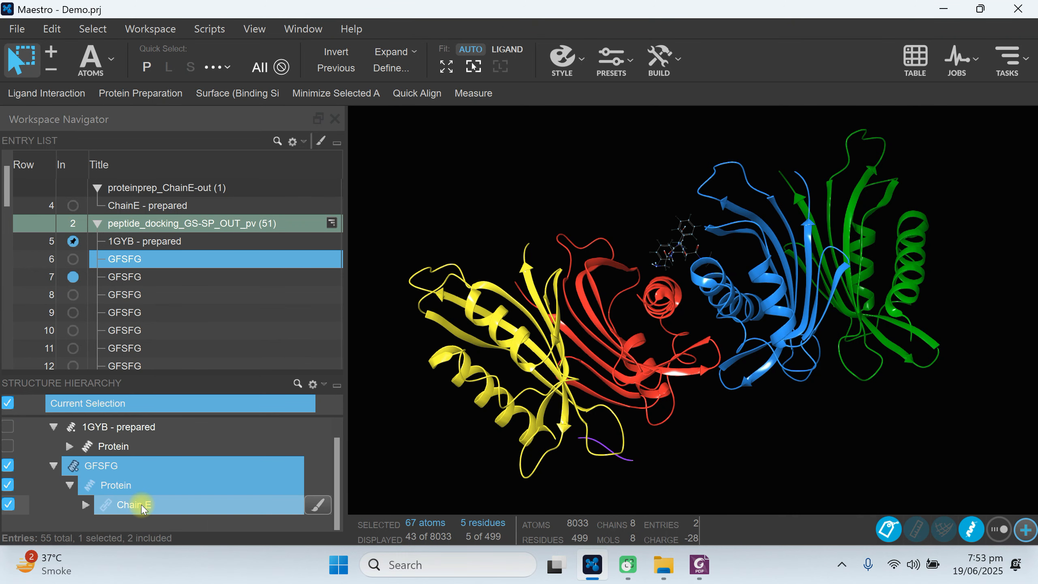
double_click(143, 505)
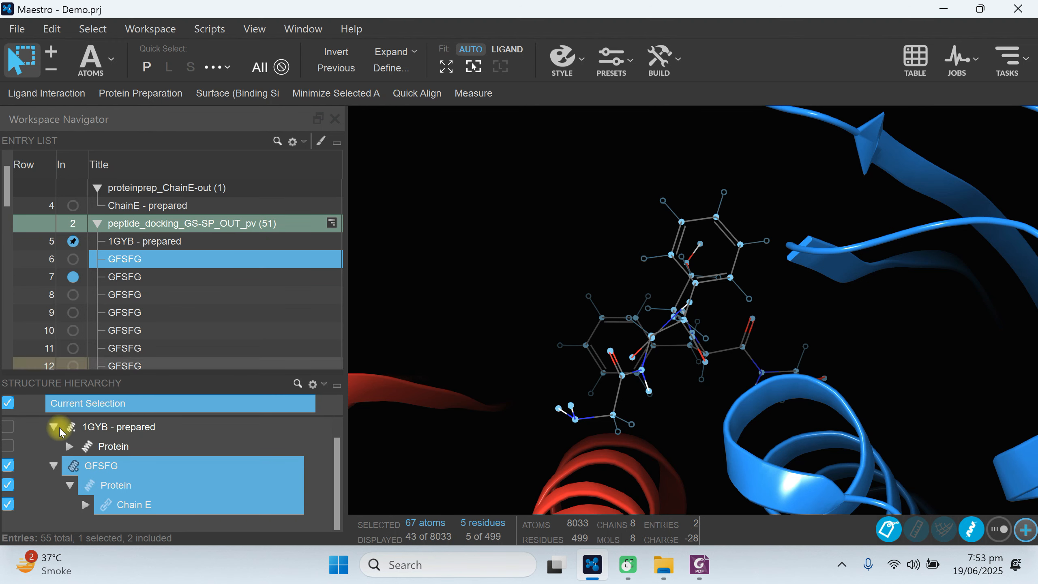
Highlight the 1GYB - prepared protein and the GFSFG peptide in turn to compare their atoms in the workspace.
click(55, 466)
click(55, 484)
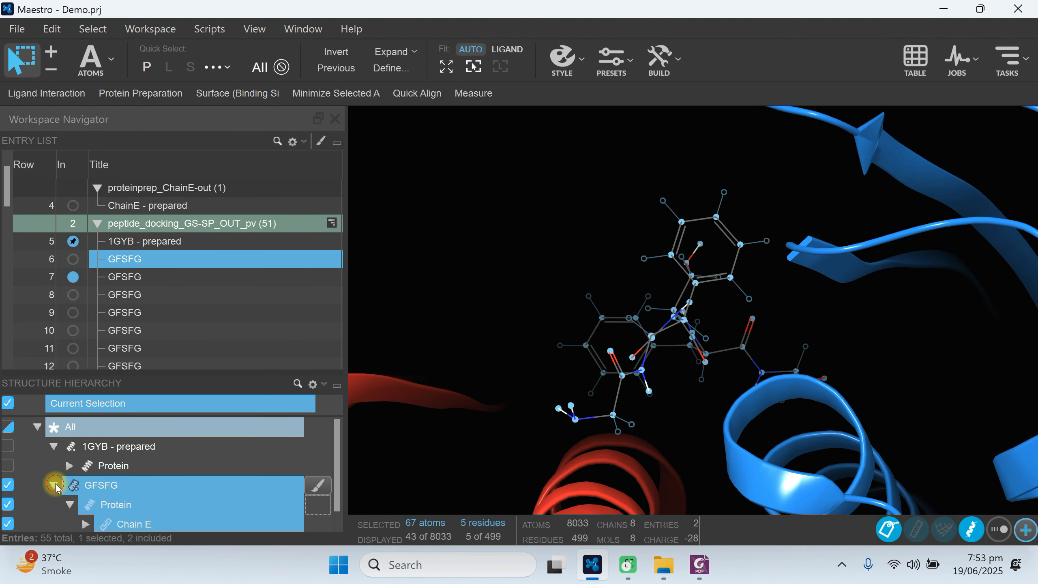
click(110, 466)
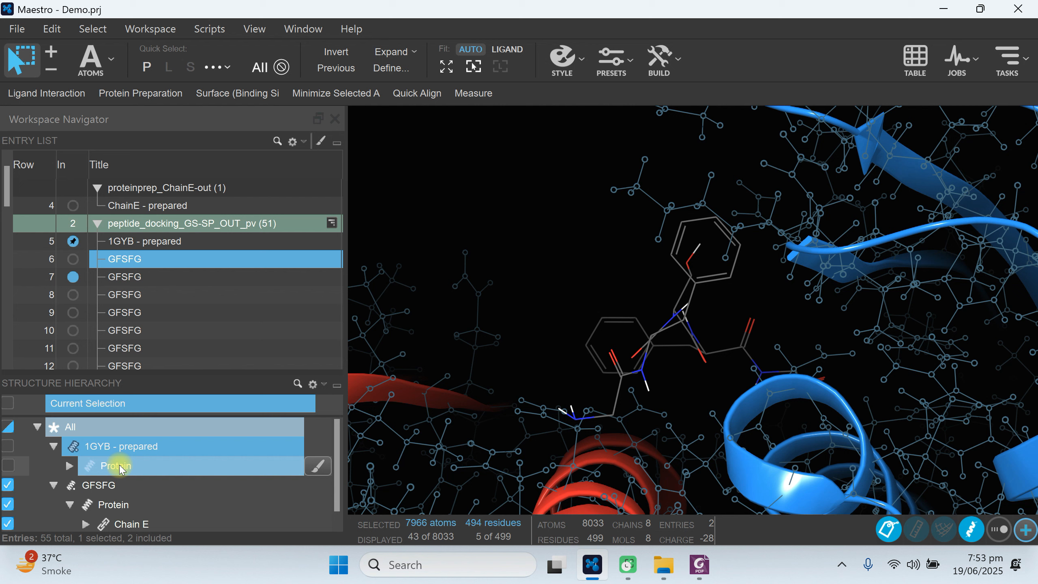
click(51, 486)
click(90, 492)
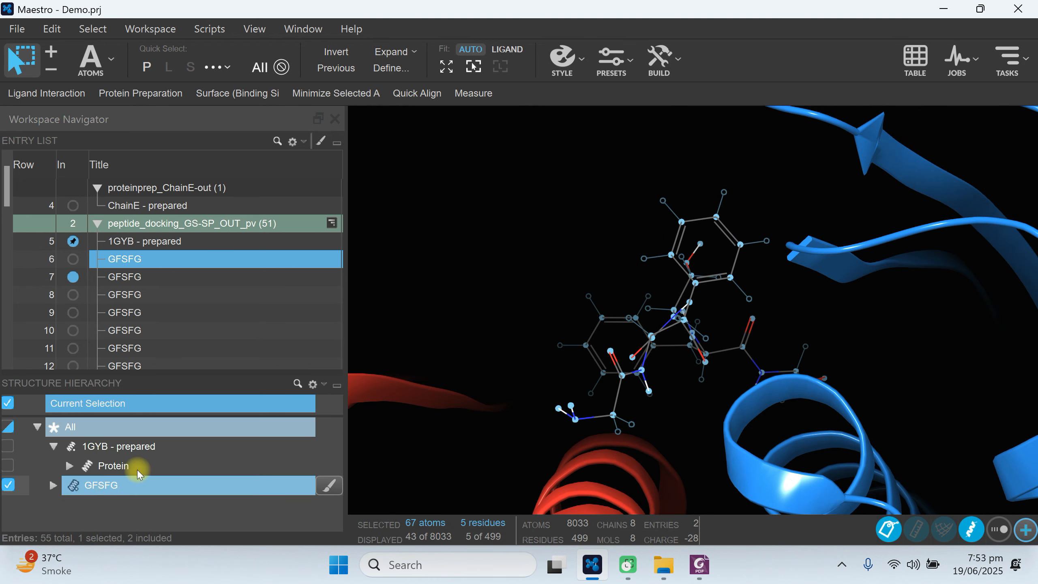
Select Chain E under GFSFG, show it in ball-and-stick representation and clear the selection.
click(52, 486)
scroll(206, 490, down, 1)
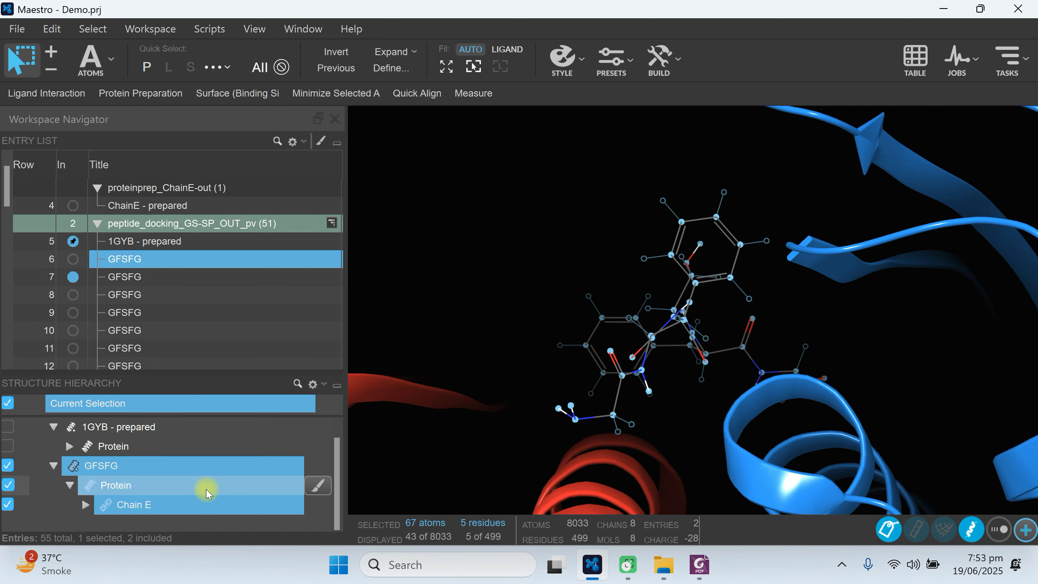
click(142, 505)
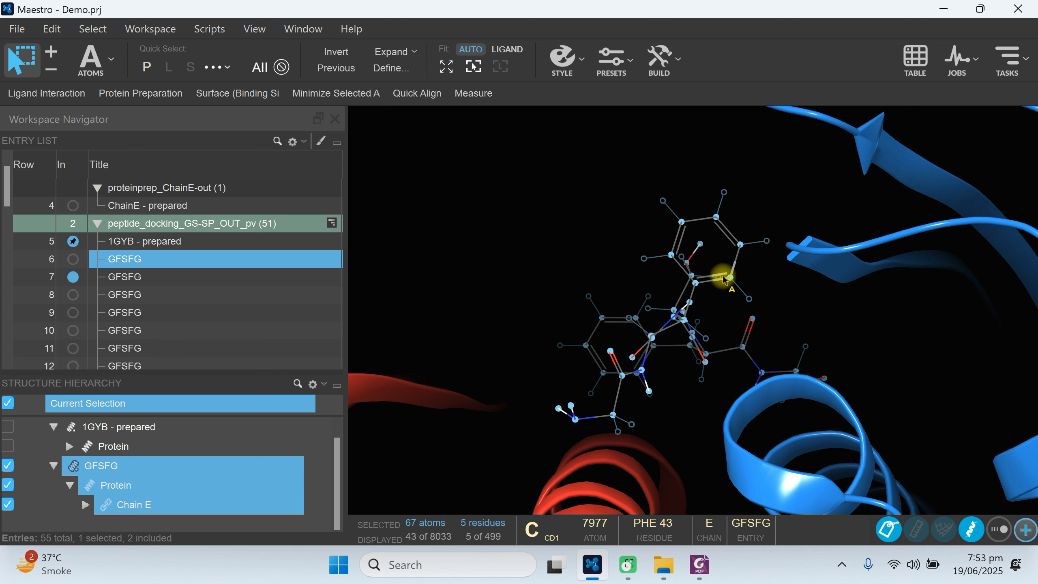
click(581, 59)
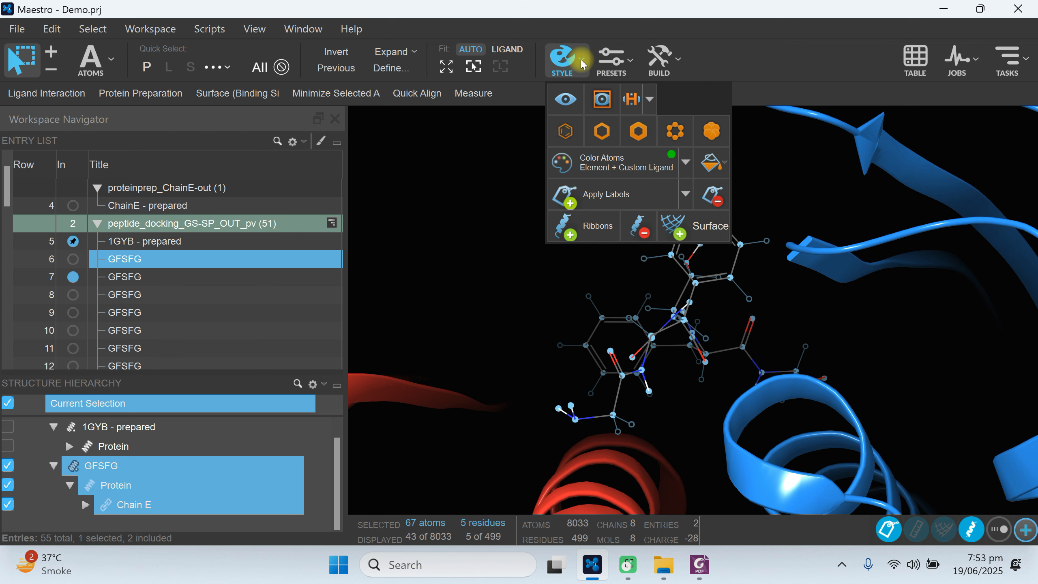
click(675, 132)
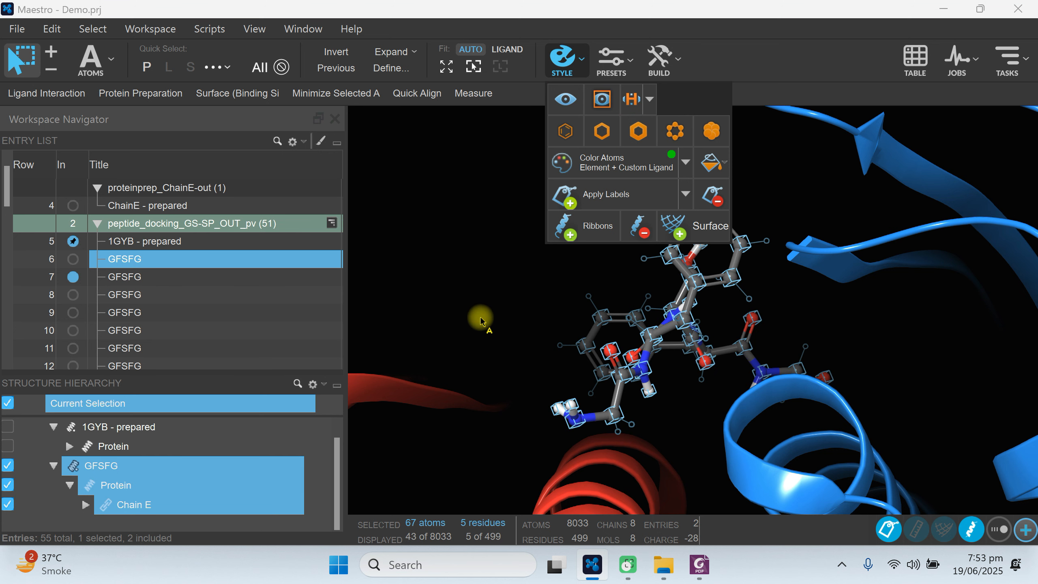
click(874, 325)
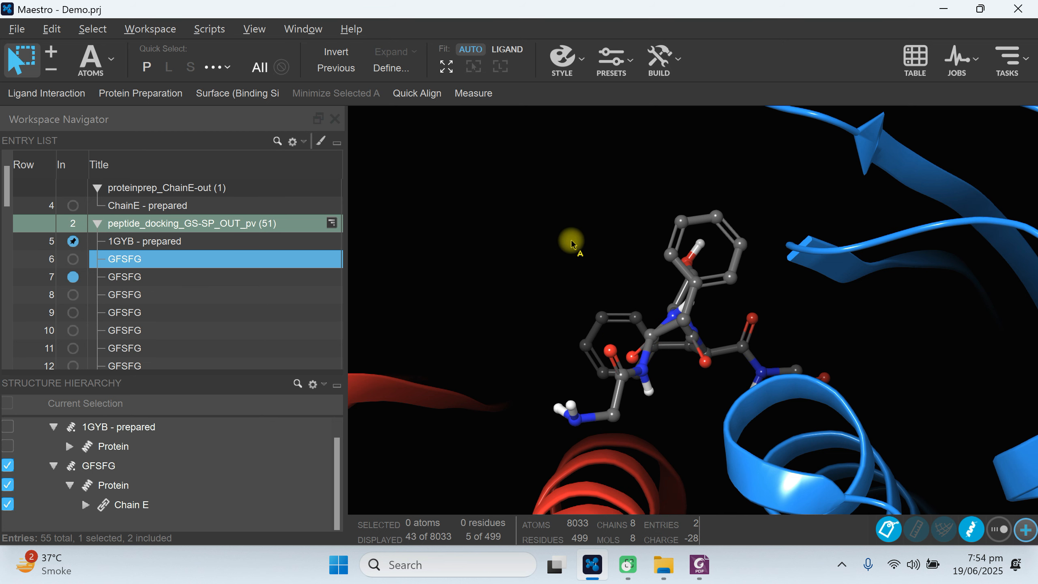
Try the space-filling CPK representation on GFSFG Chain E and return it to ball-and-stick.
middle_drag(570, 241, 603, 263)
scroll(610, 243, down, 3)
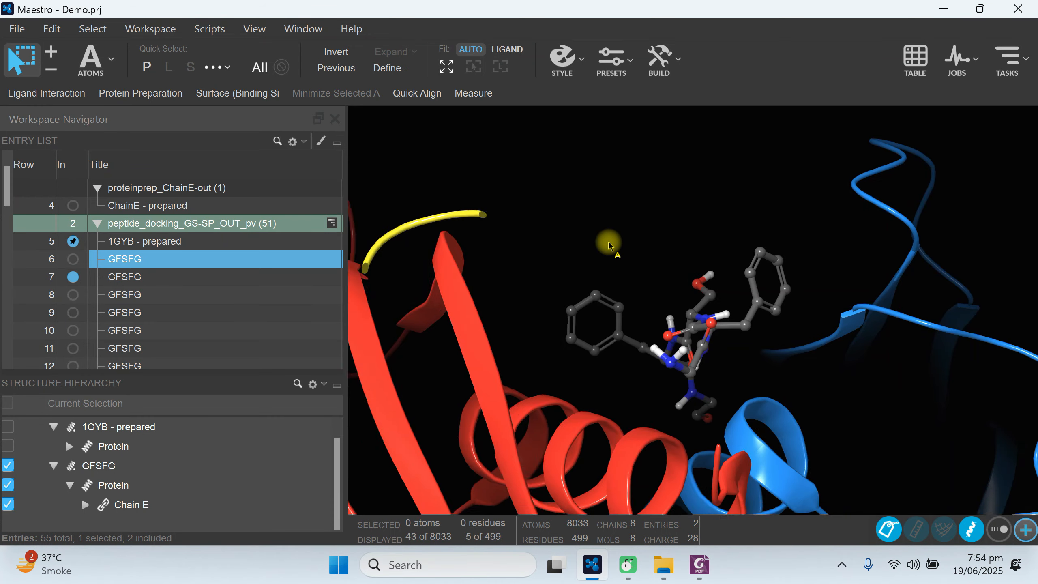
scroll(610, 243, up, 1)
scroll(609, 245, down, 6)
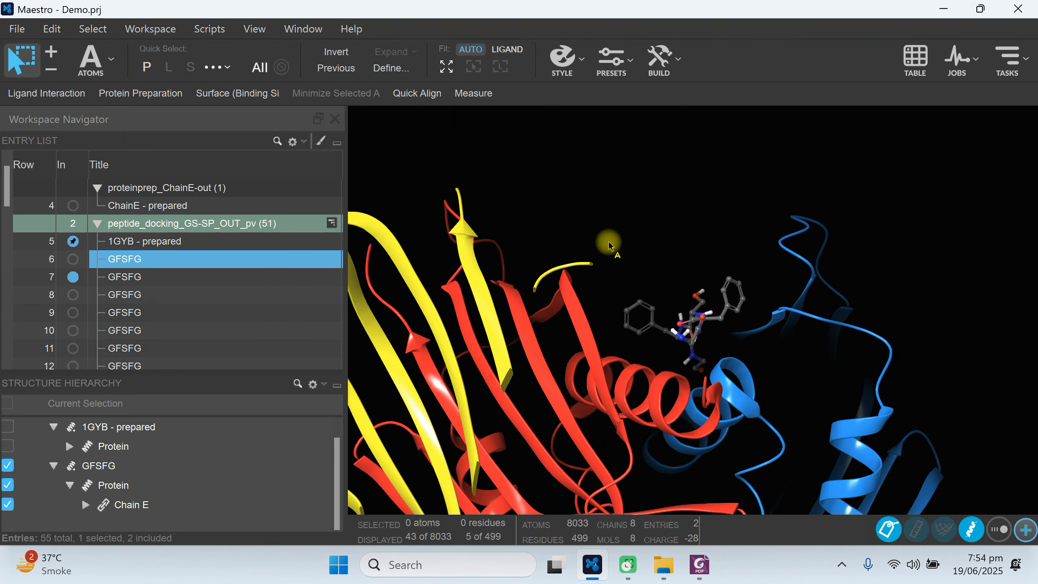
scroll(608, 245, up, 5)
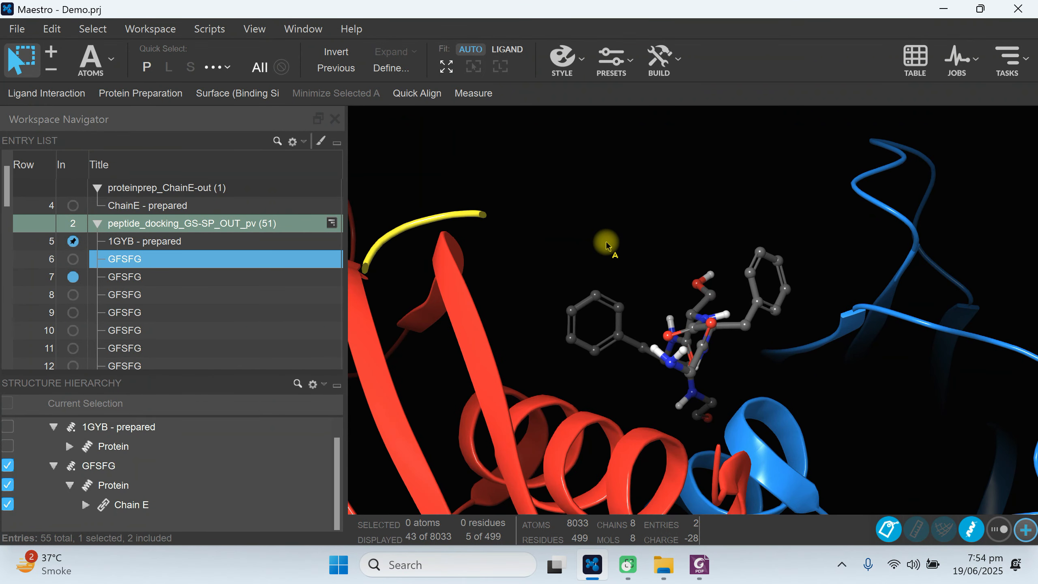
click(121, 504)
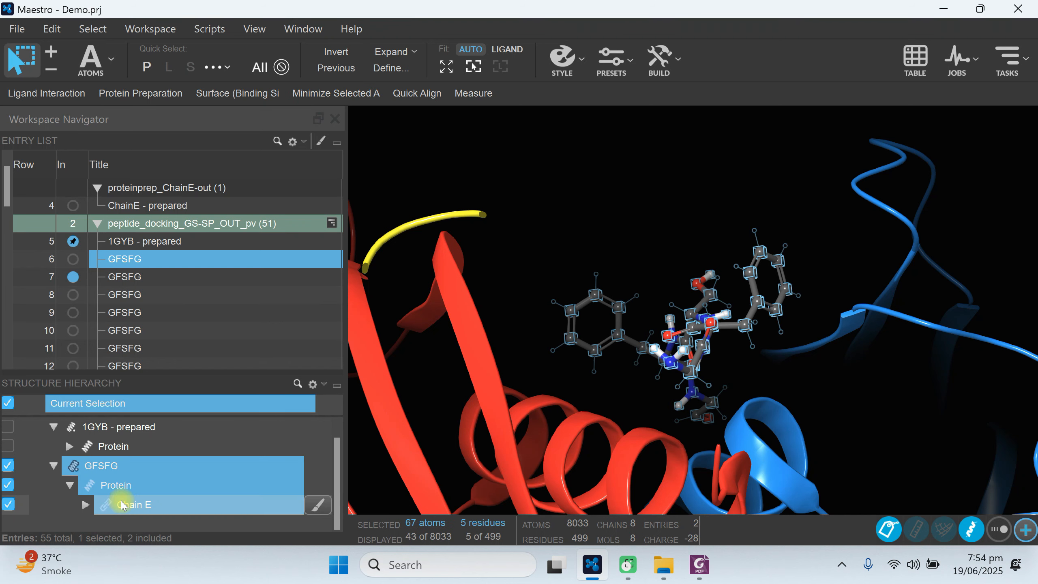
click(564, 64)
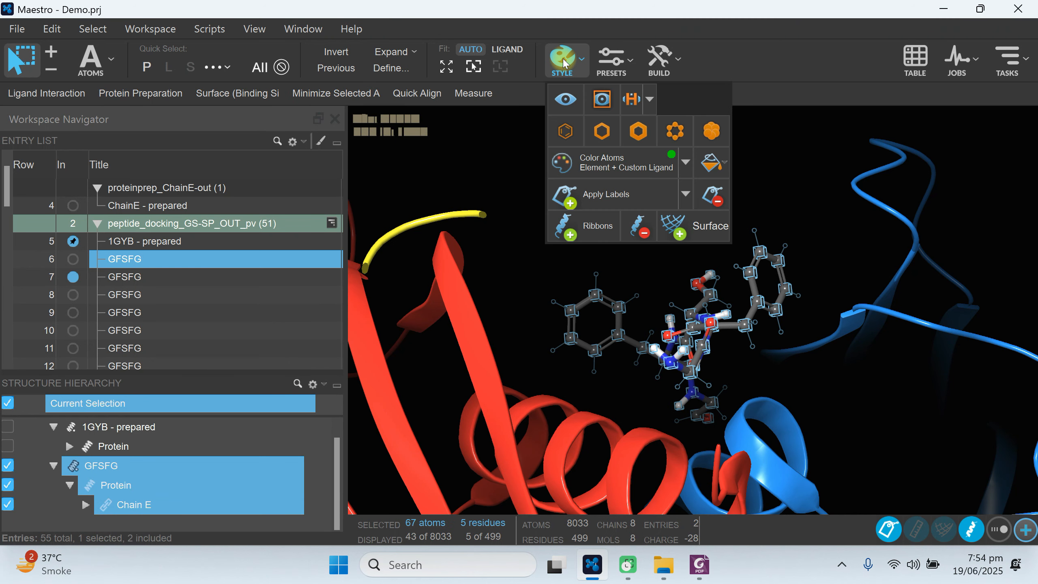
click(712, 132)
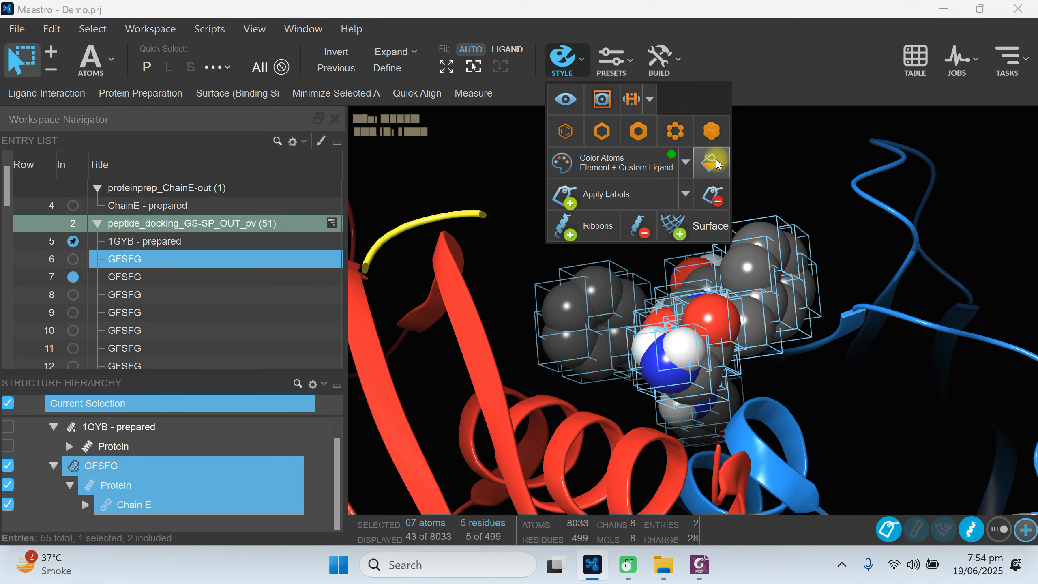
click(674, 131)
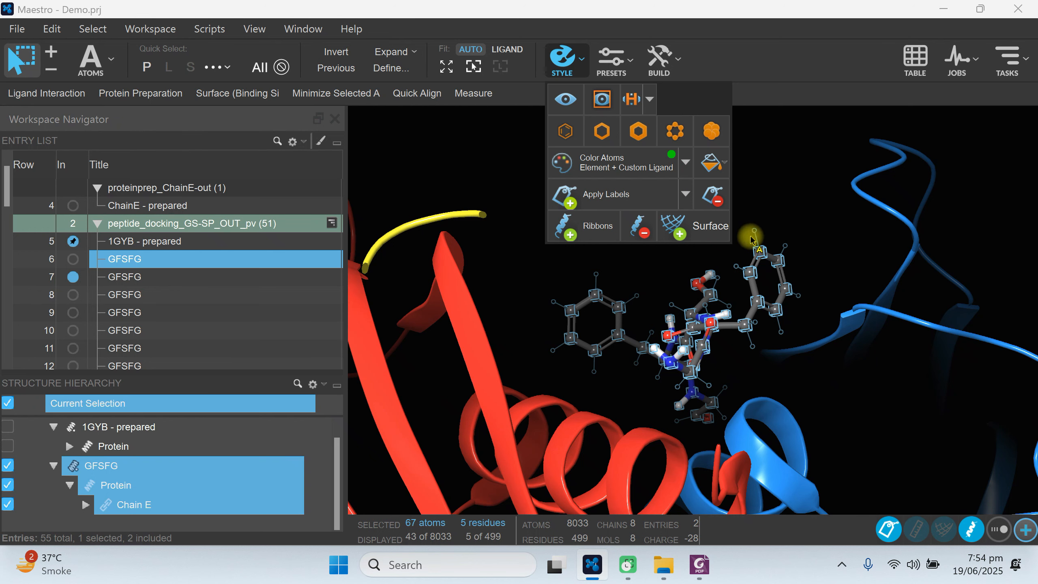
Color all atoms of GFSFG Chain E pink and view the peptide beside the receptor.
click(722, 164)
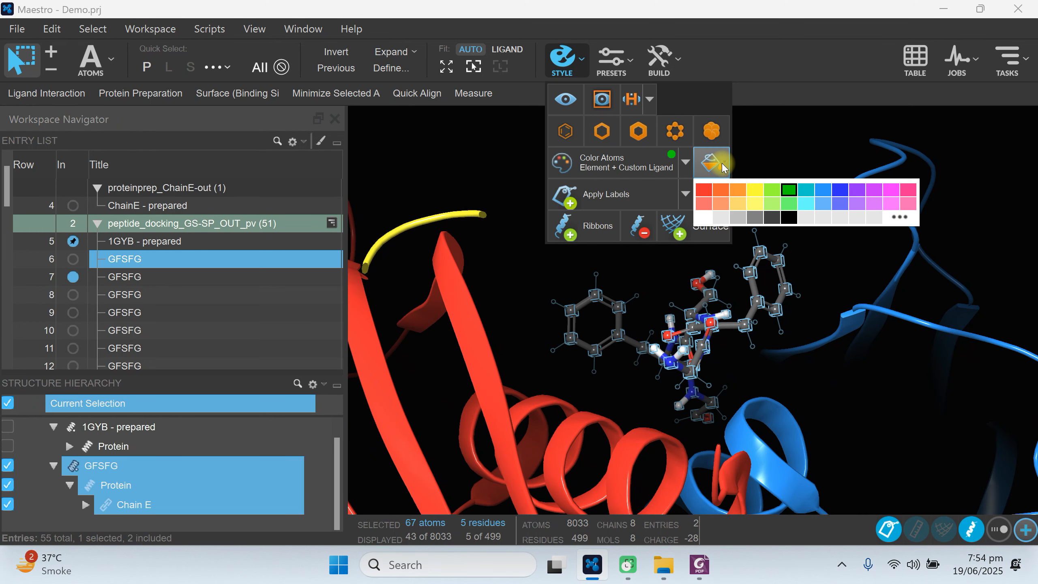
click(908, 191)
click(824, 390)
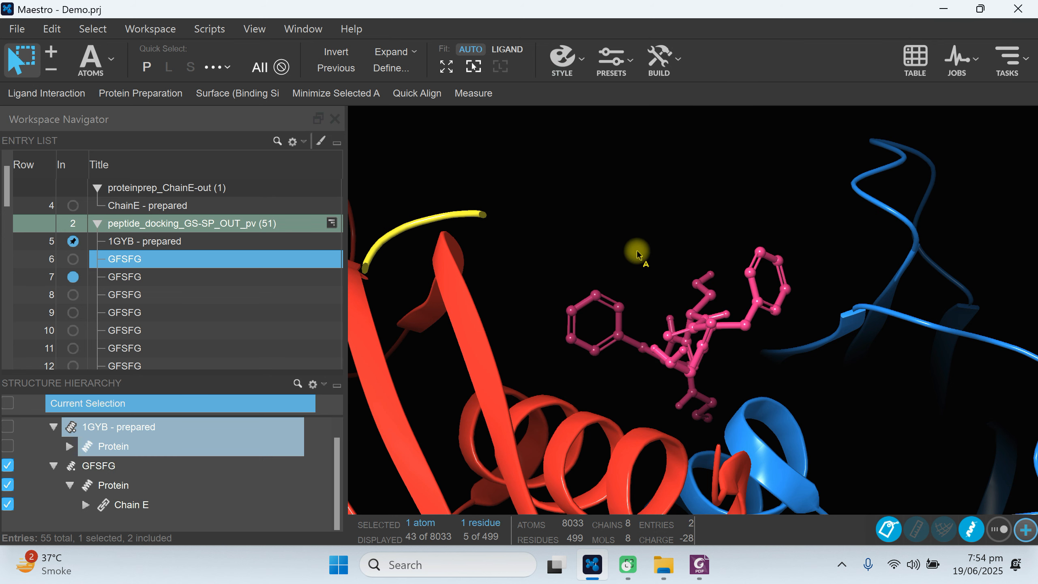
click(688, 222)
mouse_move(688, 221)
alt+mouse_down()
mouse_move(688, 270)
mouse_move(691, 236)
alt+mouse_up()
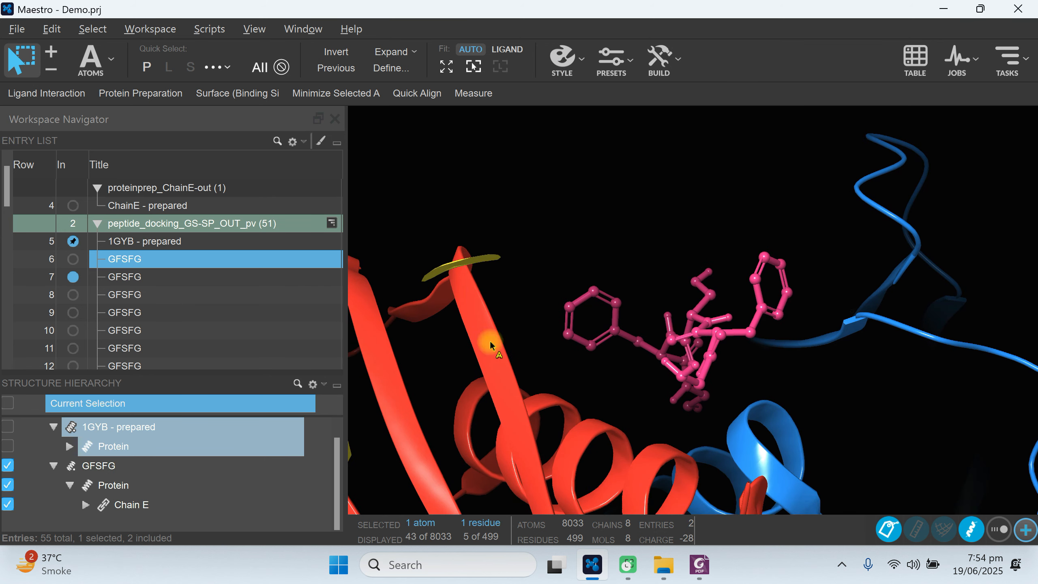
Select GFSFG Chain E again and color all its atoms yellow.
click(137, 503)
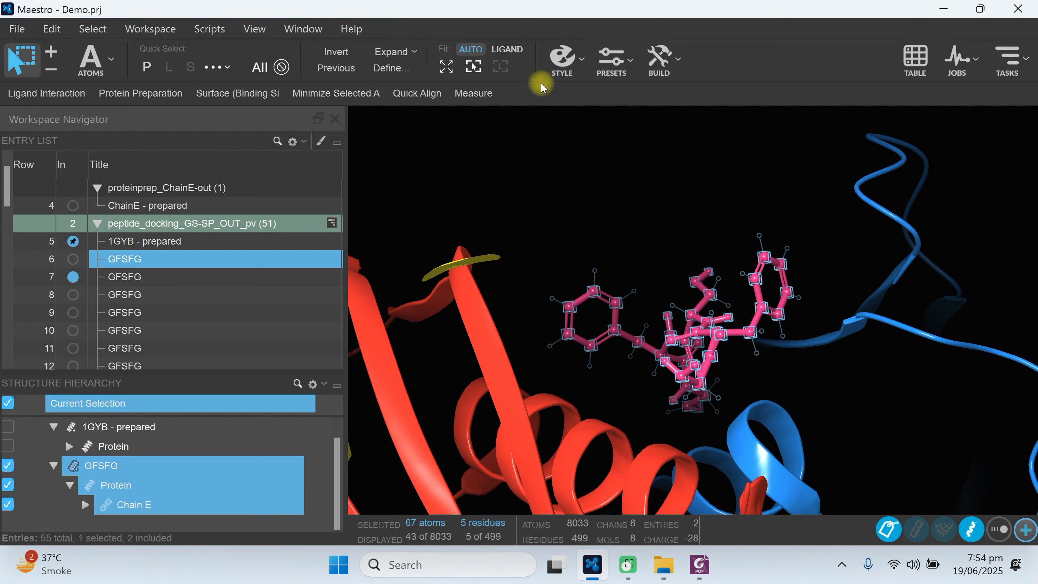
click(583, 62)
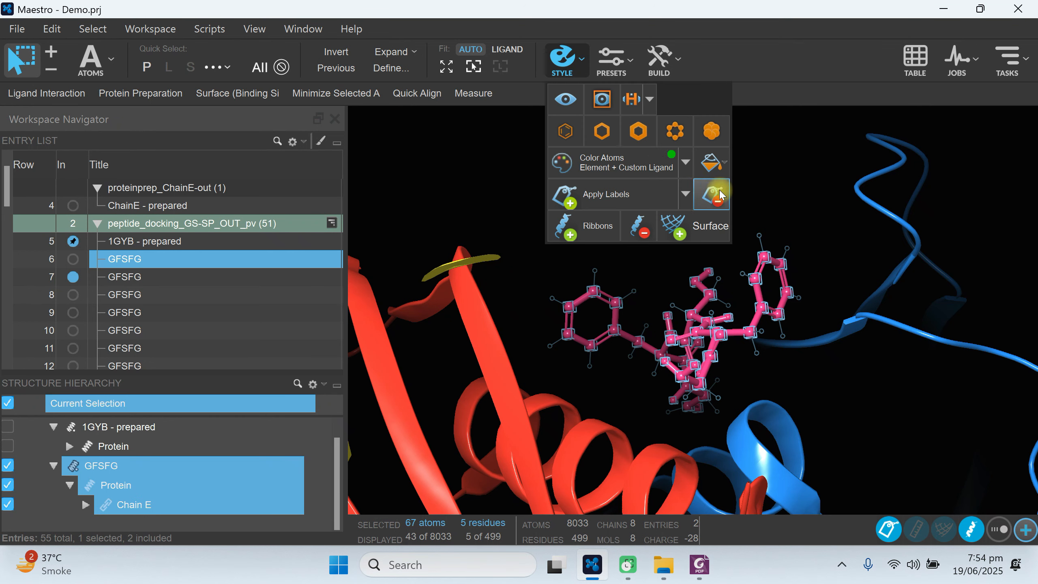
click(714, 161)
click(755, 197)
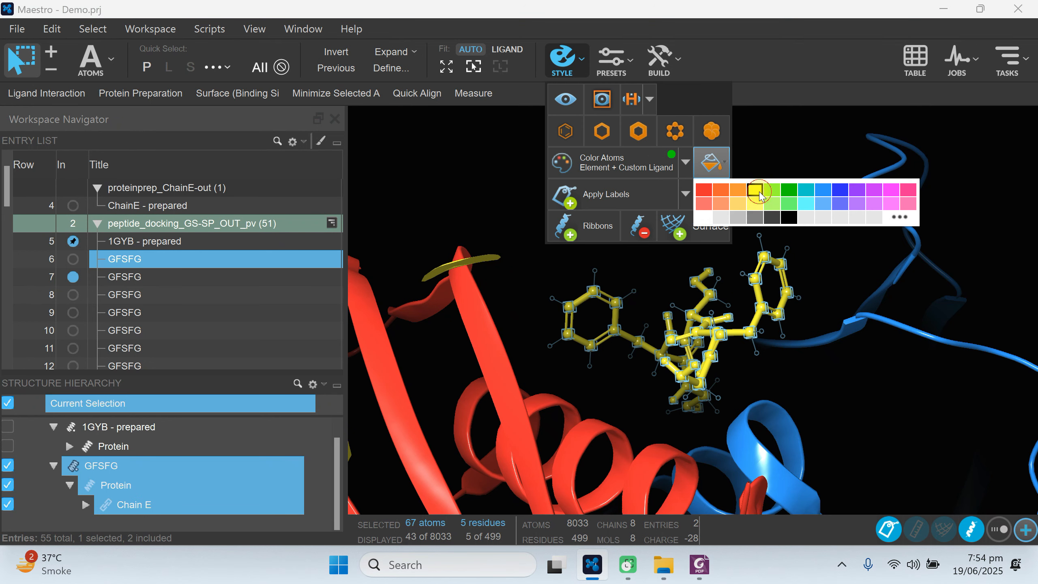
Clear the atom selection and inspect the yellow peptide against the receptor ribbons from farther away and close up.
click(518, 218)
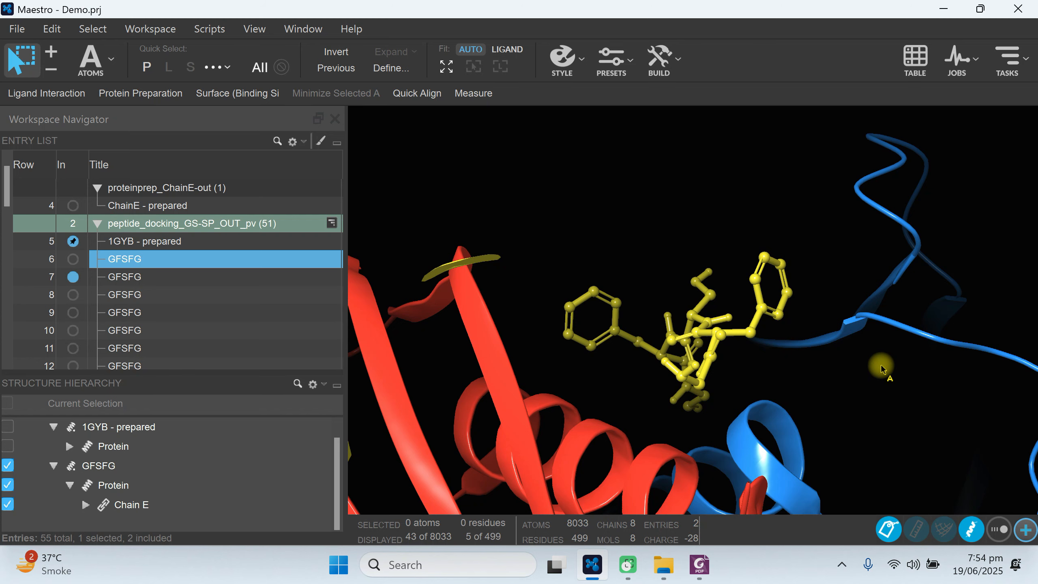
scroll(881, 365, down, 6)
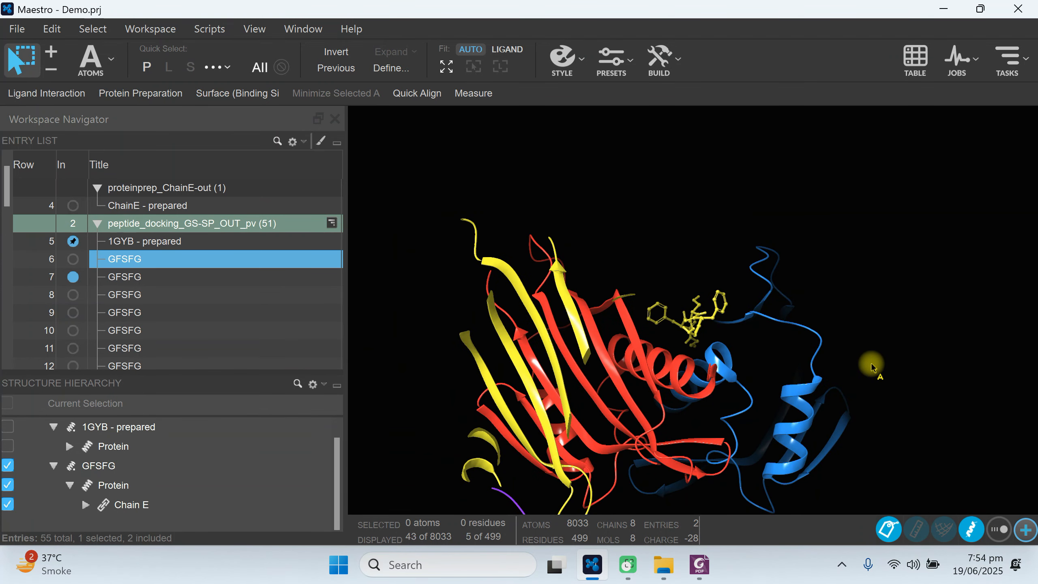
scroll(872, 366, up, 3)
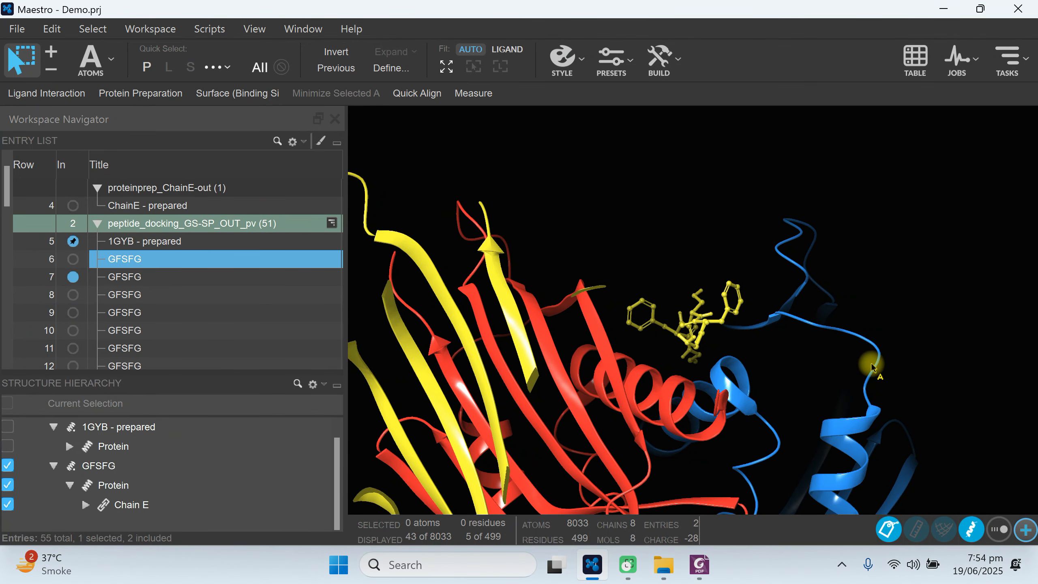
middle_drag(809, 280, 806, 317)
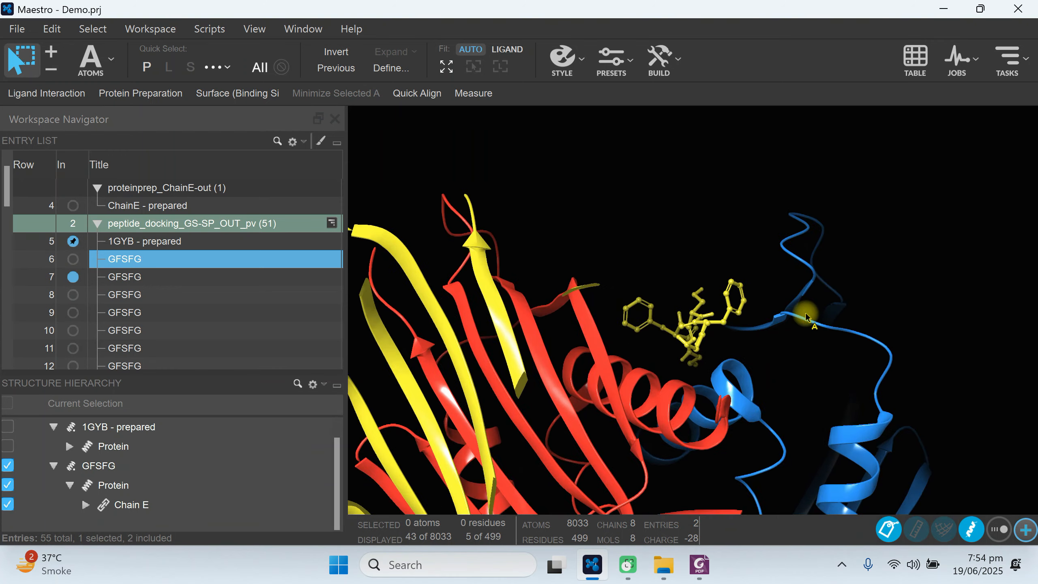
scroll(807, 317, up, 3)
Review the file formats available for exporting the selected structure, then cancel the structure export.
key(alt)
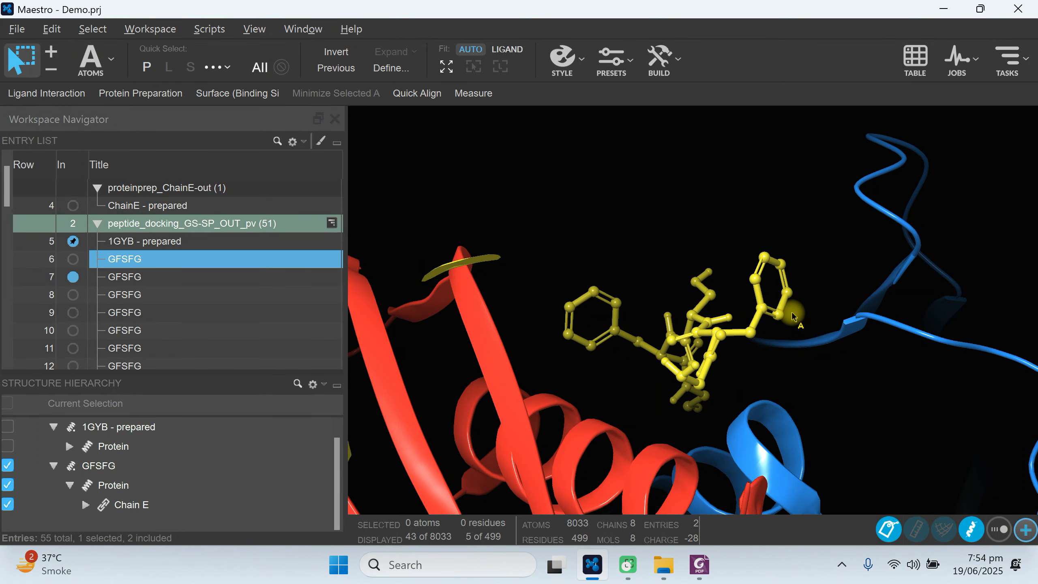
click(18, 35)
mouse_move(77, 216)
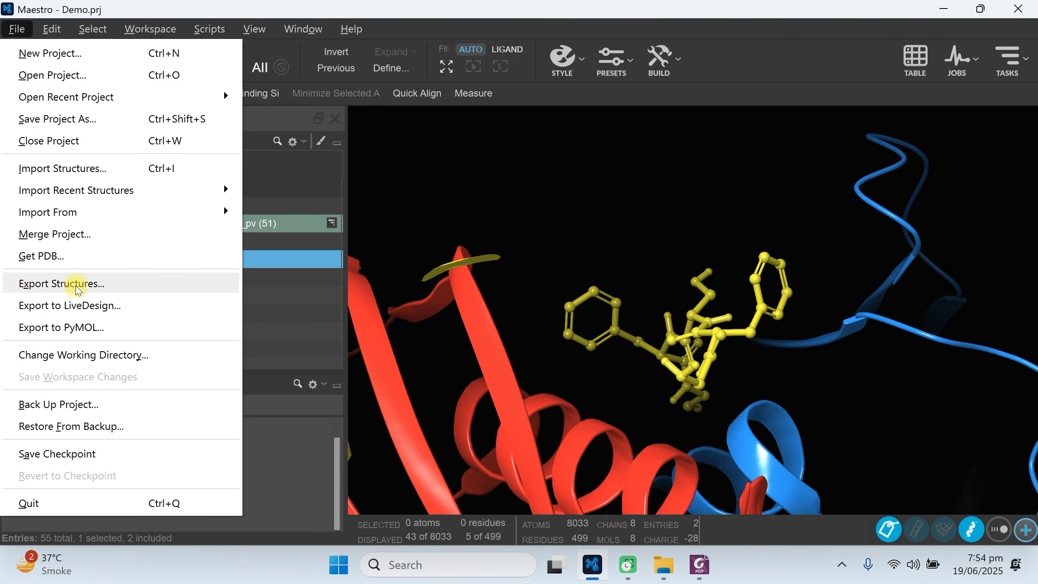
click(78, 290)
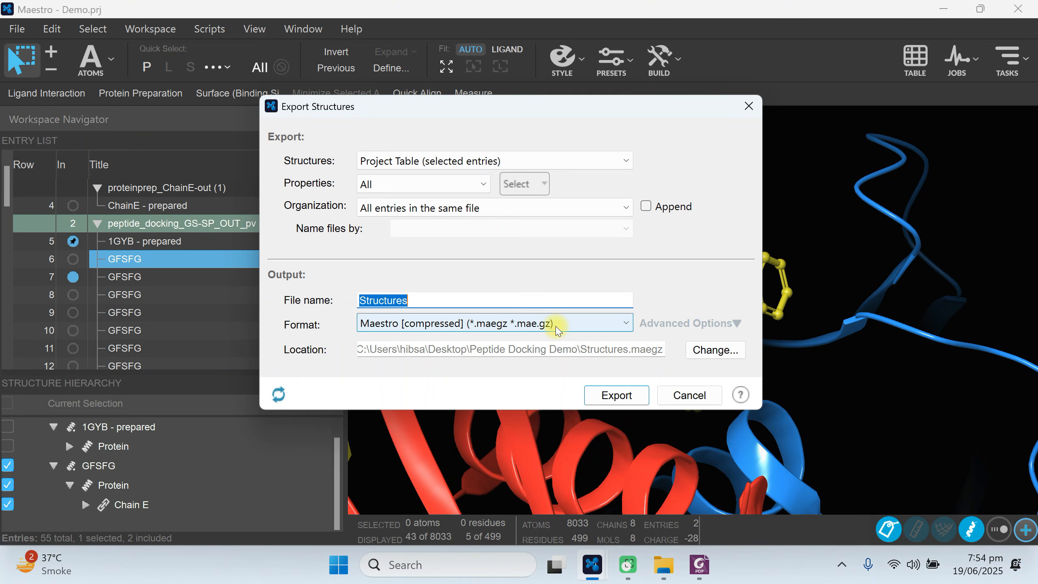
click(558, 330)
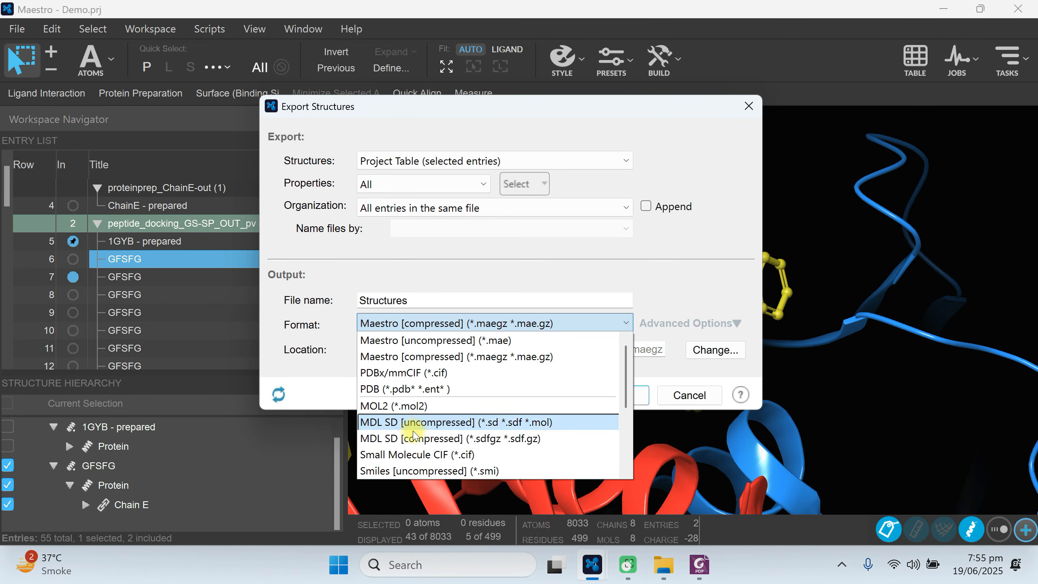
click(643, 424)
click(690, 395)
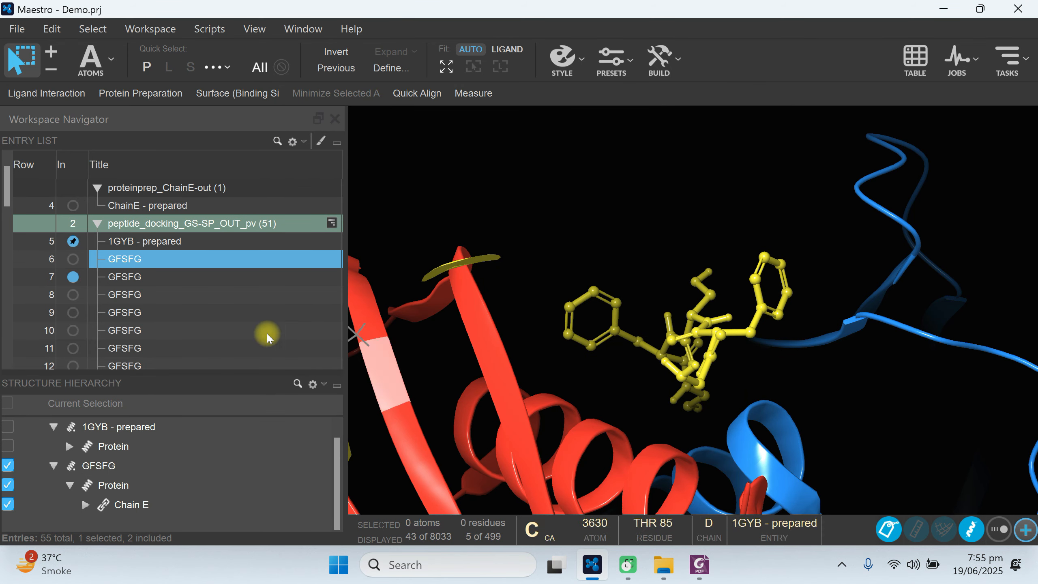
click(131, 241)
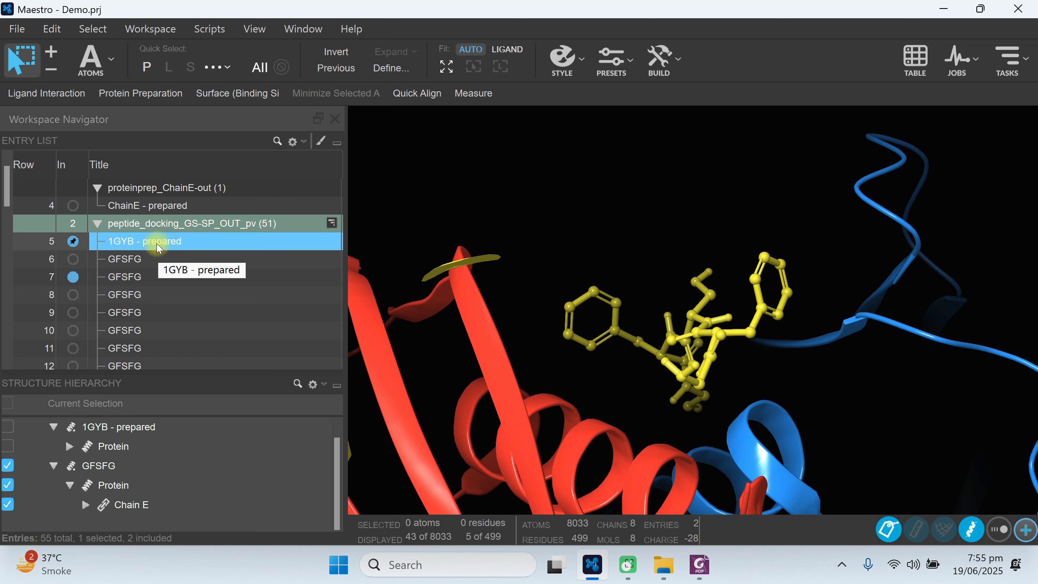
ctrl+click(122, 276)
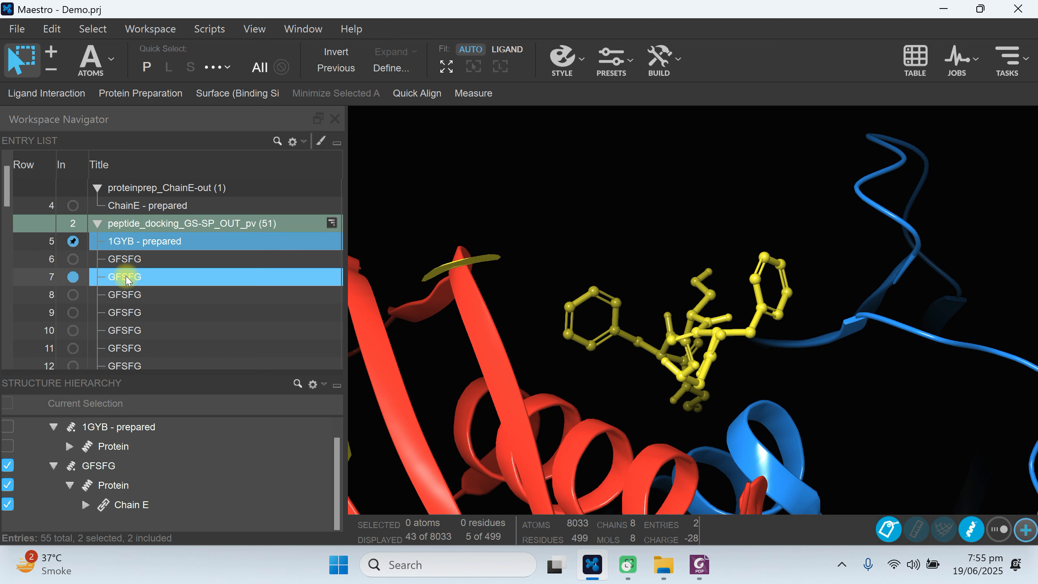
right_click(200, 243)
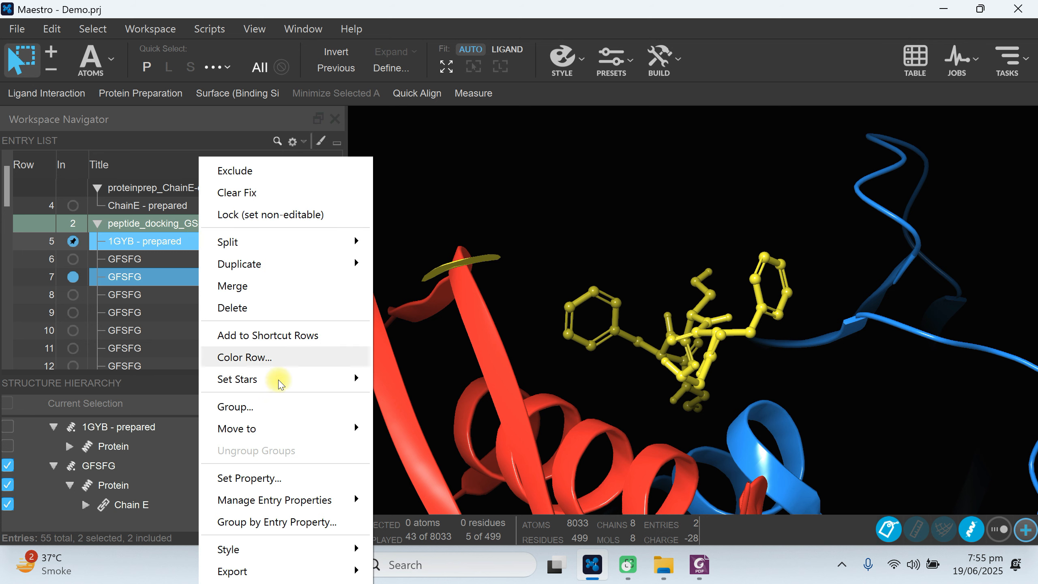
click(473, 206)
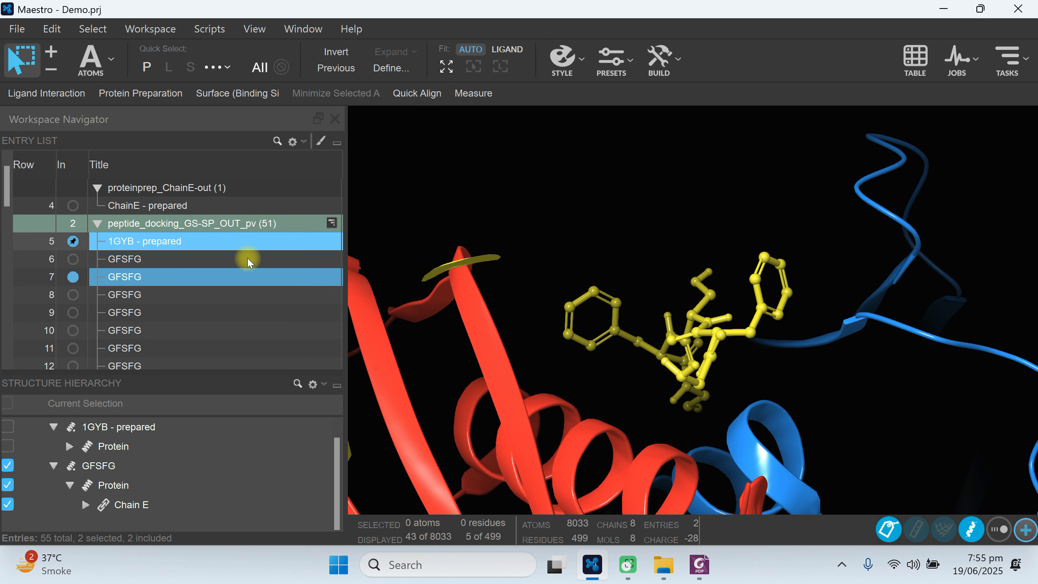
click(403, 212)
Merge the 1GYB - prepared entry and the row 7 GFSFG pose into a single entry.
click(126, 244)
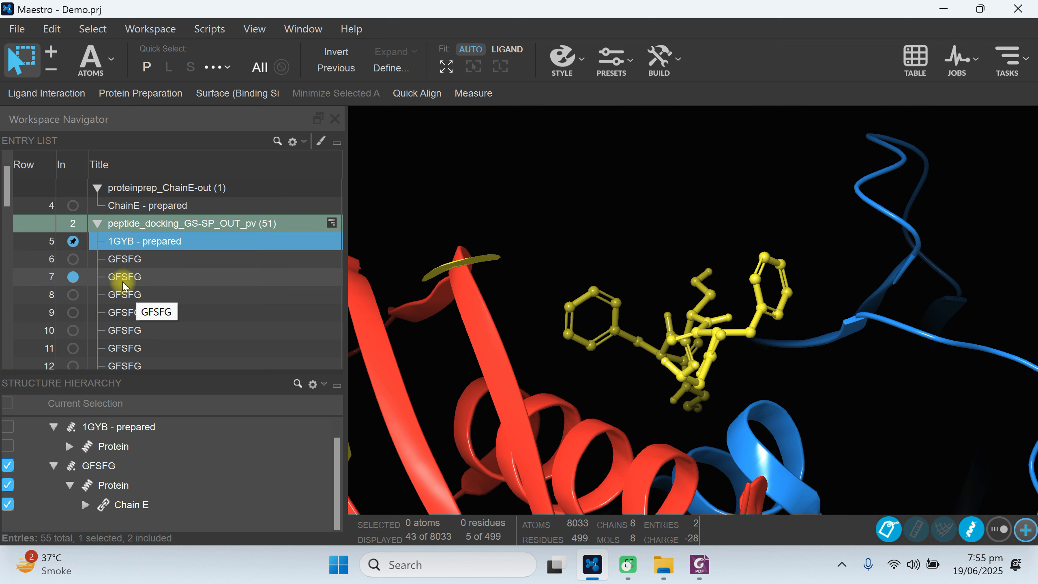
ctrl+click(122, 278)
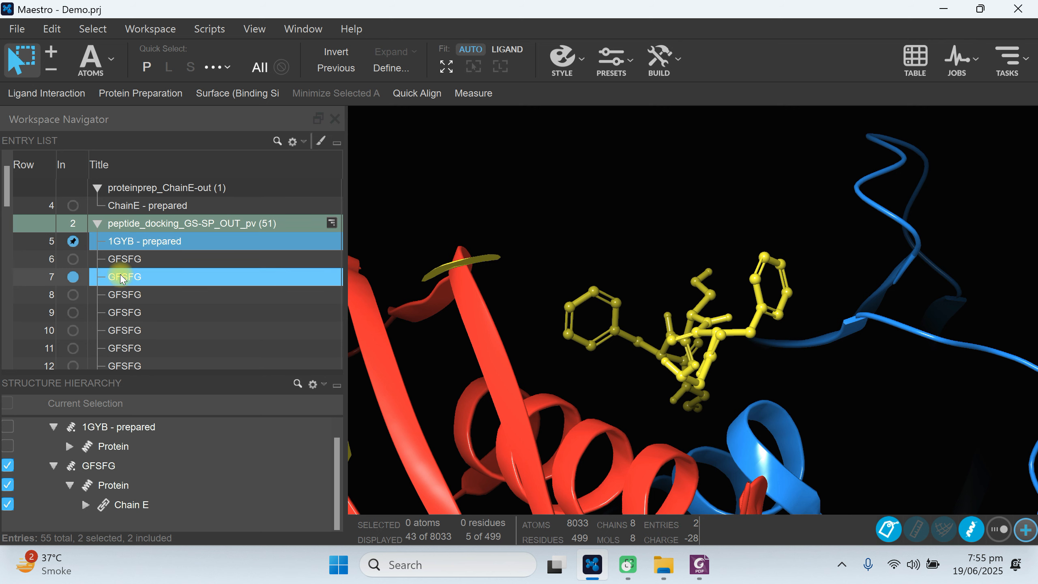
right_click(208, 239)
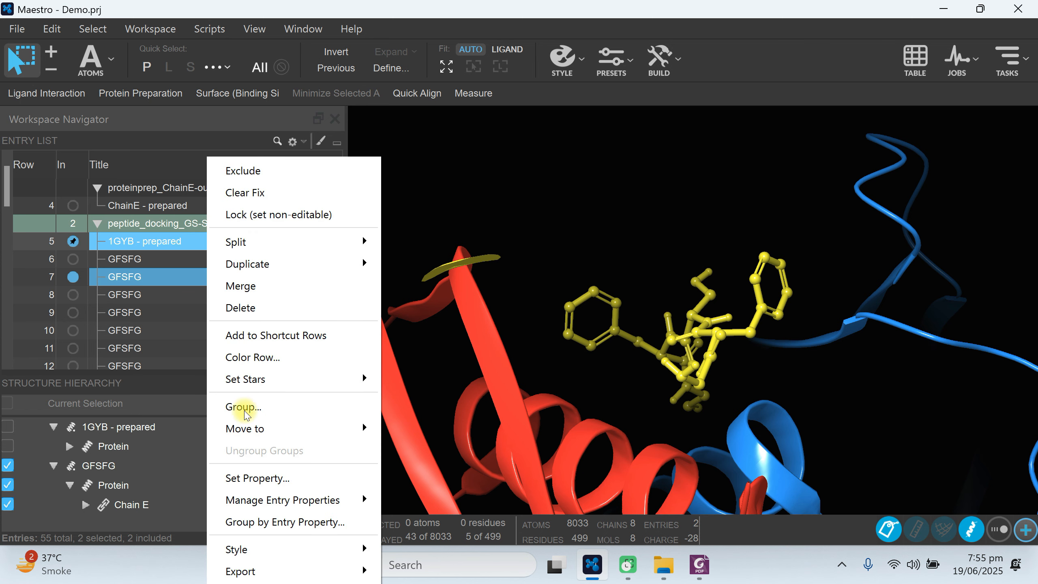
mouse_move(263, 578)
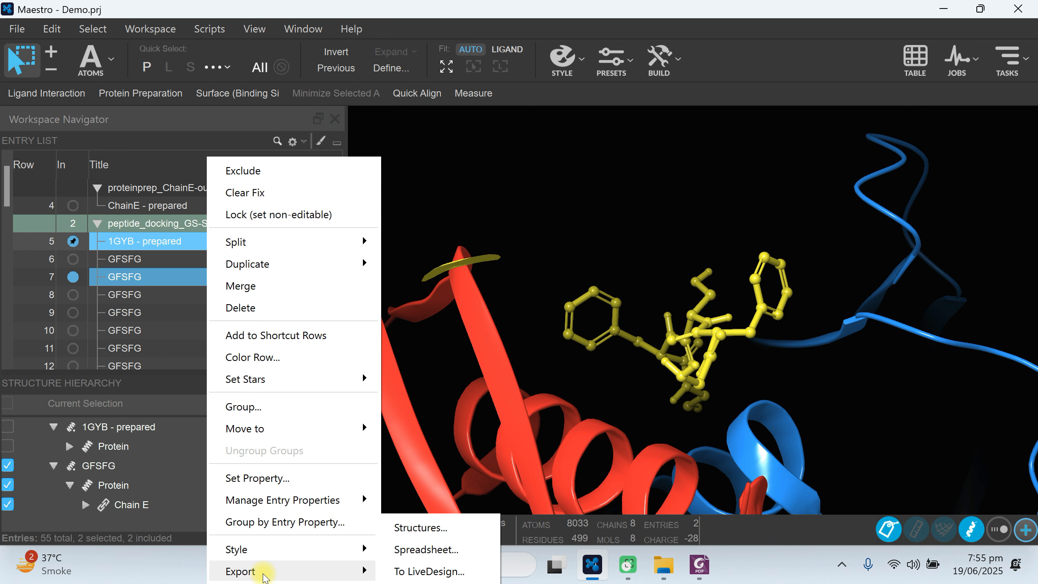
click(483, 135)
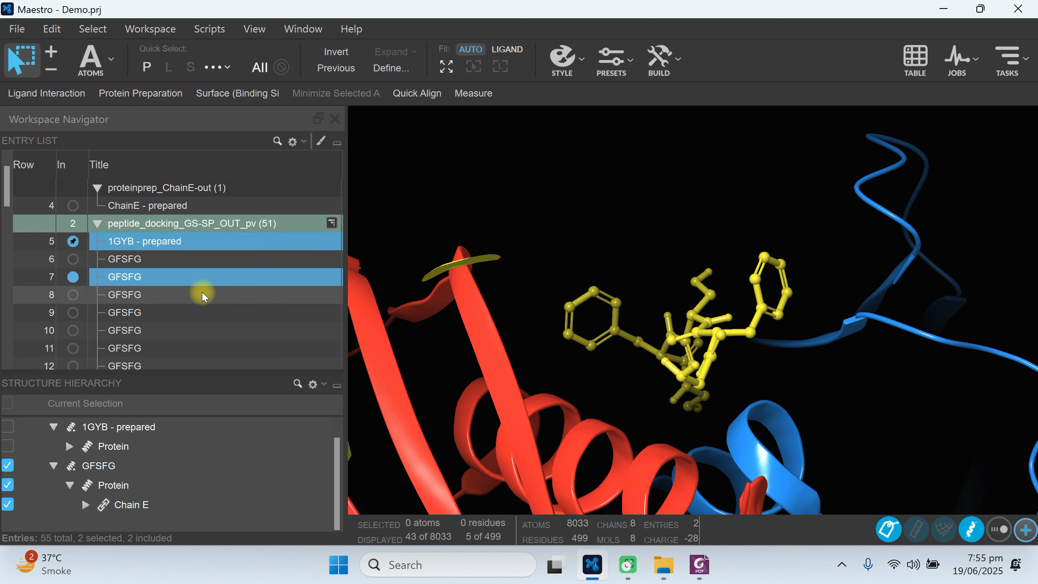
right_click(243, 242)
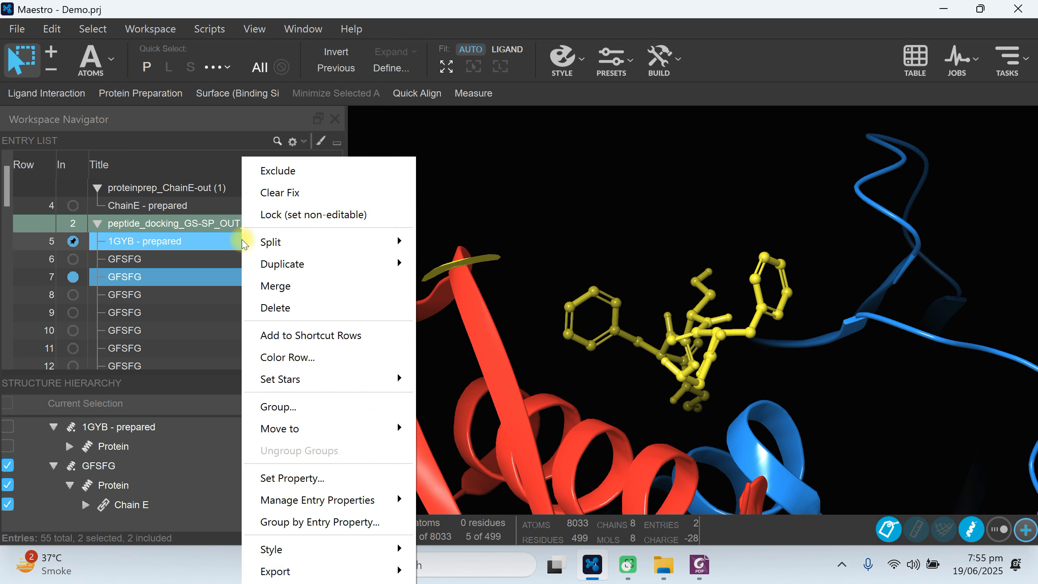
click(276, 286)
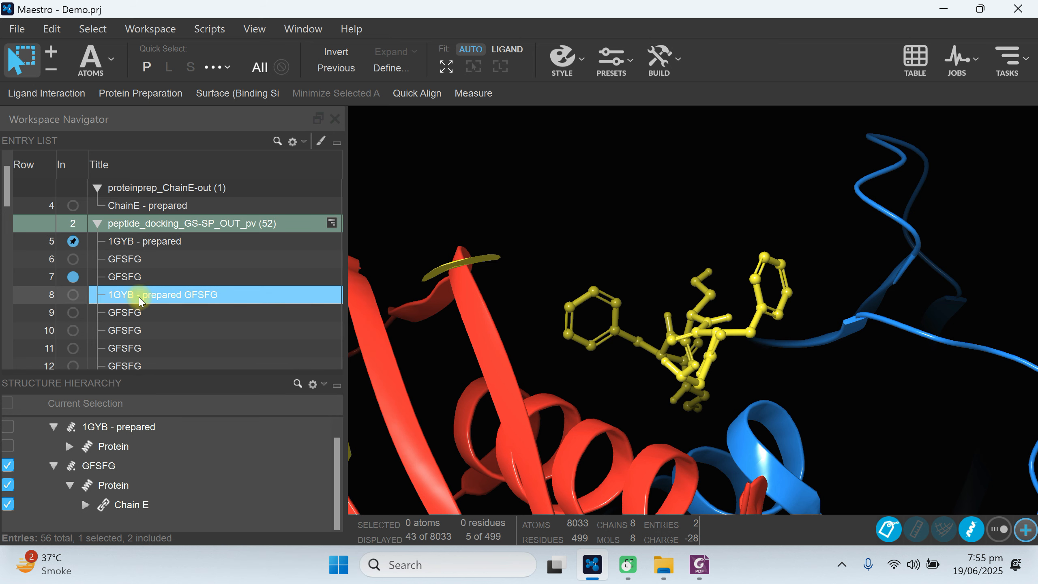
Exclude the separate 1GYB - prepared entry and include only the merged 1GYB - prepared GFSFG complex in the workspace.
click(73, 241)
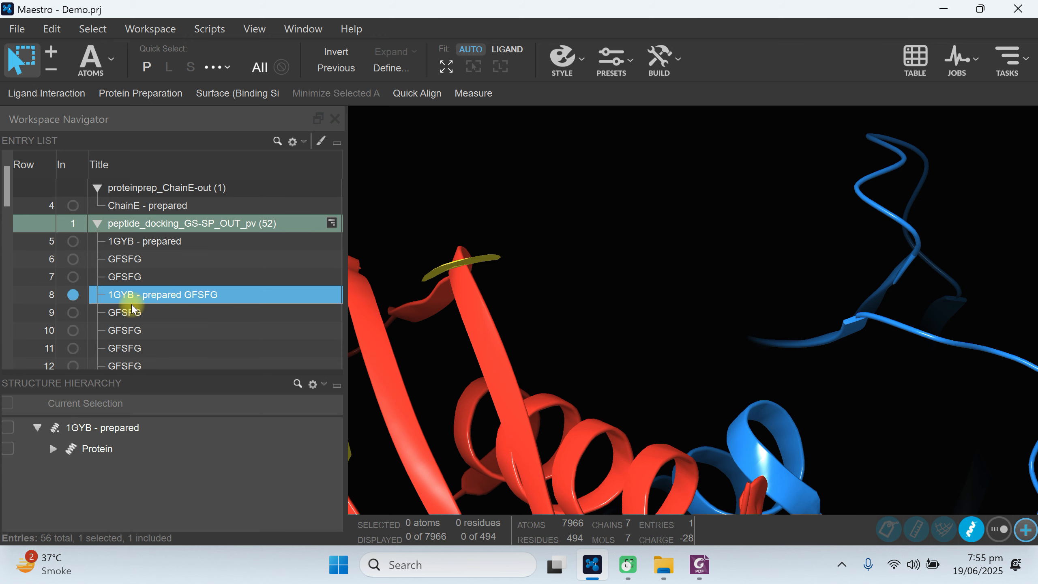
click(73, 295)
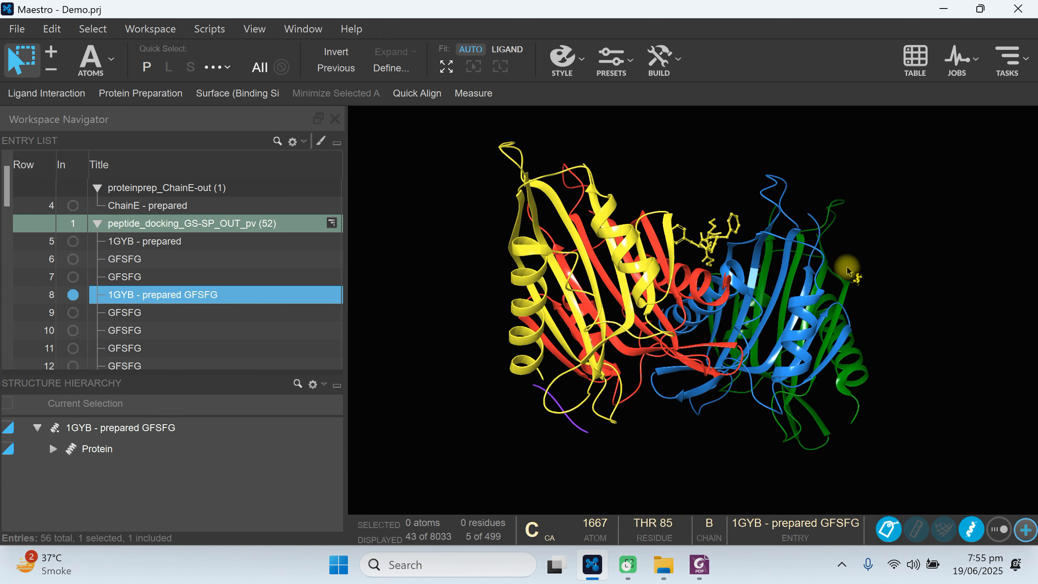
scroll(713, 320, up, 2)
scroll(713, 319, up, 2)
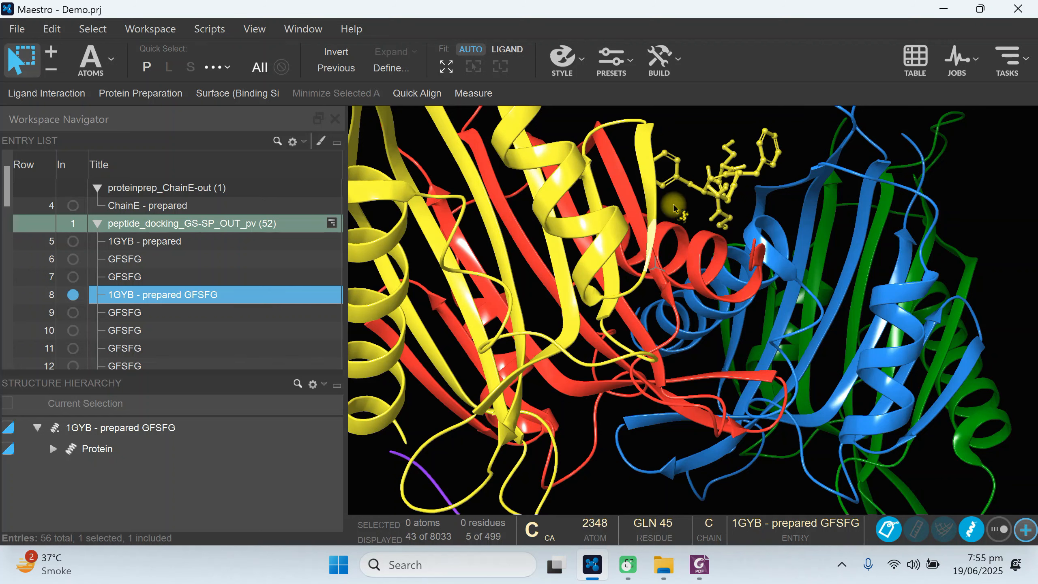
right_click(204, 295)
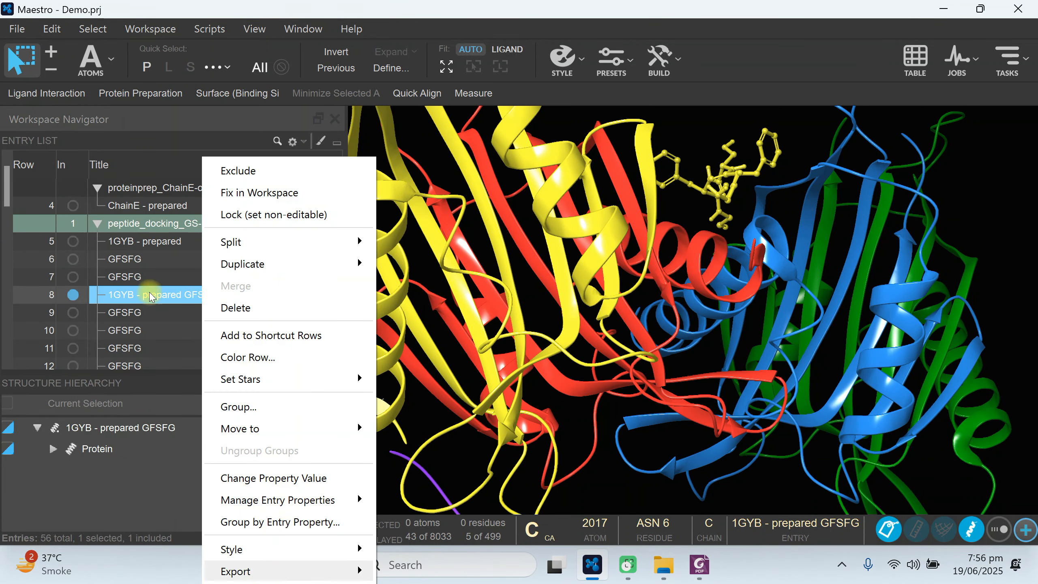
mouse_move(311, 572)
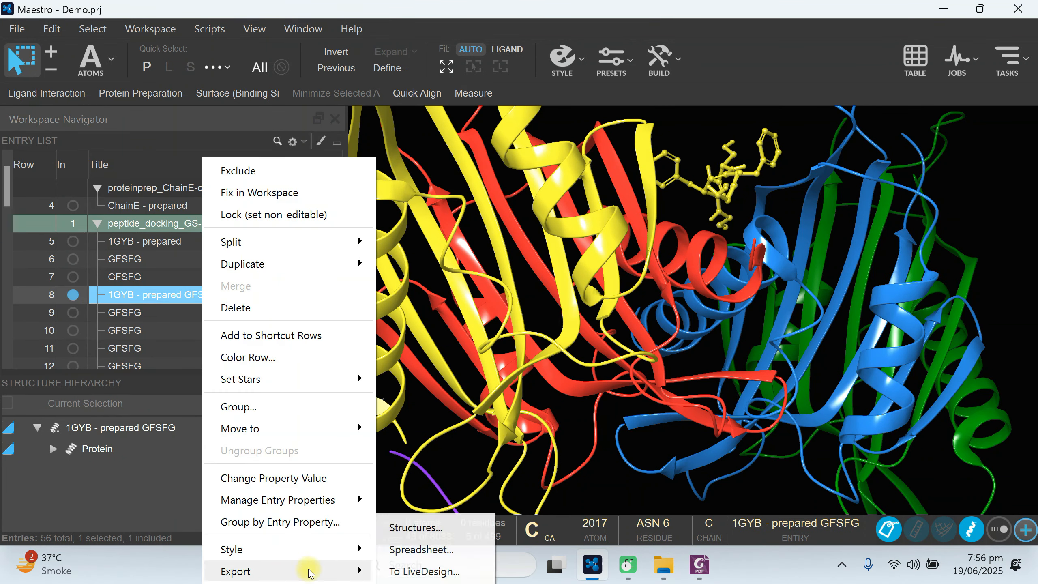
click(418, 528)
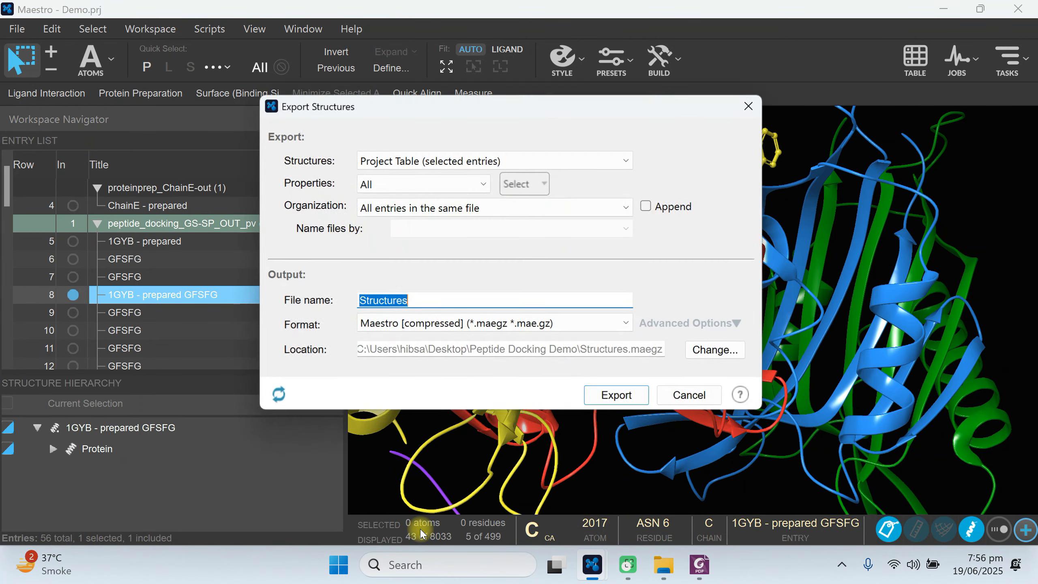
click(548, 323)
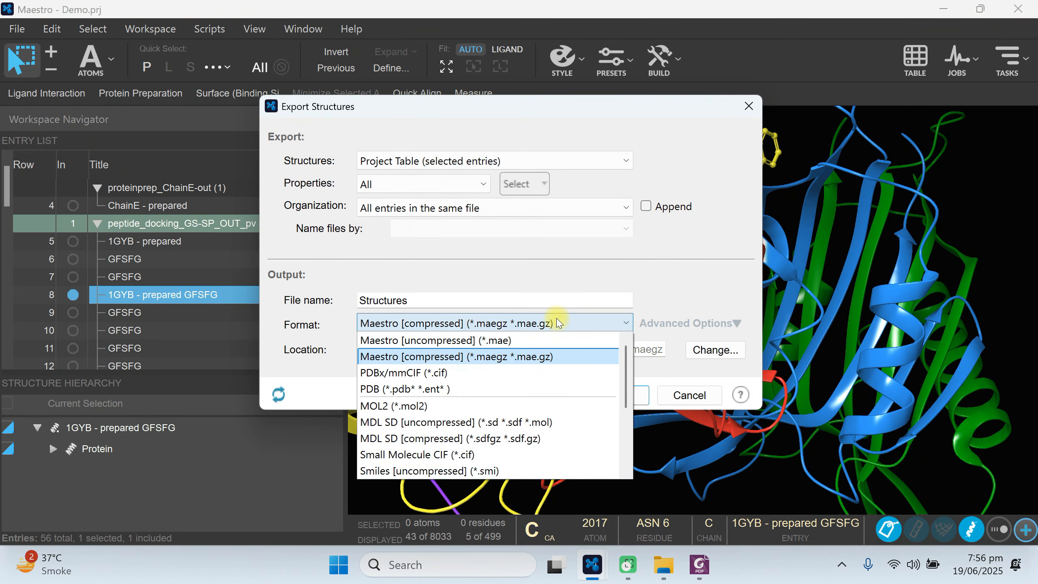
click(398, 373)
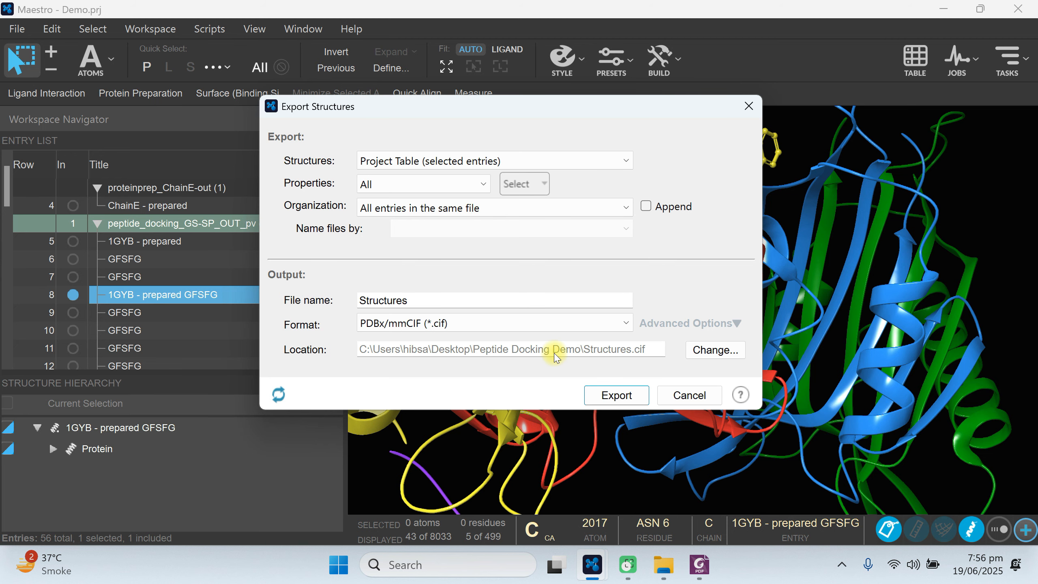
click(689, 395)
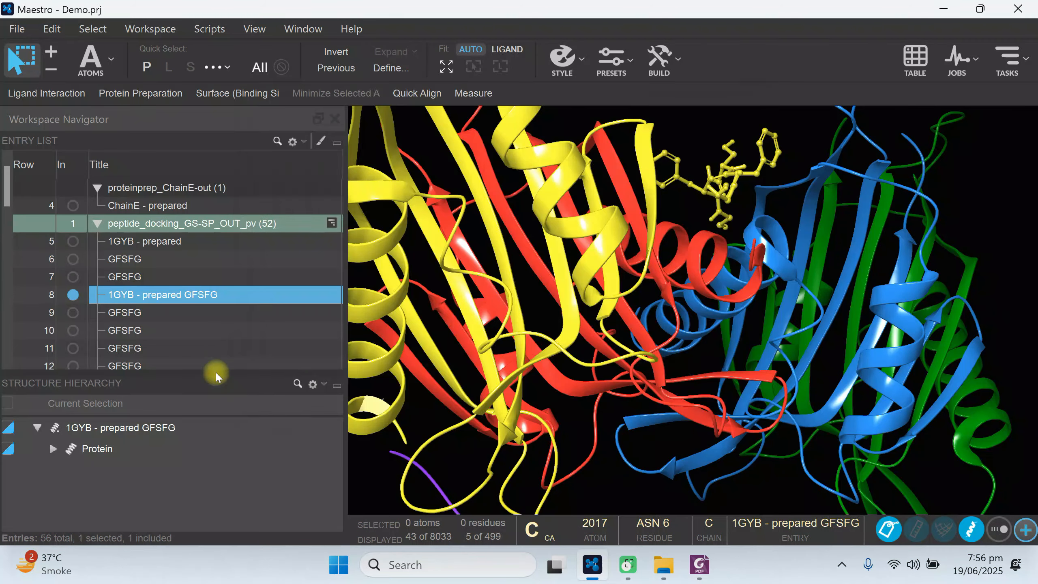
Export all entries as an Excel spreadsheet (*.xlsx) named DEMOPEP in the Peptide Docking Demo folder, with full precision and 2D images.
right_click(239, 301)
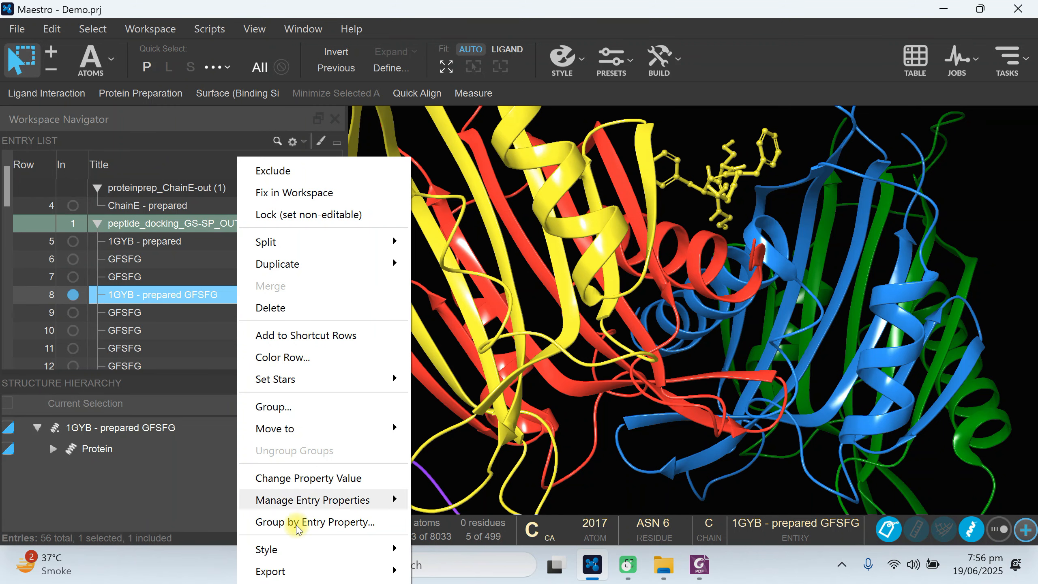
mouse_move(312, 571)
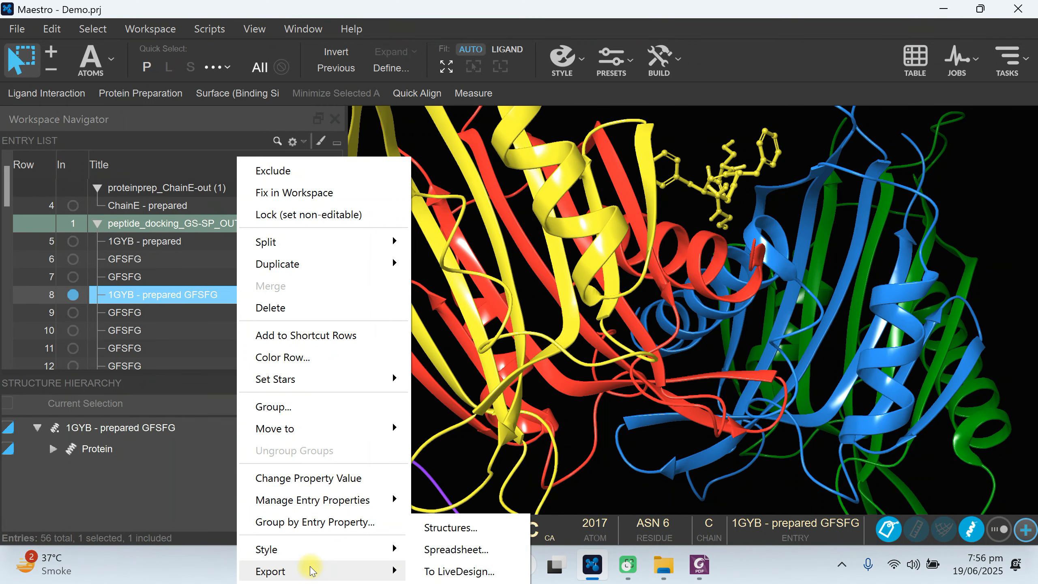
click(450, 550)
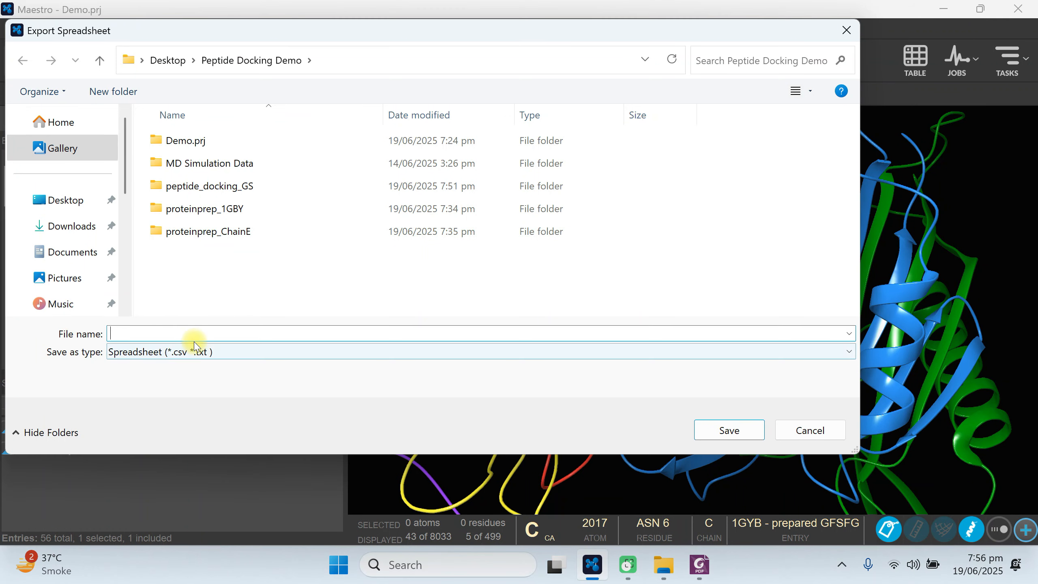
click(203, 351)
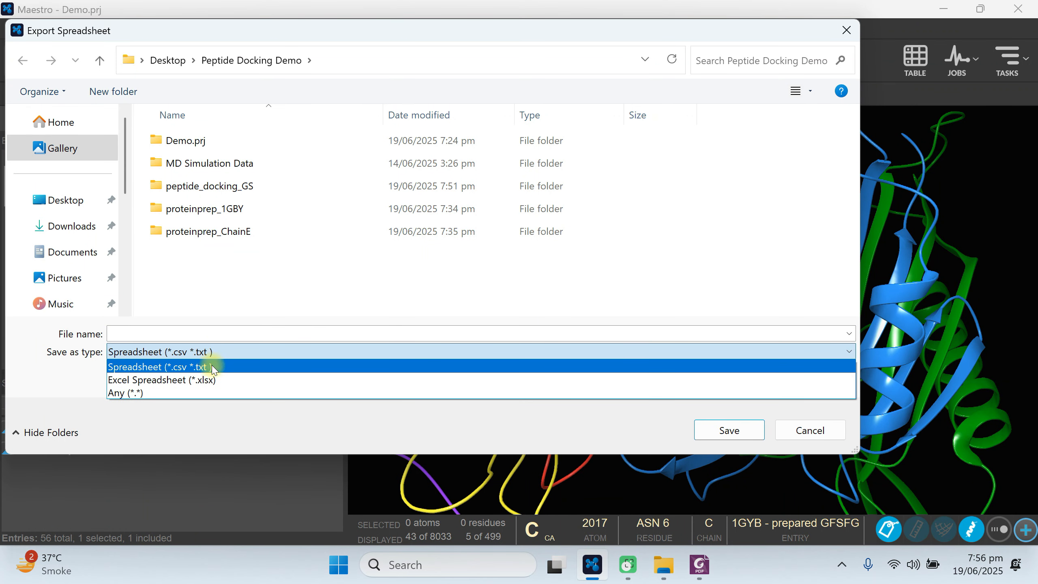
click(215, 381)
click(149, 332)
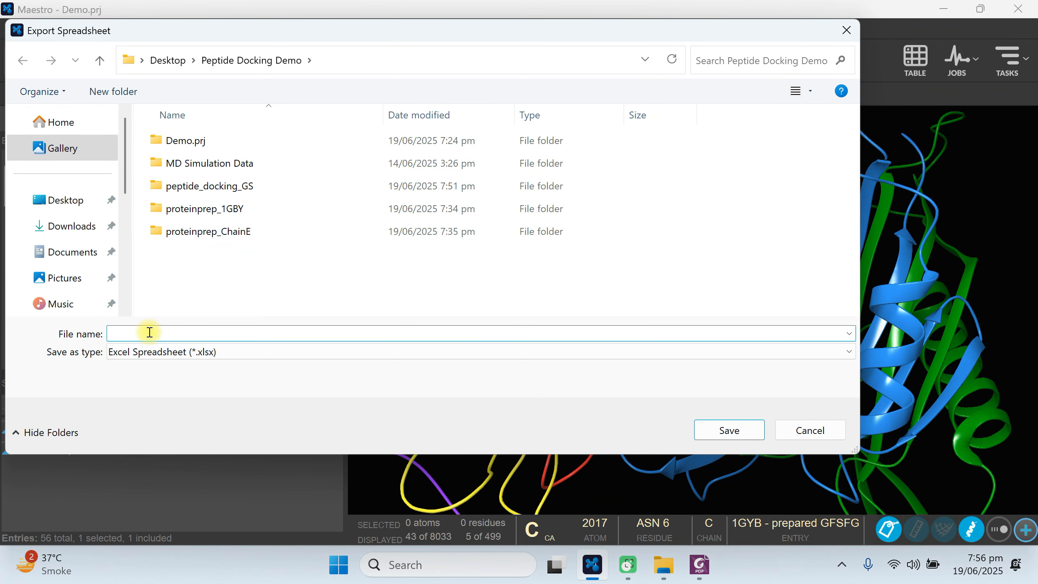
text(DE)
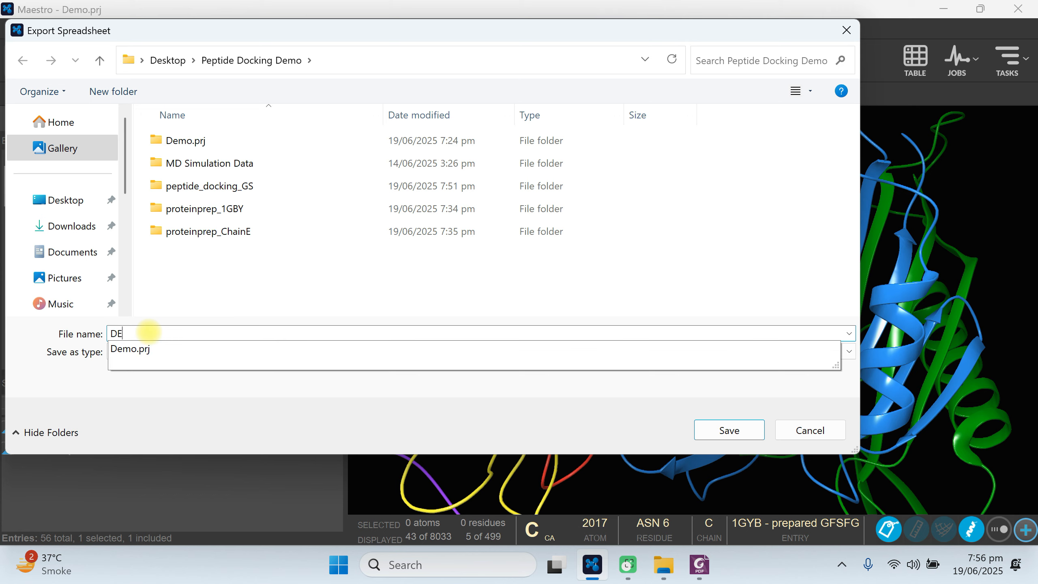
text(MOPEP)
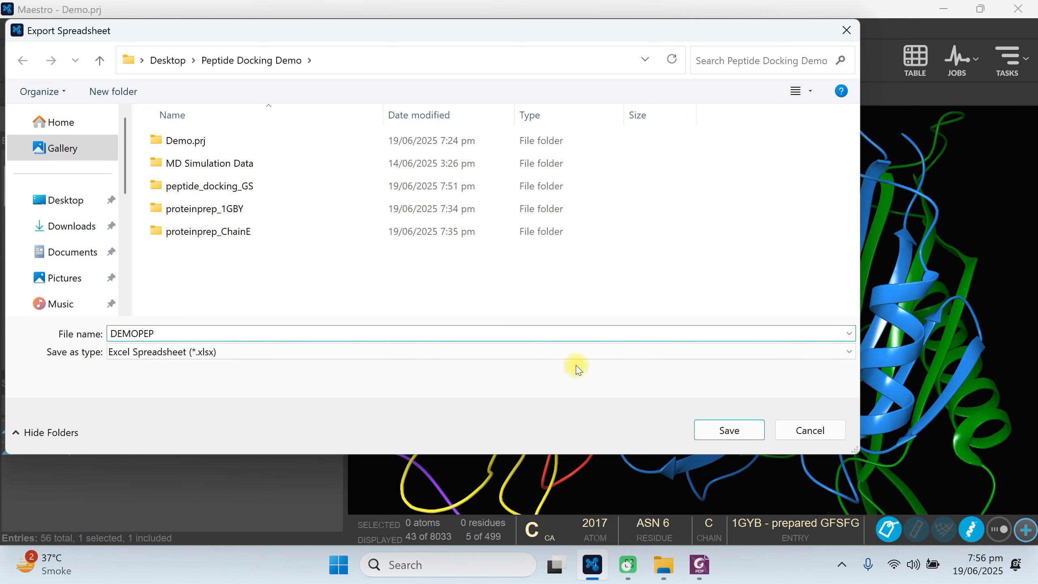
click(726, 430)
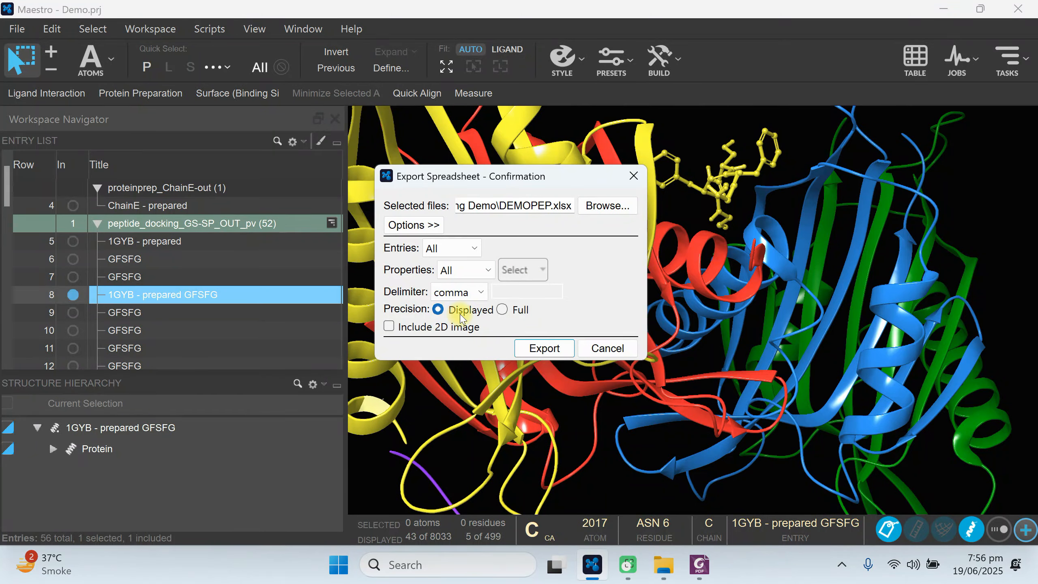
click(502, 310)
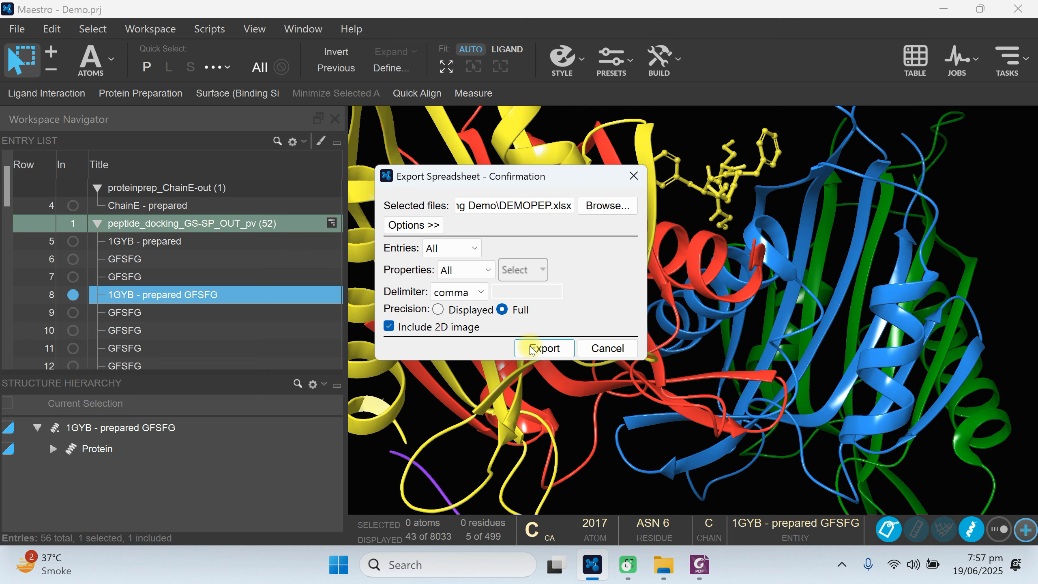
click(548, 348)
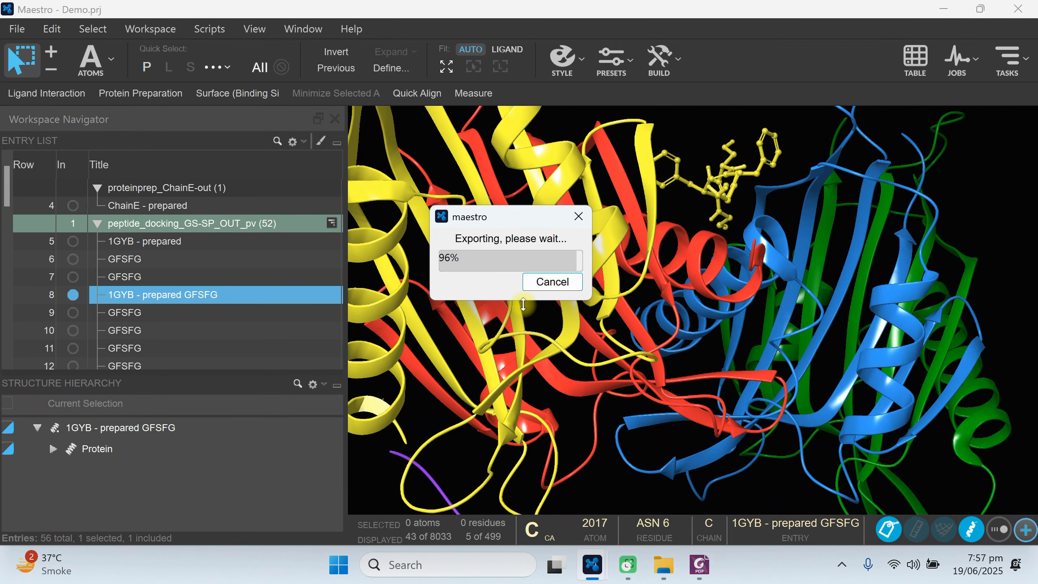
Minimize the open windows and open DEMOPEP.xlsx from the desktop's Peptide Docking Demo folder in Excel.
click(947, 12)
click(963, 8)
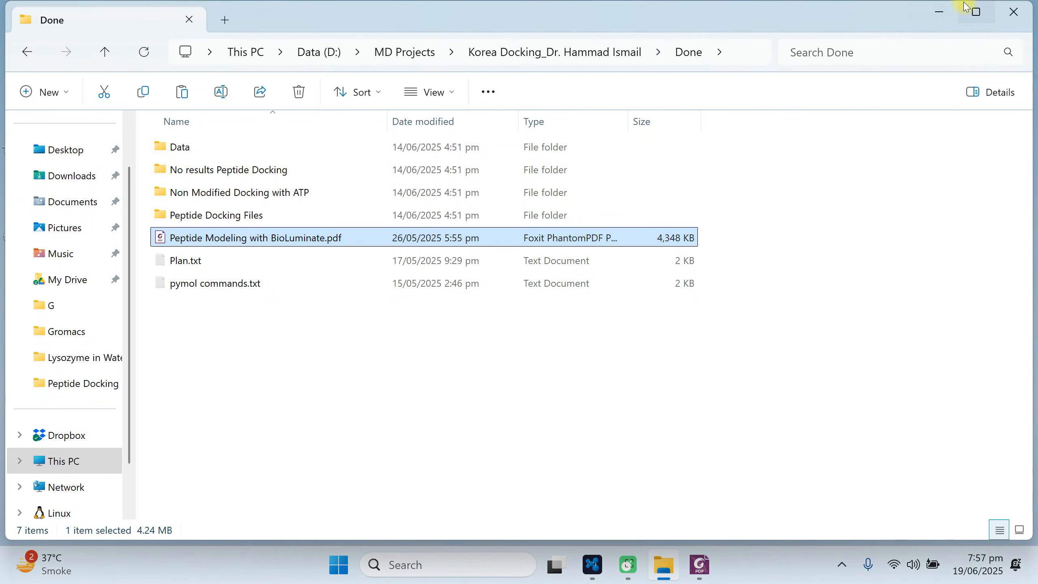
click(936, 9)
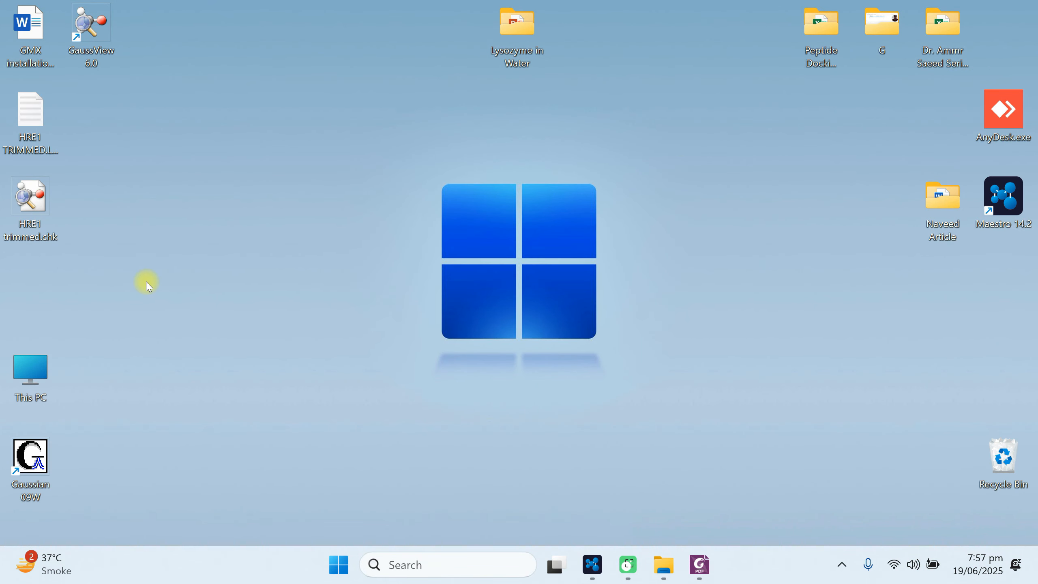
double_click(821, 33)
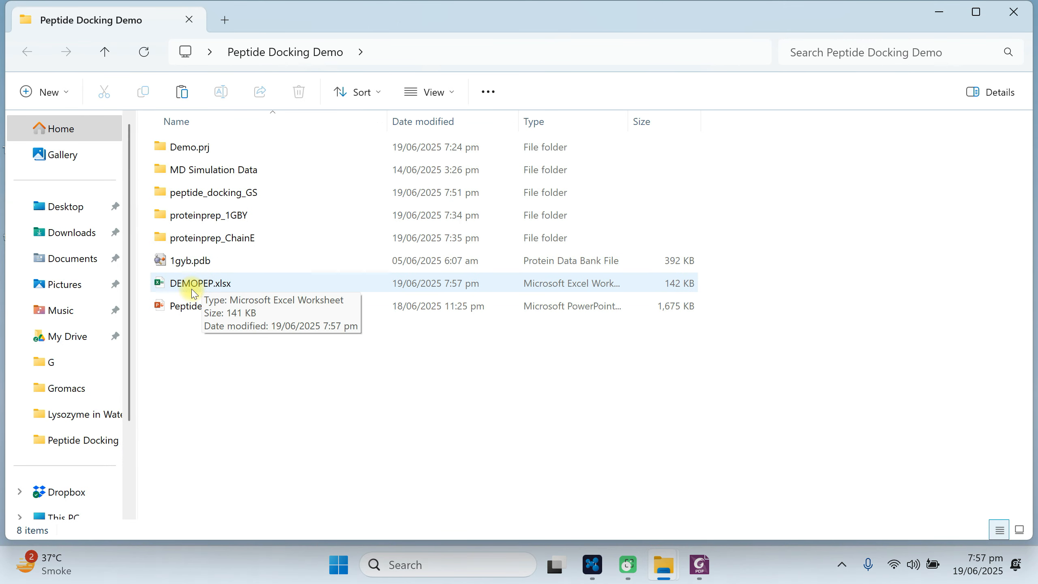
click(194, 290)
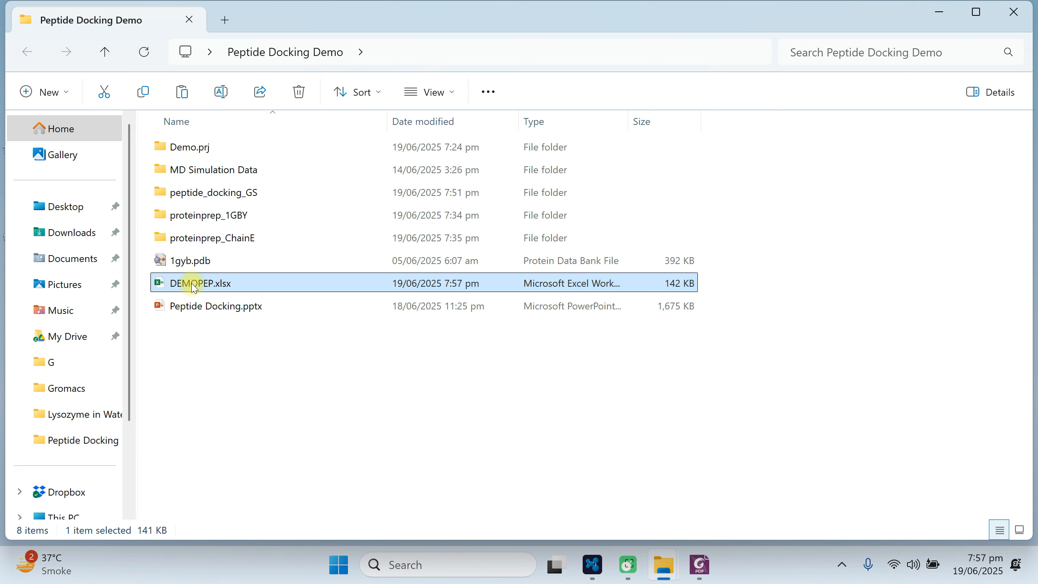
double_click(194, 286)
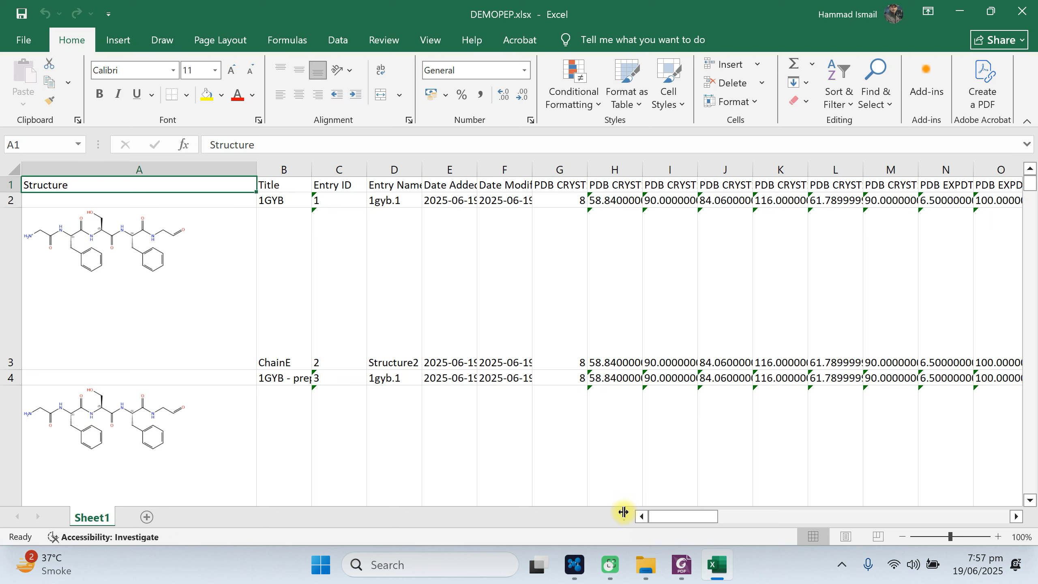
Examine the exported structures, the 1GYB, ChainE and prepared rows, and the property columns, then close the workbook.
scroll(124, 330, down, 5)
scroll(125, 329, up, 5)
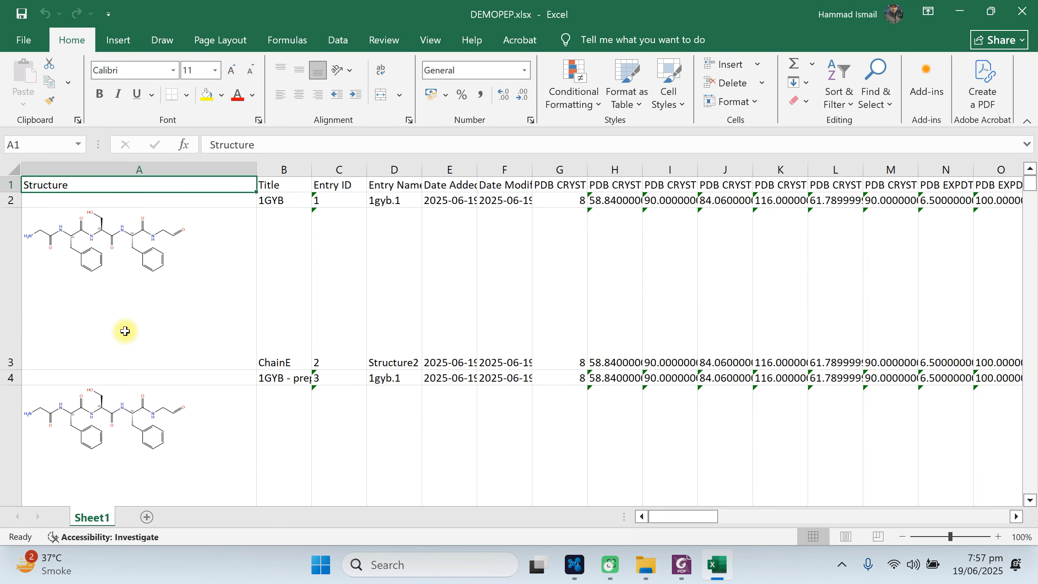
drag(281, 195, 661, 197)
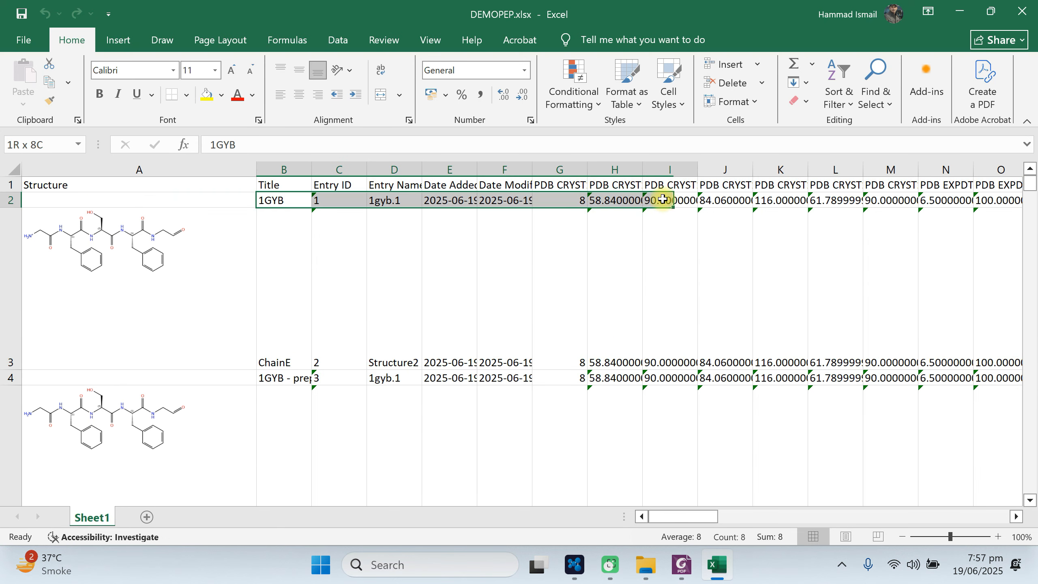
drag(278, 364, 689, 362)
click(279, 377)
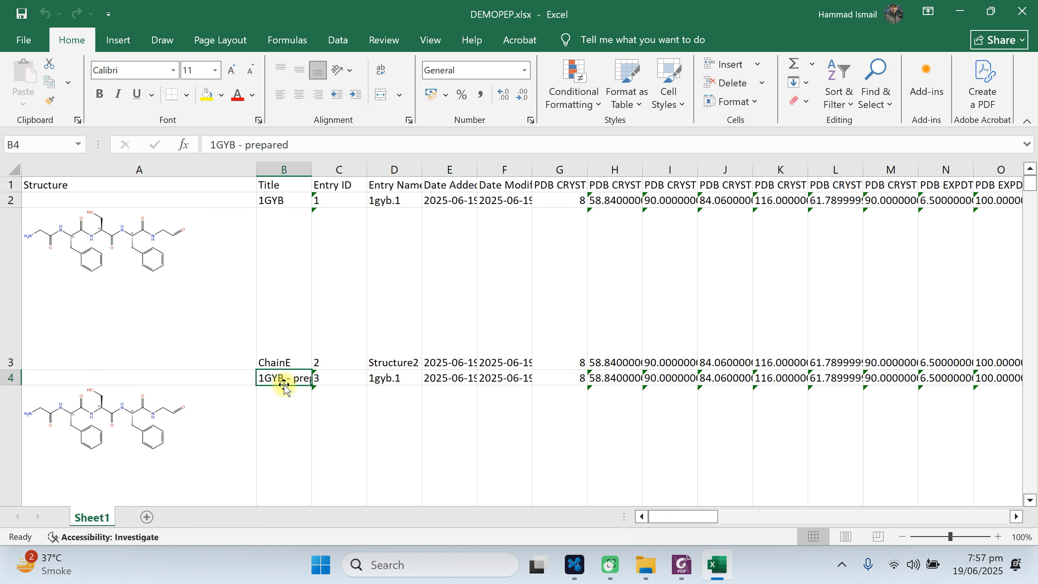
scroll(283, 383, down, 13)
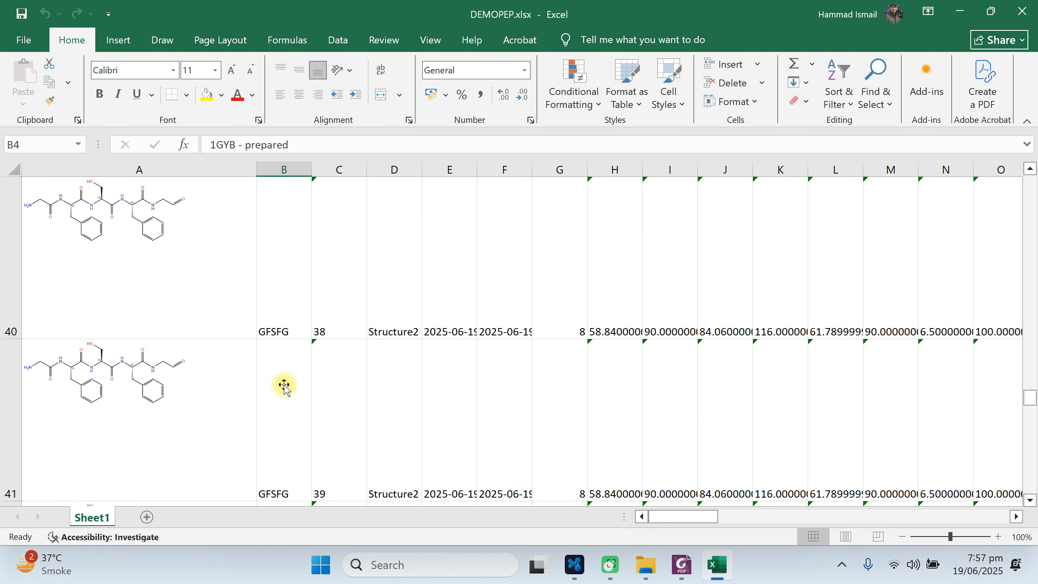
scroll(285, 387, up, 2)
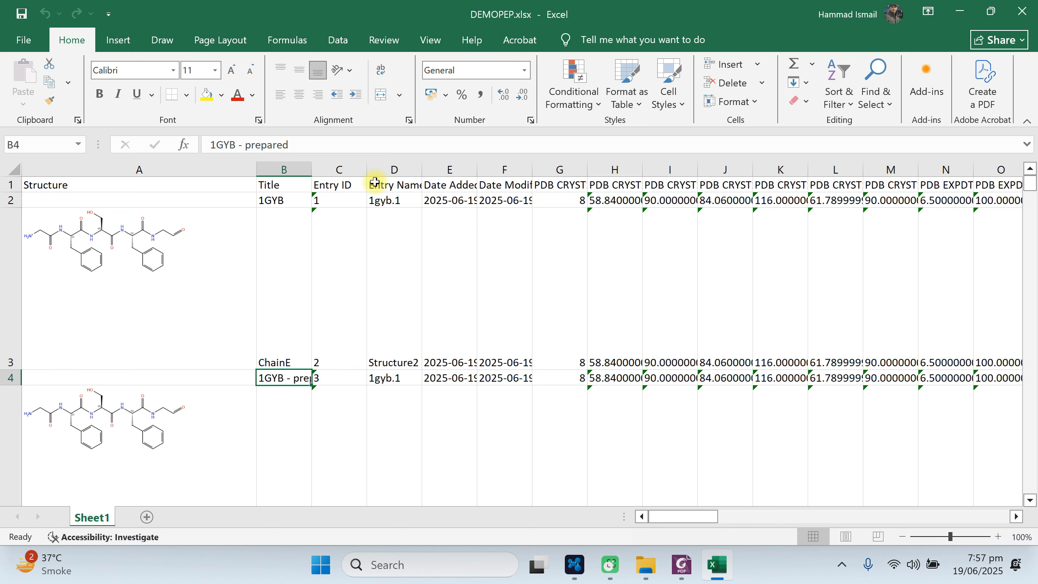
drag(375, 182, 4, 215)
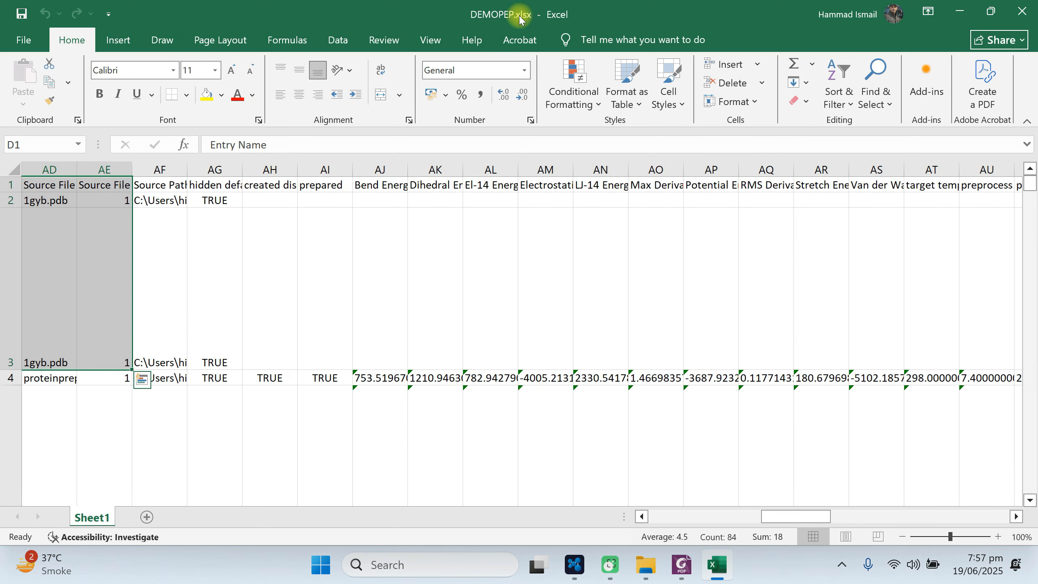
click(1022, 11)
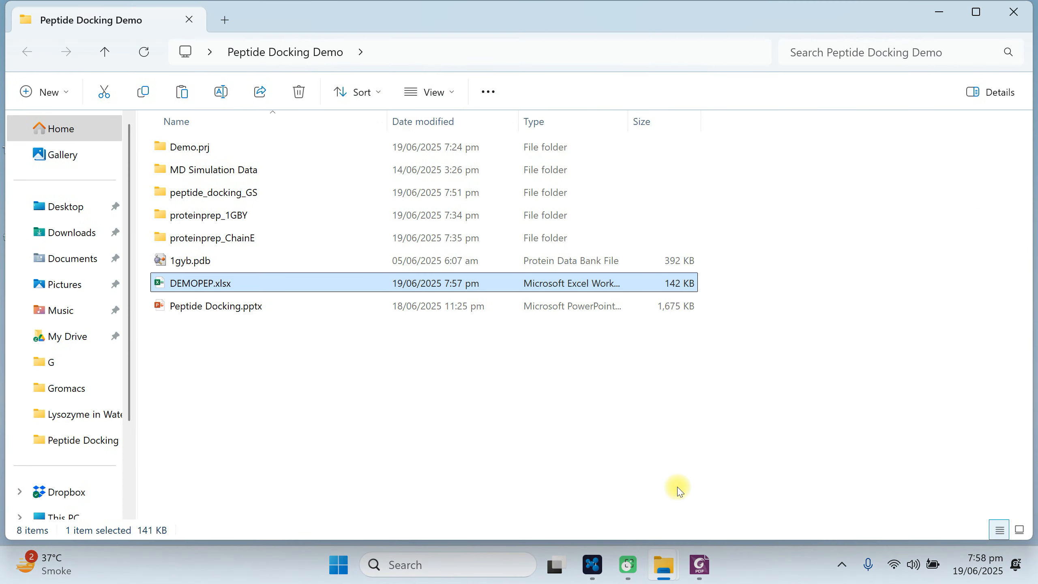
Switch back to Maestro and open the Project Table maximized.
click(593, 565)
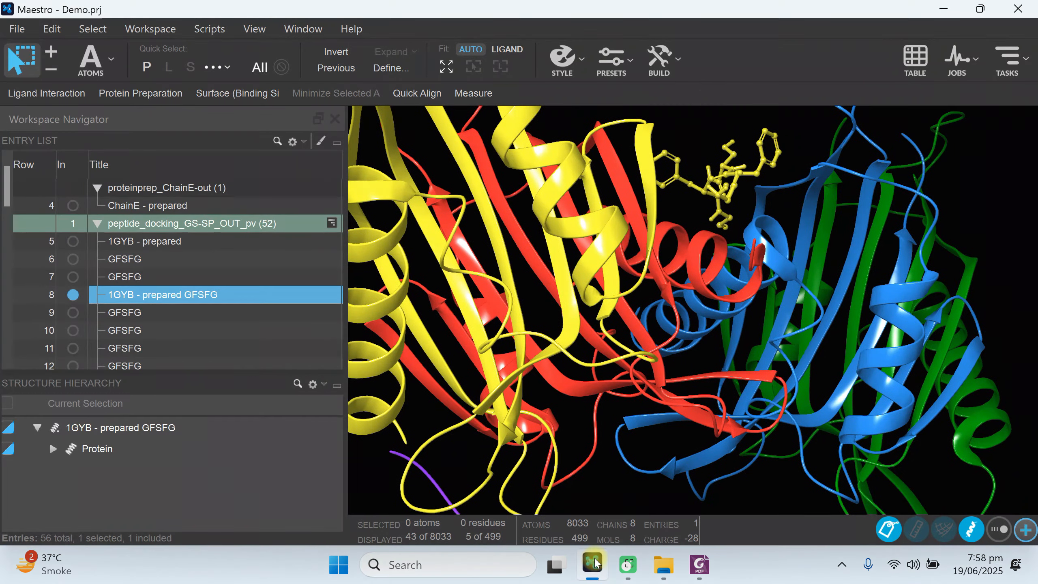
click(916, 62)
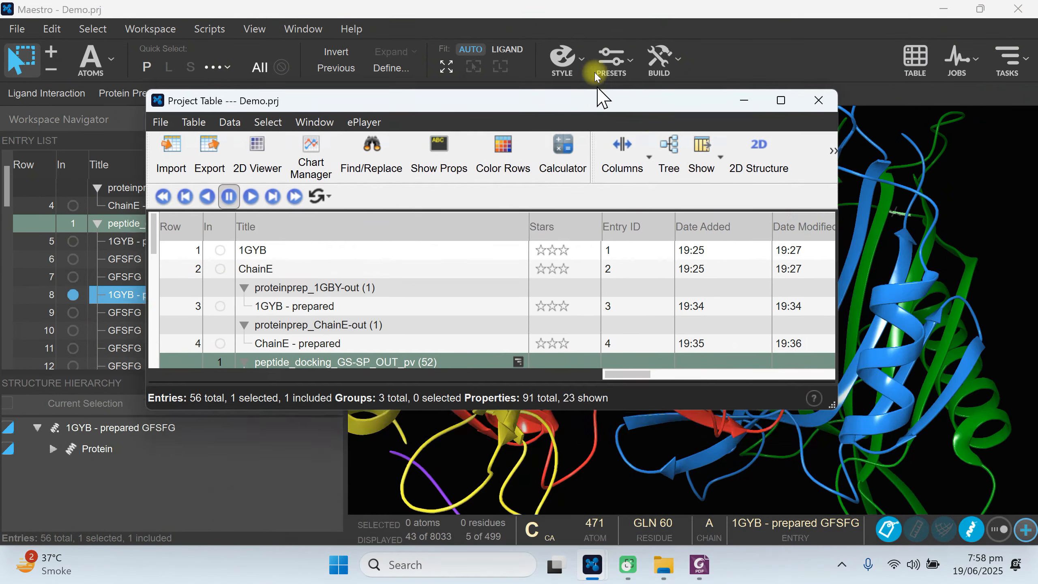
drag(594, 72, 590, 67)
click(773, 69)
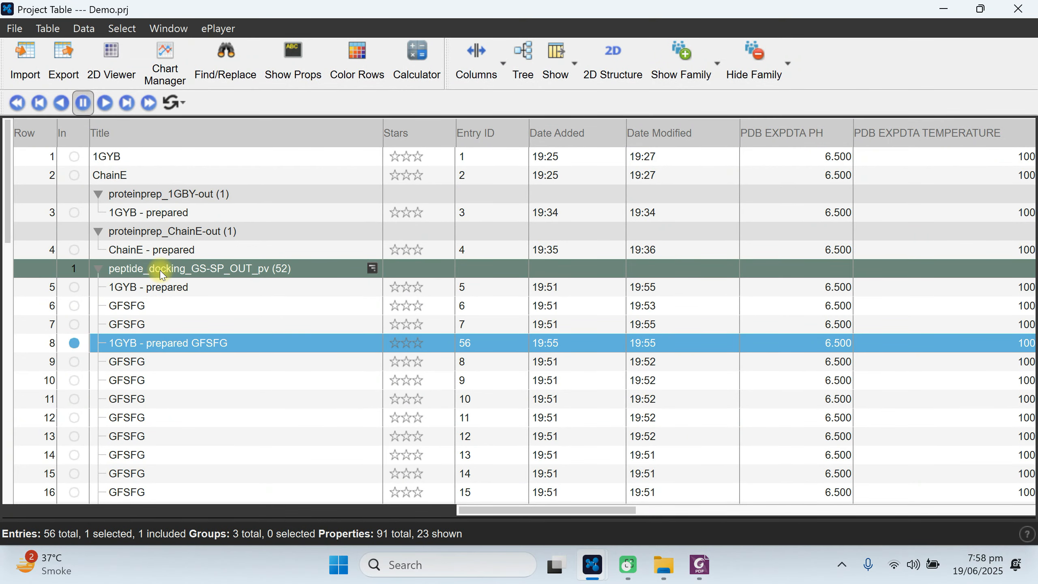
Select the docking group's 1GYB - prepared entry and include rows 5, 8, 6 and 7 one at a time, ending with row 7.
click(93, 291)
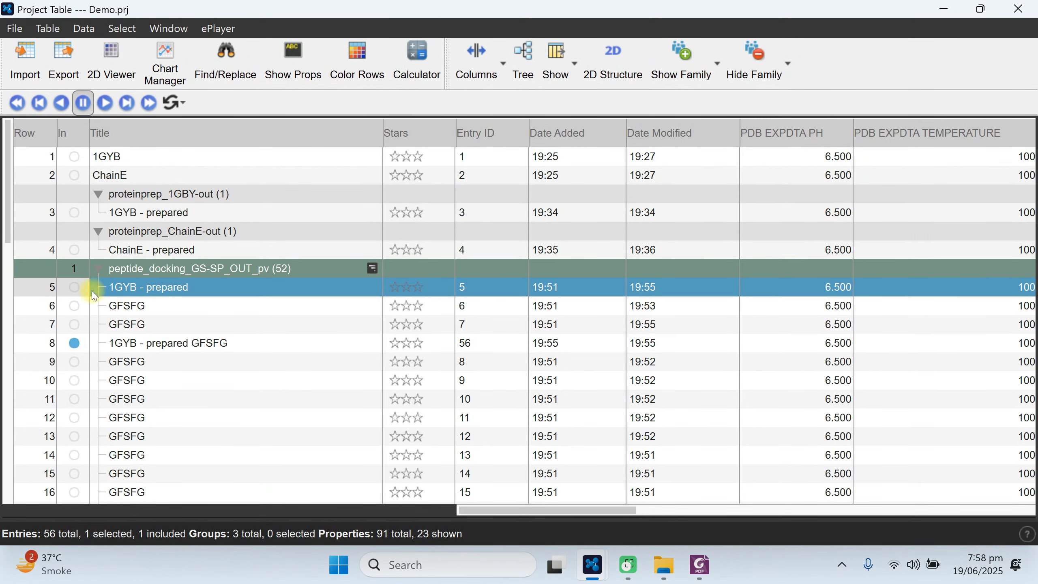
click(74, 288)
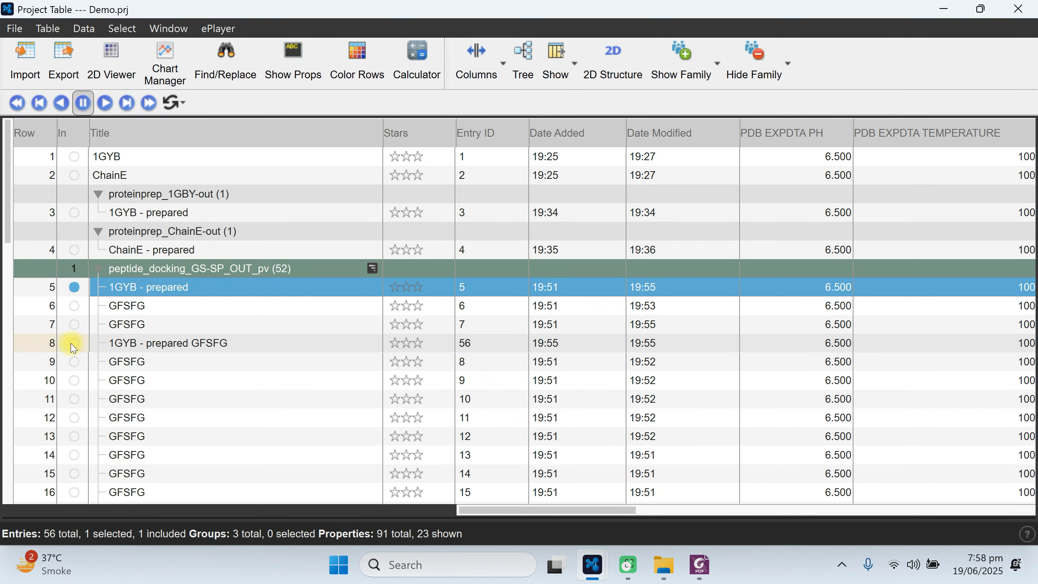
click(73, 344)
click(73, 306)
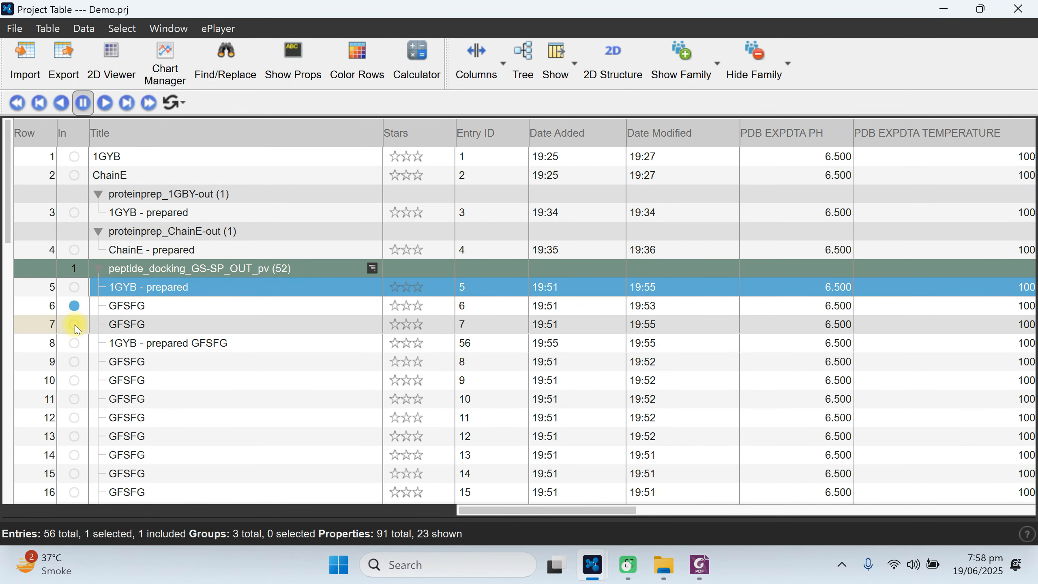
click(75, 325)
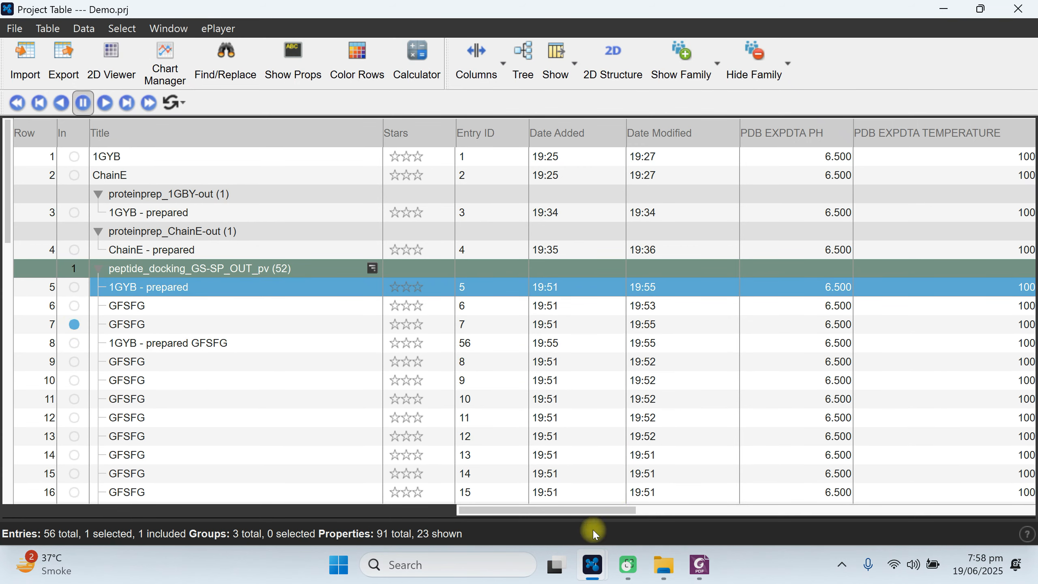
Hide the Maestro, Glide, Impact and MacroModel property families in the Project Table.
drag(615, 512, 1026, 512)
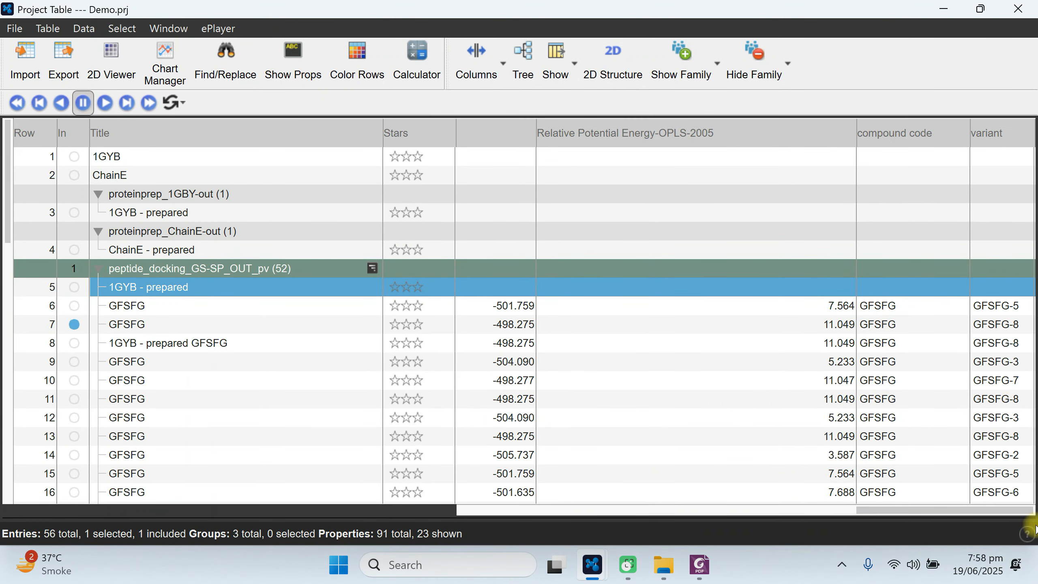
click(762, 73)
click(760, 105)
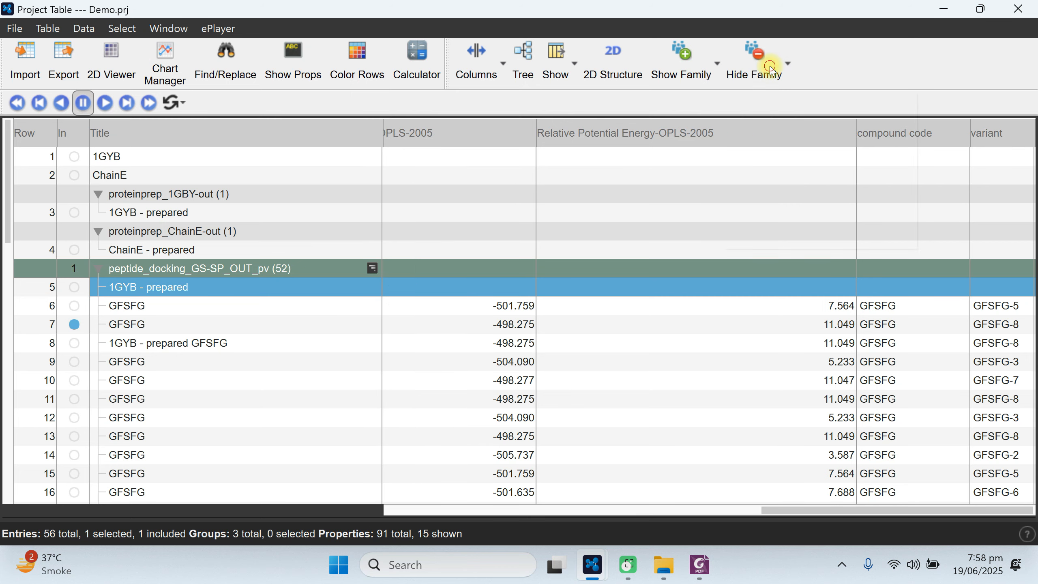
click(763, 73)
click(776, 127)
click(763, 70)
click(766, 149)
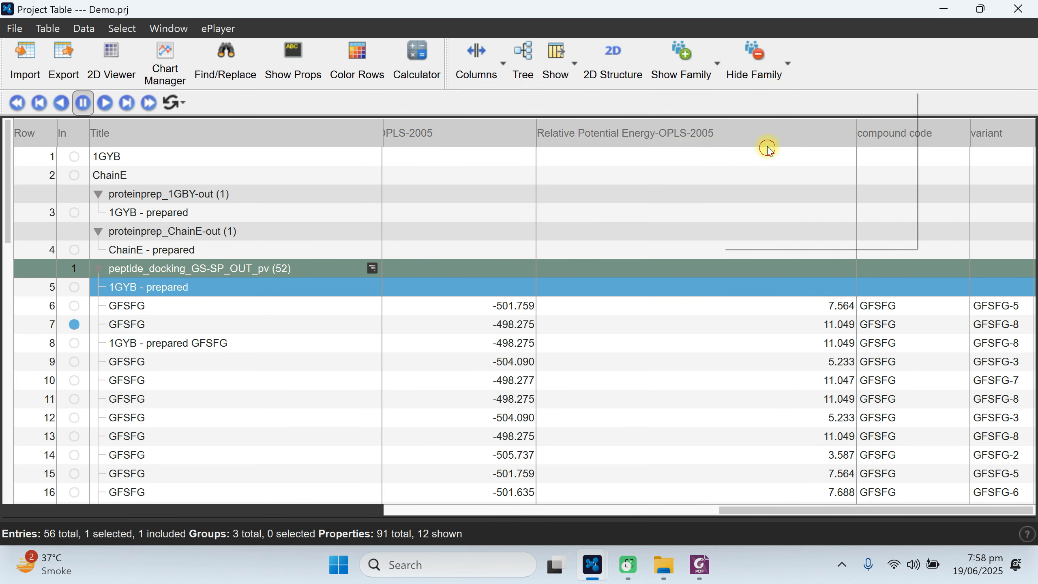
click(764, 60)
click(779, 171)
Hide the PDB and Protein Preparation Wizard property families in the Project Table.
click(754, 69)
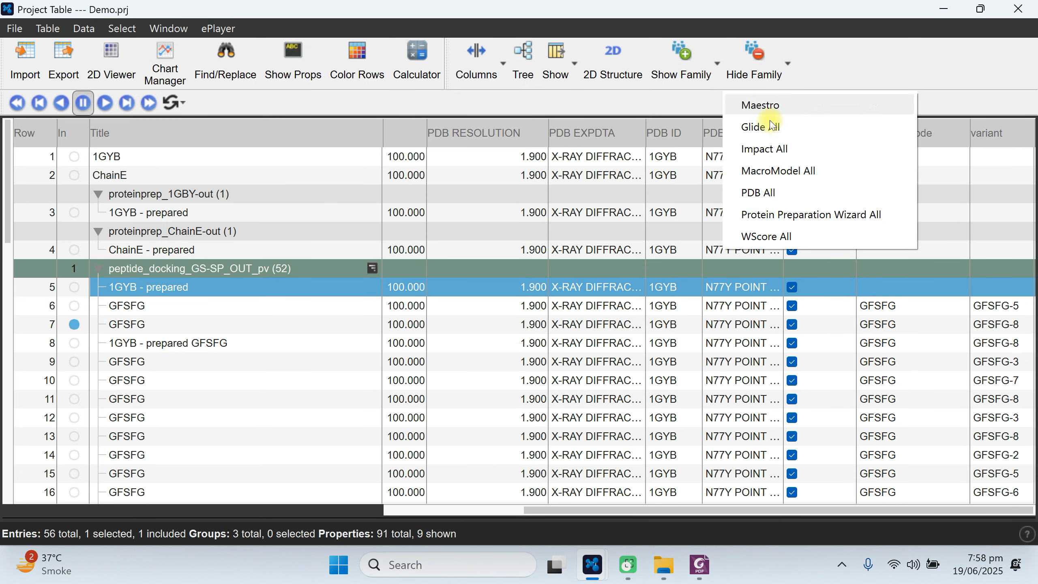
click(782, 192)
click(756, 65)
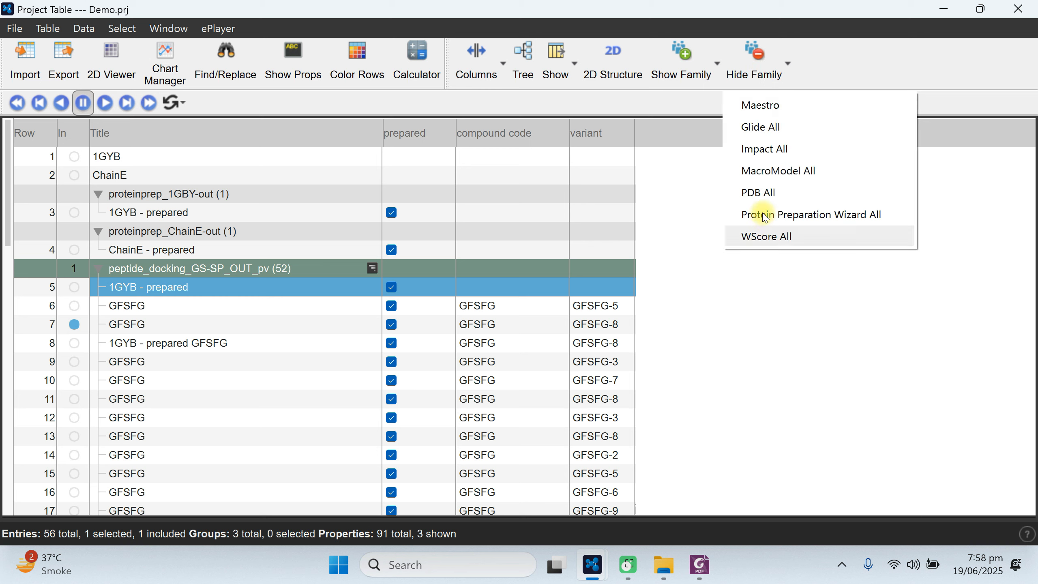
click(759, 192)
click(757, 61)
click(789, 214)
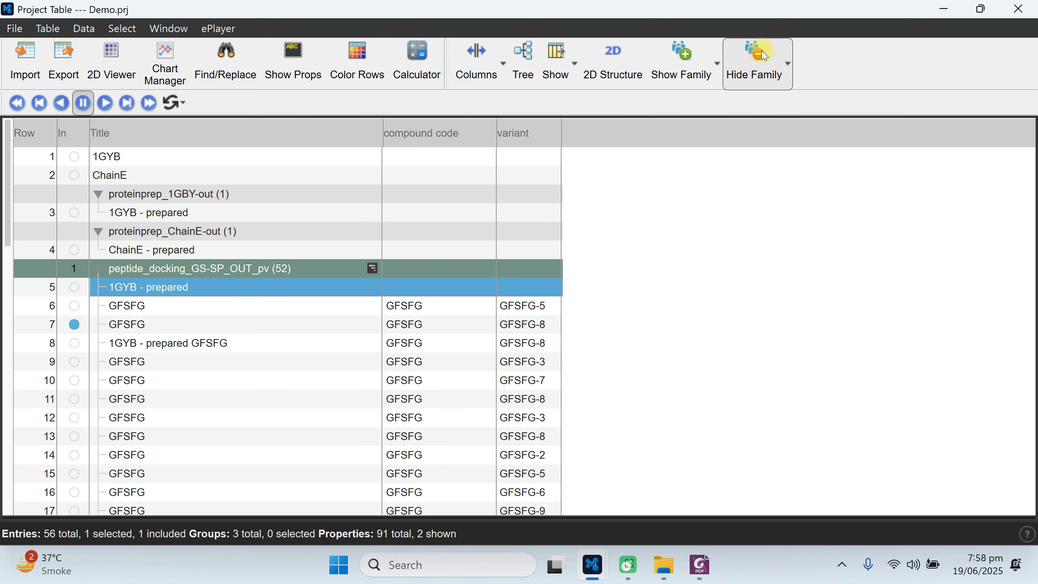
Show the Glide Primary property family in the Project Table.
click(761, 55)
click(785, 236)
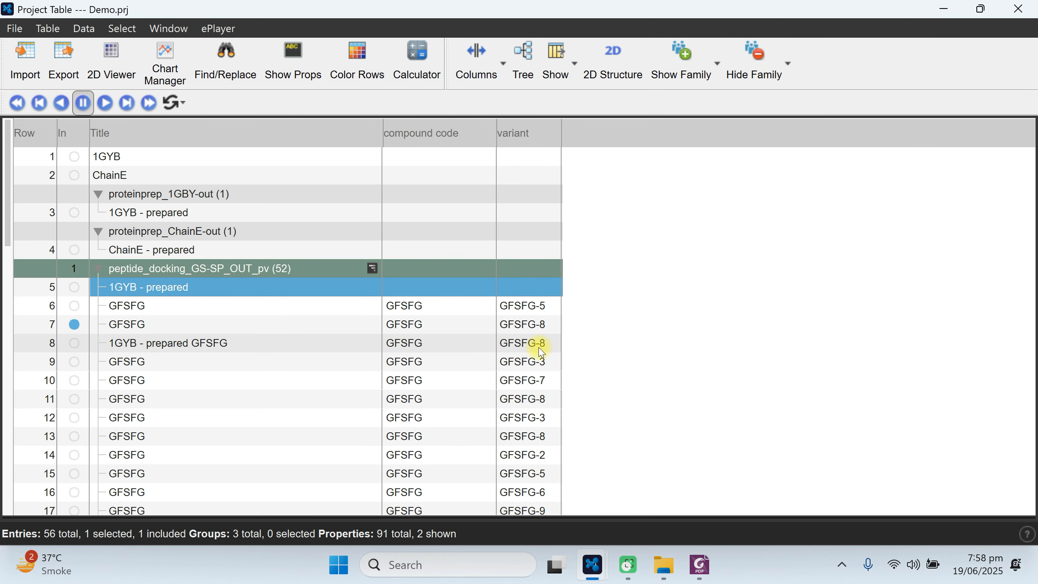
click(699, 70)
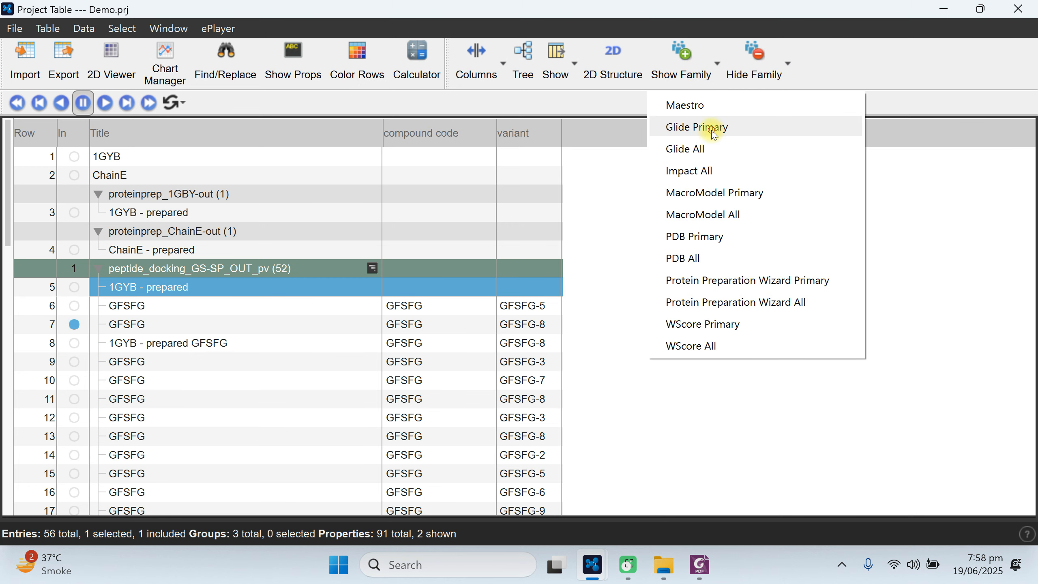
click(695, 128)
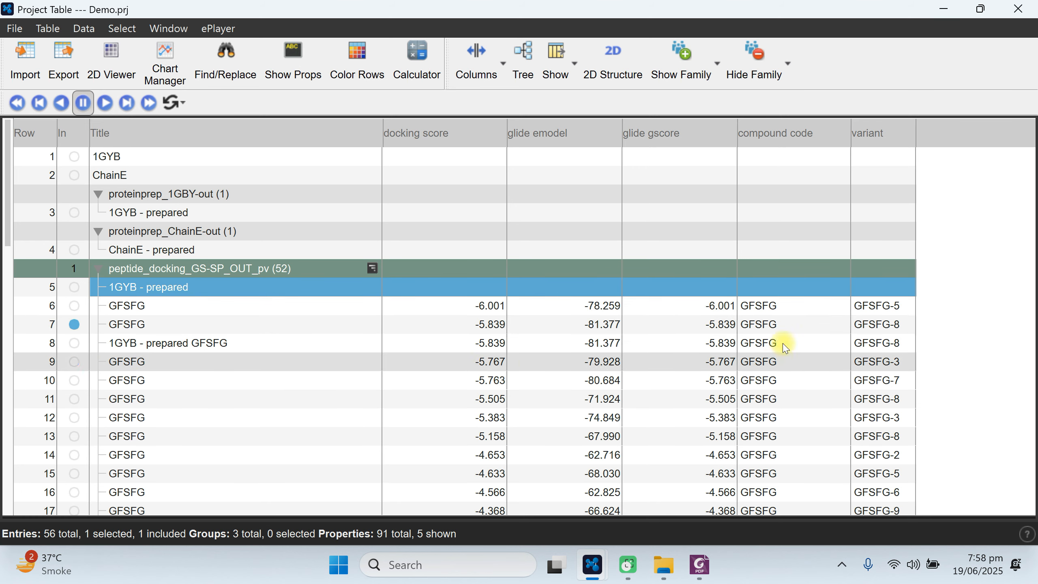
Review the docking scores through the last pose and select the GFSFG entry in row 6.
scroll(716, 328, down, 1)
scroll(716, 329, down, 12)
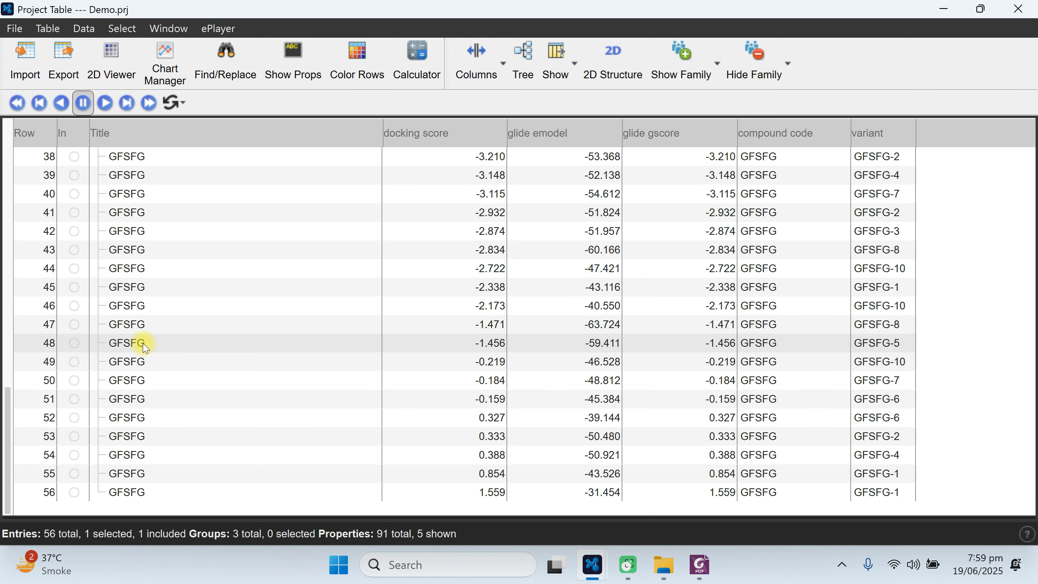
scroll(140, 342, up, 13)
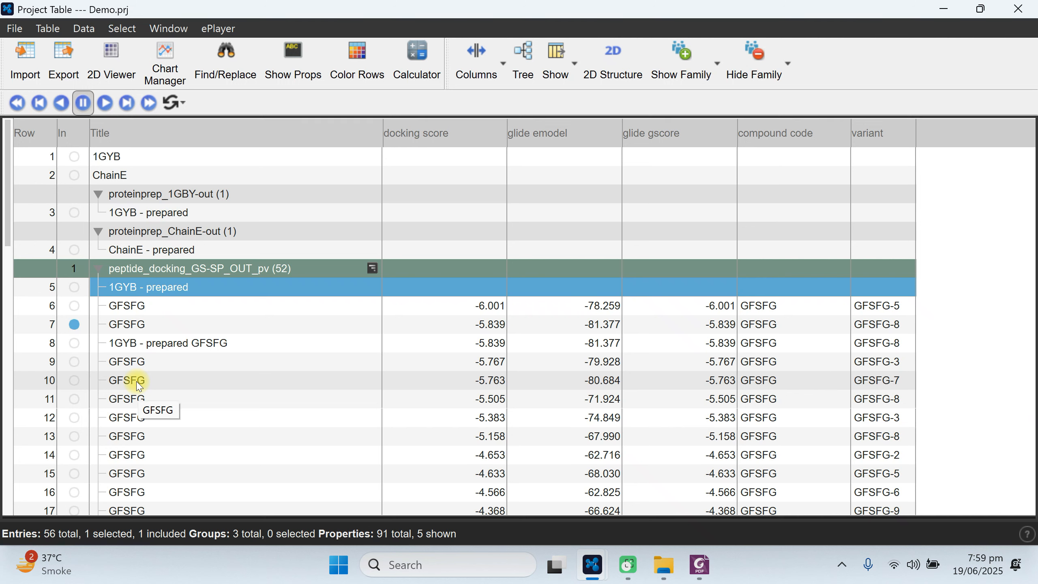
click(440, 304)
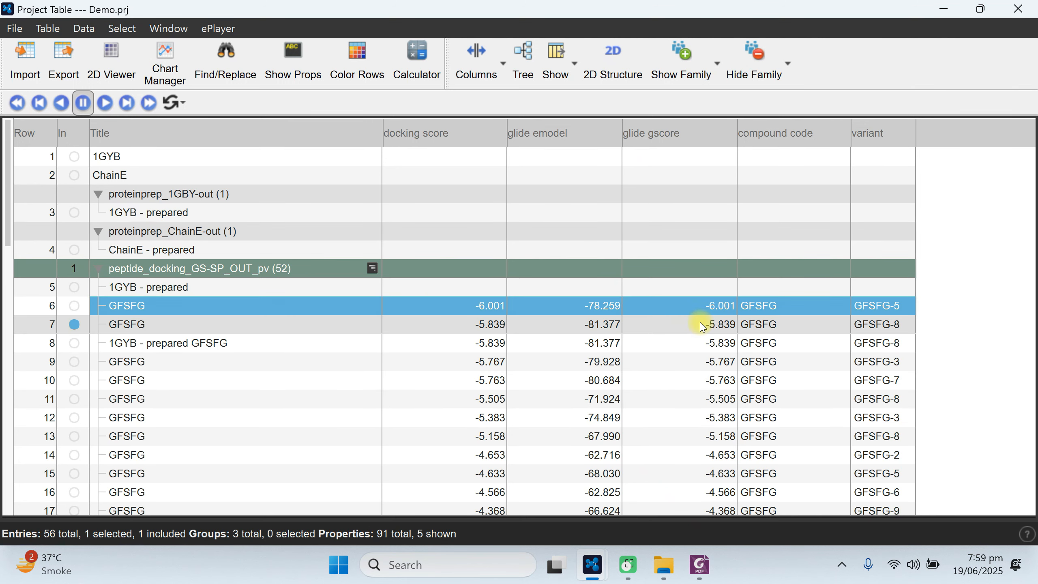
Show the Glide All and MacroModel All property families and review their columns through to the variant column.
click(705, 67)
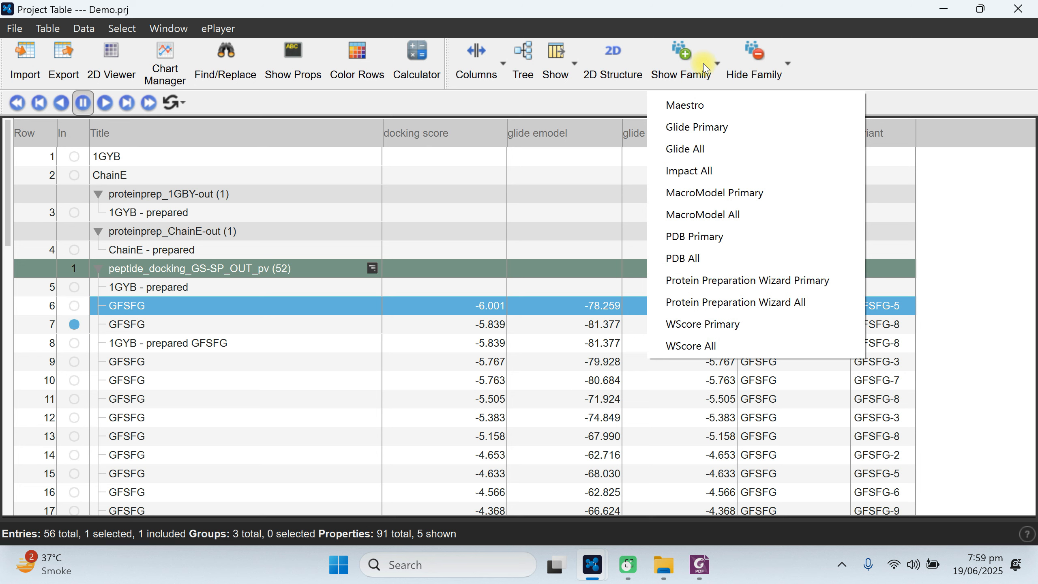
click(695, 149)
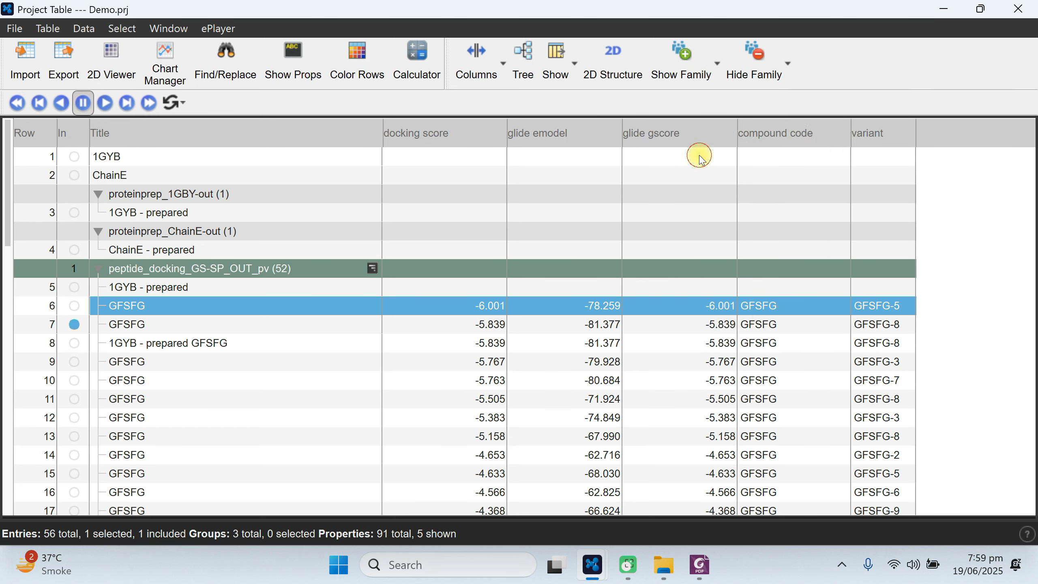
click(681, 60)
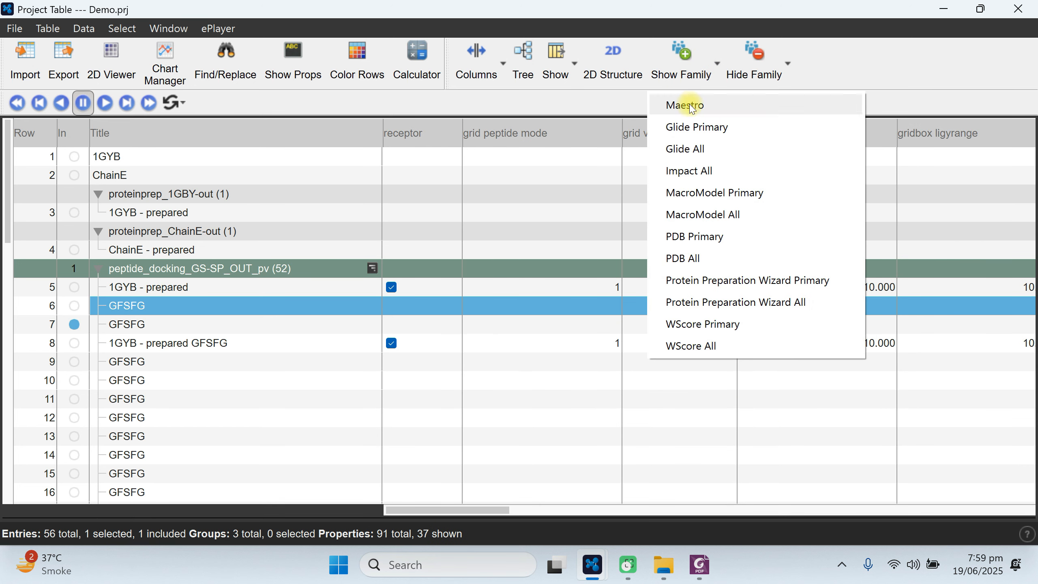
click(706, 215)
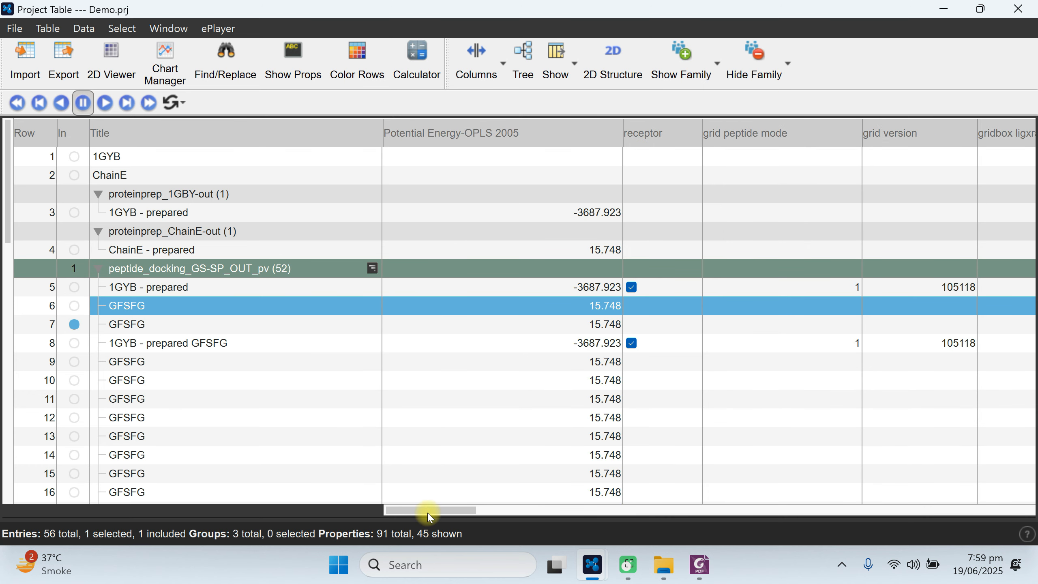
drag(427, 513, 888, 485)
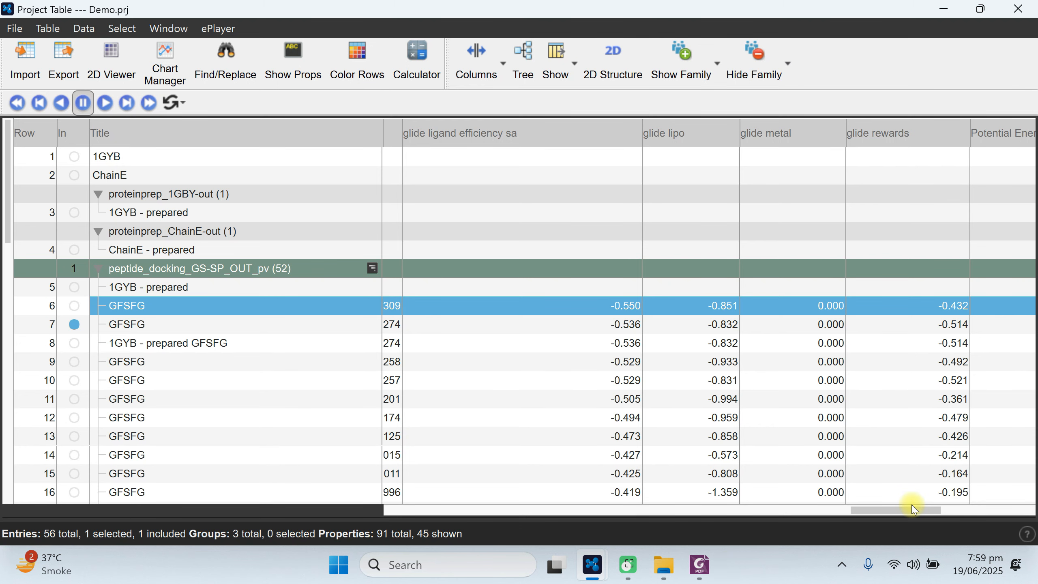
drag(917, 511, 1020, 494)
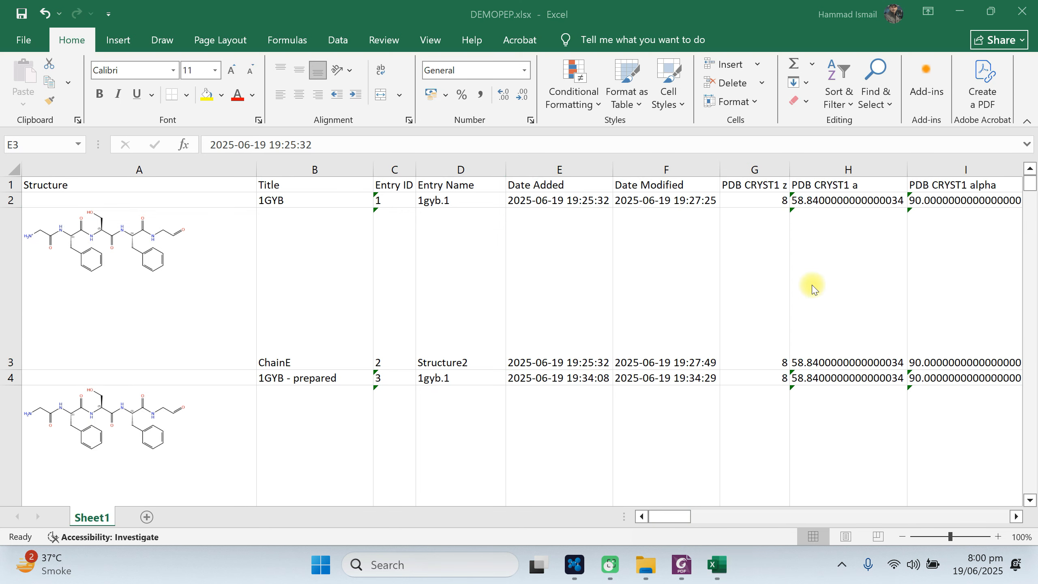
In Excel, examine the exported DEMOPEP.xlsx property columns through the docking score and Glide columns, including values for the docked poses.
key(Right)
key(Right)
key(Right)
key(Right)
key(Right)
key(Right)
key(Right)
key(Right)
key(Right)
key(Right)
key(Right)
key(Right)
key(Right)
key(Right)
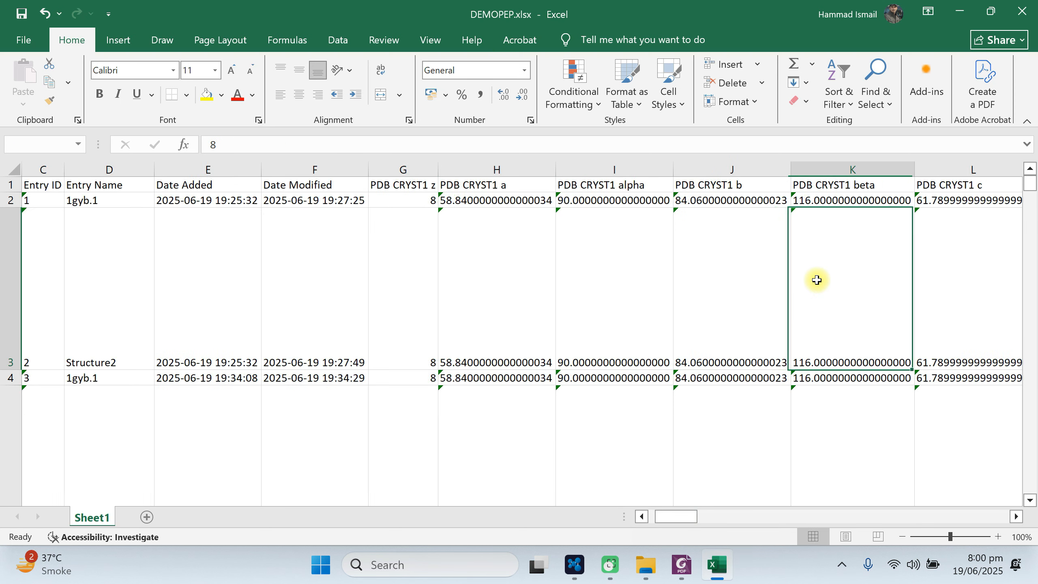
key(Right)
key(Right)
key(Right)
key(Right)
key(Right)
key(Right)
key(Right)
key(Right)
key(Right)
key(Right)
key(Right)
key(Right)
key(Right)
key(Right)
key(Right)
key(Right)
key(Right)
key(Right)
key(Right)
key(Right)
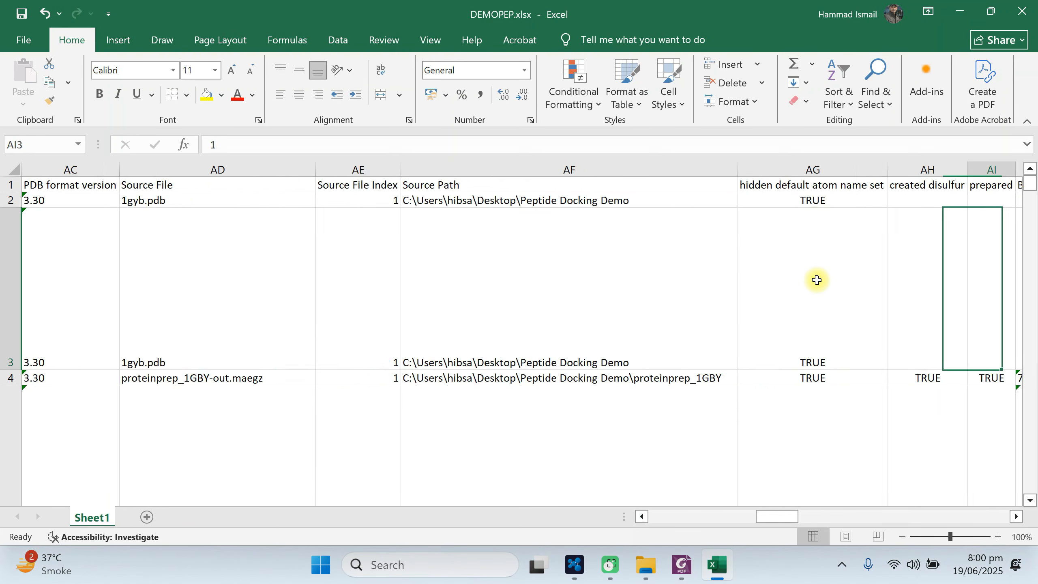
key(Right)
key(Right)
key(Right)
key(Right)
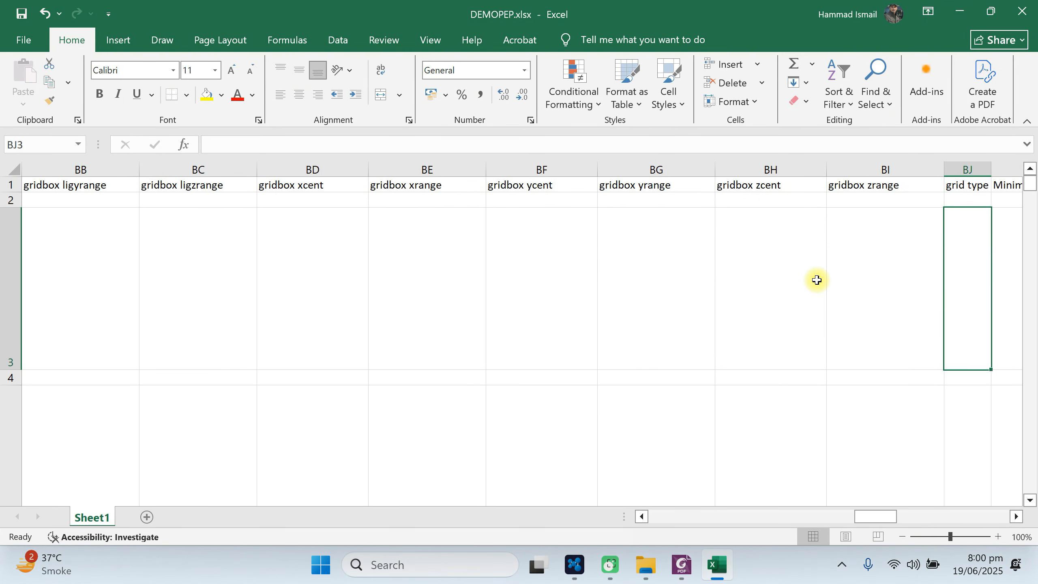
key(Right)
key(Right)
key(Right)
key(Right)
key(Right)
key(Right)
key(Right)
key(Right)
key(Right)
key(Right)
key(Right)
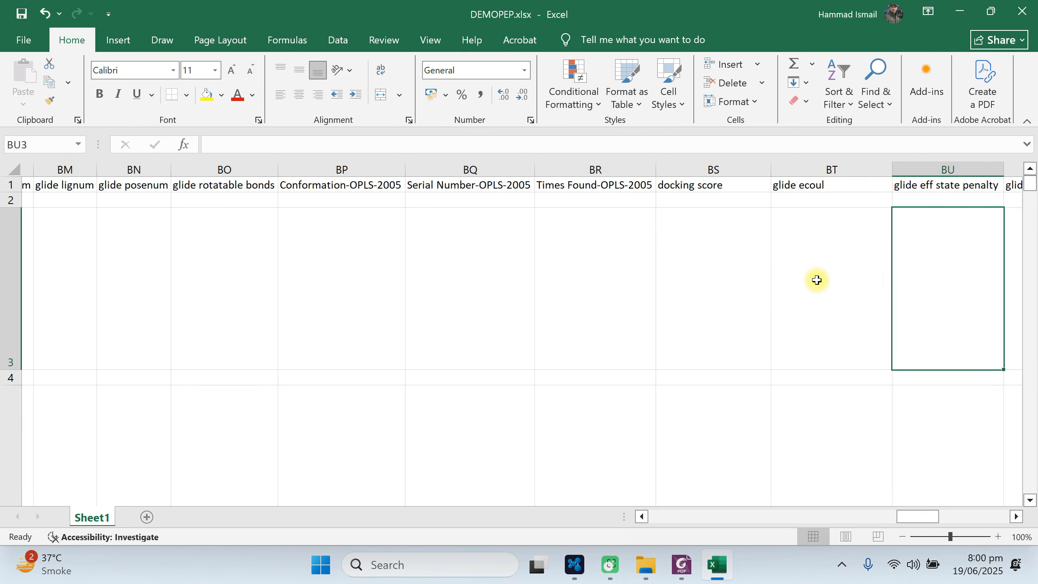
key(Right)
scroll(528, 212, down, 6)
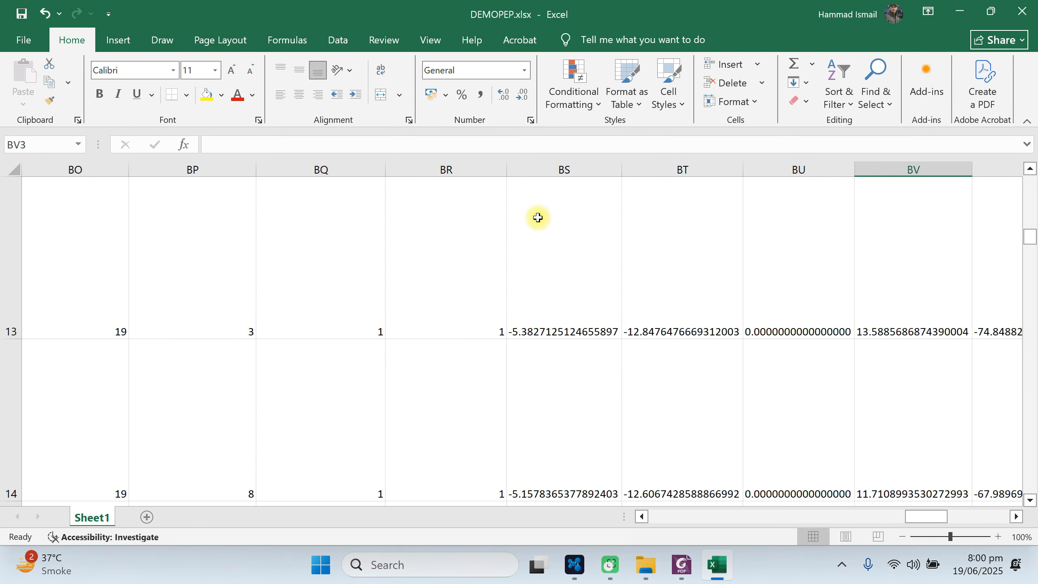
scroll(554, 256, up, 6)
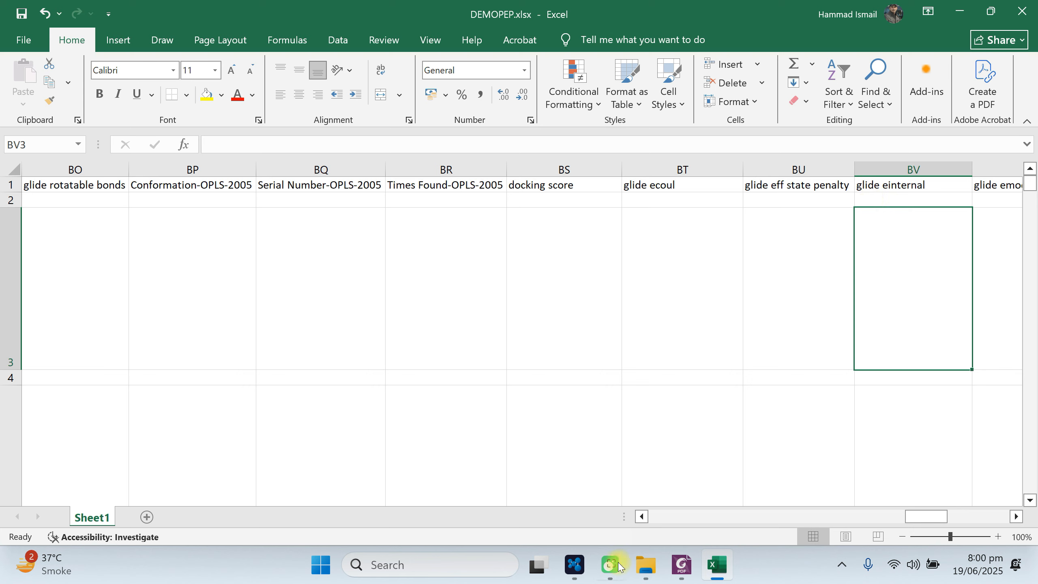
Switch back to Maestro, close the Project Table and include the 1GYB - prepared GFSFG complex in the workspace.
click(584, 571)
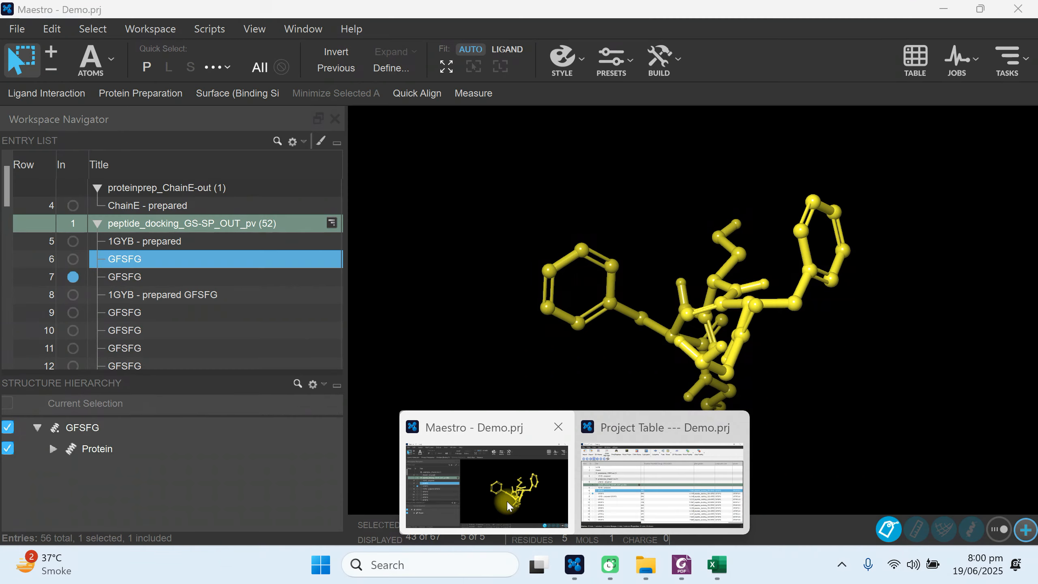
click(509, 515)
click(574, 563)
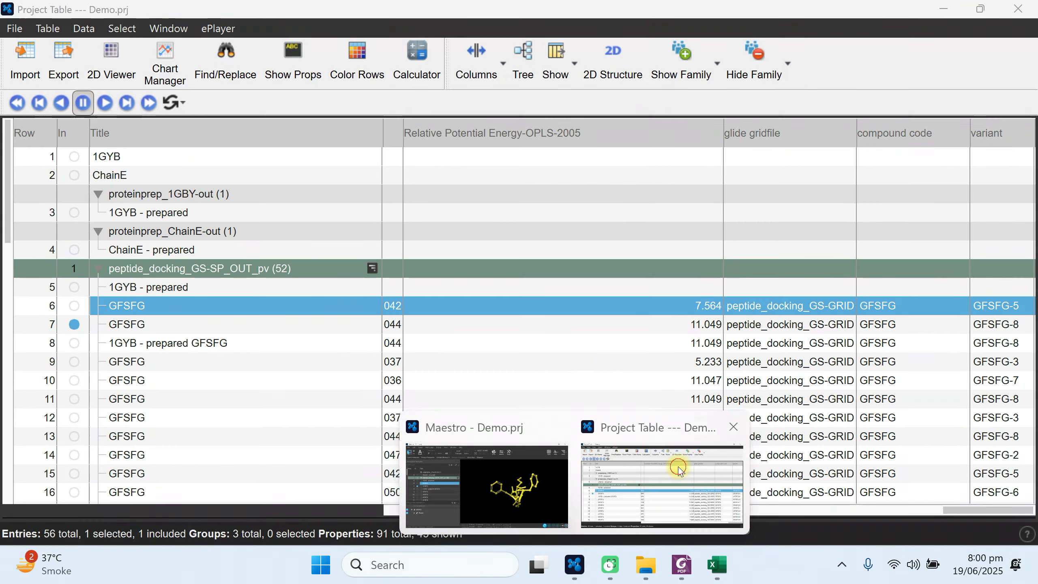
click(736, 452)
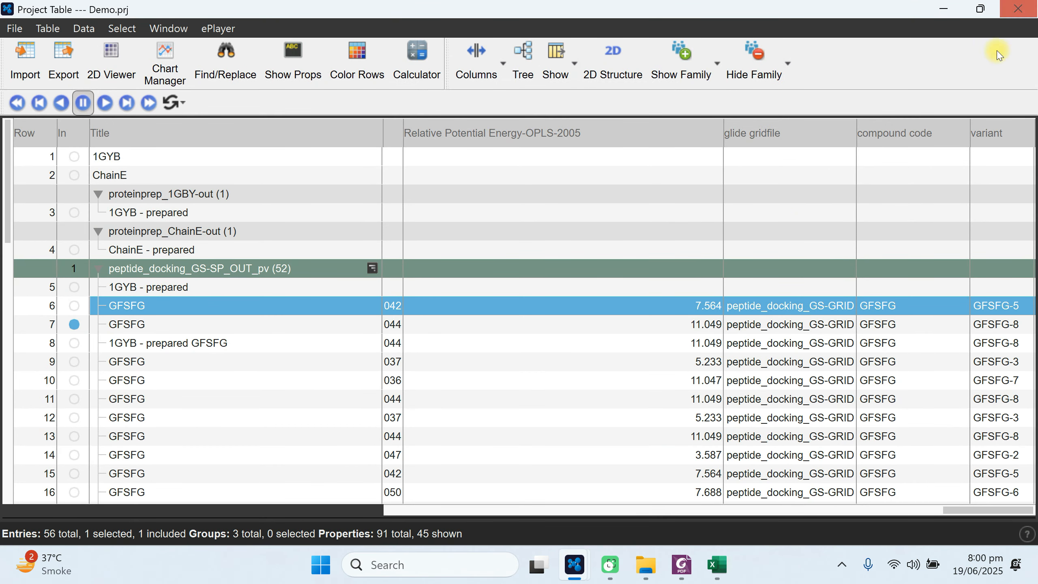
click(1021, 10)
click(73, 294)
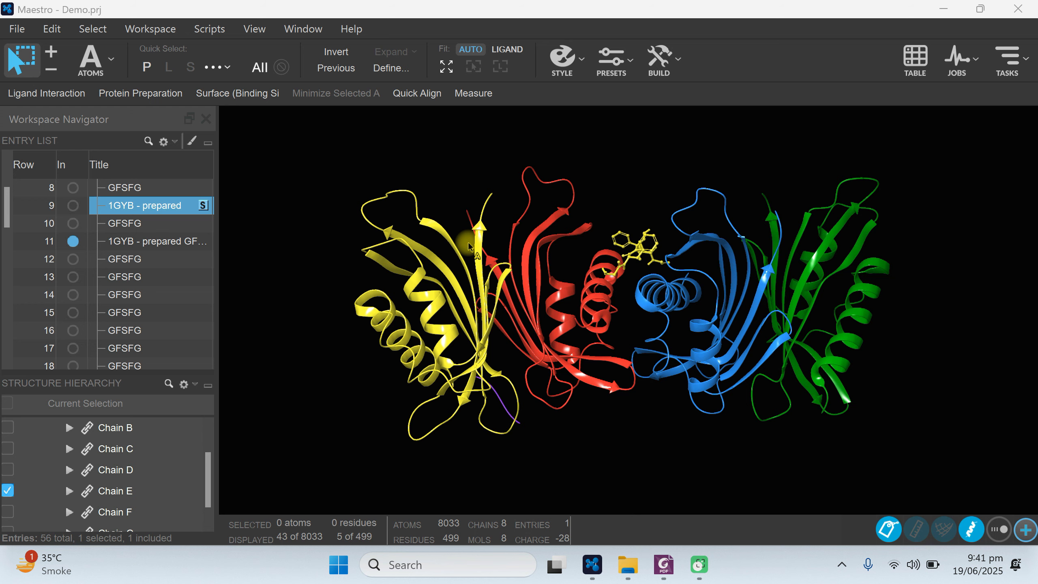
Open the Structural Interaction Fingerprints tool from the Biologics docking tasks.
click(1016, 70)
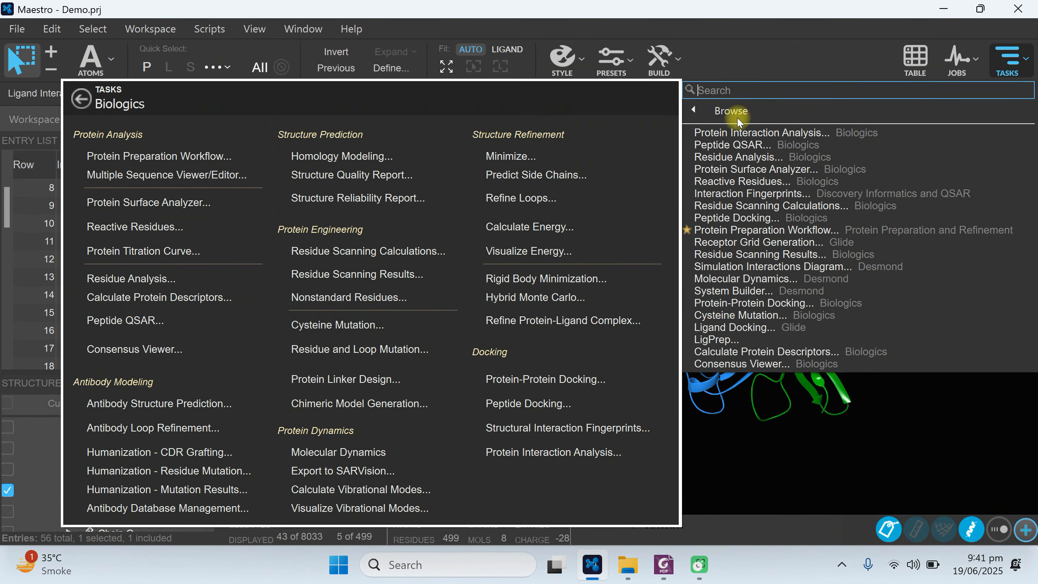
click(695, 111)
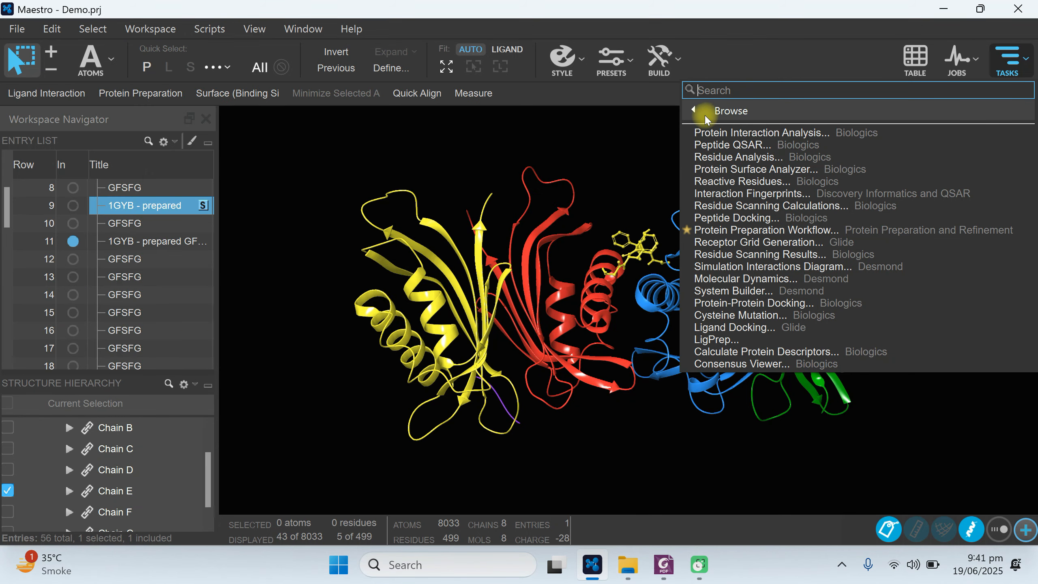
click(705, 115)
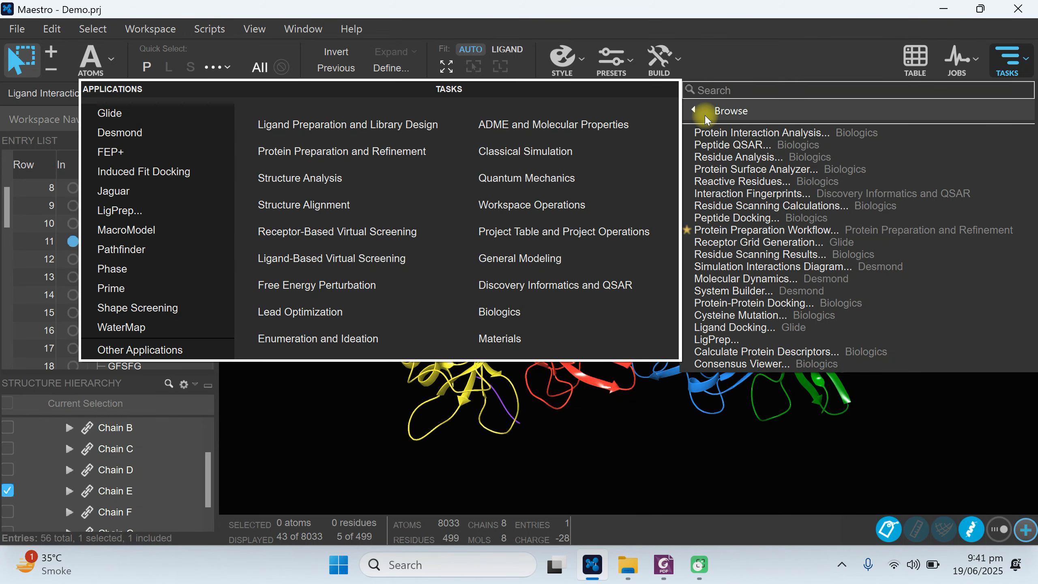
click(507, 315)
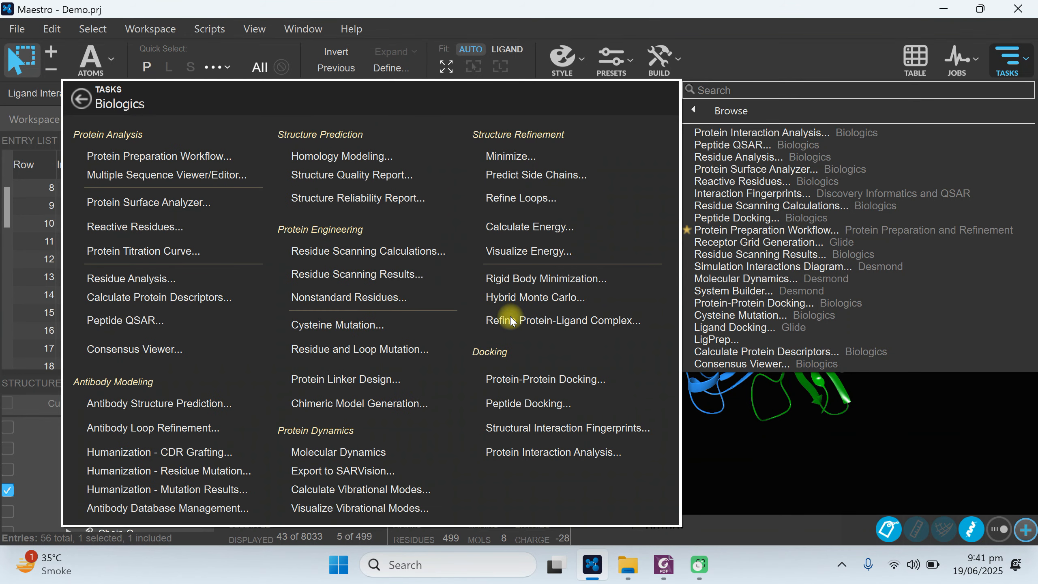
click(528, 429)
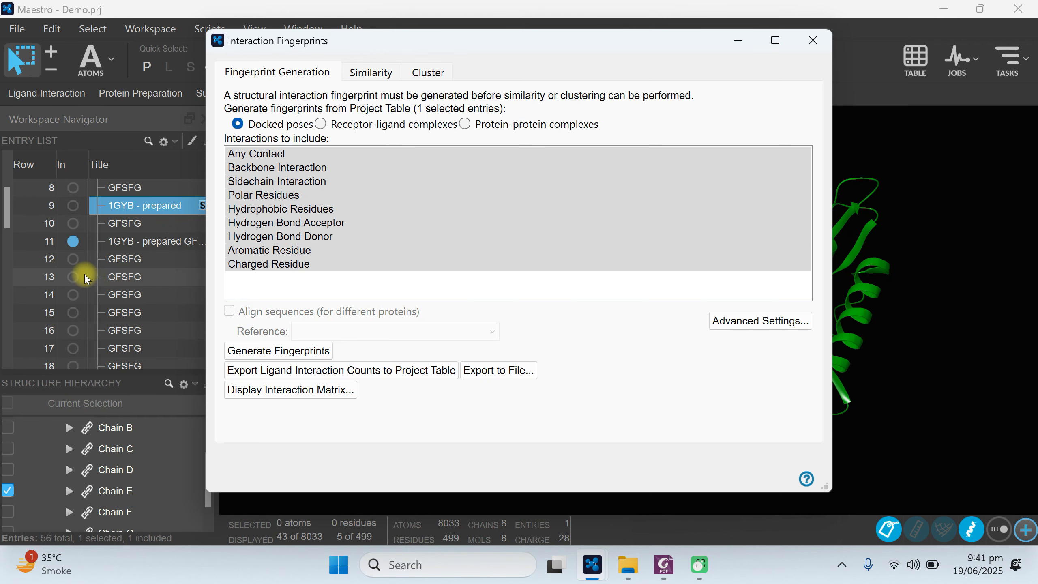
Select the 1GYB - prepared GFSFG entry in row 11 and try to generate docked-pose fingerprints with all interaction types included.
click(325, 251)
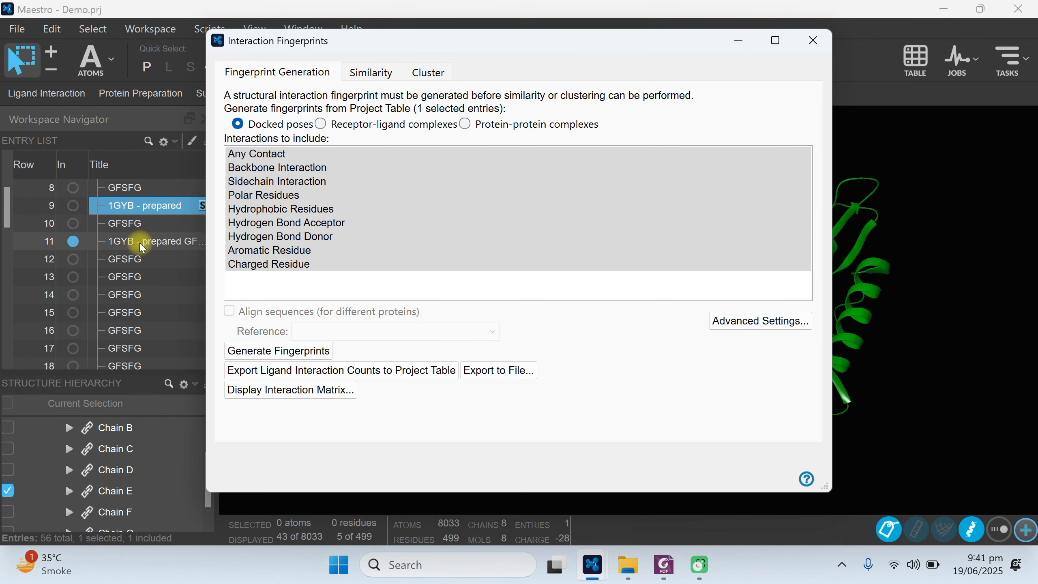
click(121, 241)
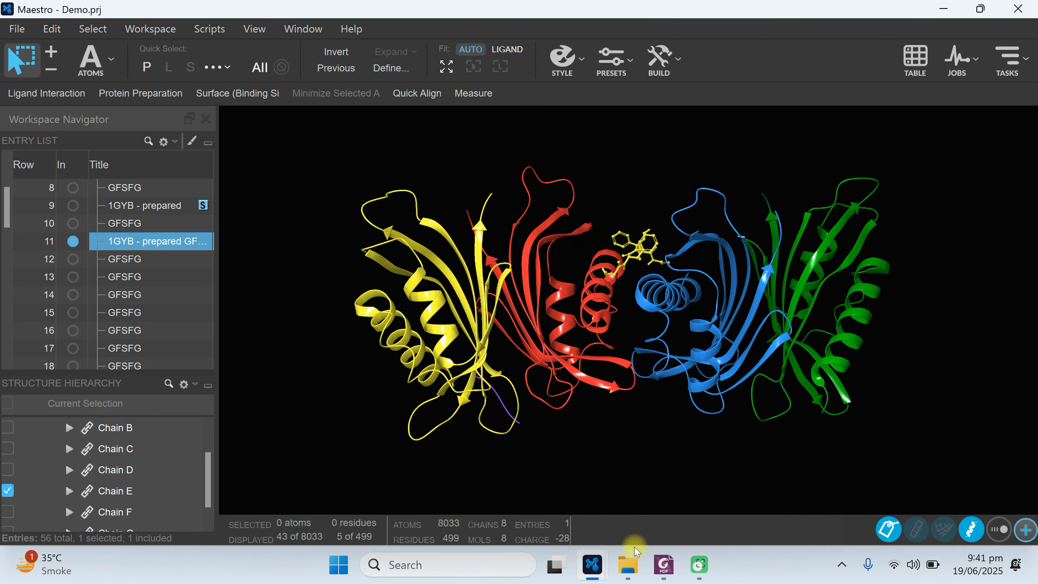
mouse_move(592, 575)
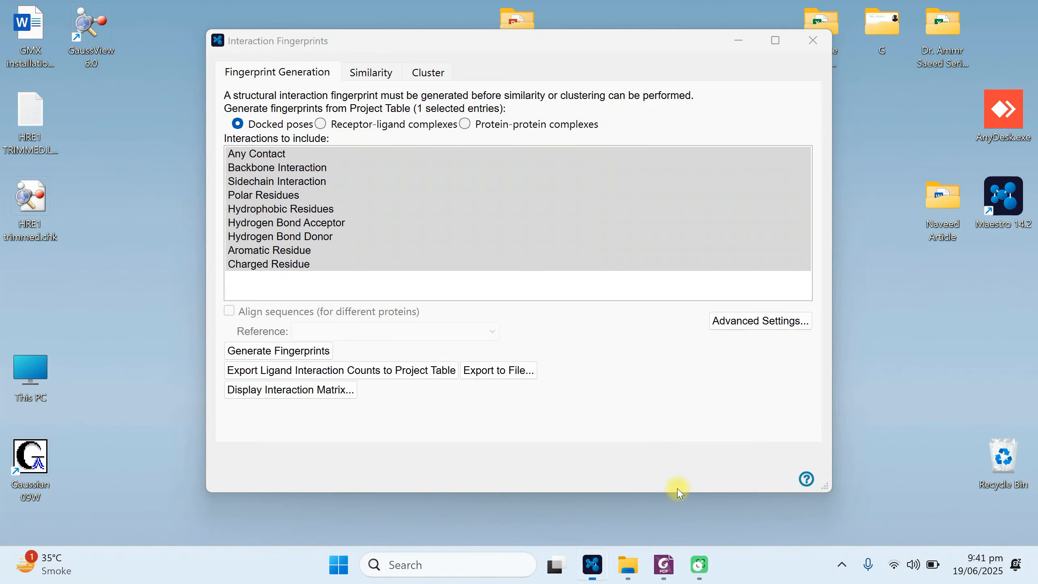
click(678, 490)
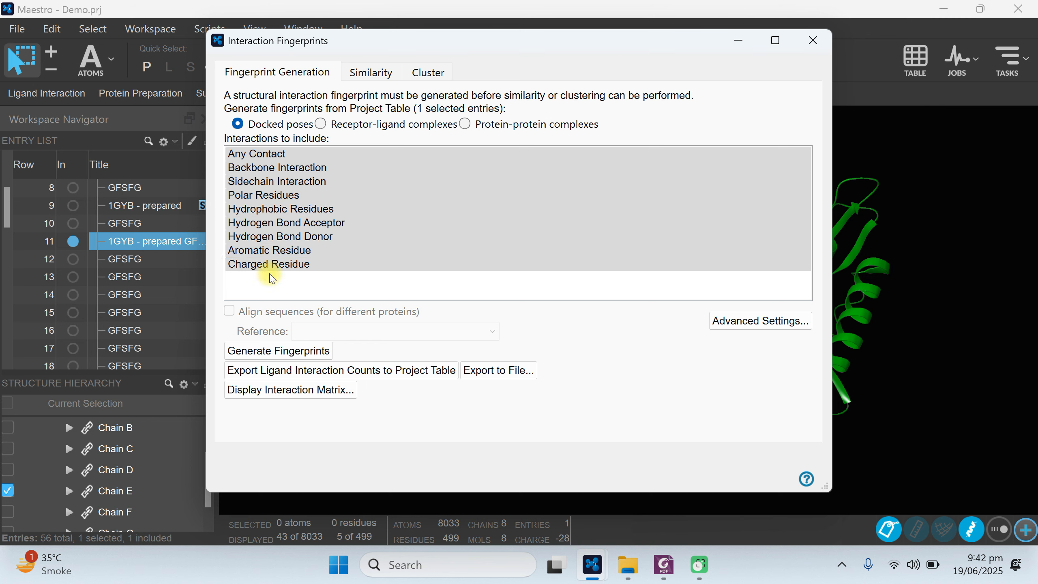
click(279, 352)
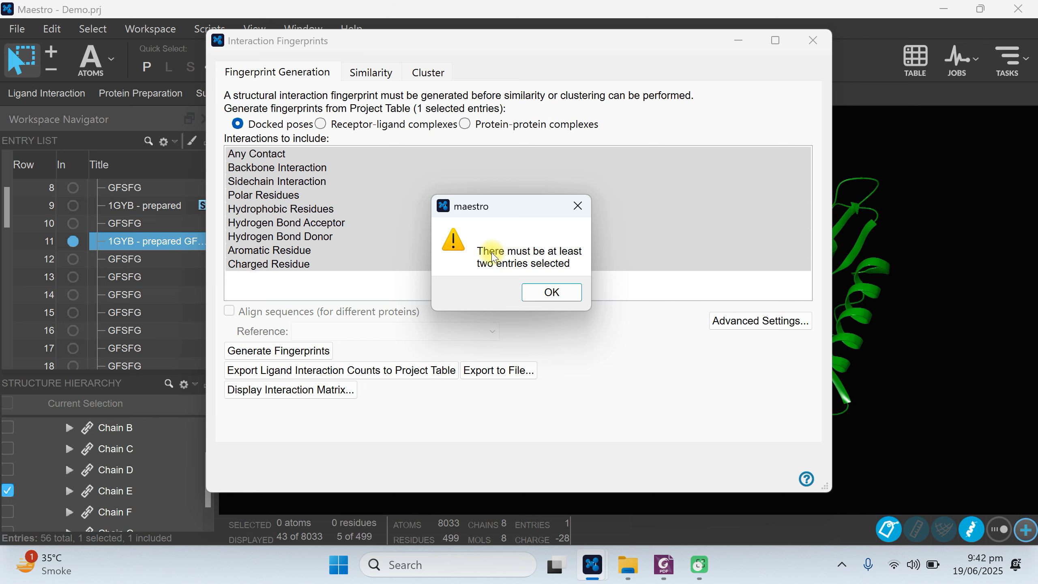
click(544, 293)
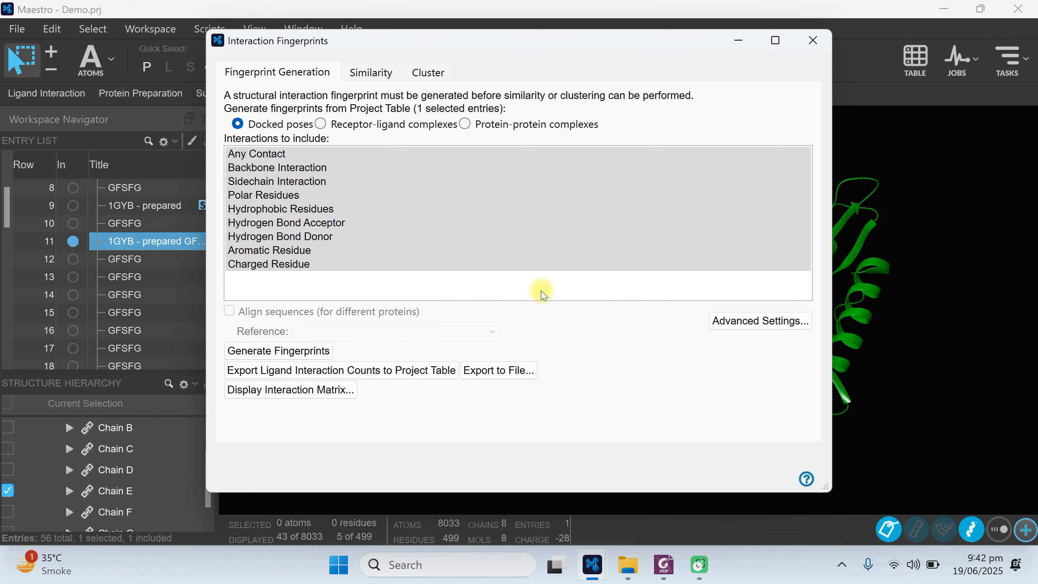
Select and include both the 1GYB - prepared receptor in row 9 and the GFSFG pose in row 12 in the workspace.
click(117, 207)
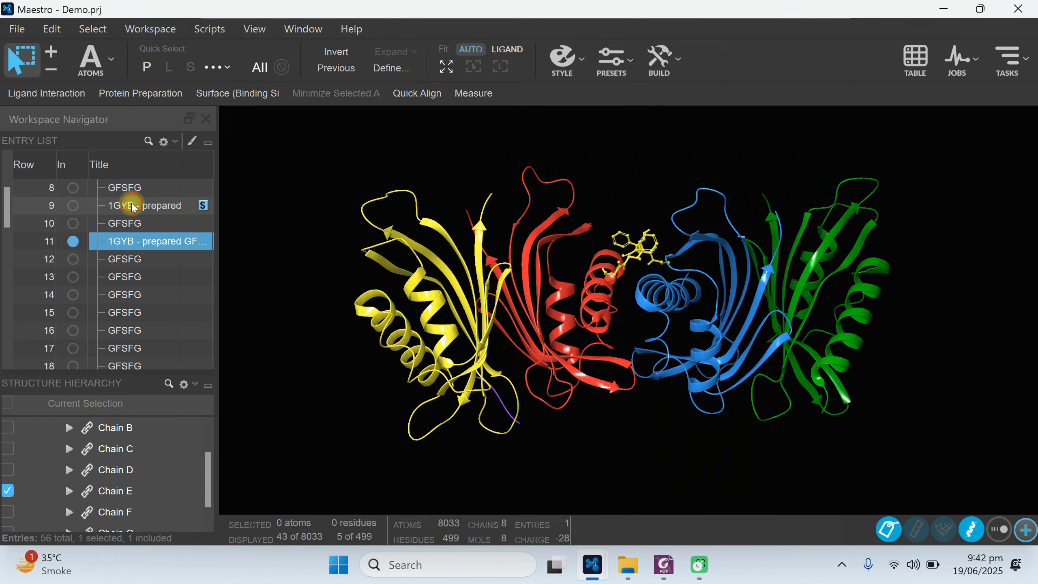
click(73, 205)
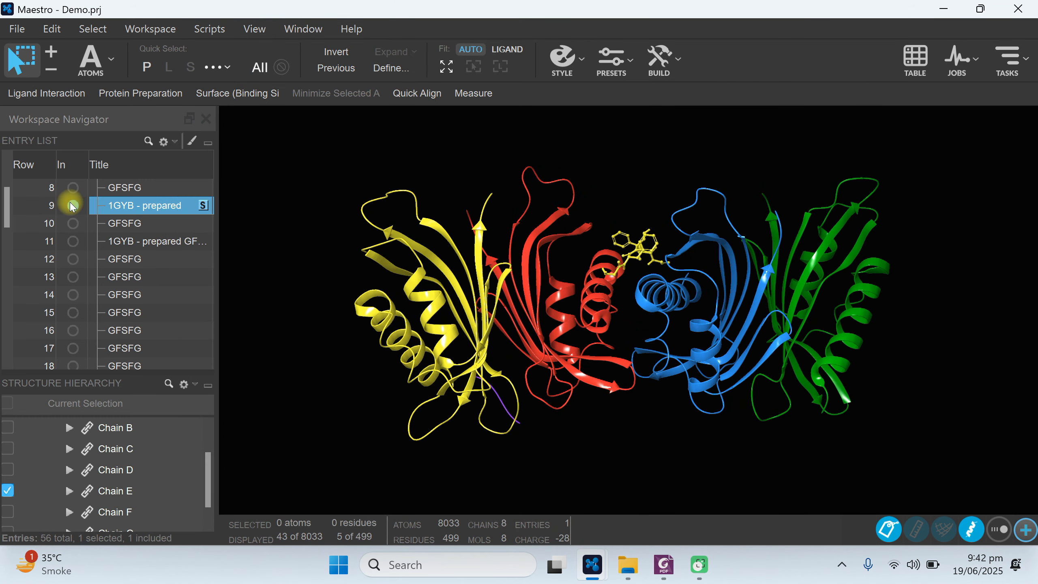
click(72, 259)
ctrl+click(126, 259)
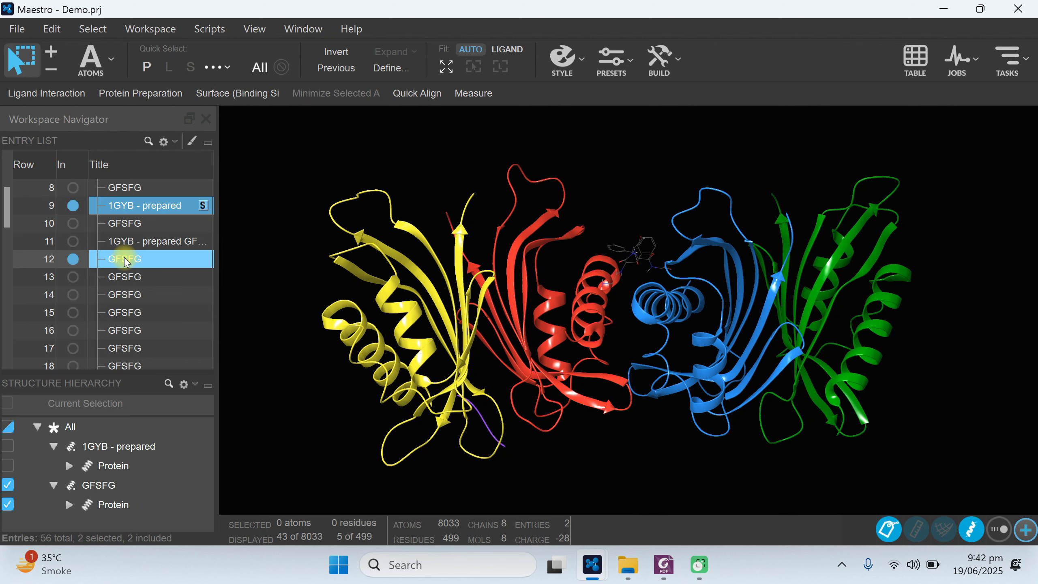
Return to the Interaction Fingerprints window and generate docked-pose fingerprints for the selected receptor and GFSFG pose with all interaction types included.
click(593, 565)
click(661, 477)
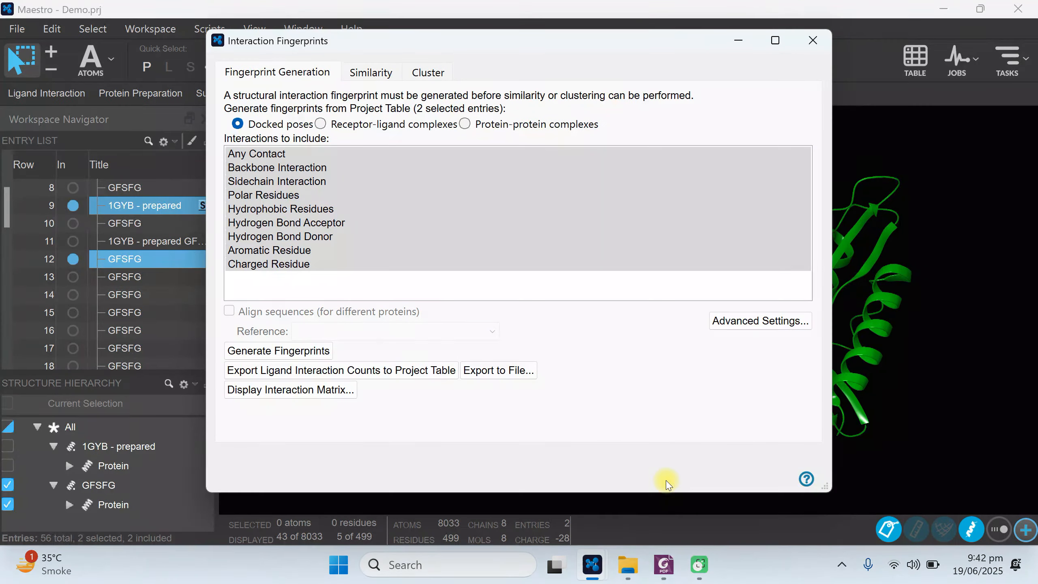
click(260, 353)
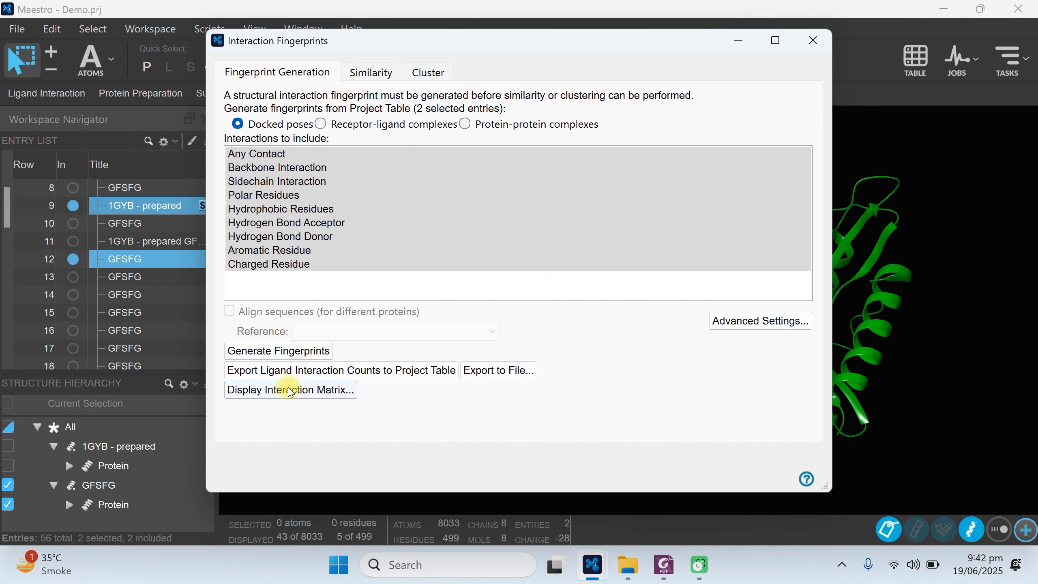
Display the interaction matrix and set it to show Hydrogen Bond Acceptor interactions.
click(265, 391)
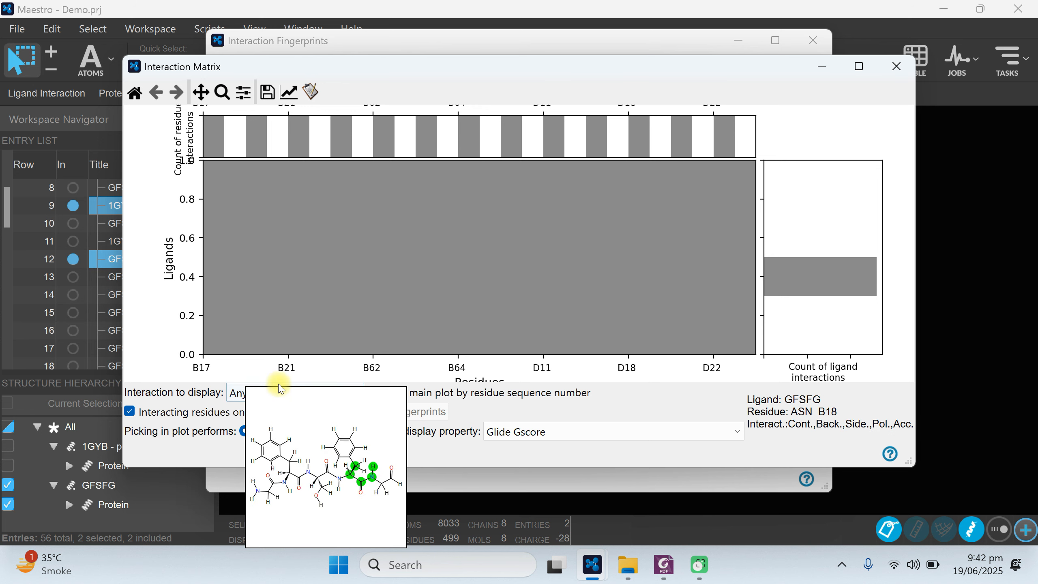
click(260, 394)
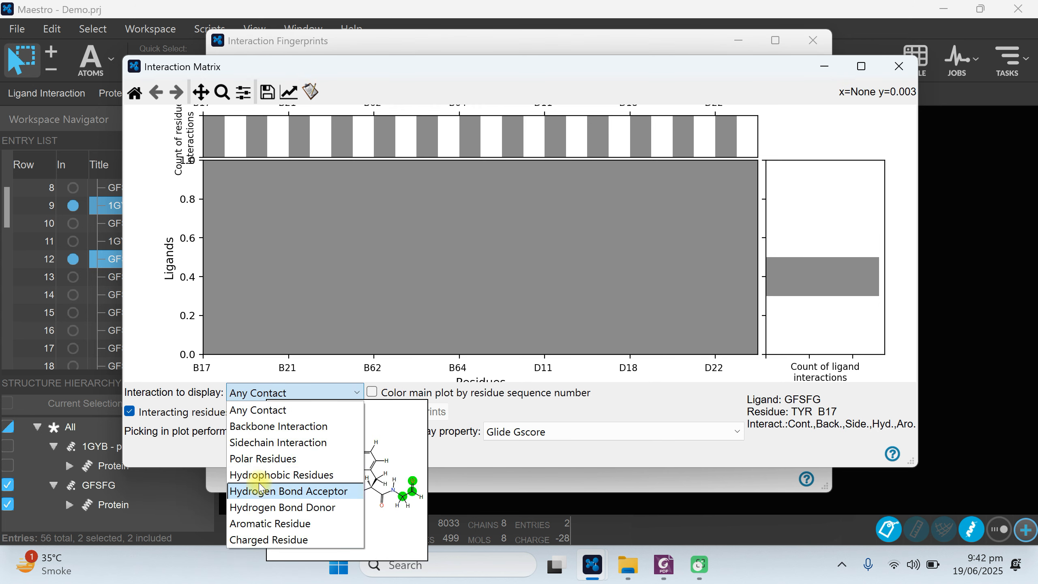
click(258, 492)
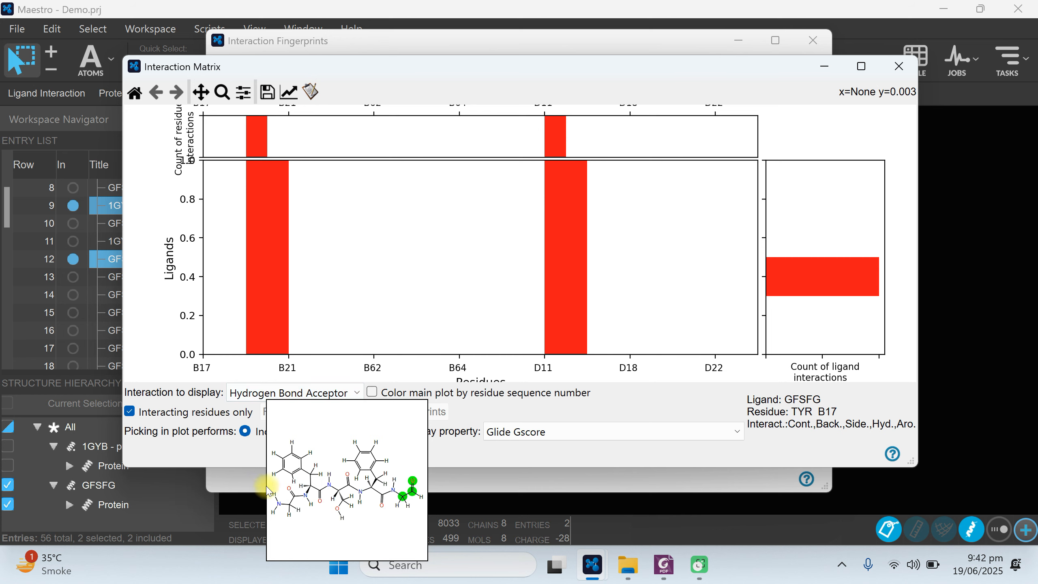
Move the Interaction Matrix window clear of the entry list and examine the ligand and residue details of the first hydrogen bond acceptor band.
mouse_move(262, 281)
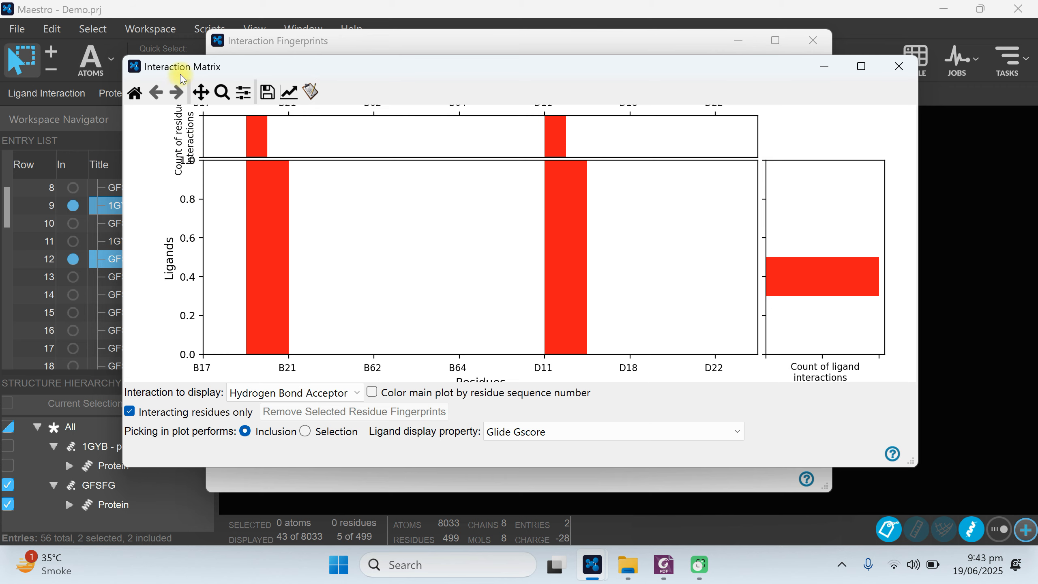
drag(181, 71, 278, 67)
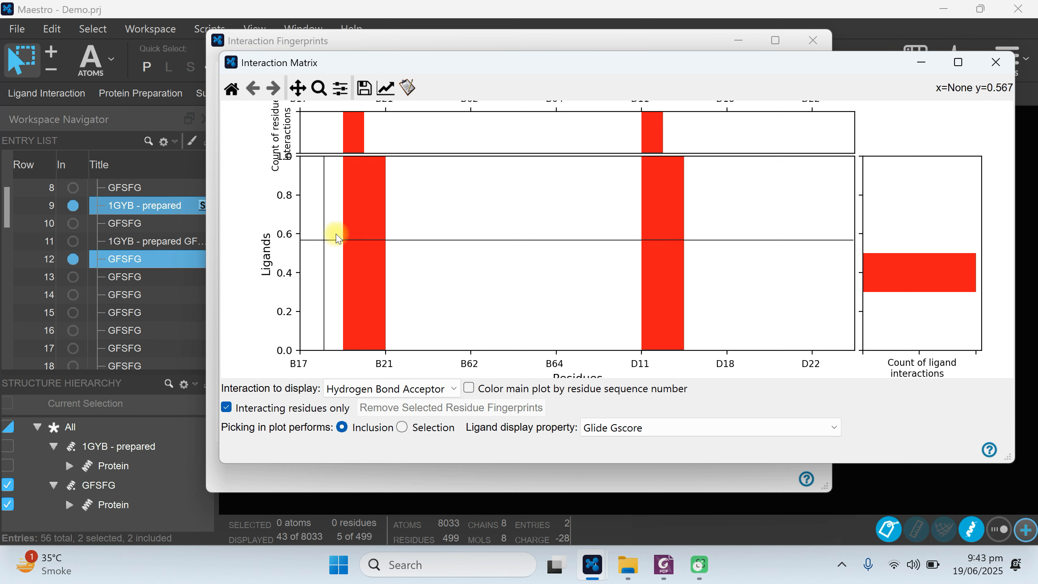
mouse_move(372, 348)
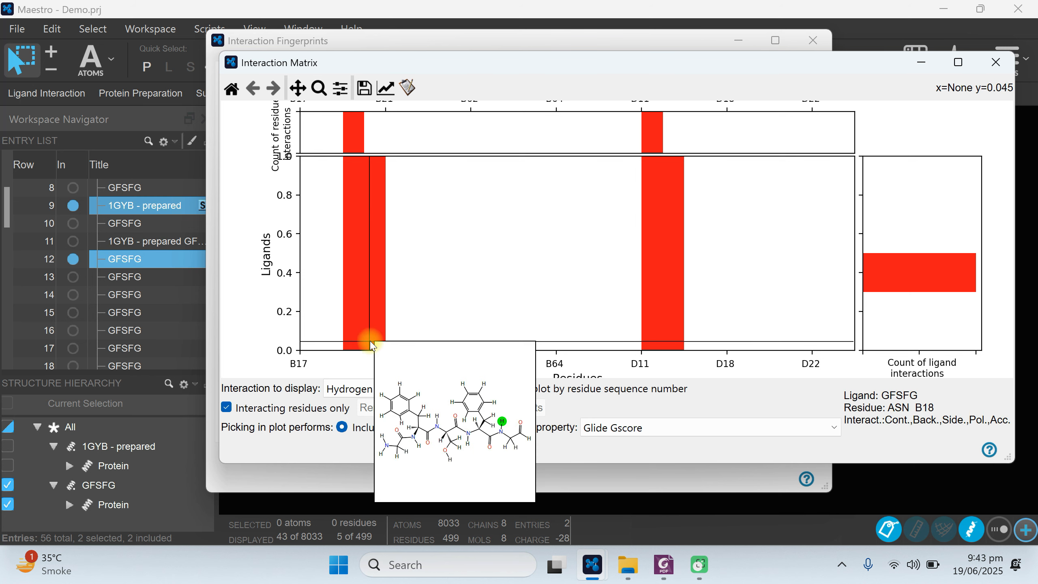
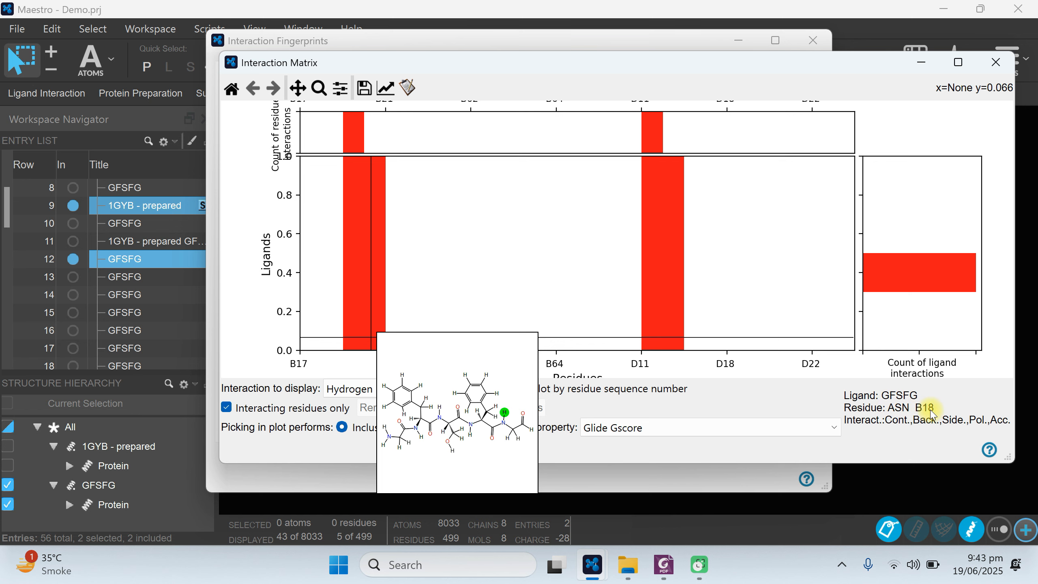
Display the Polar Residues and Hydrogen Bond Donor interactions in the matrix in turn, and examine the hydrogen bond donor band.
mouse_move(664, 274)
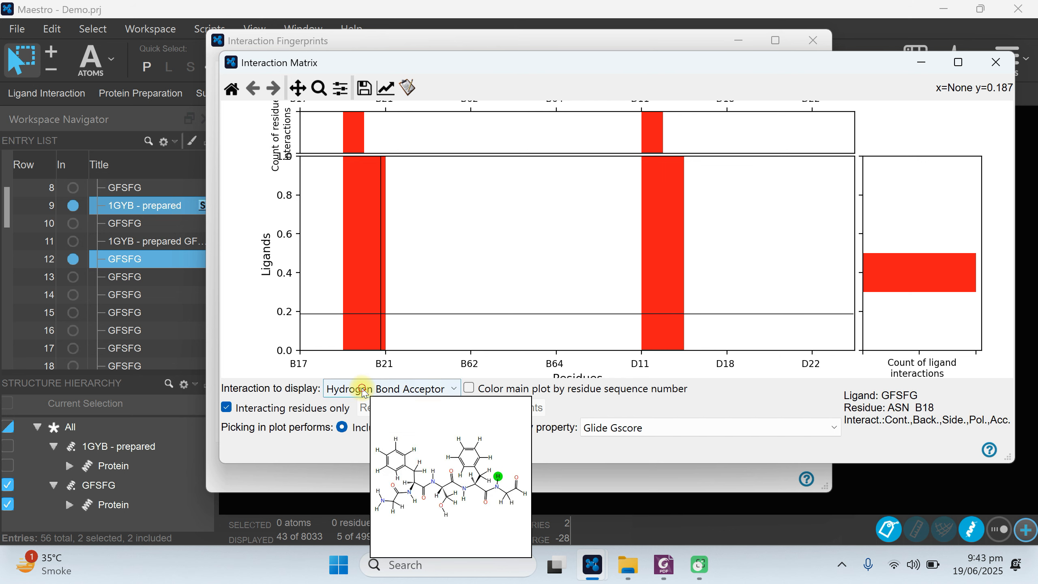
click(364, 391)
click(360, 455)
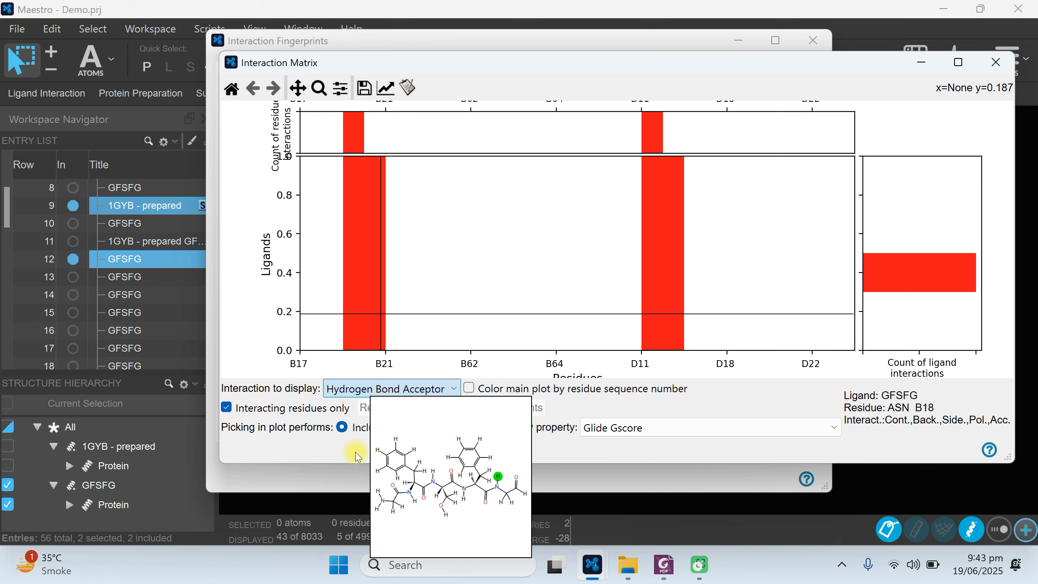
click(360, 389)
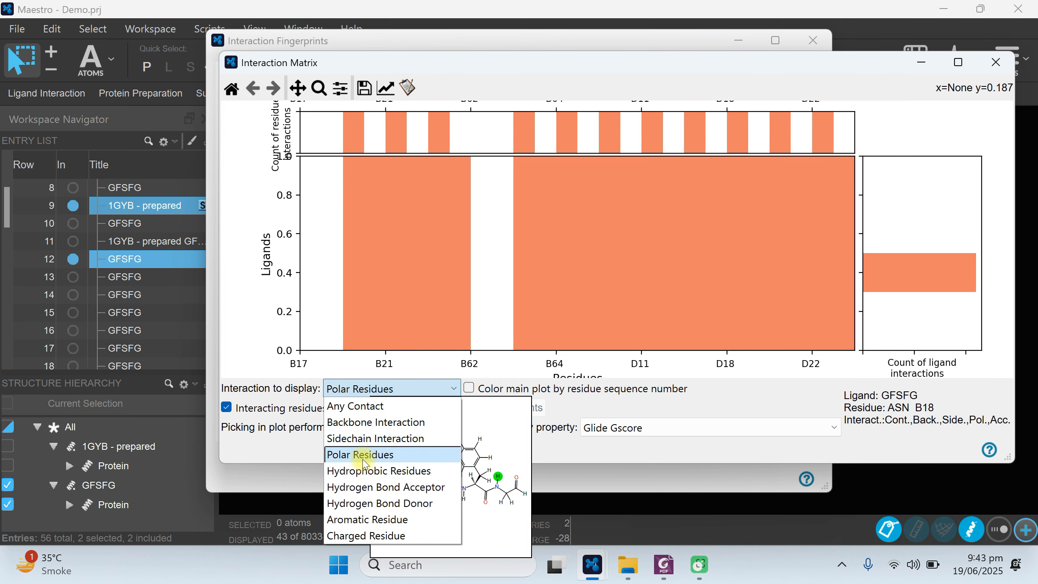
click(362, 503)
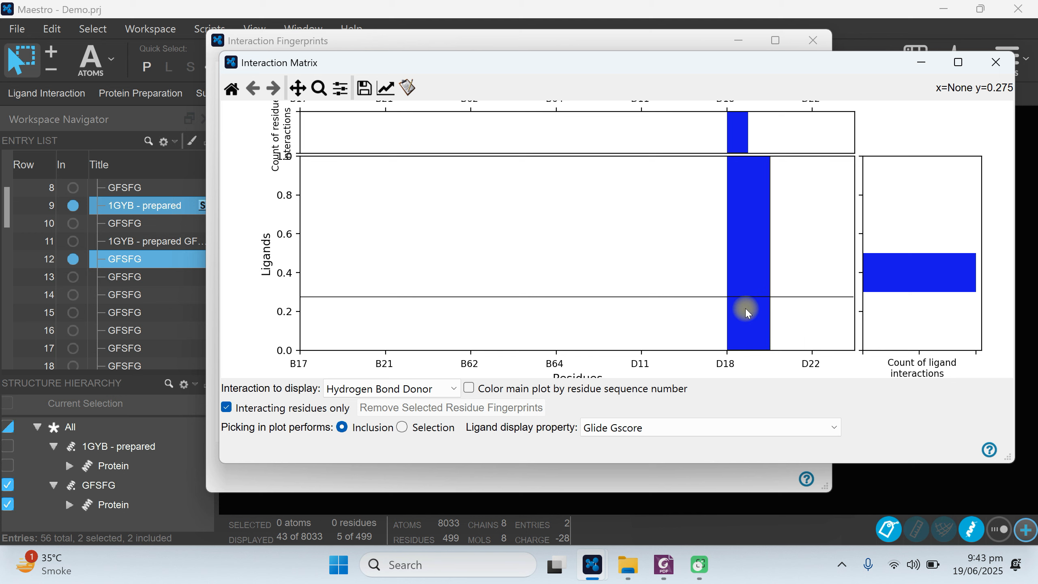
mouse_move(746, 313)
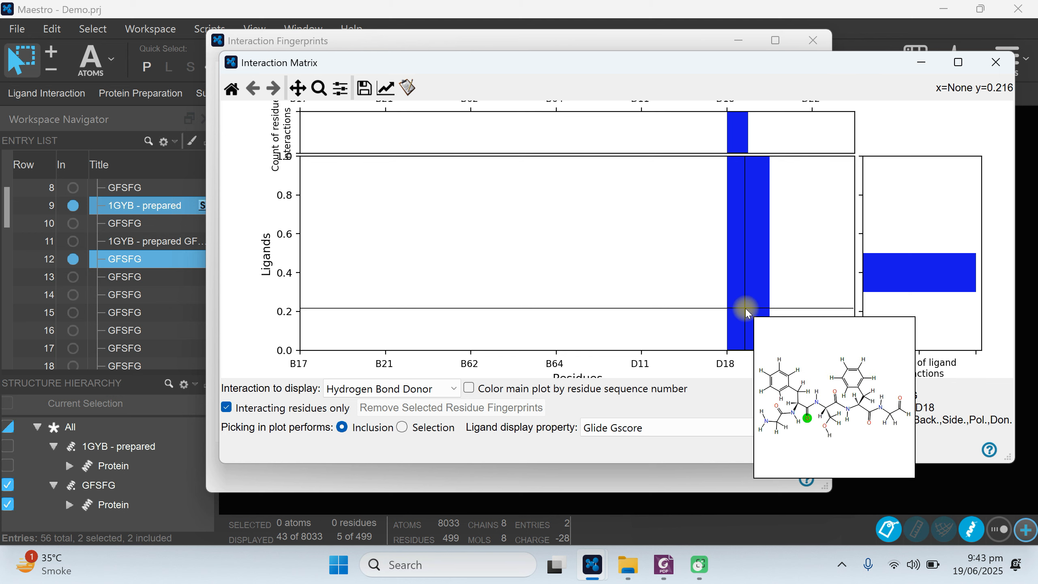
Set the interaction matrix to show Aromatic Residue interactions and color the main plot by residue sequence number.
click(387, 389)
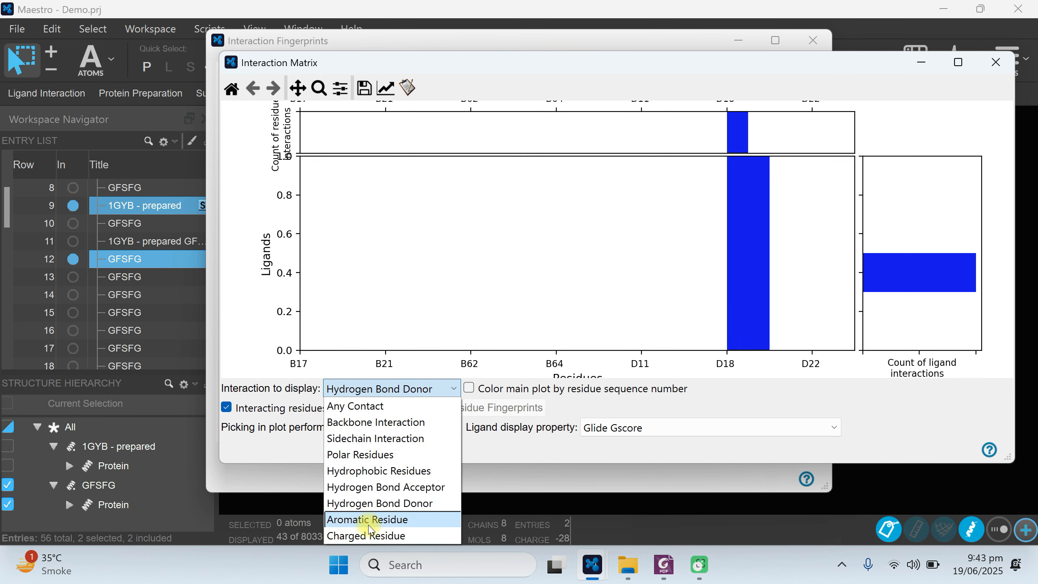
click(369, 528)
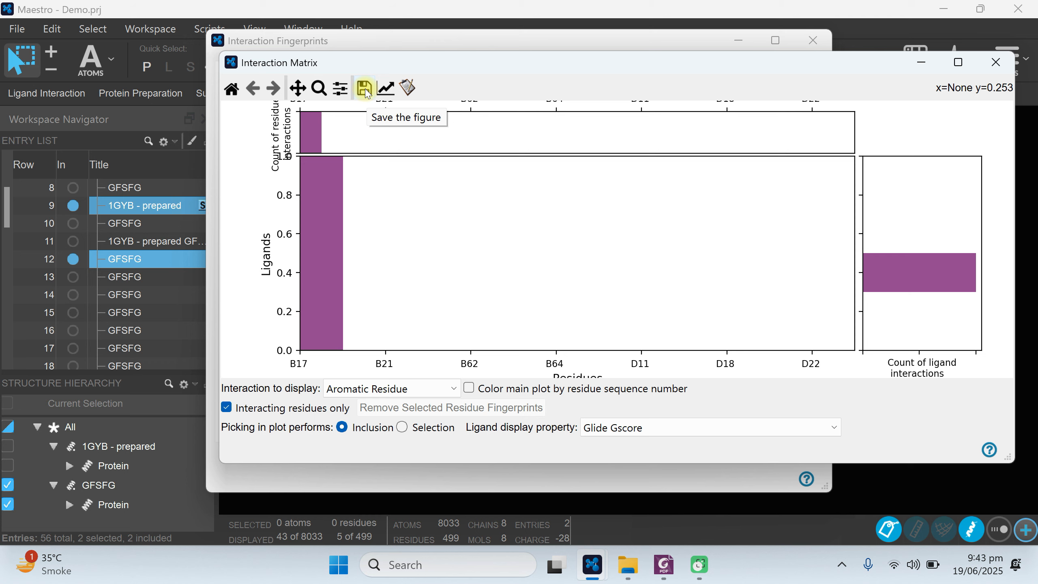
click(468, 388)
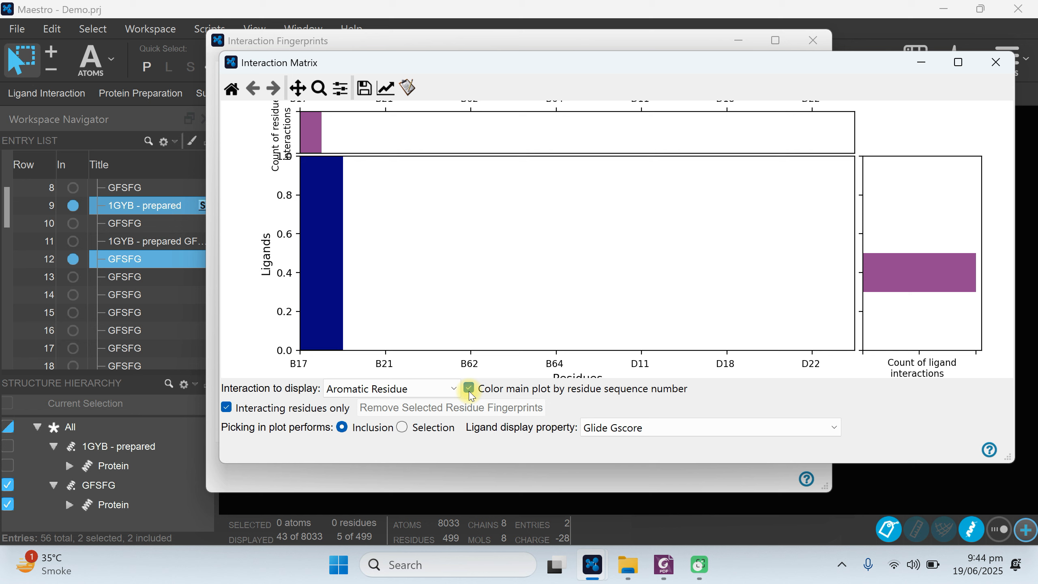
Set the matrix's ligand display property to Glide Energy, and close the Interaction Matrix window.
click(636, 429)
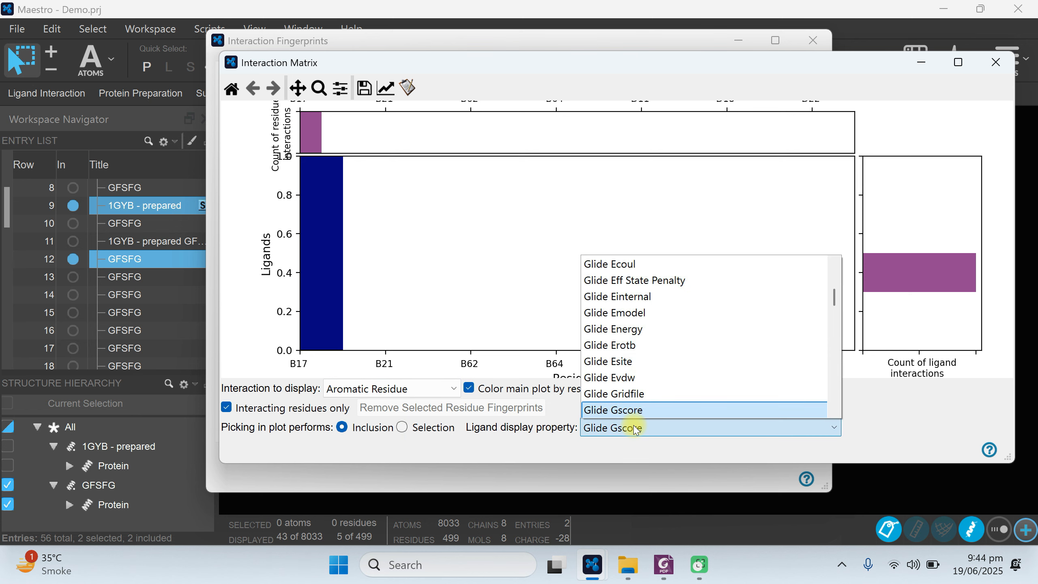
click(612, 329)
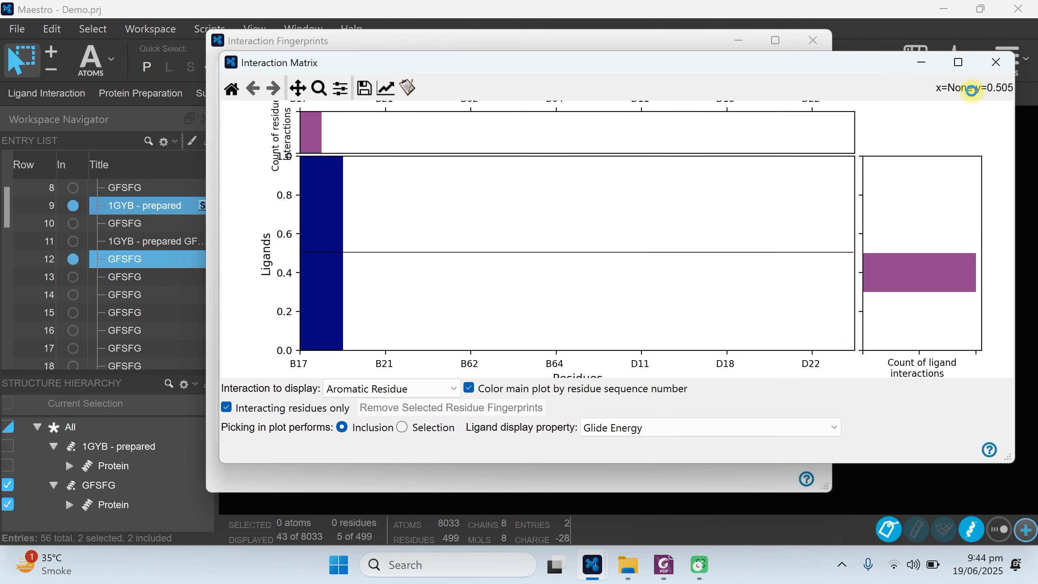
click(1001, 68)
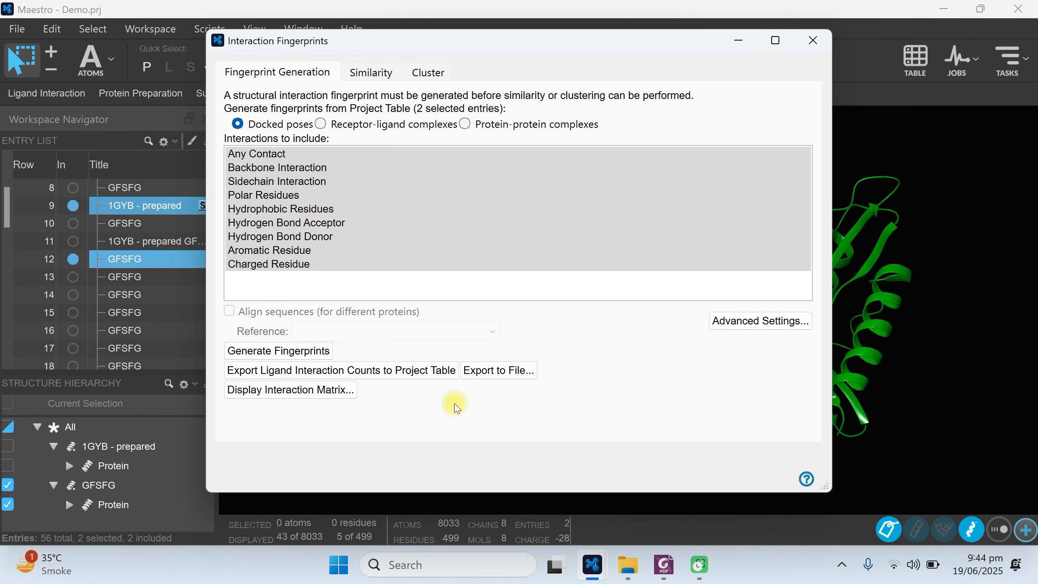
Export the fingerprints to the Peptide Docking Demo folder as a CSV text file named IFD, and close the export dialog.
click(502, 373)
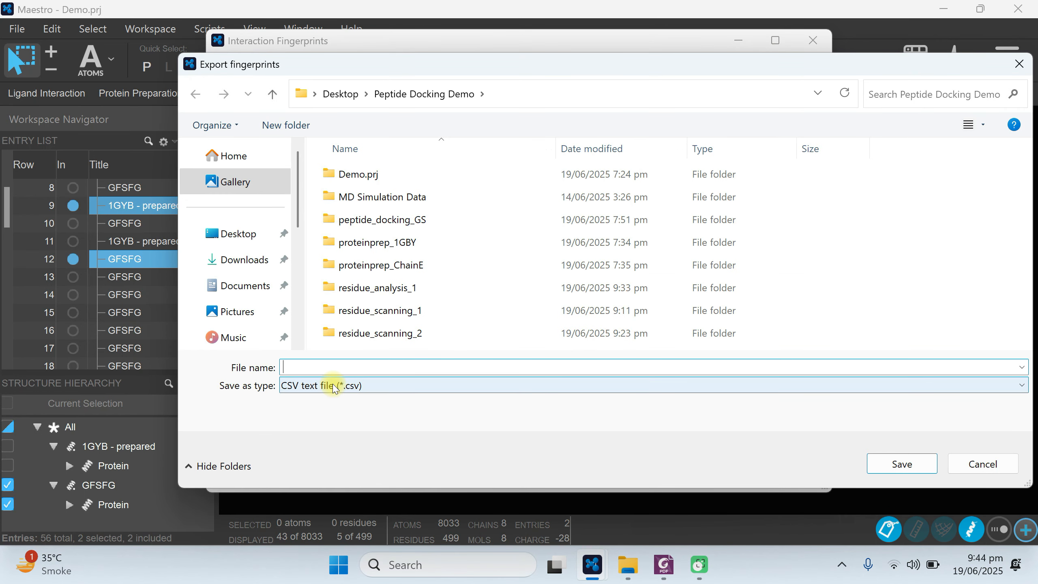
click(324, 385)
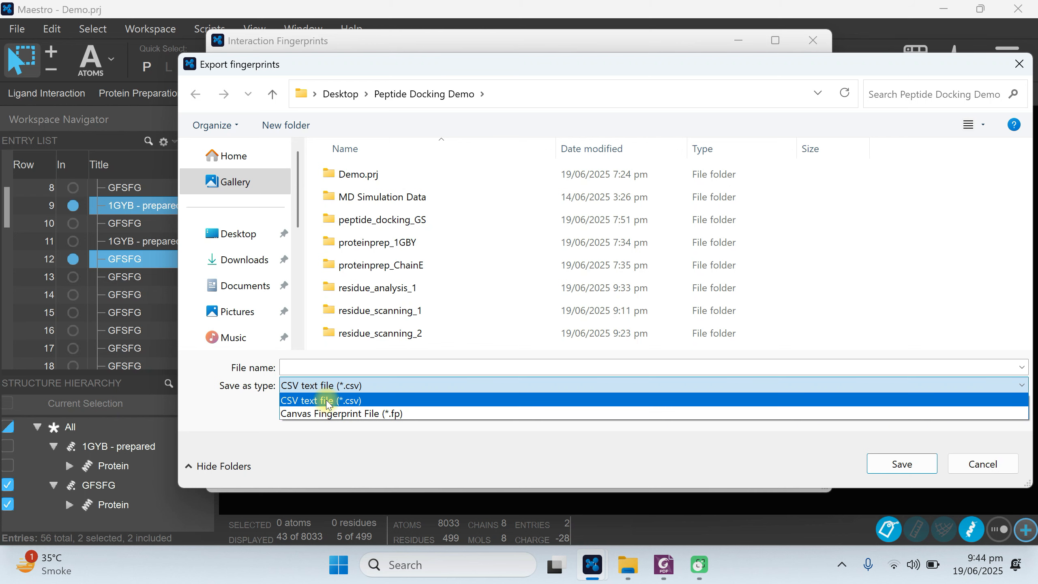
click(326, 400)
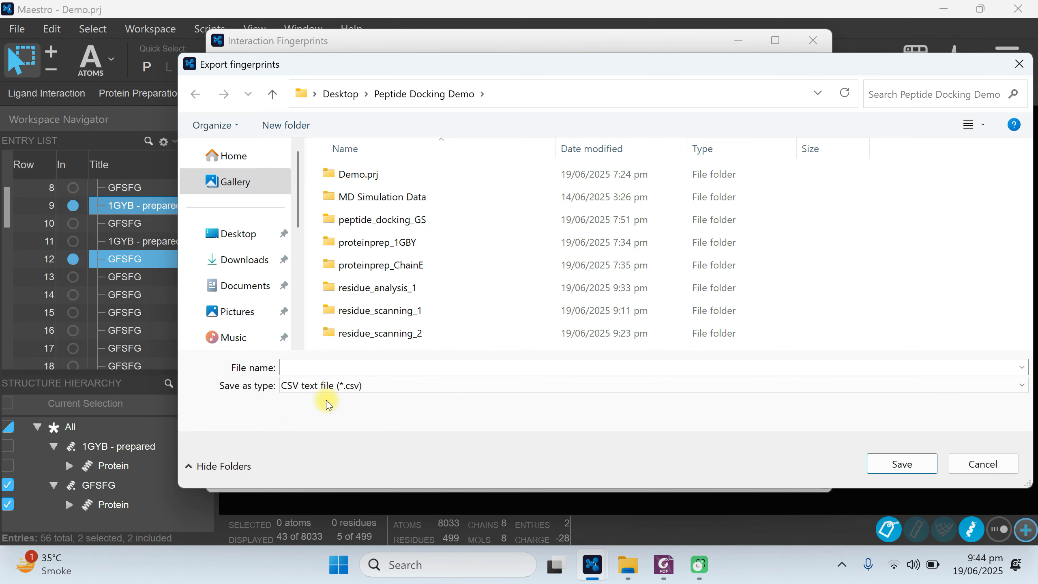
click(293, 370)
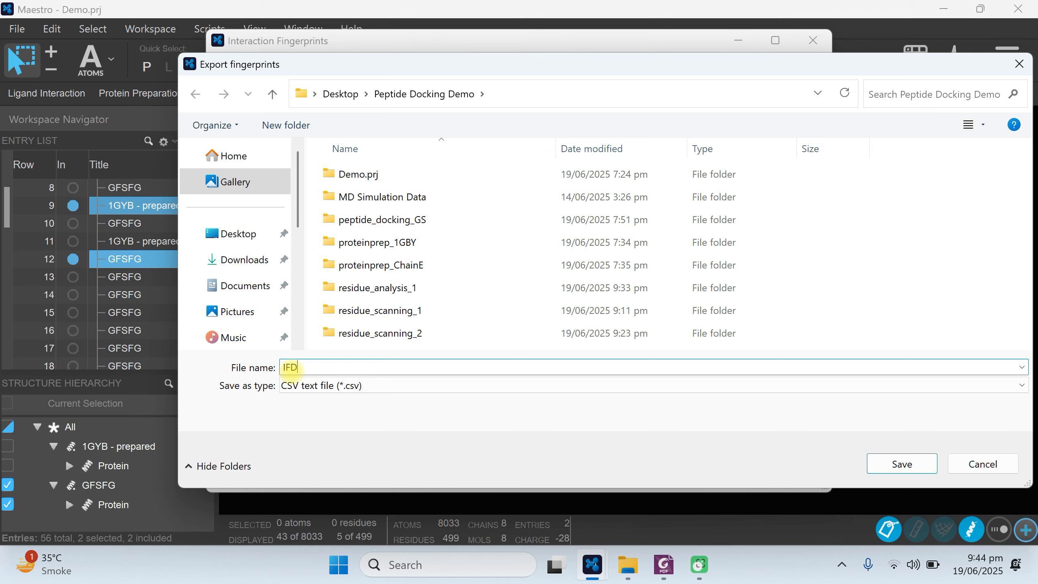
click(902, 464)
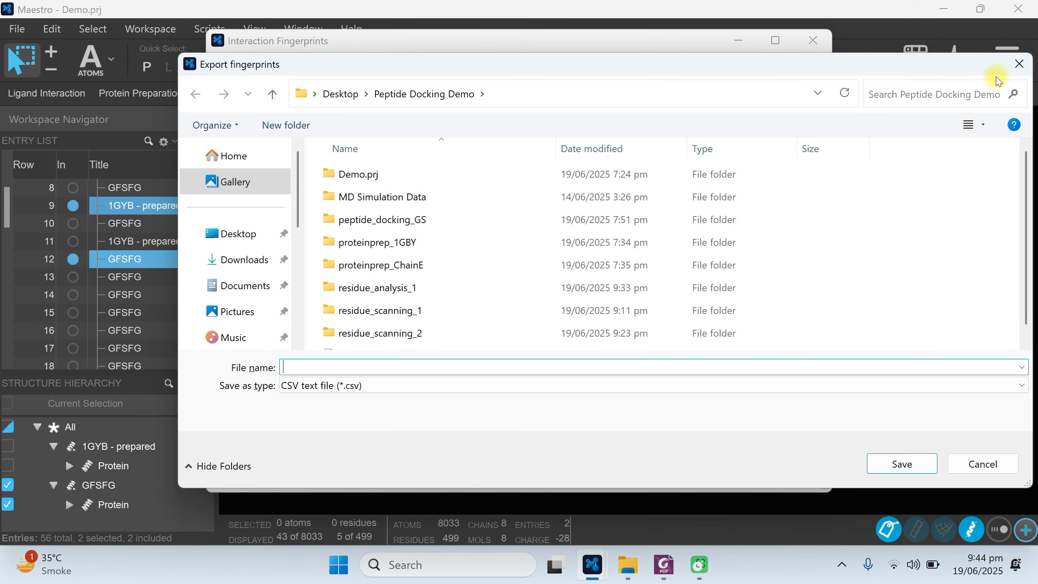
click(1024, 69)
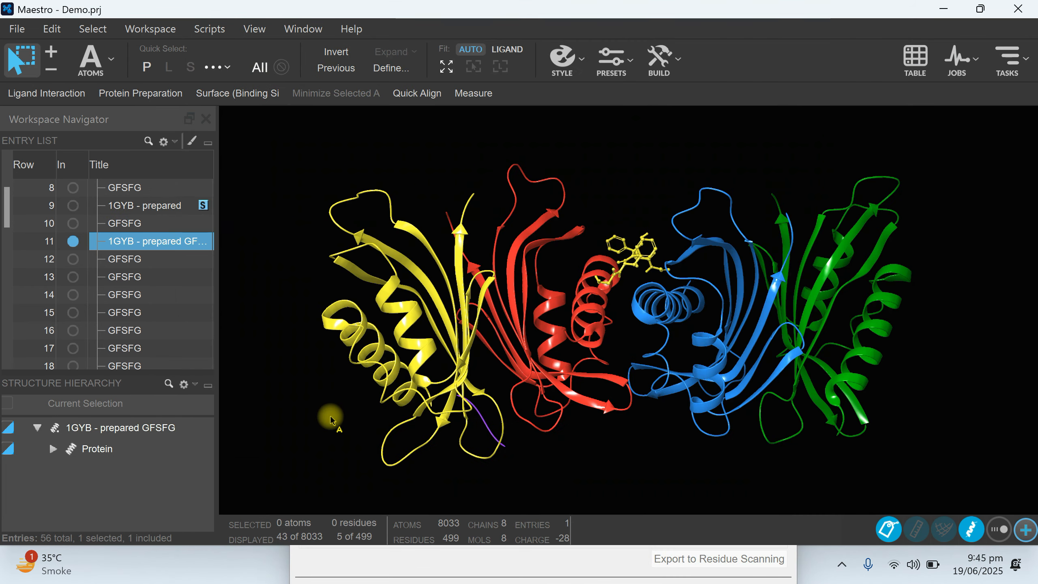
Check the exported IFD.csv in the Peptide Docking Demo folder in File Explorer, and return to Maestro.
click(944, 9)
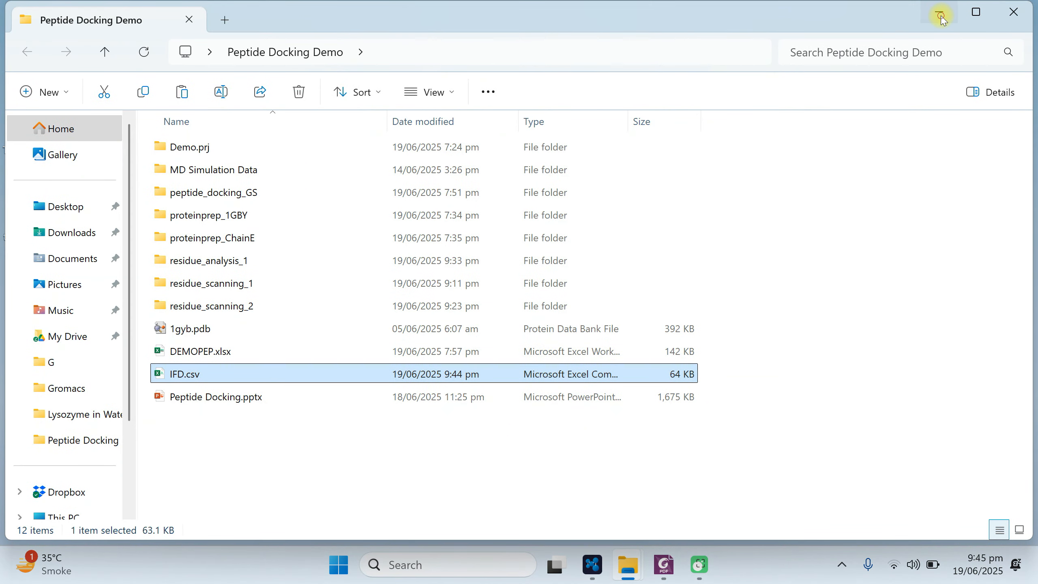
click(941, 16)
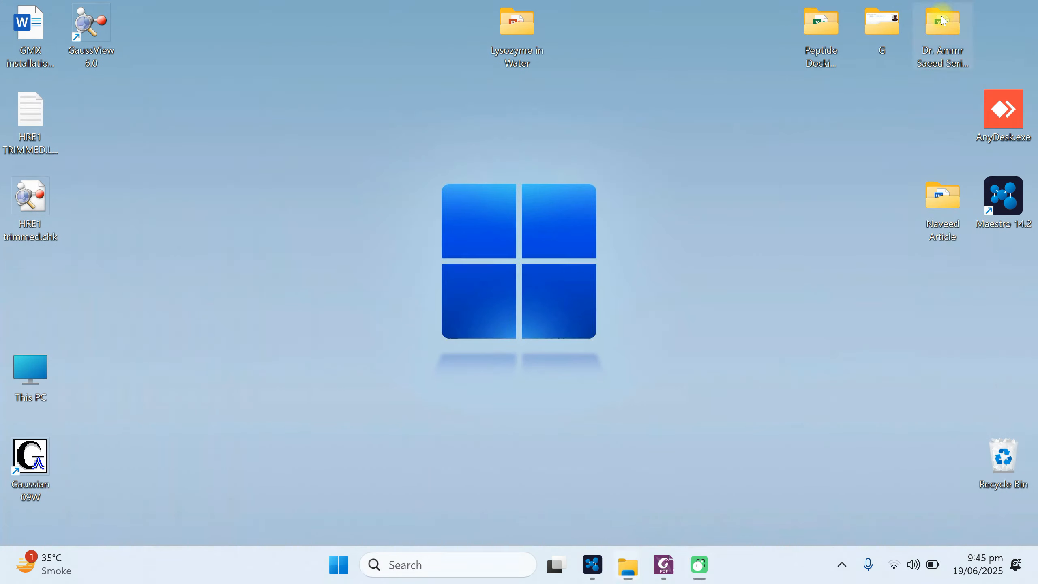
click(592, 566)
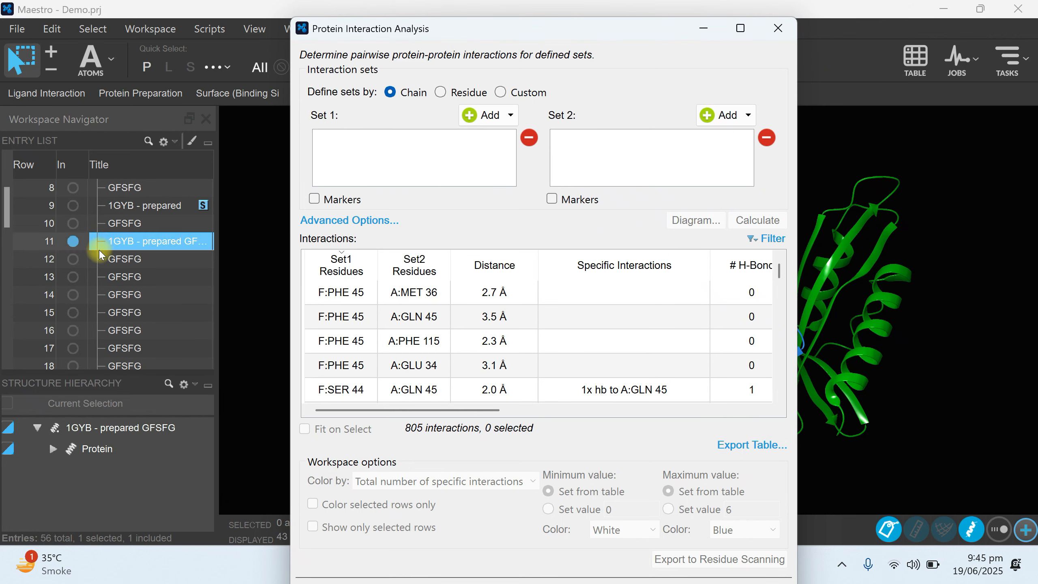
Reopen Protein Interaction Analysis with the 1GYB - prepared GFSFG complex in row 11 included, and bring its window to the front.
click(777, 29)
click(1002, 59)
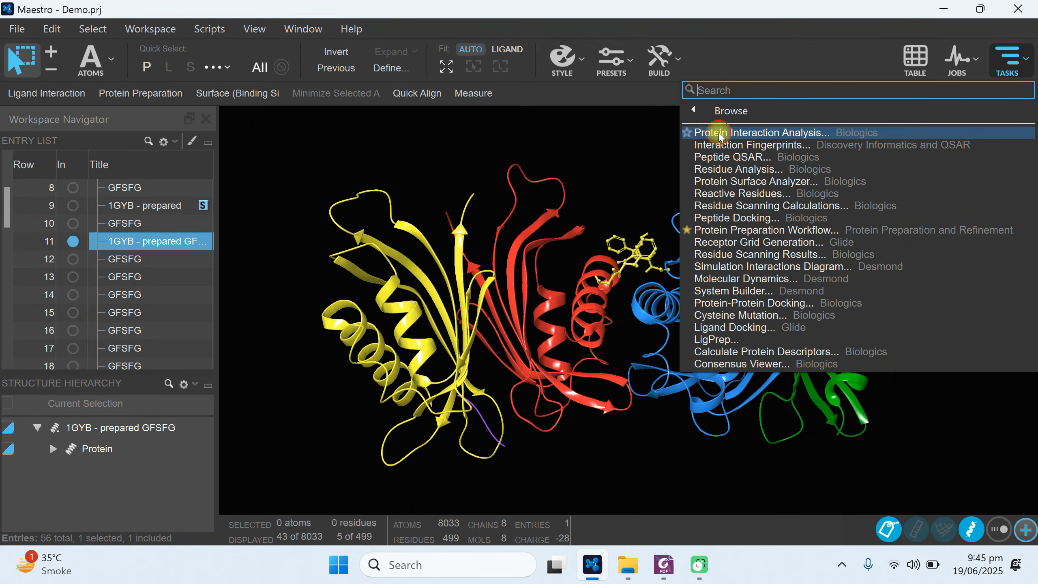
click(704, 133)
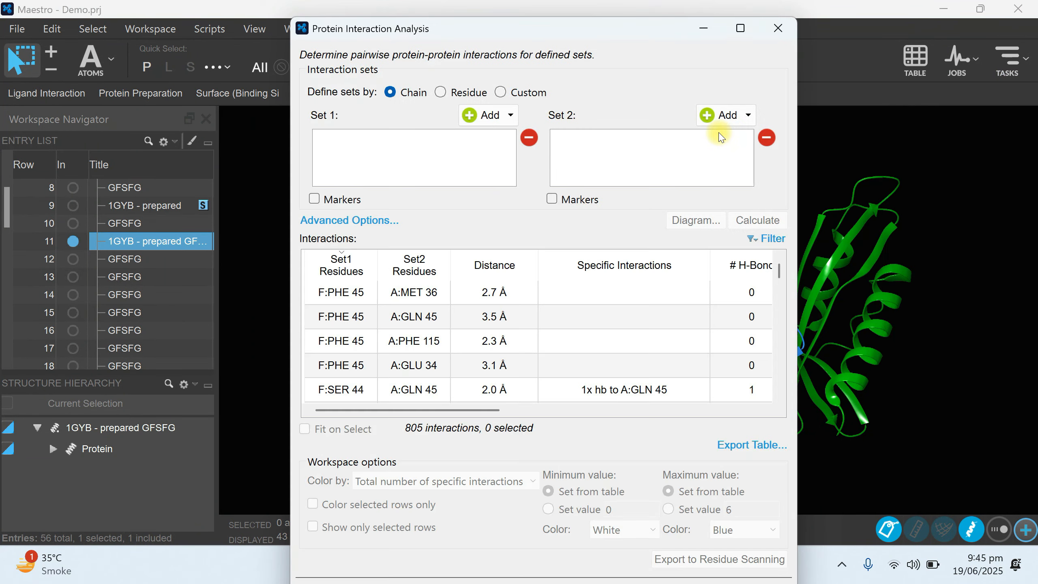
click(267, 354)
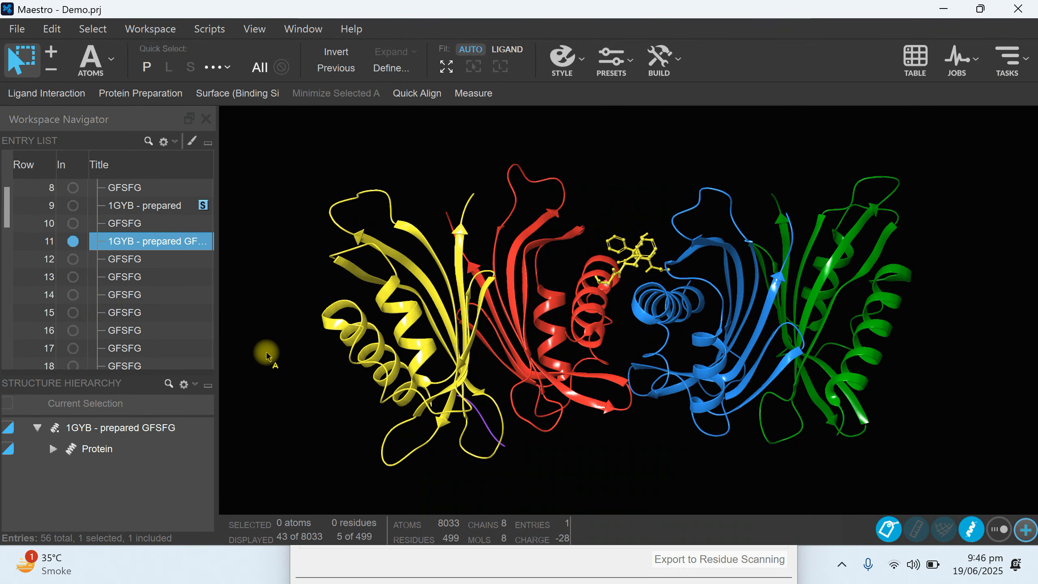
mouse_move(237, 564)
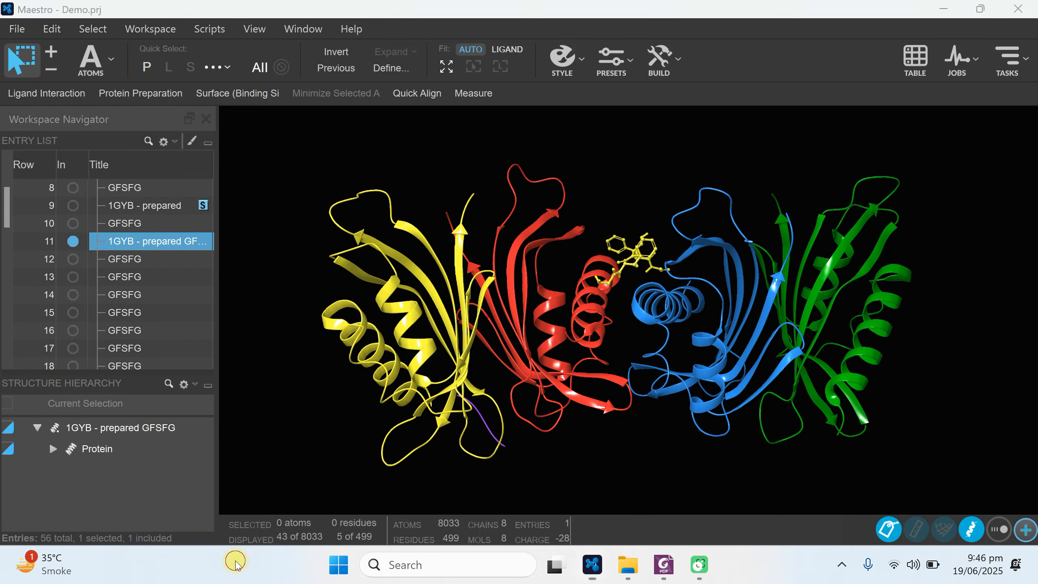
mouse_move(598, 570)
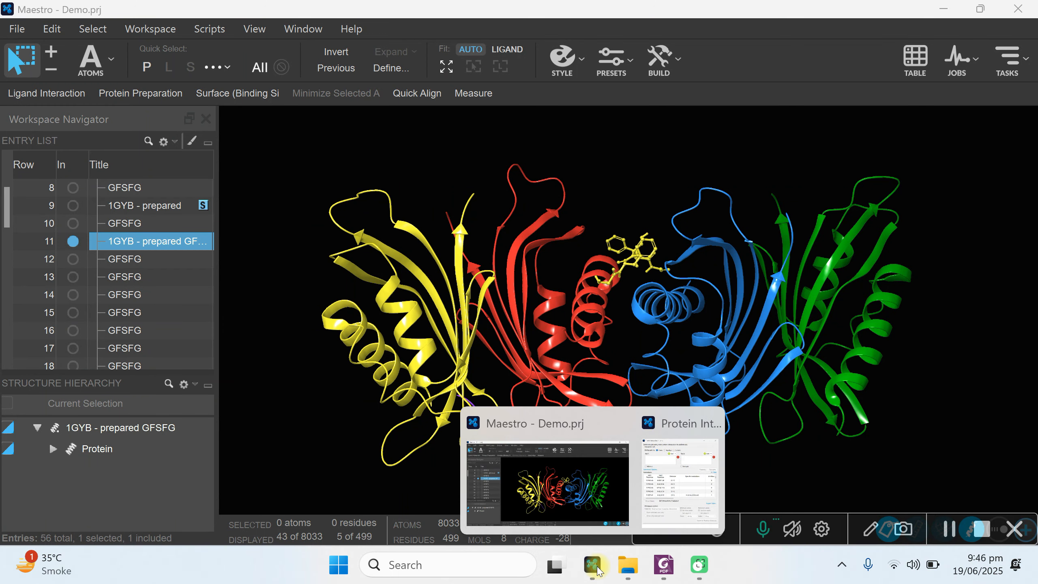
click(681, 474)
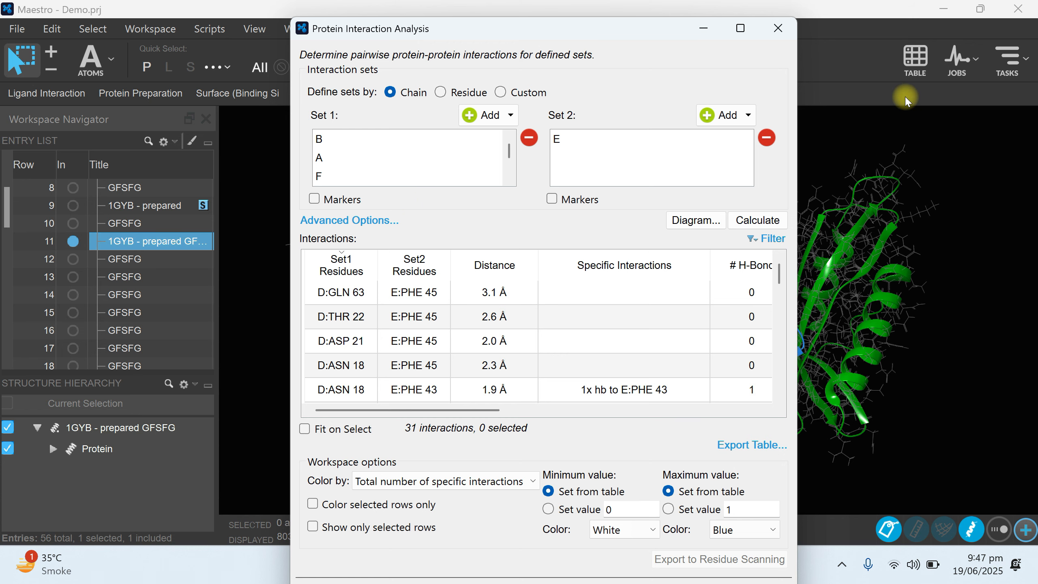
Call up Protein Interaction Analysis from the Biologics docking tasks and check which chains can still be added to Set 1.
click(1010, 61)
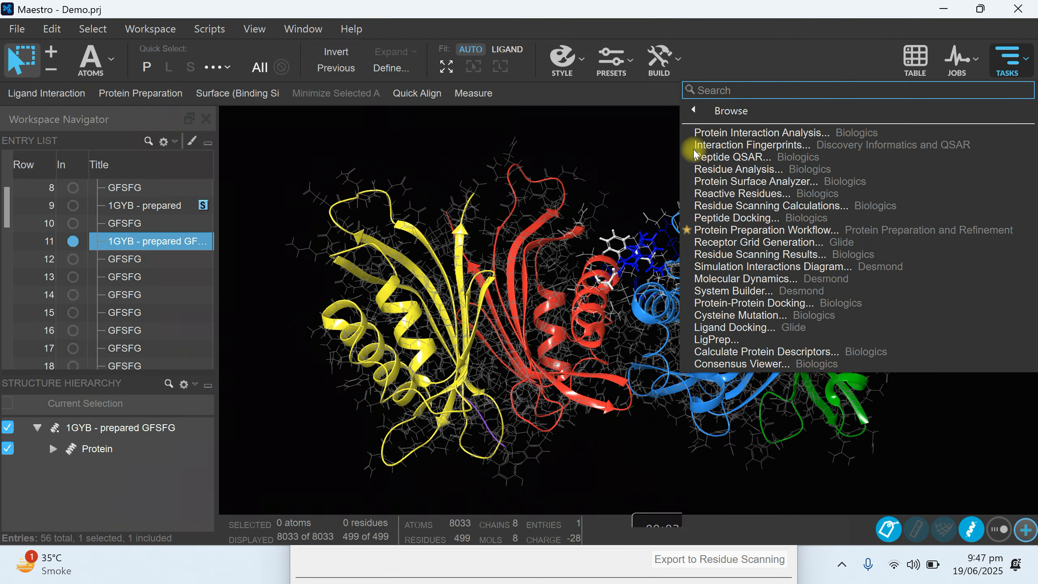
click(695, 109)
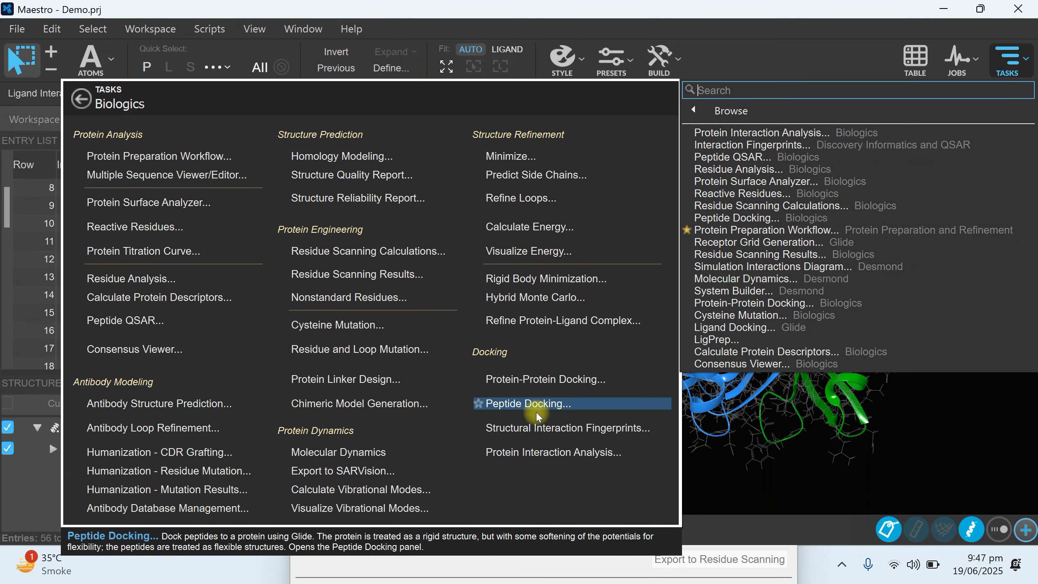
click(520, 454)
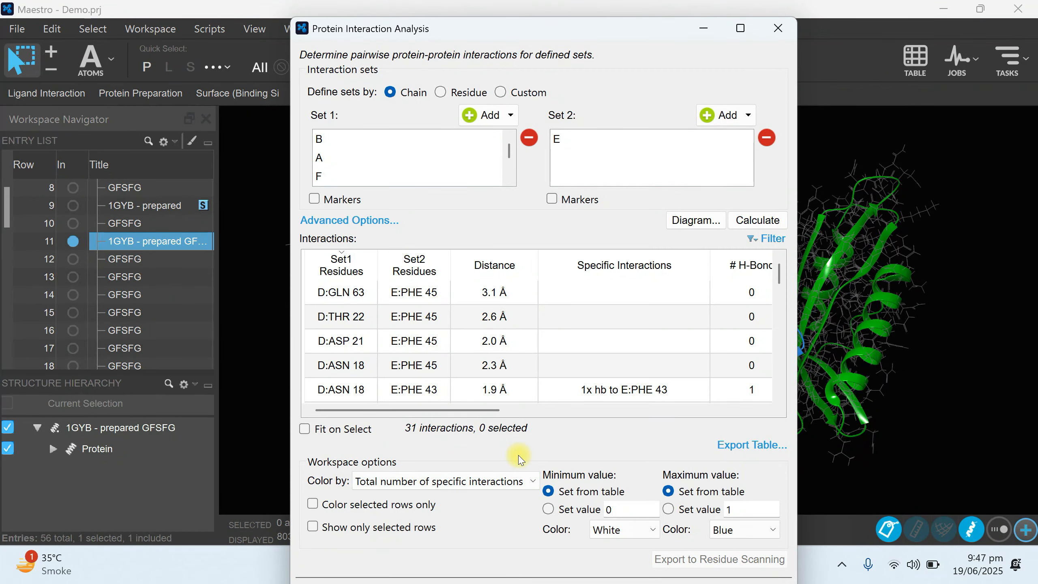
click(479, 113)
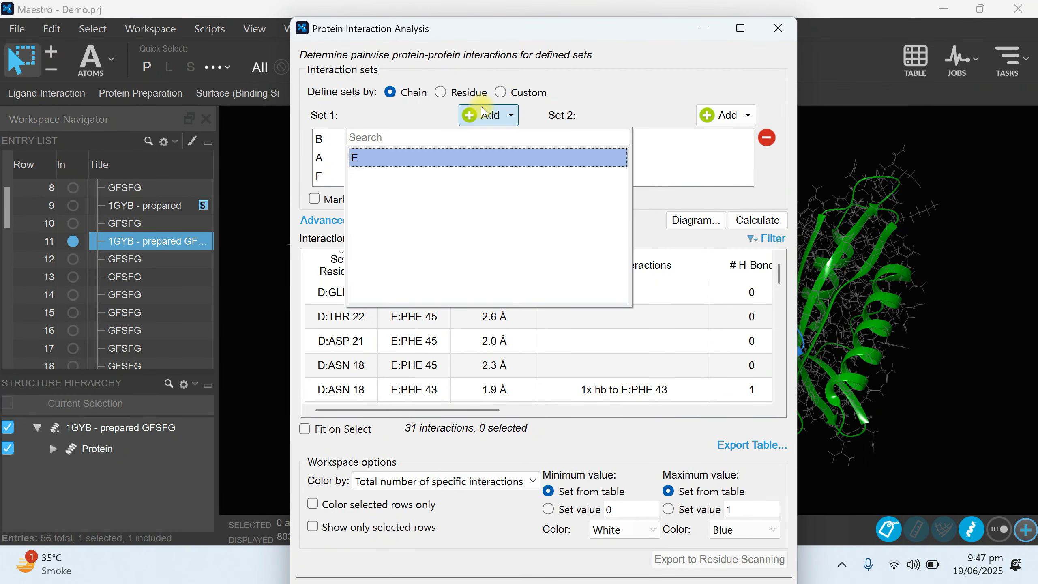
click(500, 36)
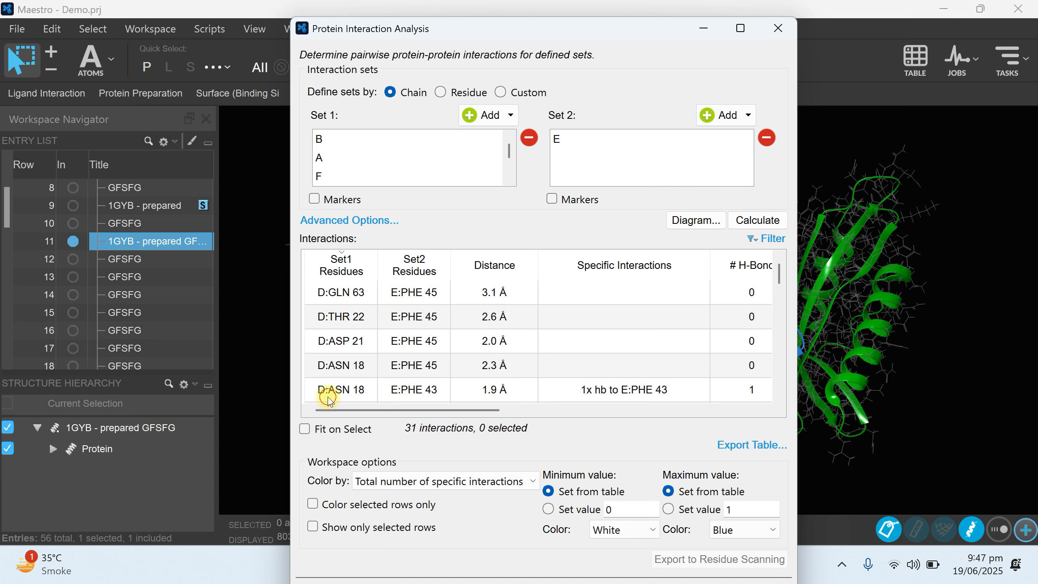
Select the D:ASN 18–E:PHE 43 and B:GLN 63–E:SER 44 hydrogen bond rows in turn, and review the remaining interactions.
click(623, 399)
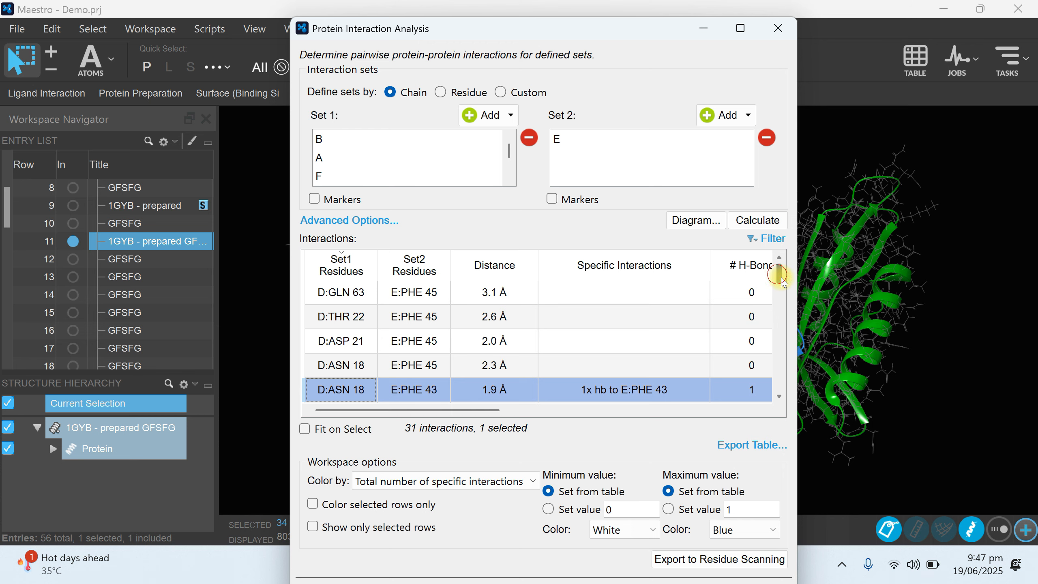
drag(778, 274, 782, 329)
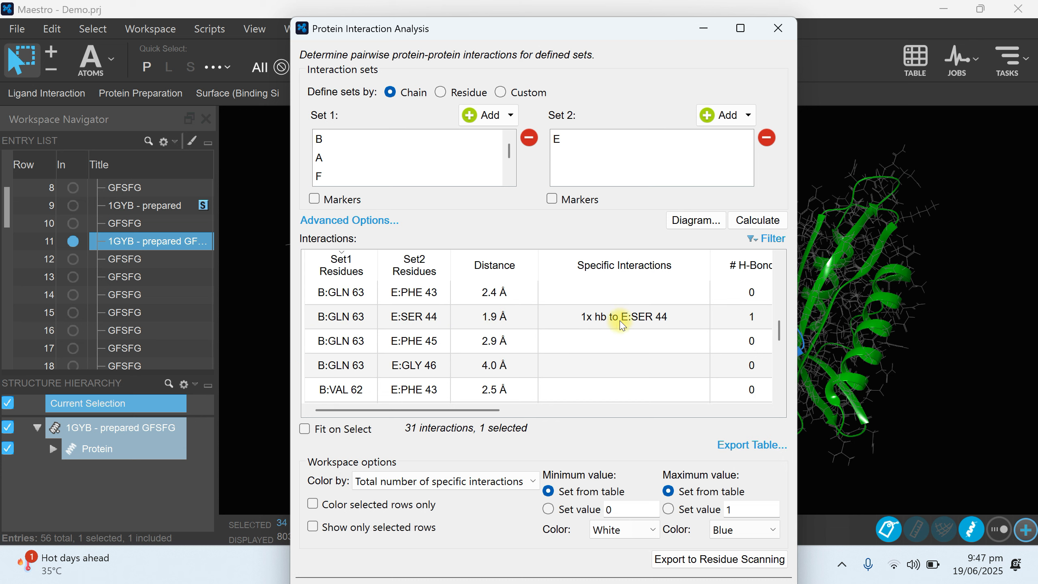
click(653, 322)
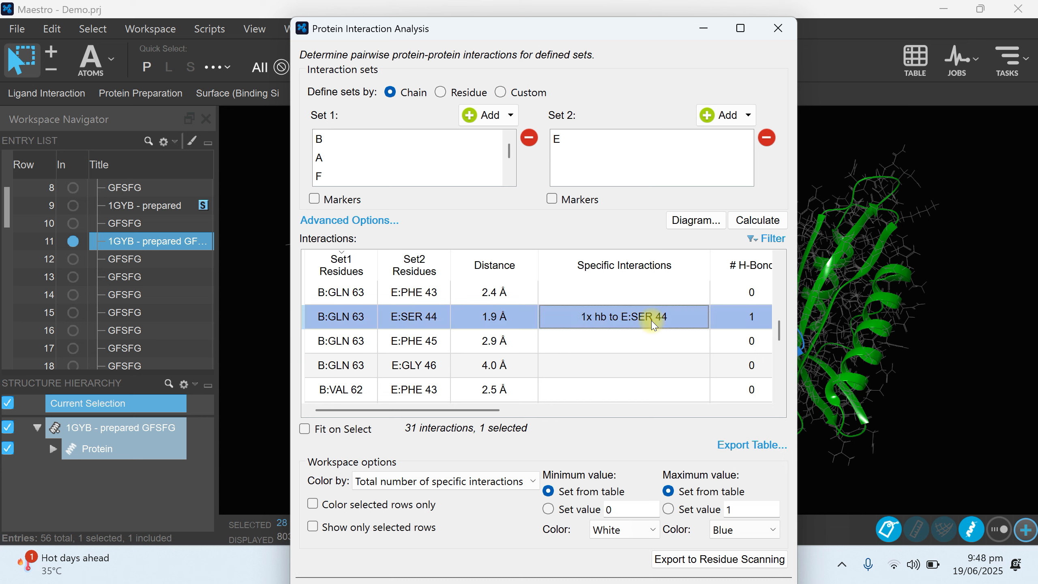
drag(780, 344, 778, 396)
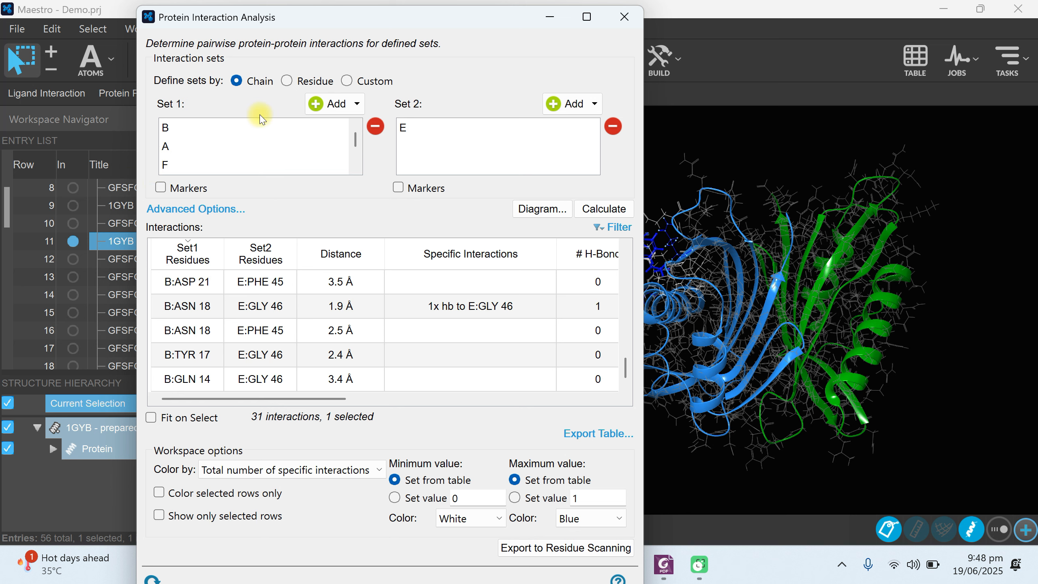
Look at the Residue and Custom ways of defining the interaction sets, and return to defining them by Chain.
click(288, 82)
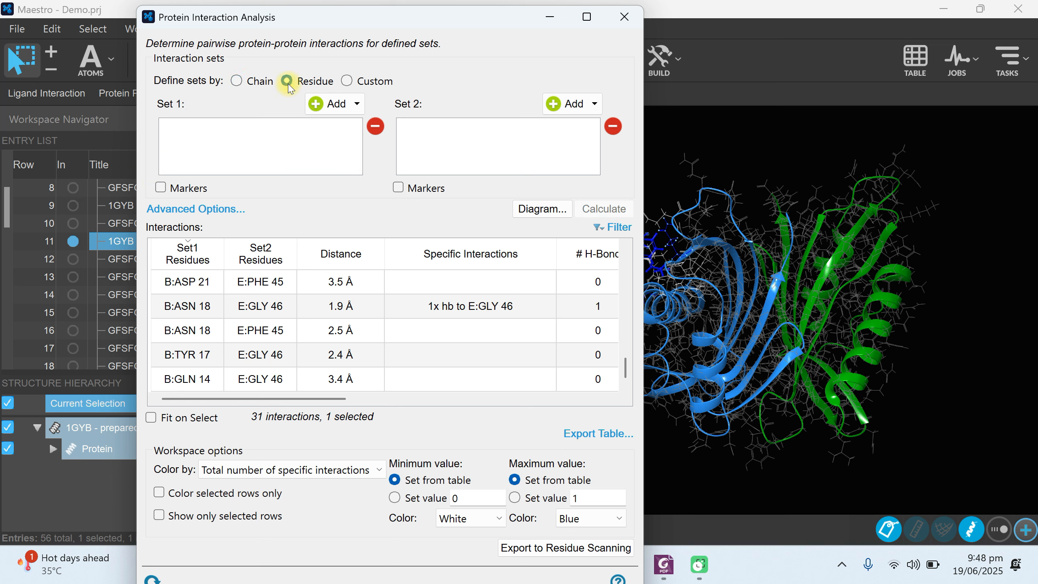
click(348, 81)
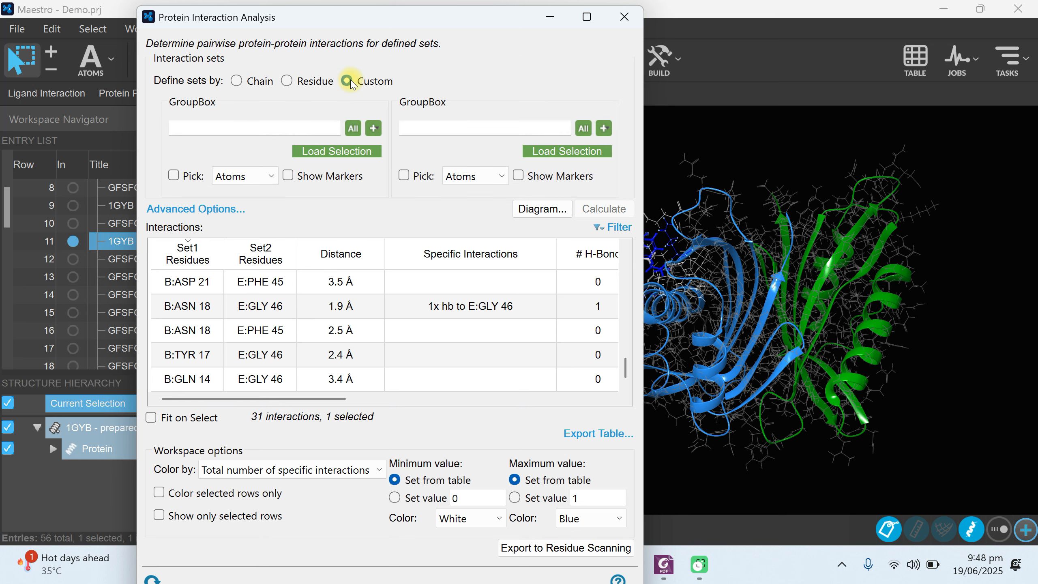
click(240, 83)
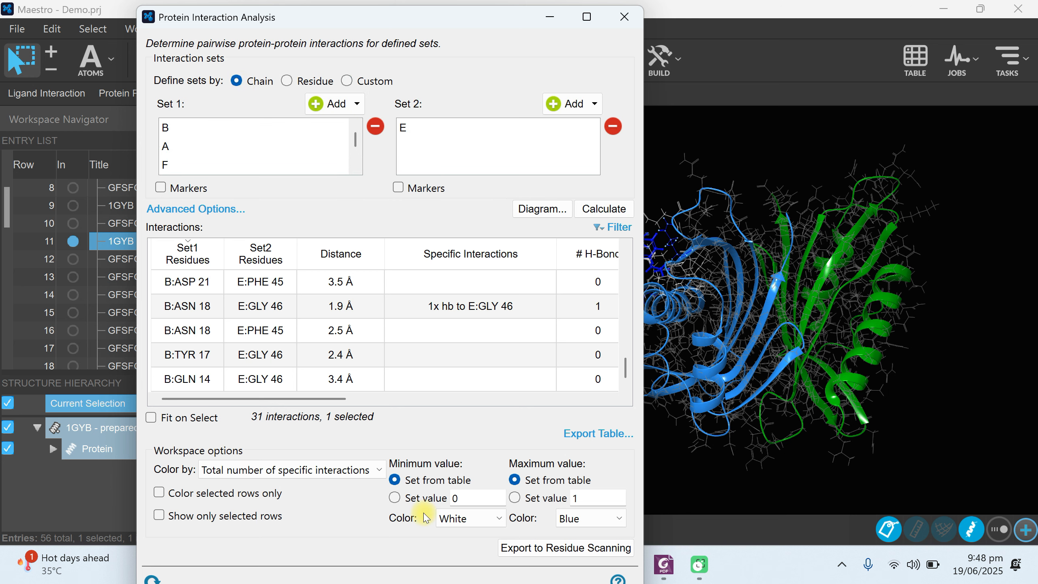
Send the interactions to Residue Scanning, check its binding chains and the mutation choices for H:45 PHE, and close both analysis windows.
click(541, 550)
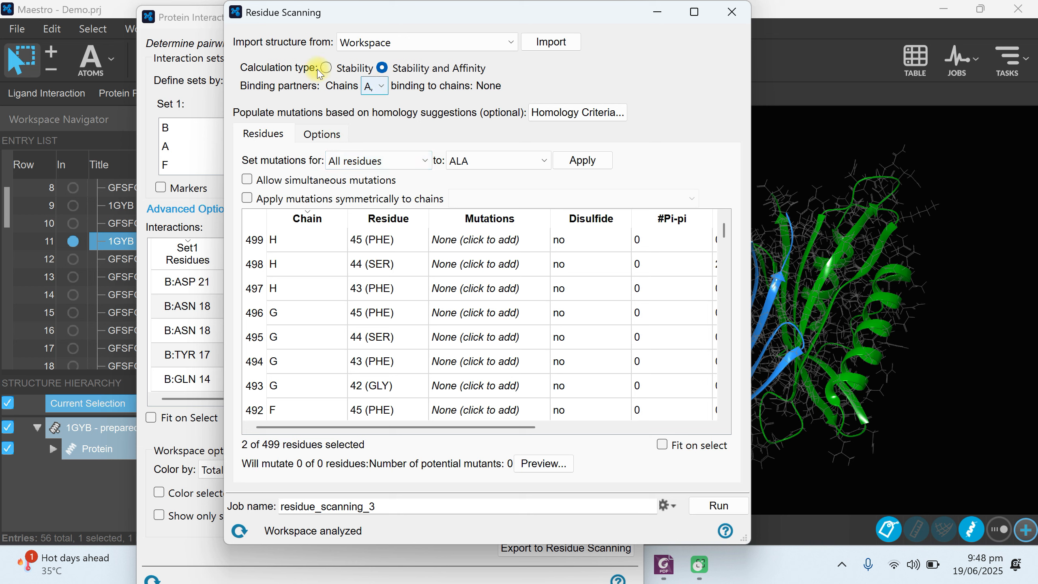
click(379, 89)
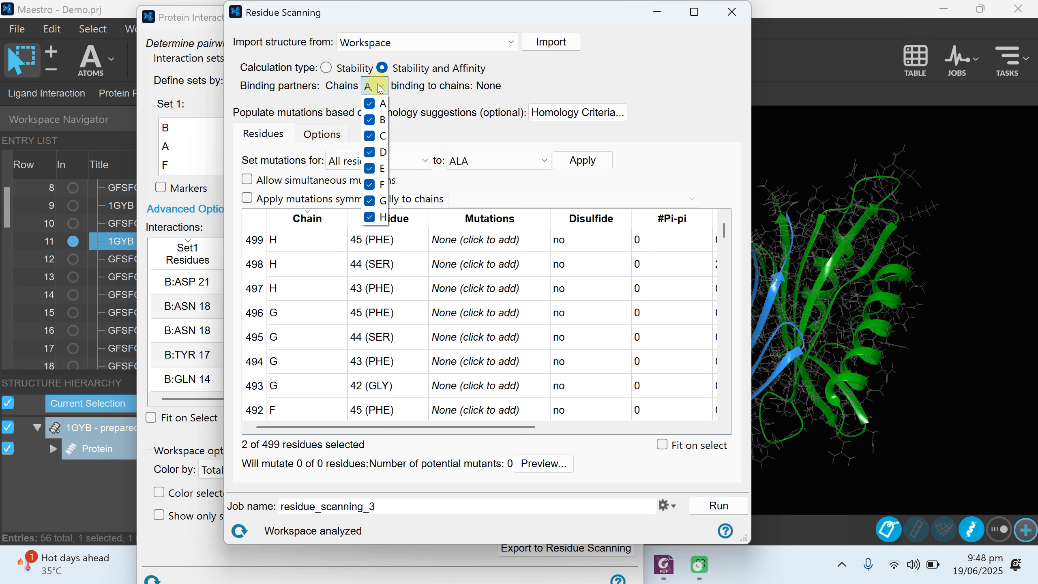
click(539, 72)
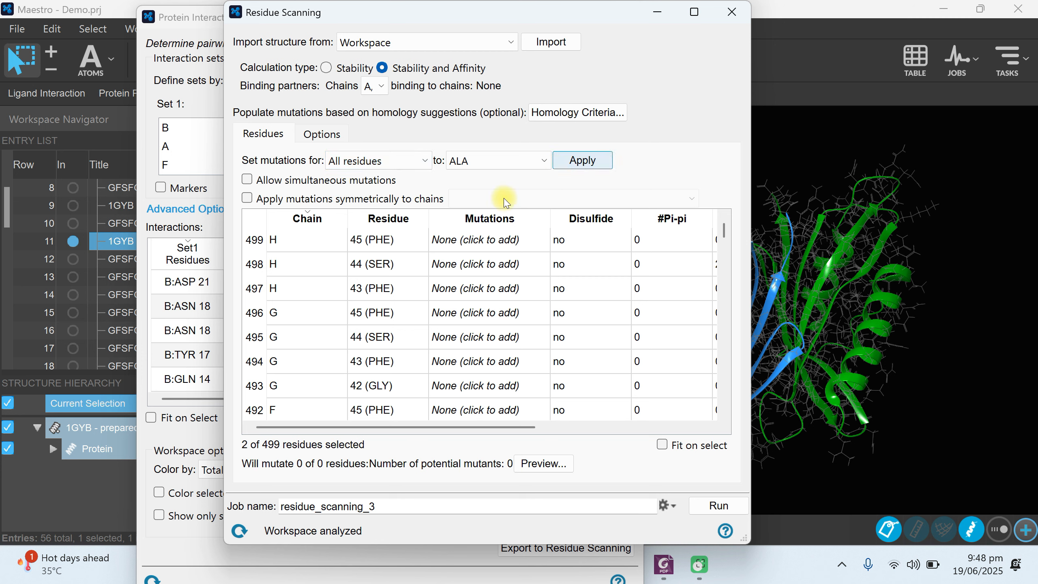
click(473, 239)
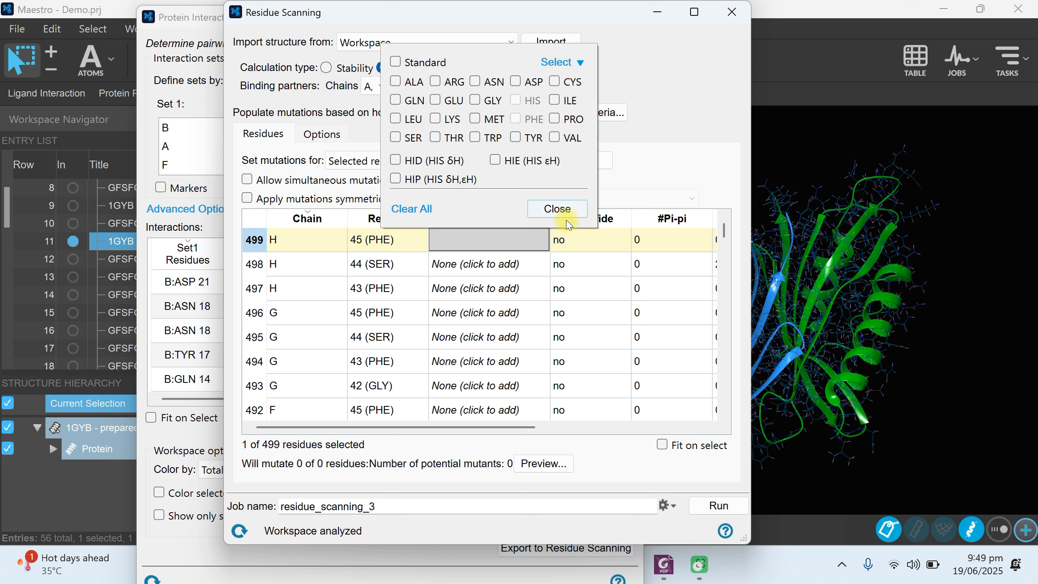
click(555, 211)
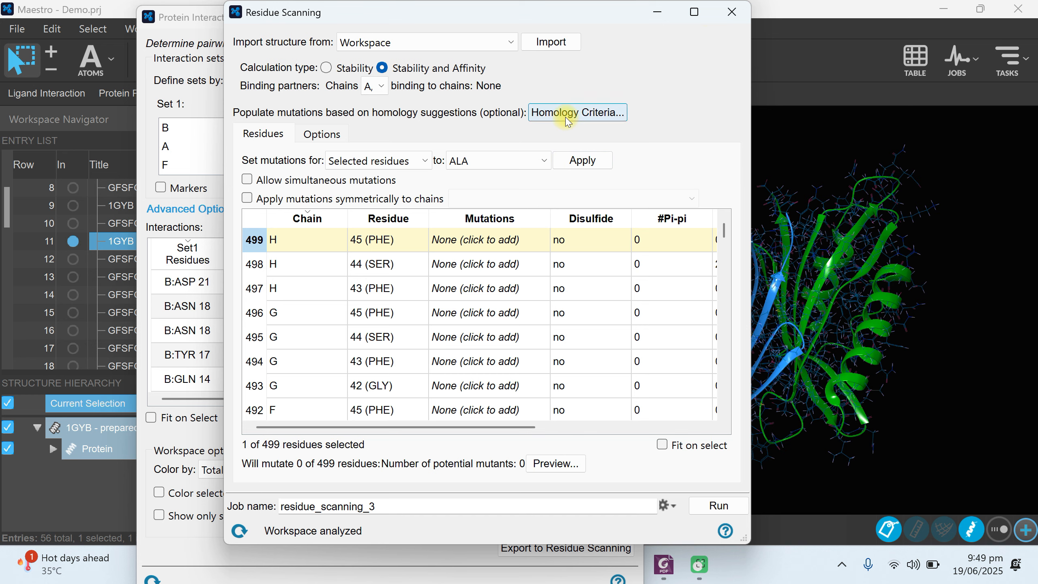
click(730, 14)
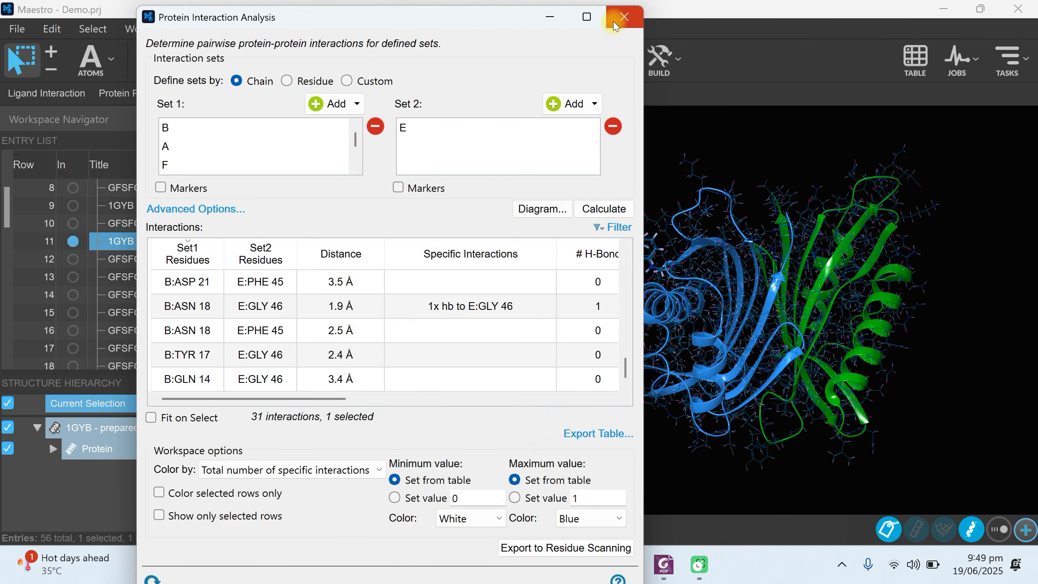
click(615, 17)
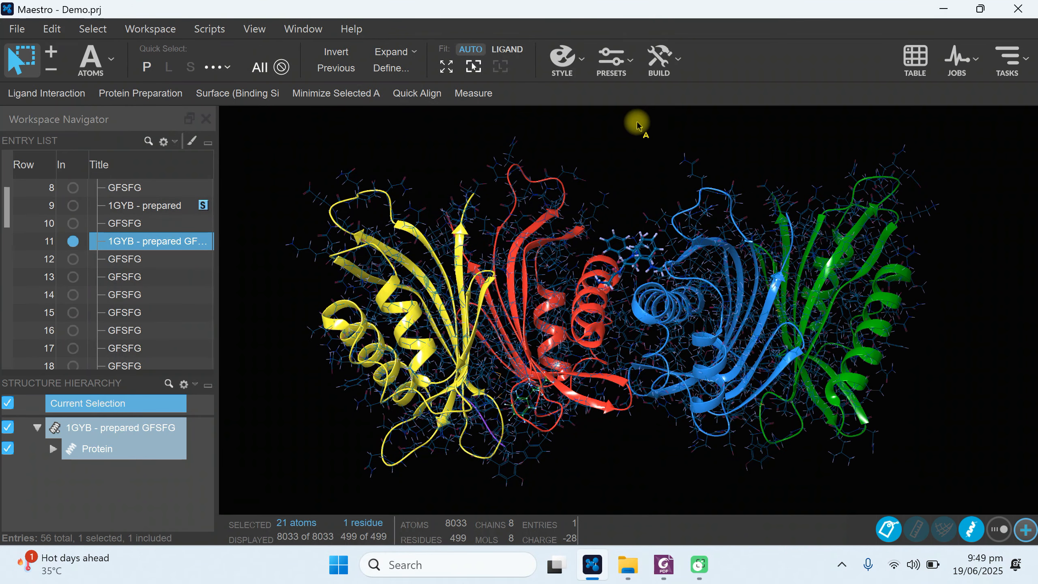
Run the Reactive Residues analysis from the Biologics tasks on the Workspace structure with the preset site types.
click(1027, 60)
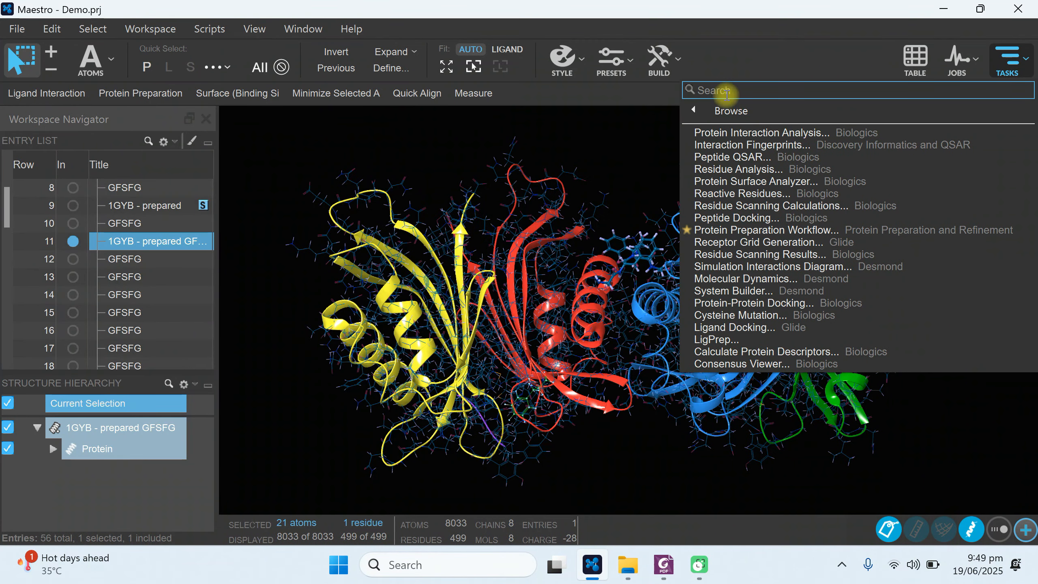
mouse_move(708, 112)
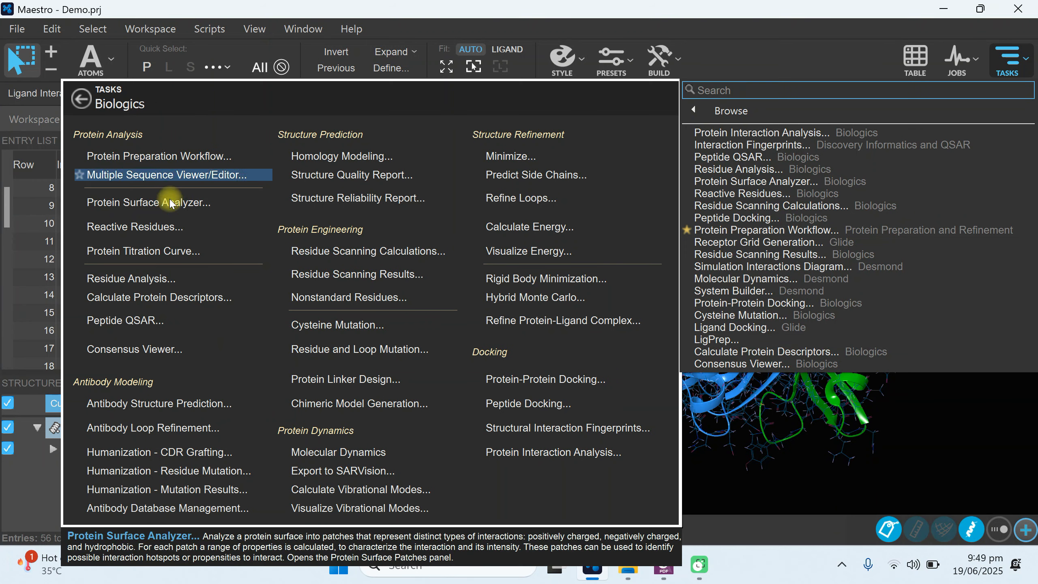
click(146, 232)
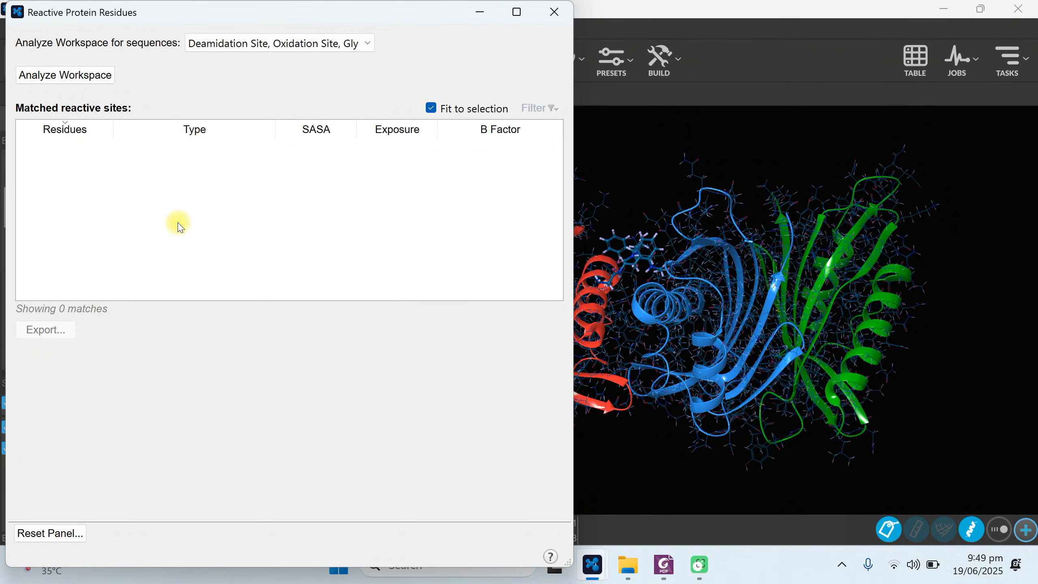
drag(162, 16, 411, 44)
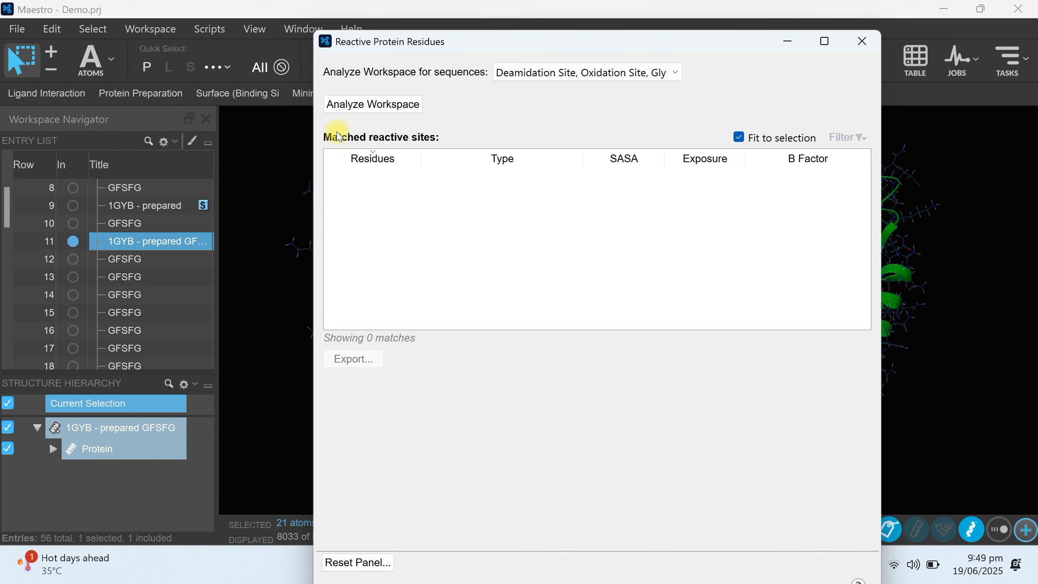
click(360, 105)
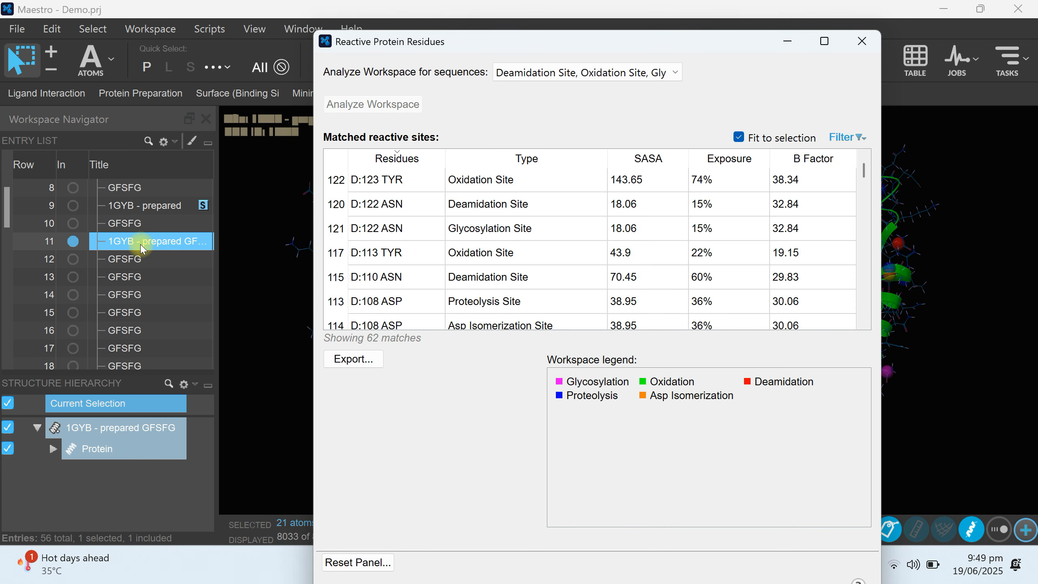
Examine the D:123 TYR oxidation and D:122 ASN deamidation and glycosylation sites, check the selectable site types, and close Reactive Protein Residues.
drag(410, 48, 265, 32)
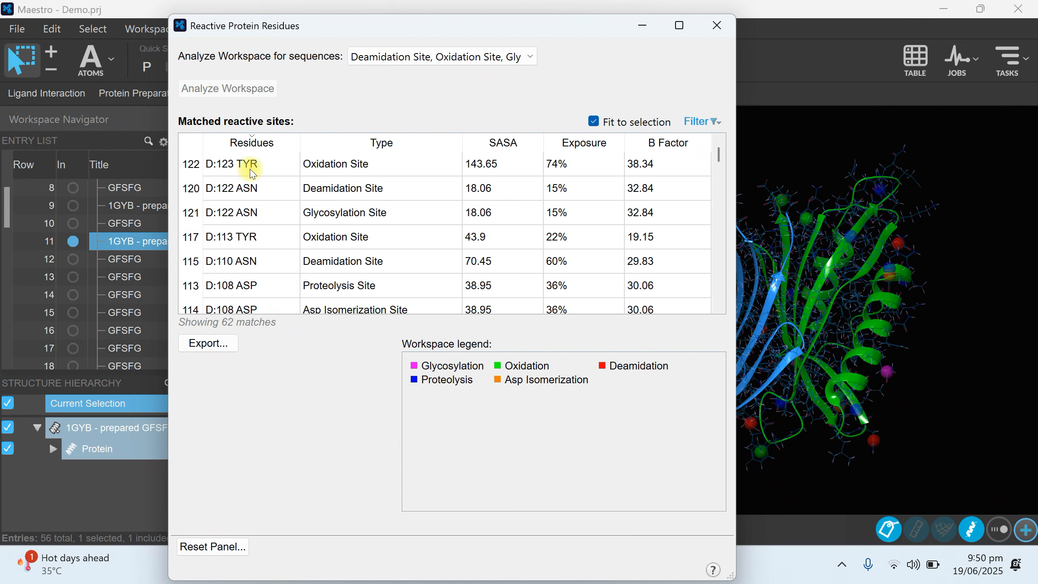
click(351, 169)
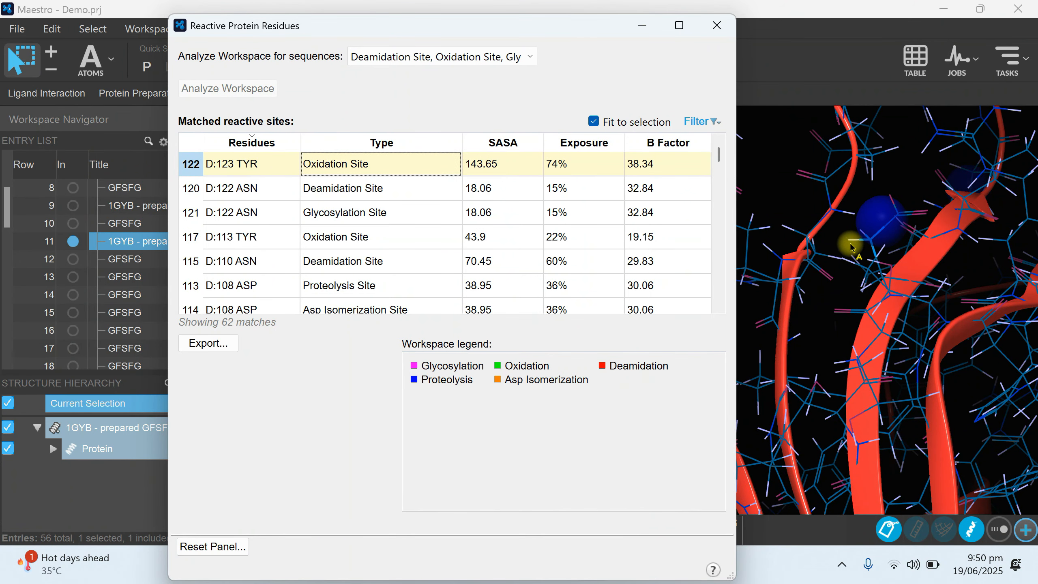
click(335, 191)
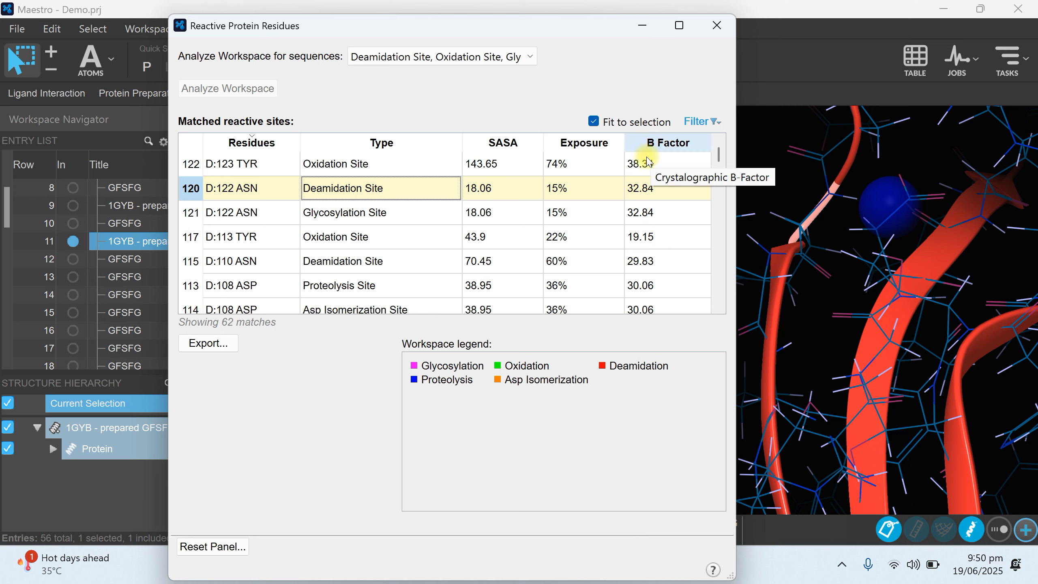
click(225, 223)
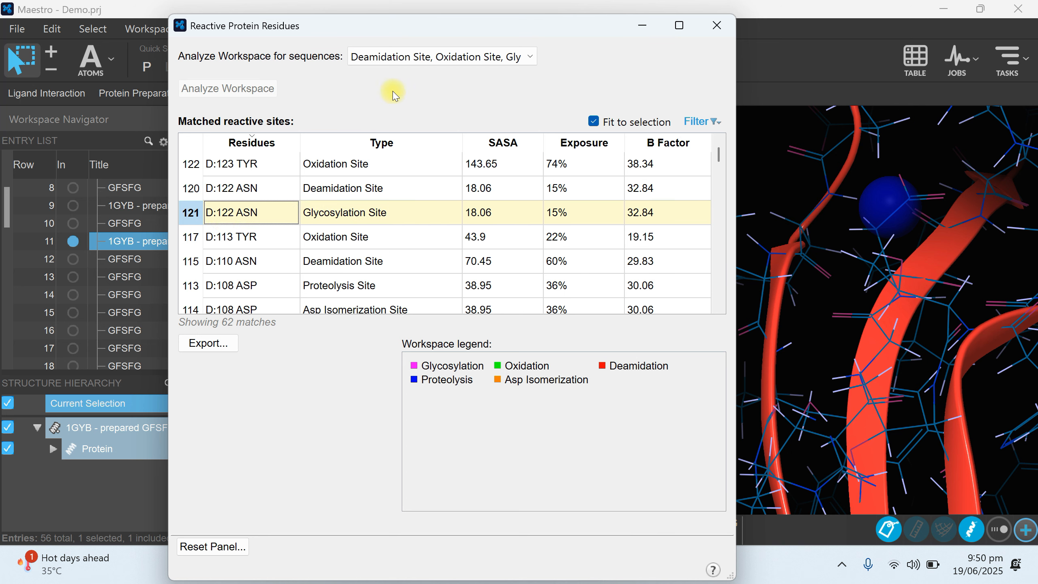
click(412, 62)
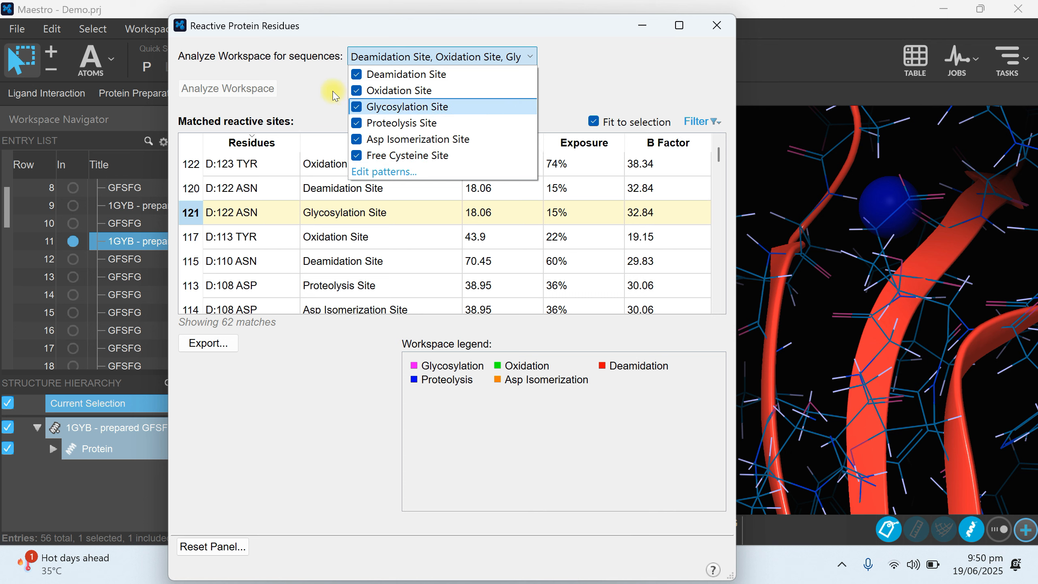
click(282, 386)
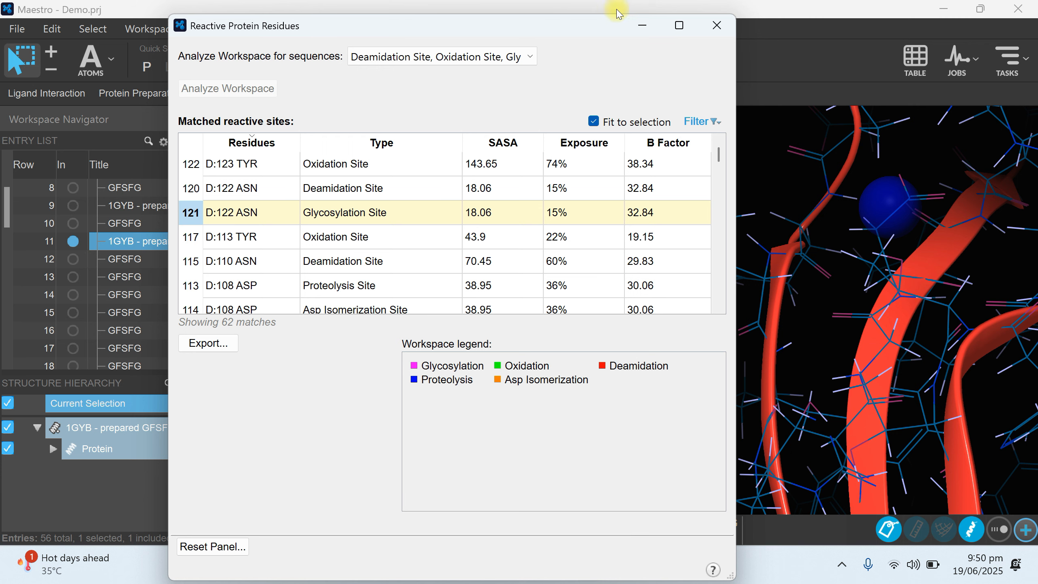
click(715, 26)
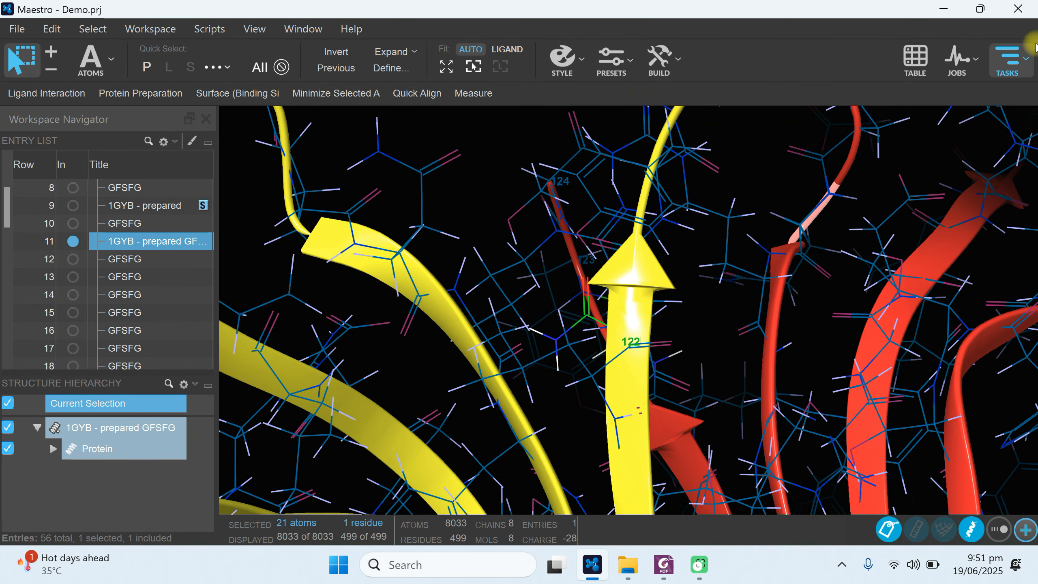
Run Residue Analysis from the Biologics tasks on the entire Workspace structure with the job name residue_analysis_2.
click(994, 62)
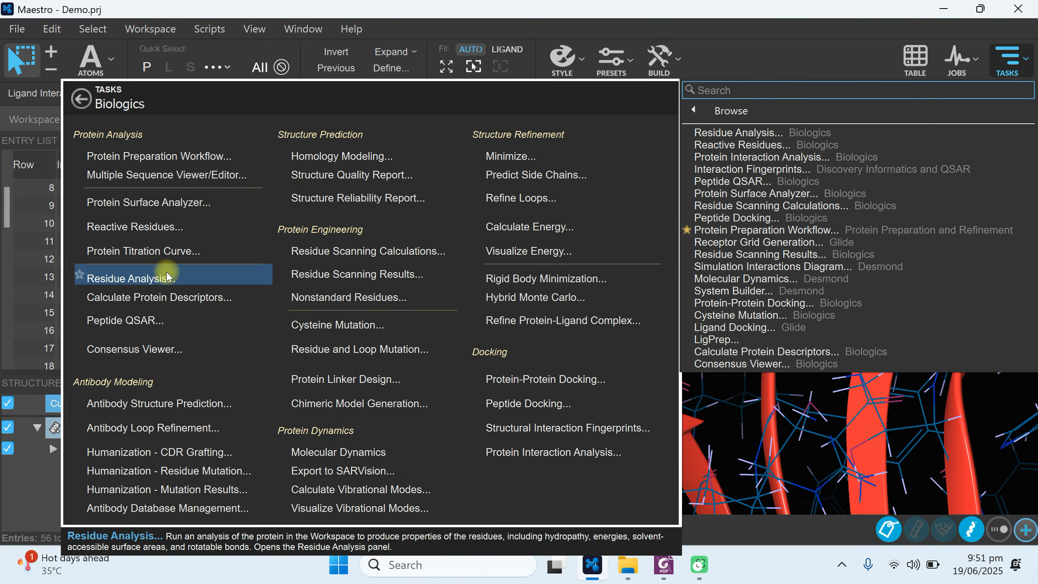
click(118, 276)
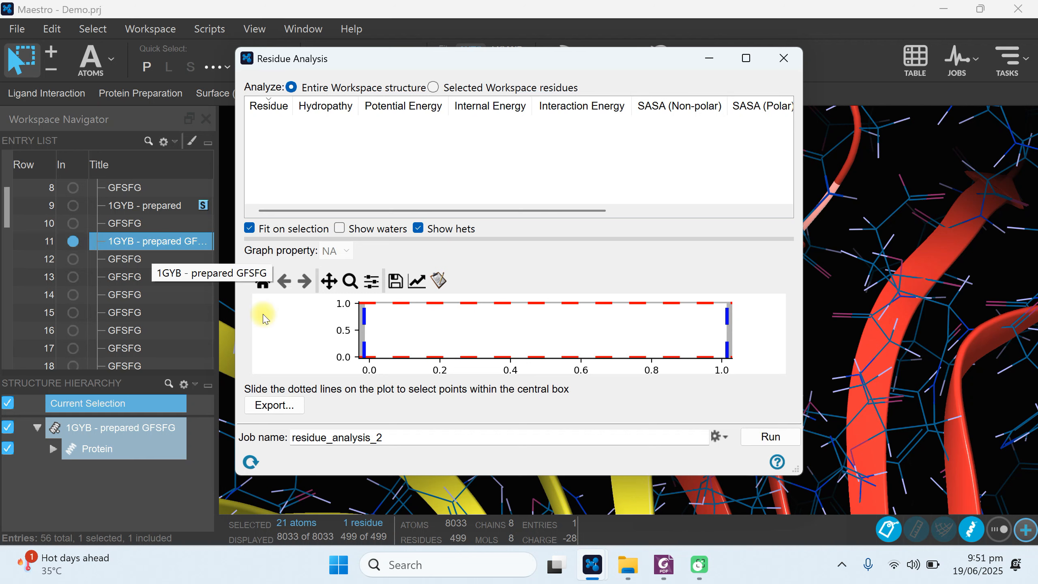
click(759, 441)
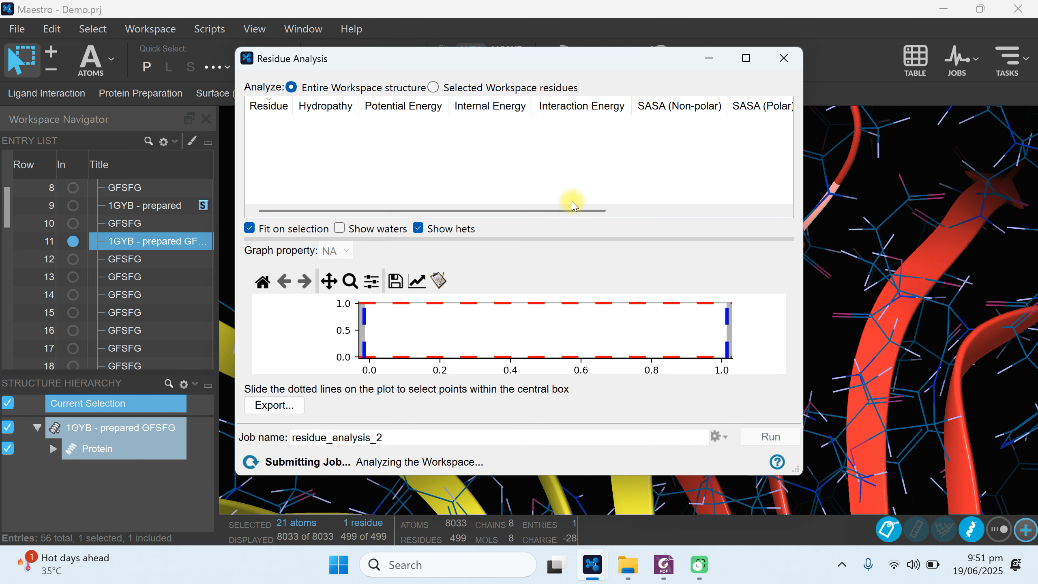
Review the residue property columns, select the H:45 residue in the first row, and widen the Residue column to show full residue names.
drag(625, 220, 765, 225)
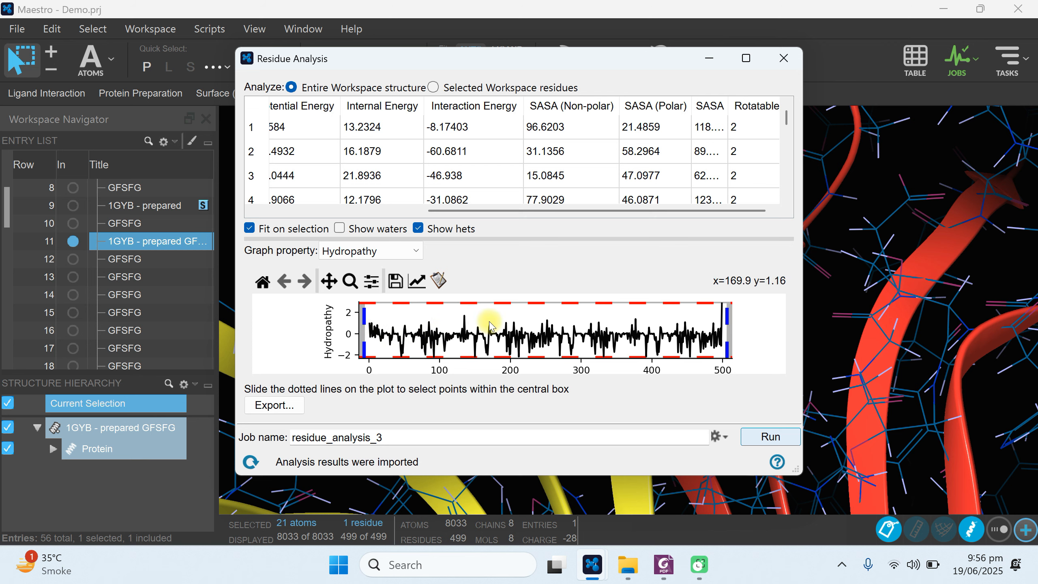
drag(470, 208, 269, 213)
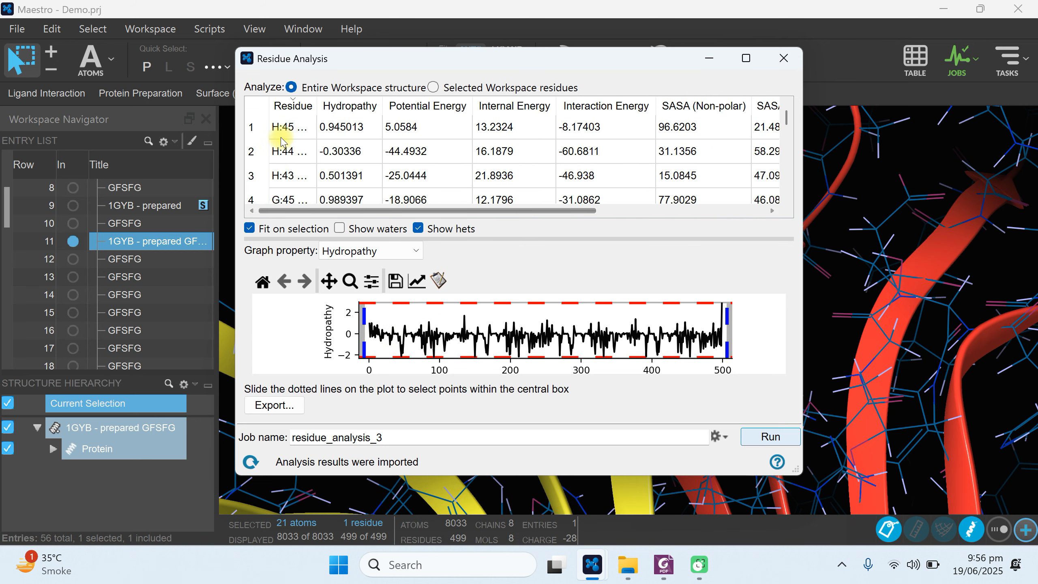
click(296, 126)
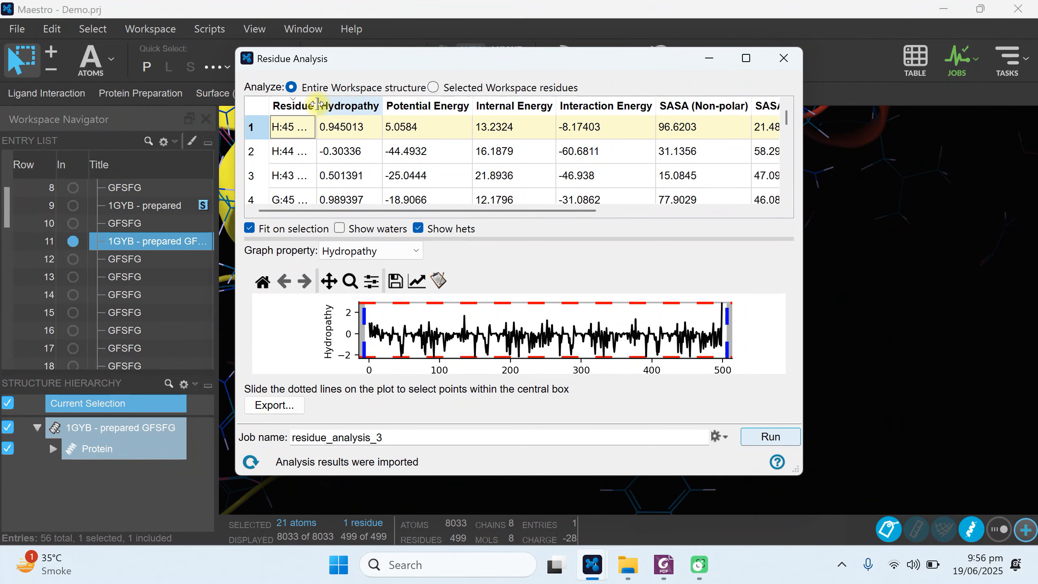
drag(317, 106, 368, 109)
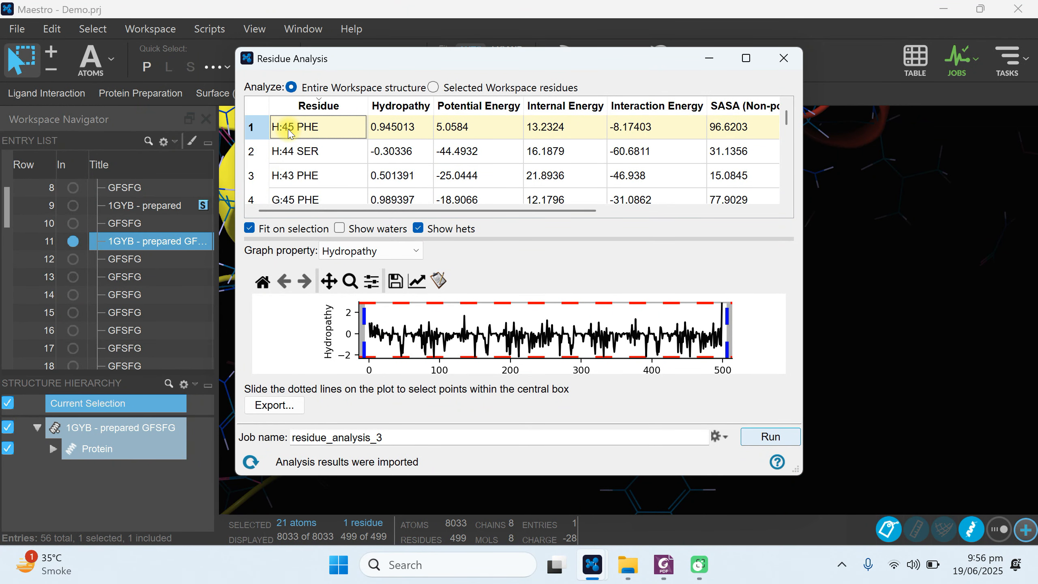
Locate H:44 SER and H:43 PHE in turn in the Workspace from the residue table, with the window moved clear of the structure.
click(301, 153)
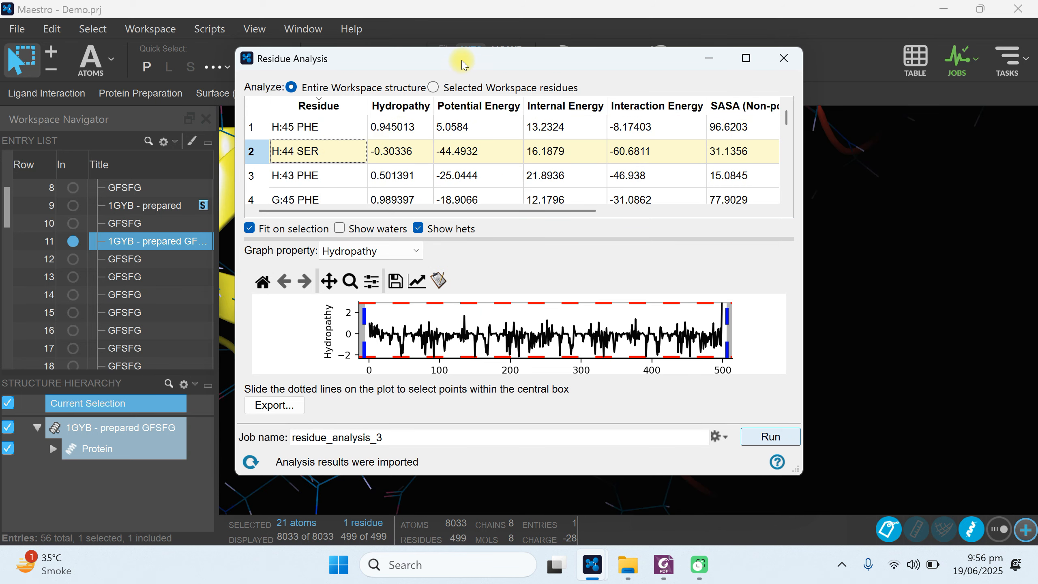
drag(462, 59, 423, 222)
drag(420, 282, 213, 97)
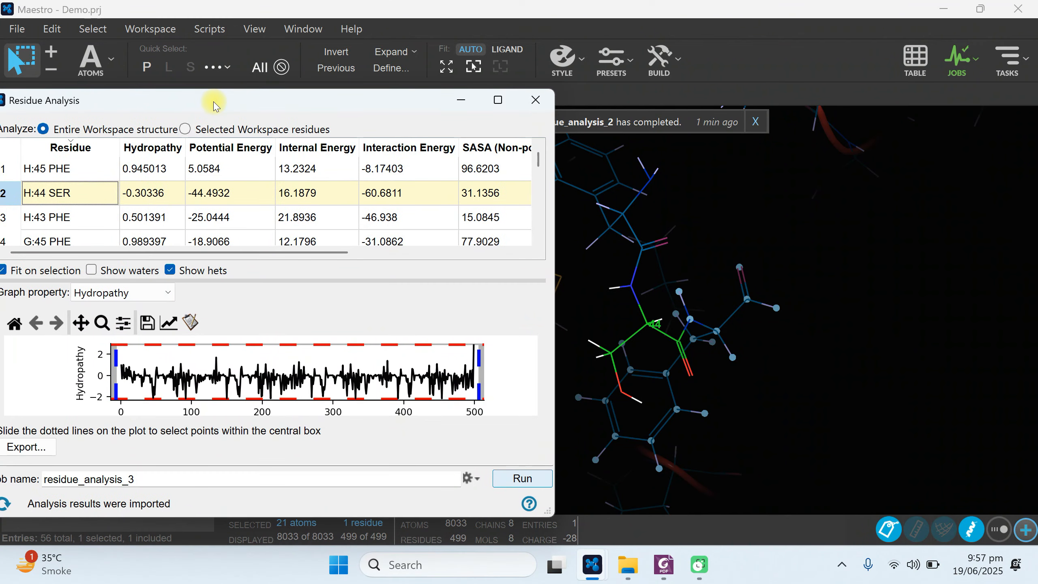
click(66, 218)
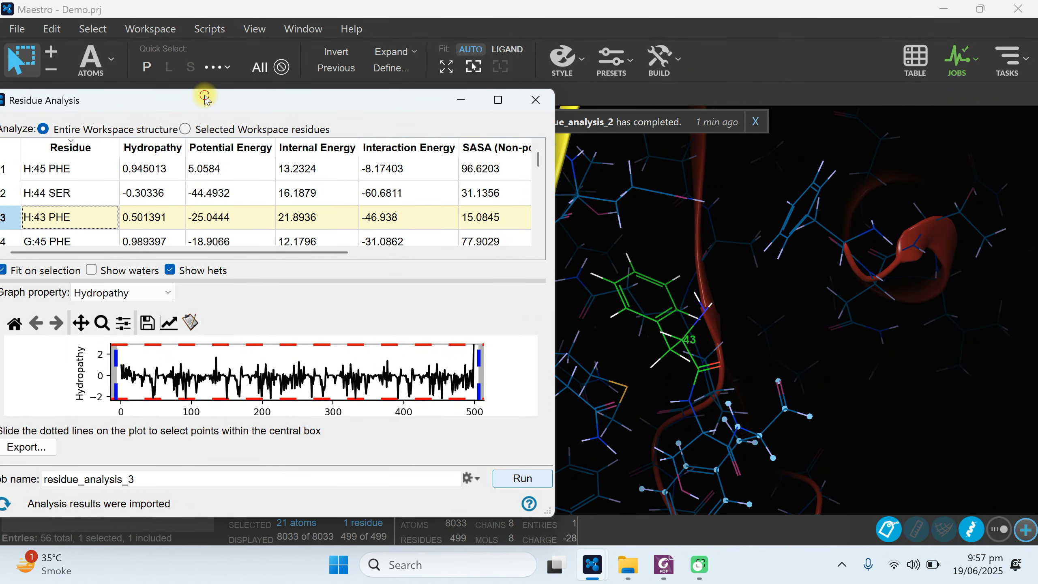
Minimize the Residue Analysis window to view H:43 PHE in the Workspace, and bring the window back.
drag(204, 98, 468, 57)
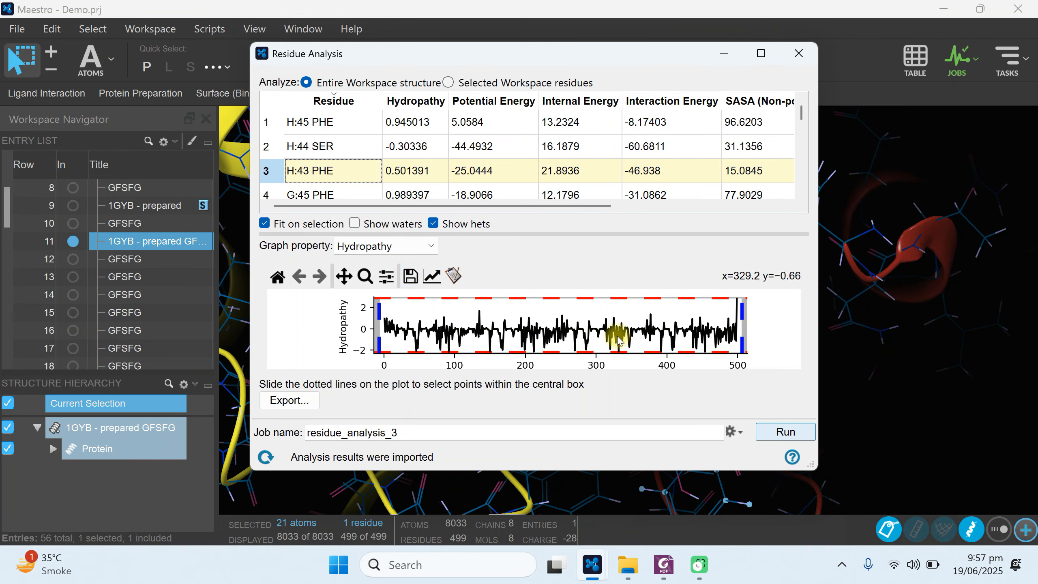
click(725, 53)
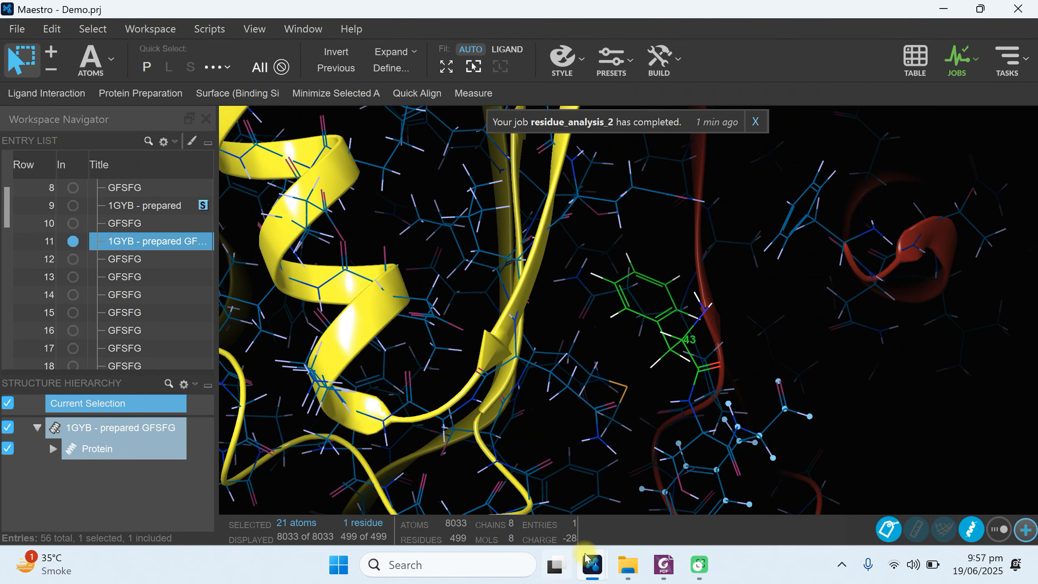
mouse_move(588, 561)
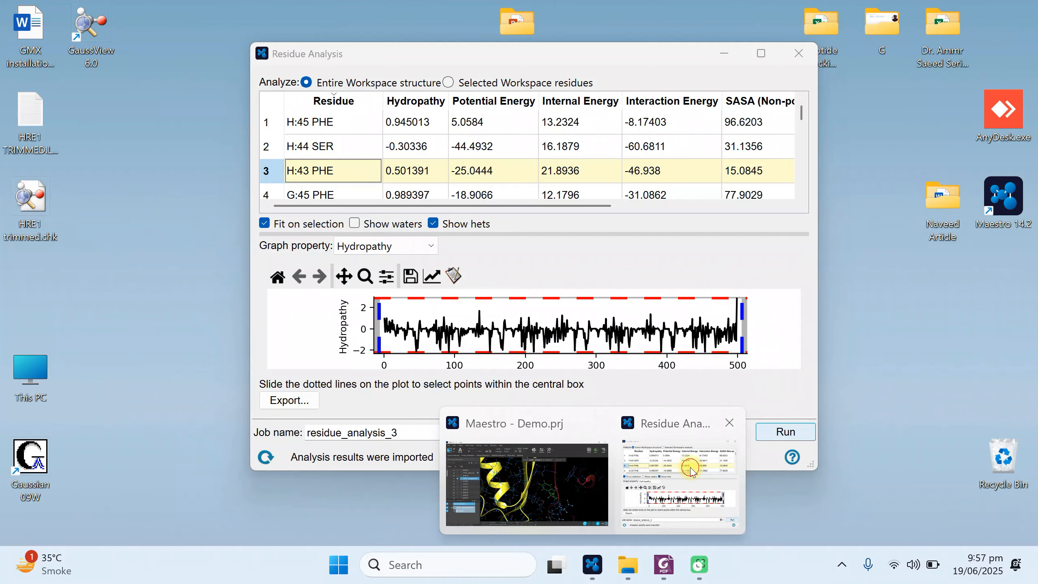
click(691, 471)
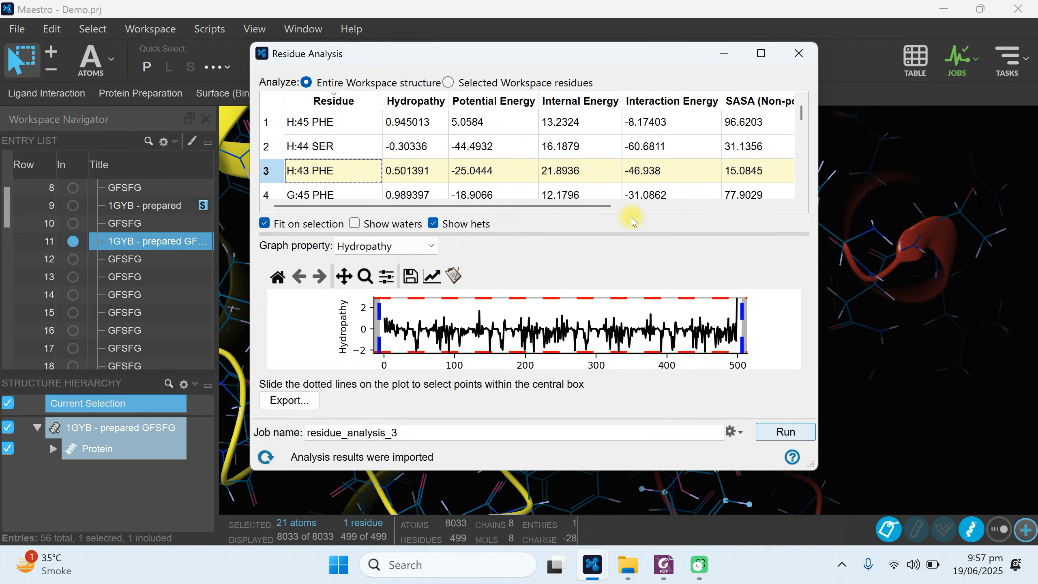
Close the Residue Analysis window and run Protein Surface Analyzer from the Biologics tasks on the Workspace structure.
click(797, 54)
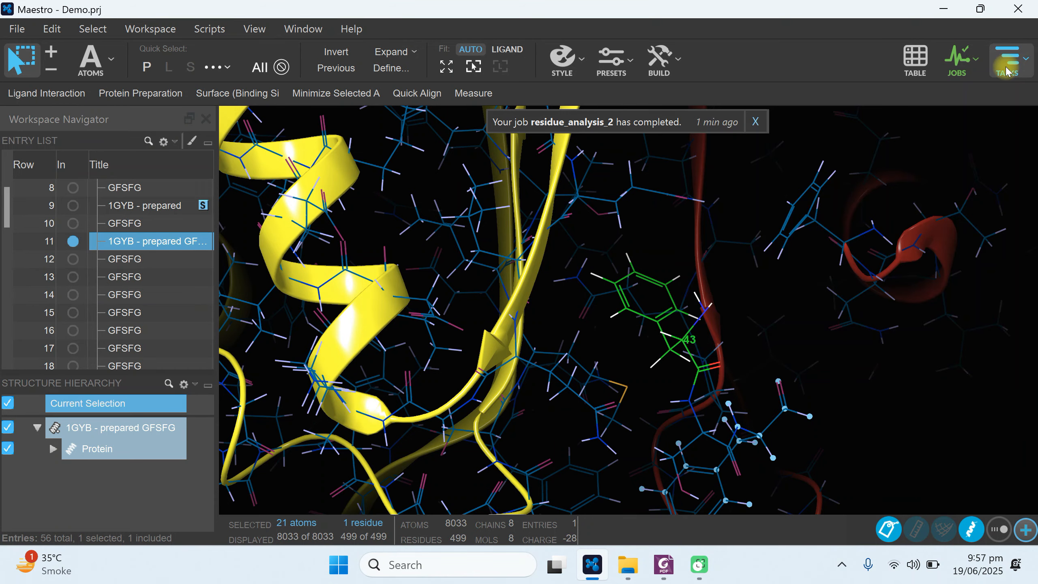
click(1007, 72)
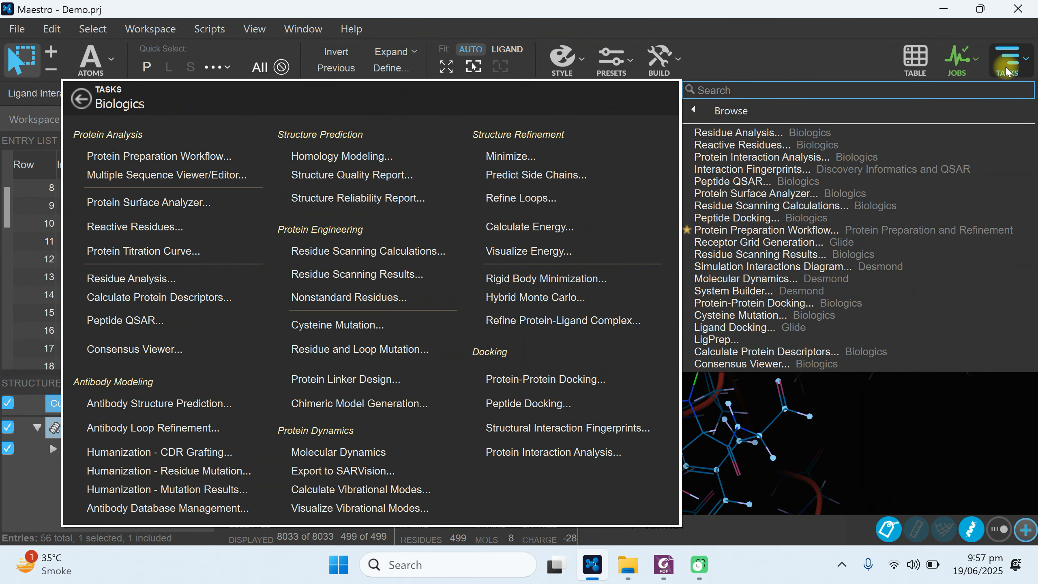
click(148, 203)
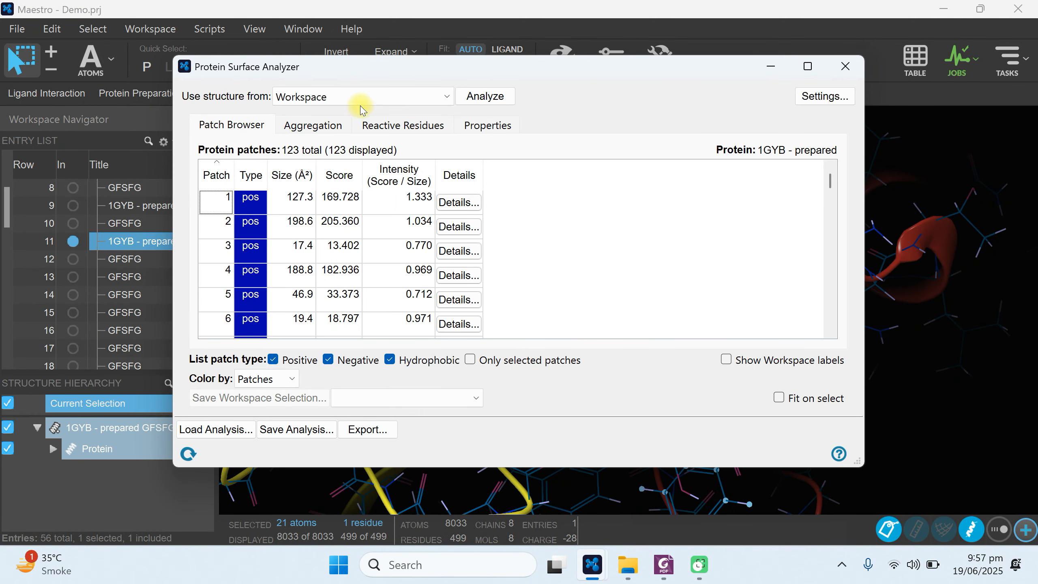
drag(451, 76, 602, 91)
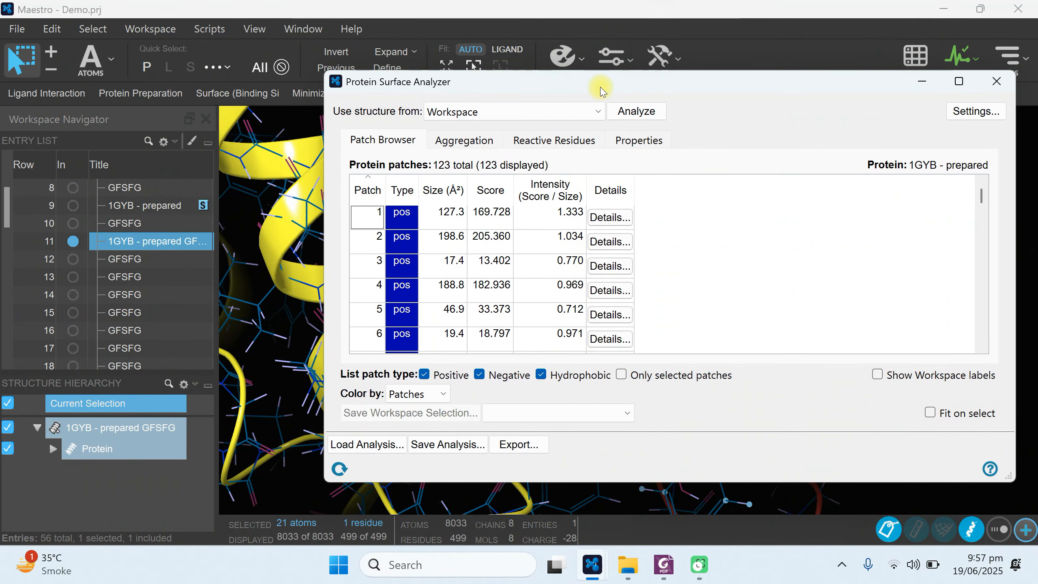
click(631, 111)
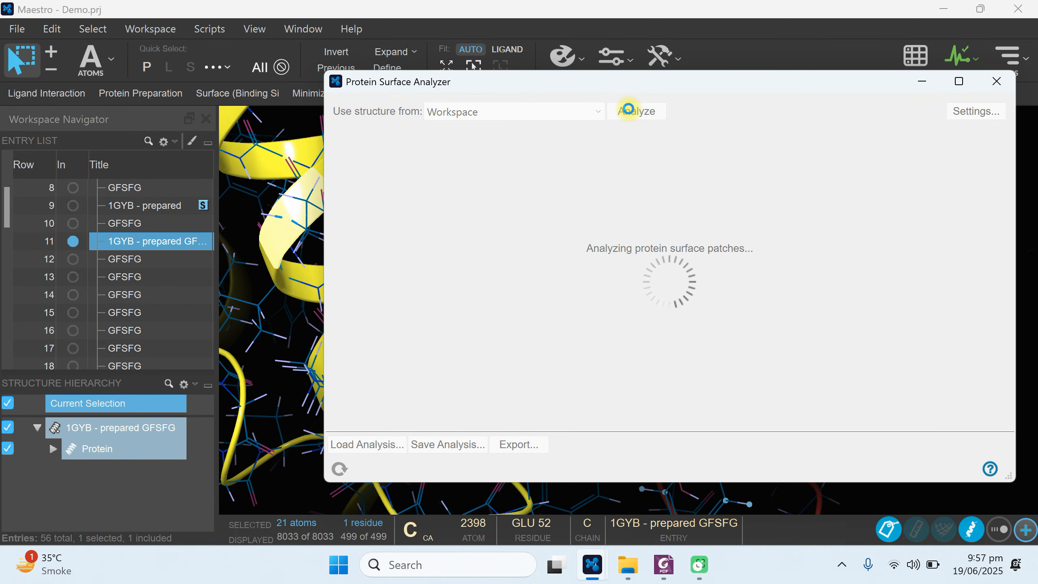
Move the Protein Surface Analyzer window clear of the structure and fit the entire patch-colored protein surface in the Workspace.
drag(519, 84, 367, 93)
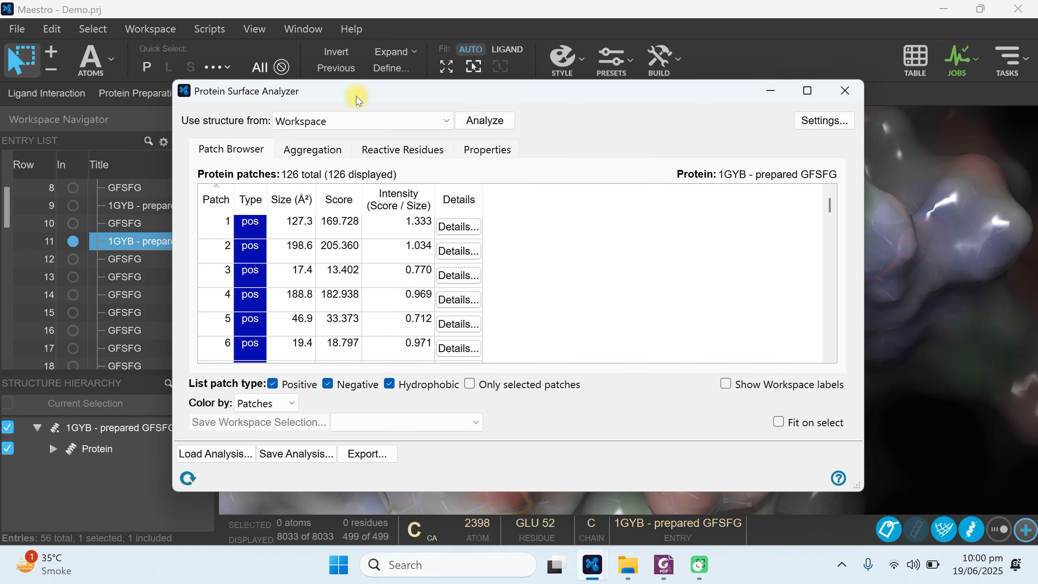
drag(357, 99, 416, 370)
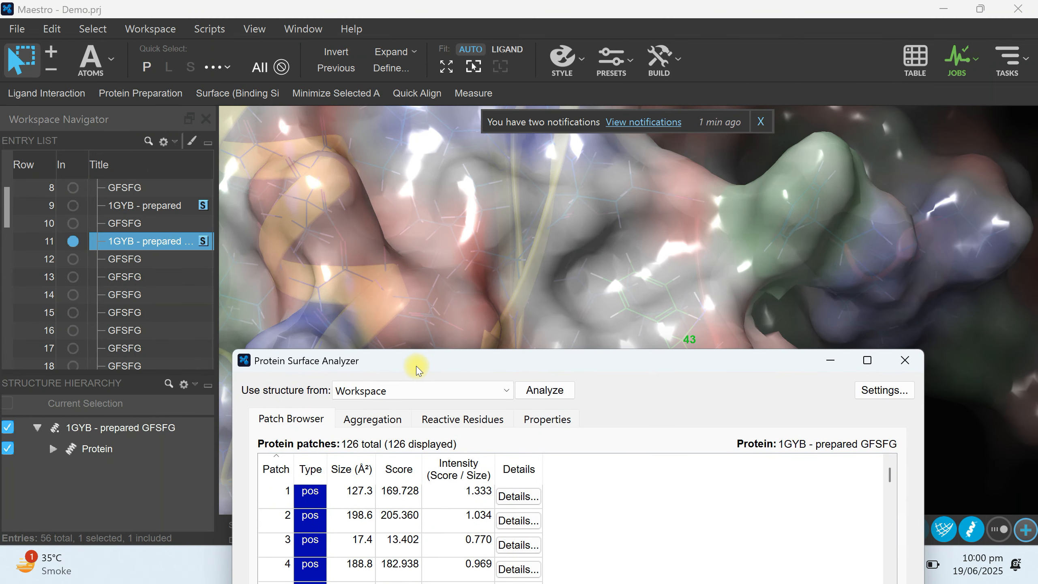
click(155, 242)
double_click(155, 242)
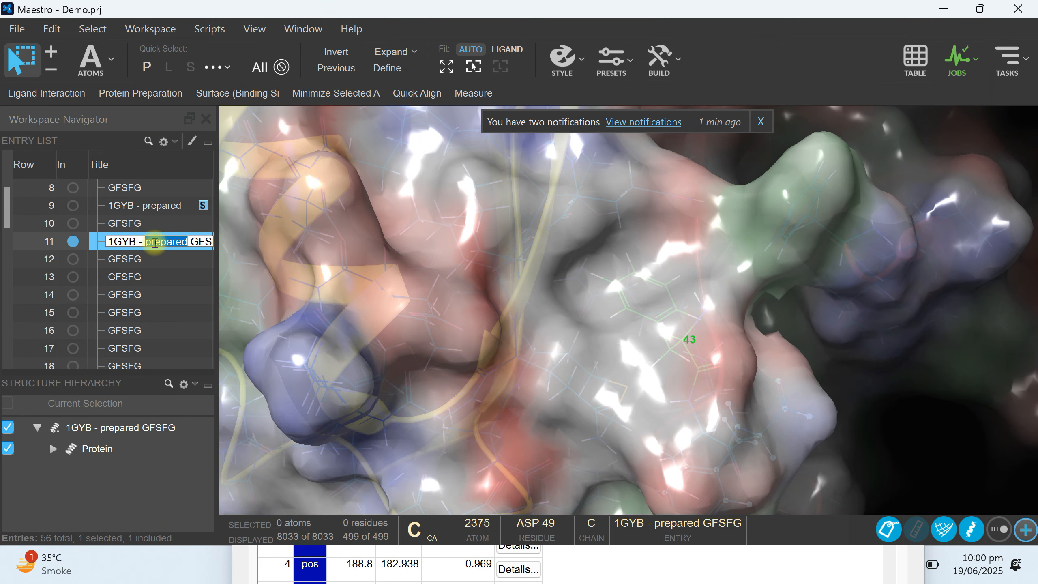
click(267, 238)
click(391, 239)
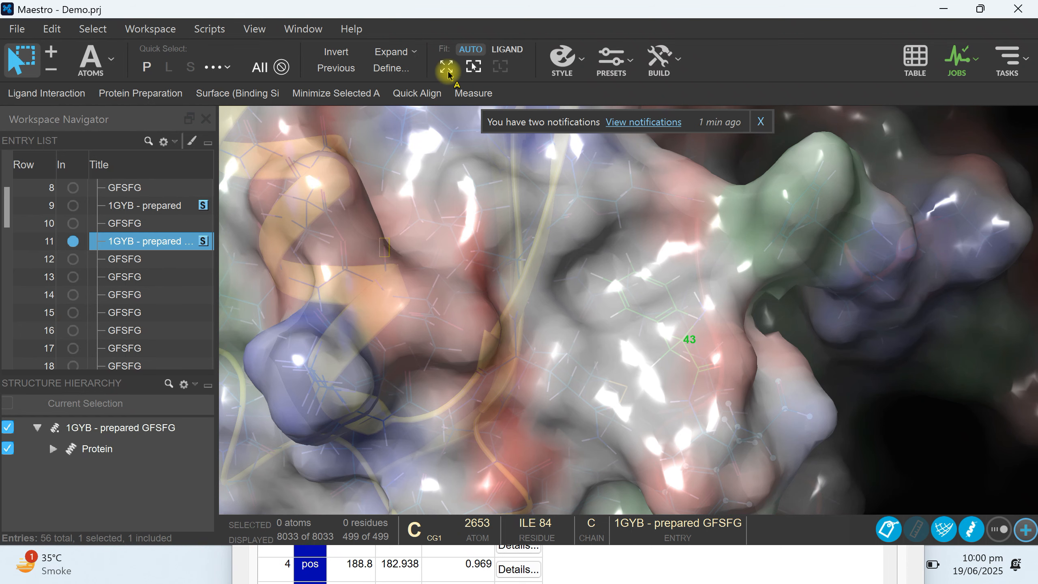
click(473, 67)
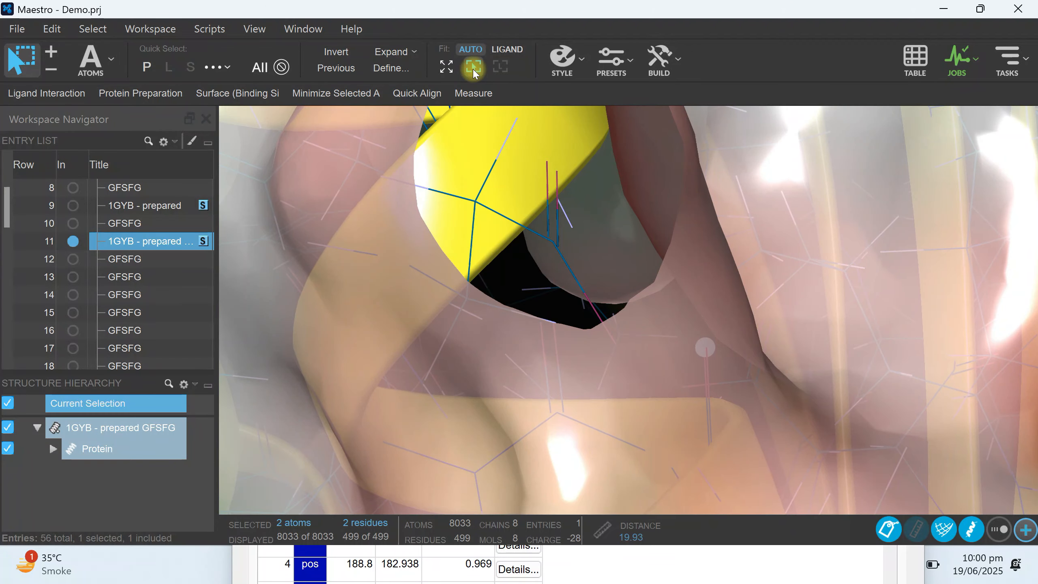
click(447, 67)
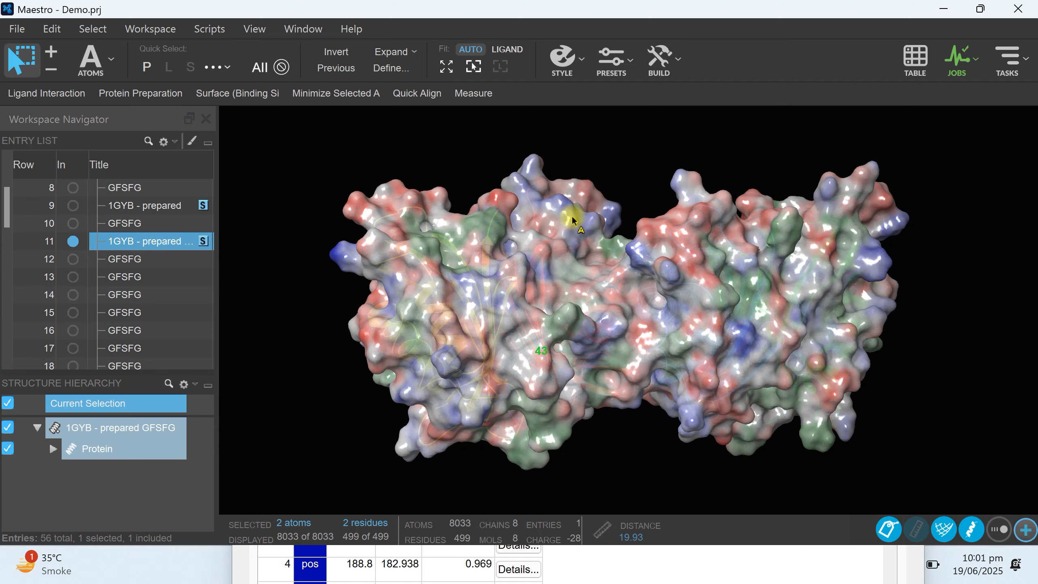
Bring the Protein Surface Analyzer window back, select patch 4, and review the protein patches down to the end of the list.
click(272, 568)
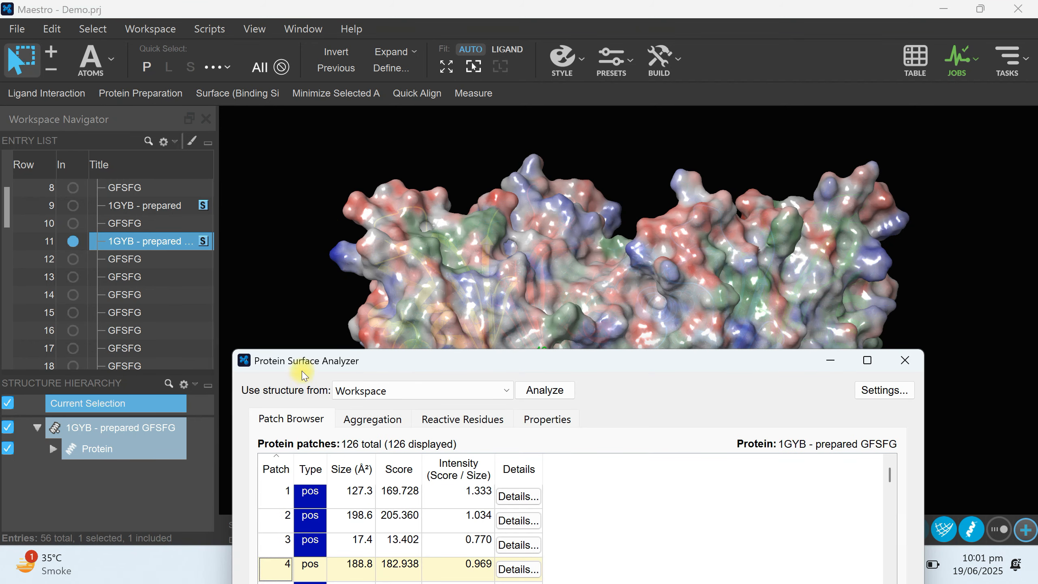
drag(312, 366, 120, 80)
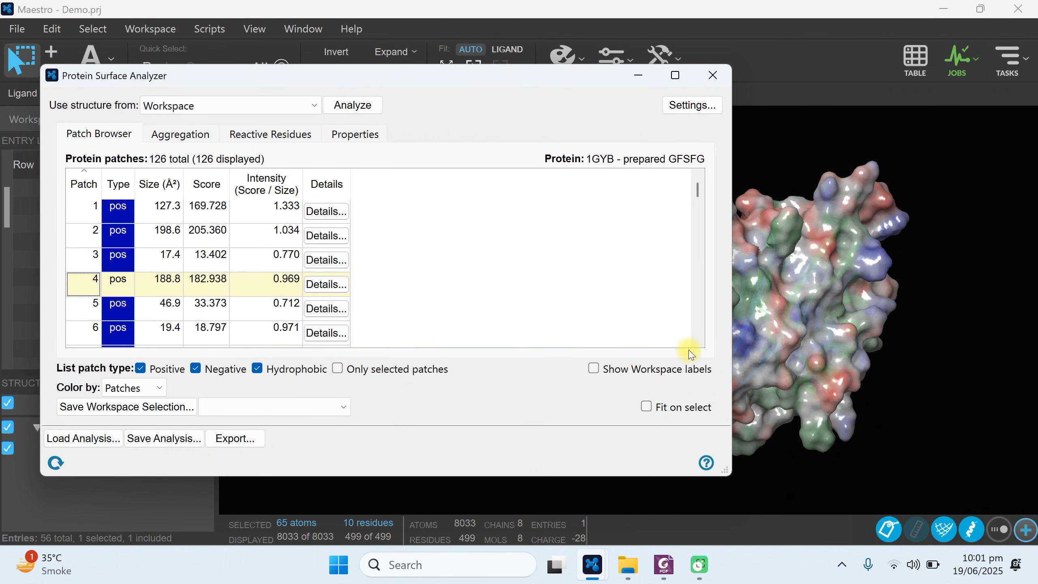
click(699, 339)
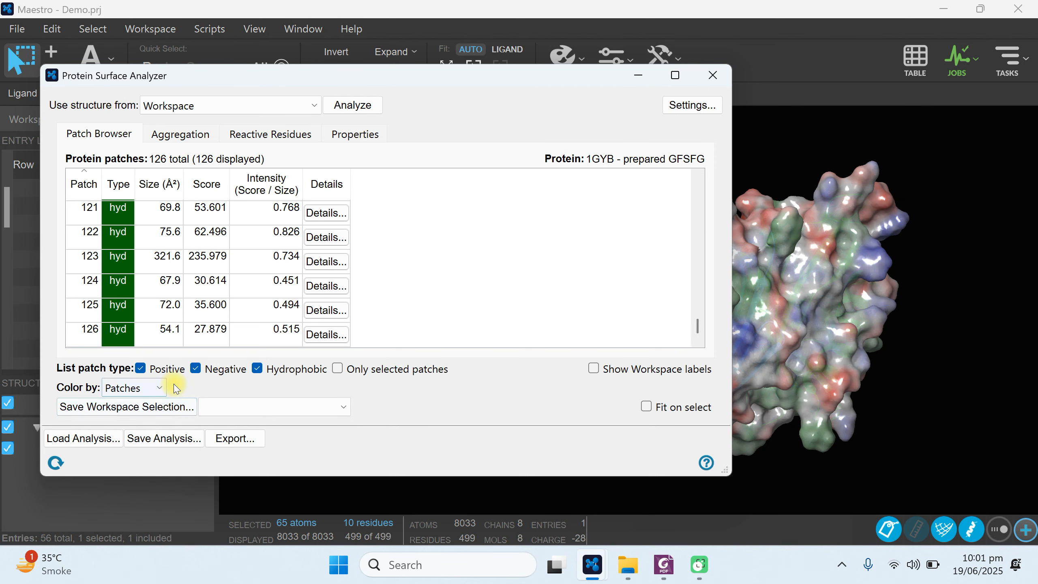
Color the protein surface by AggScore and try to limit the patch list to only selected patches.
click(148, 390)
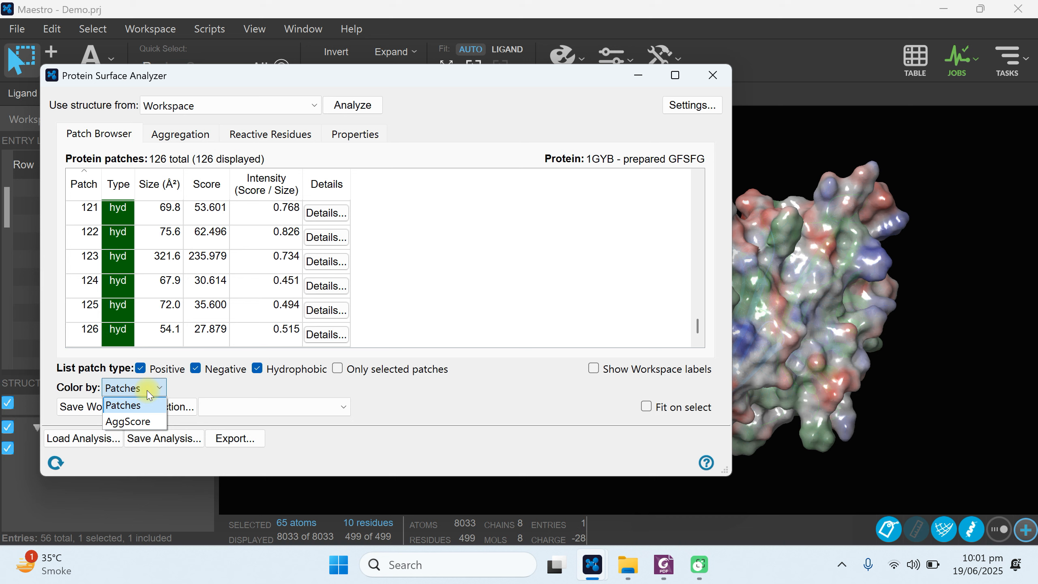
click(124, 422)
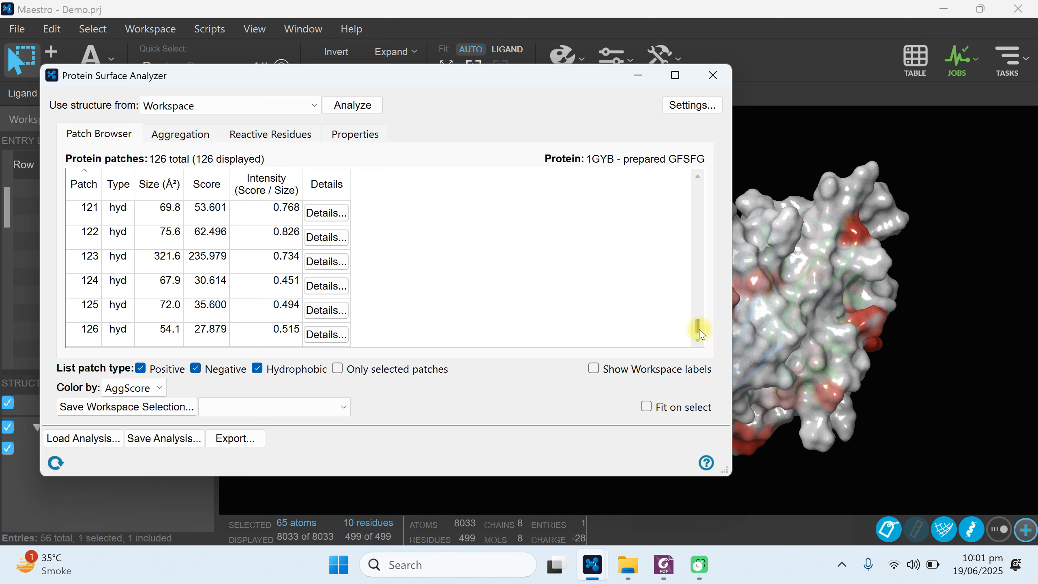
drag(697, 325, 688, 180)
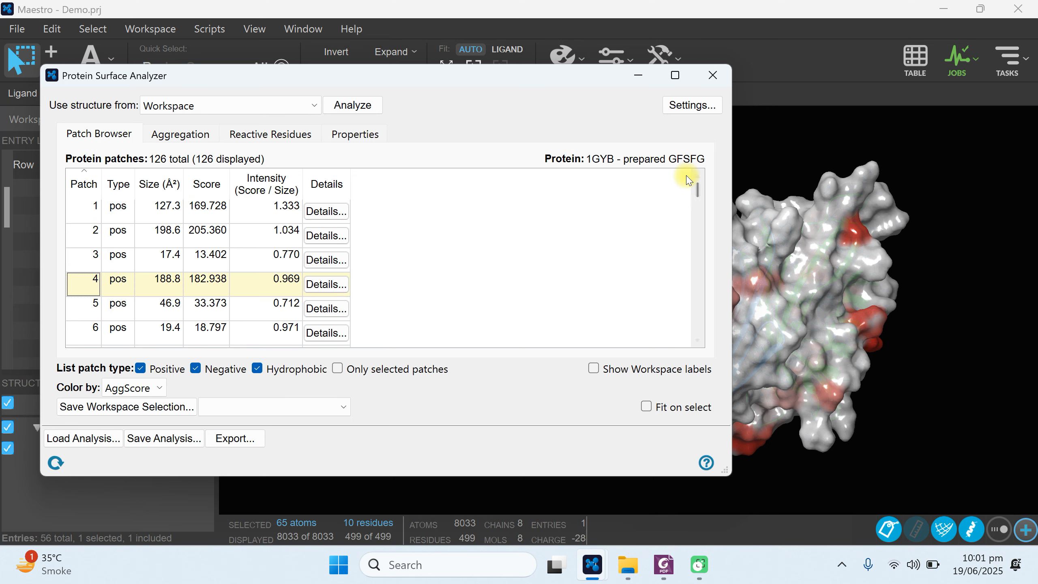
click(339, 370)
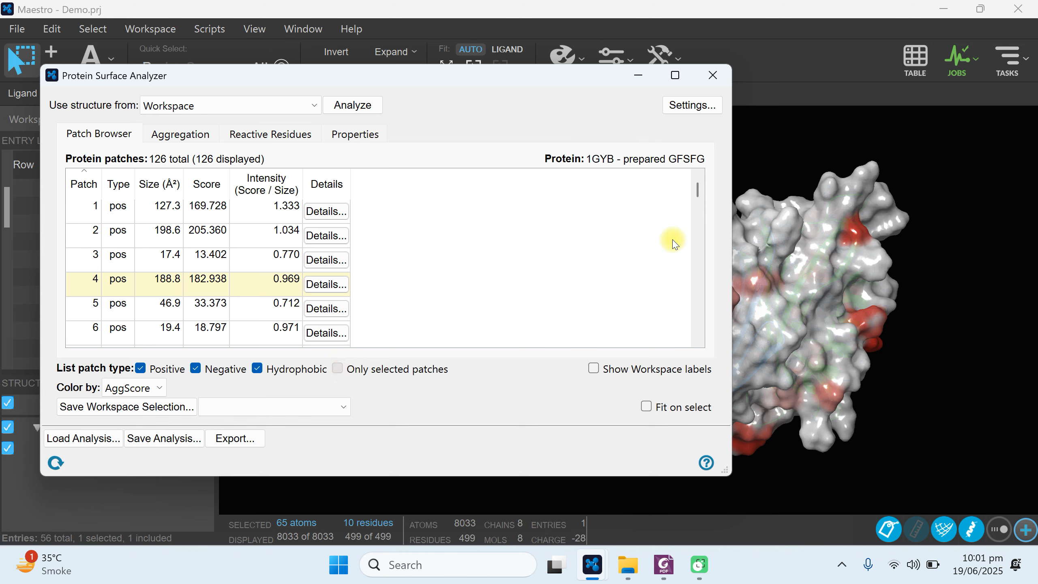
Close Protein Surface Analyzer and hide all surfaces of the 1GYB - prepared GFSFG entry.
click(712, 77)
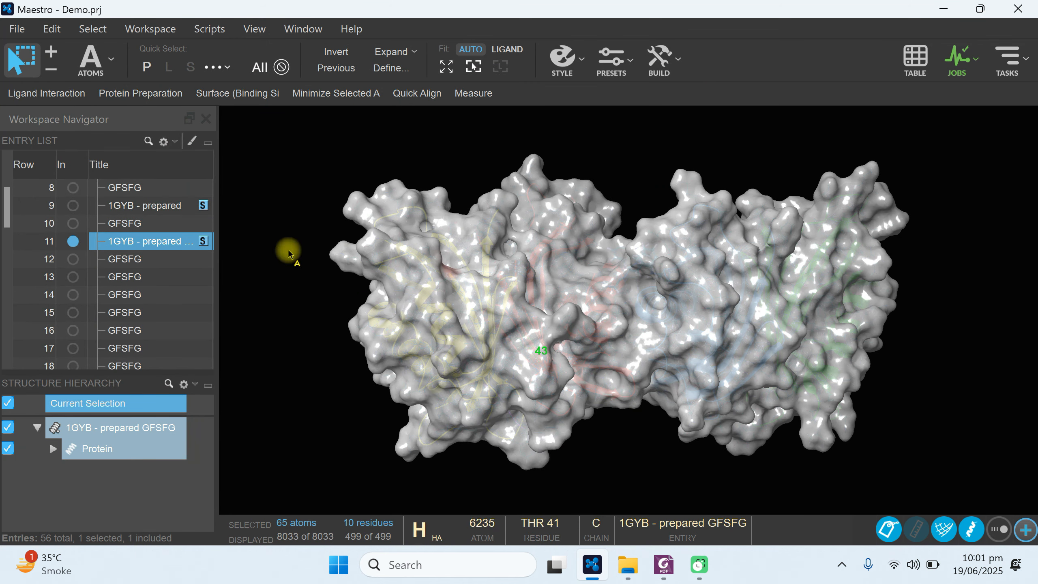
click(203, 241)
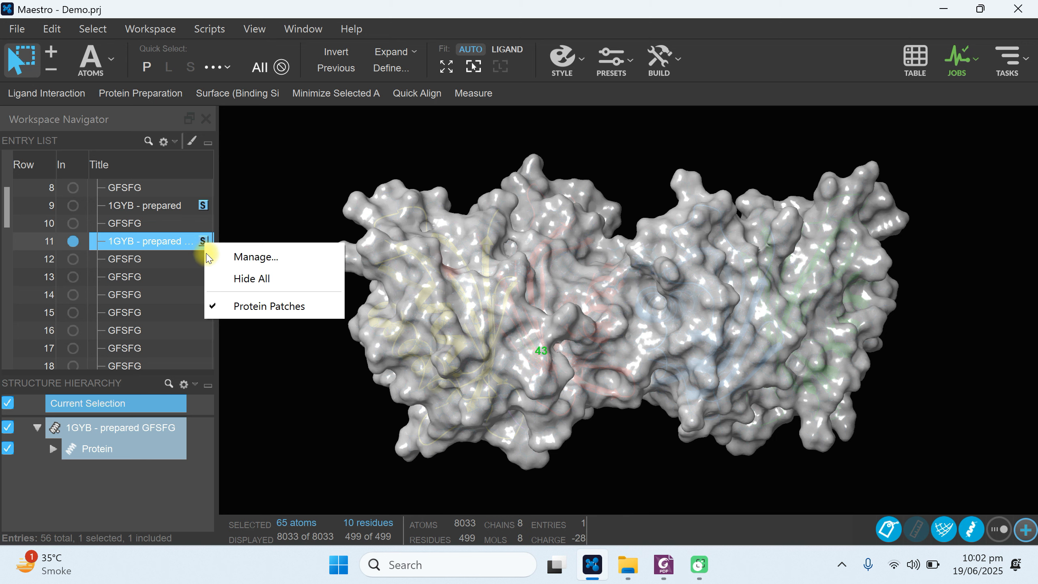
click(252, 278)
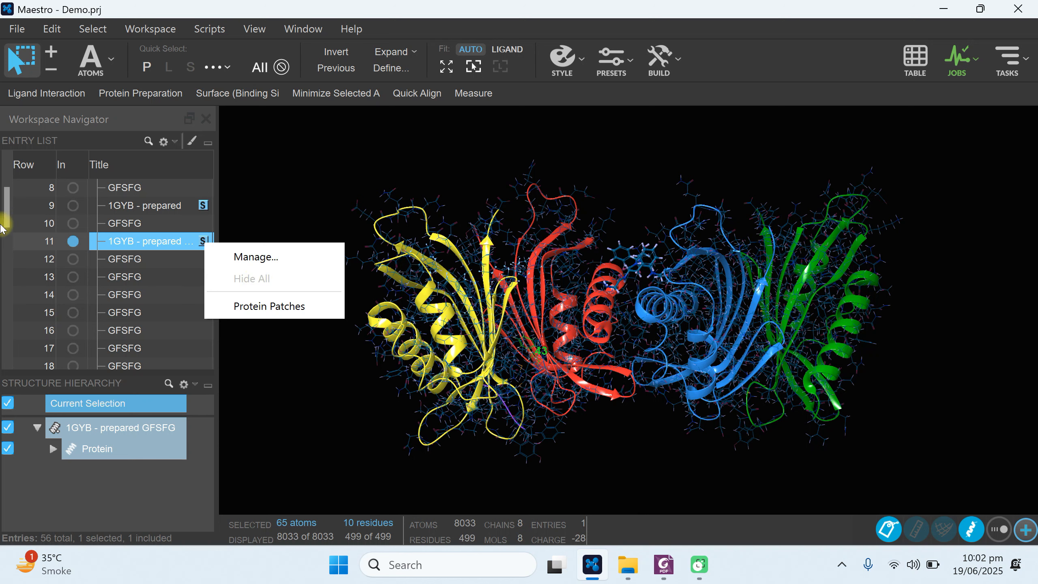
Select the peptide docking group in the entry list, examine its available analysis options, and clear the Workspace atom selection.
click(5, 202)
drag(5, 201, 6, 181)
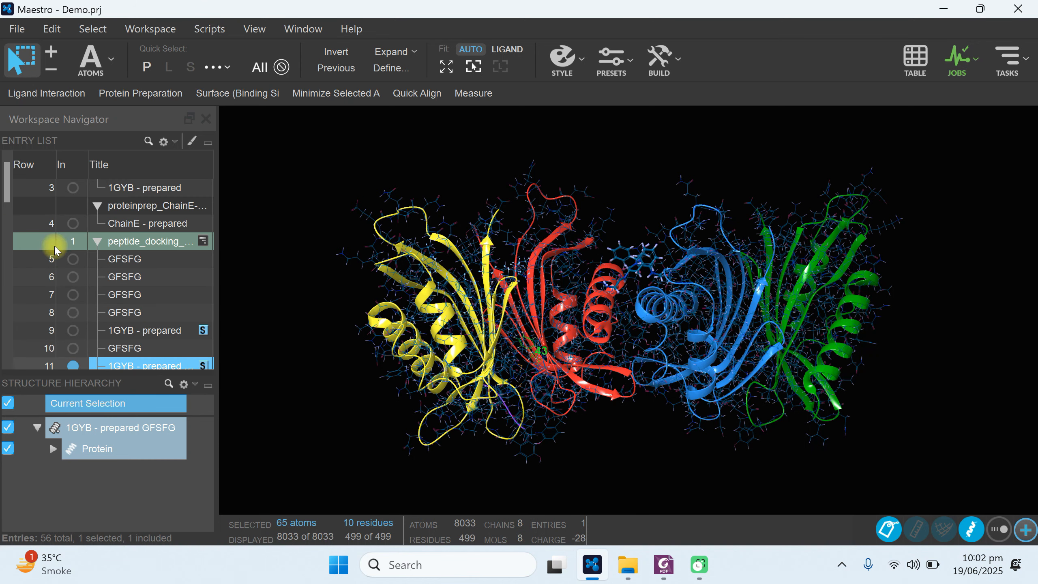
click(203, 241)
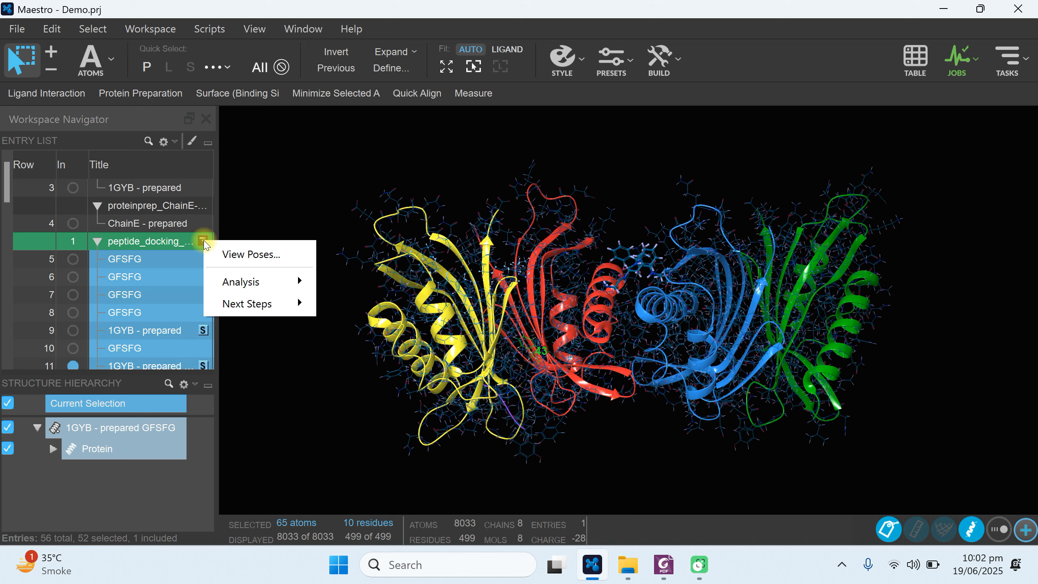
mouse_move(231, 284)
click(295, 195)
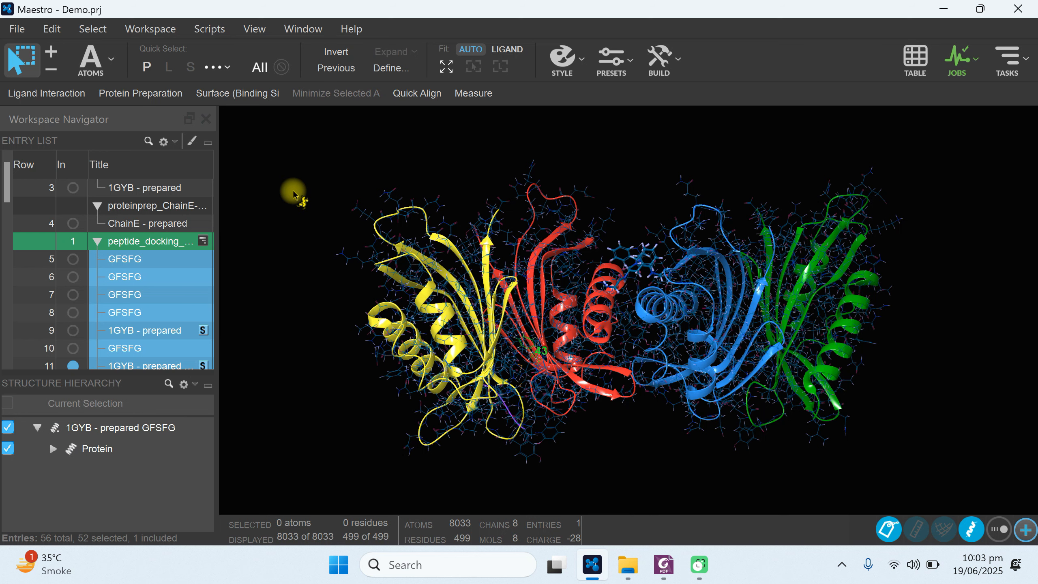